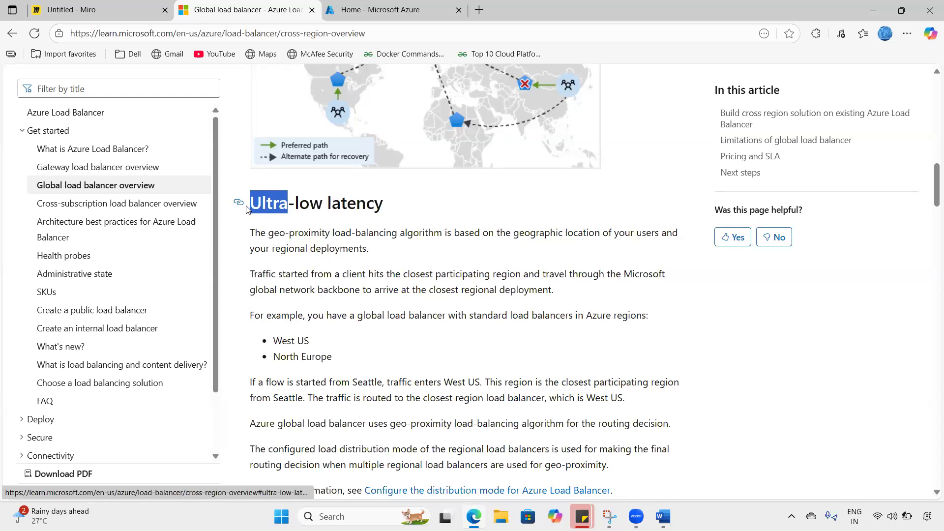
- Jump to the Ultra-low latency section and highlight its heading
left_click(247, 209)
left_click(374, 221)
scroll(377, 221, "up", 2)
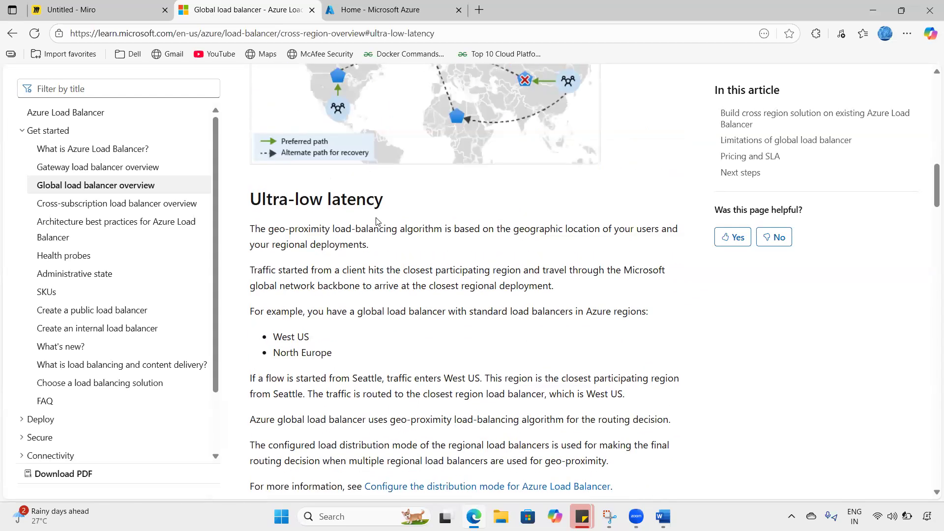
left_click_drag(263, 198, 460, 201)
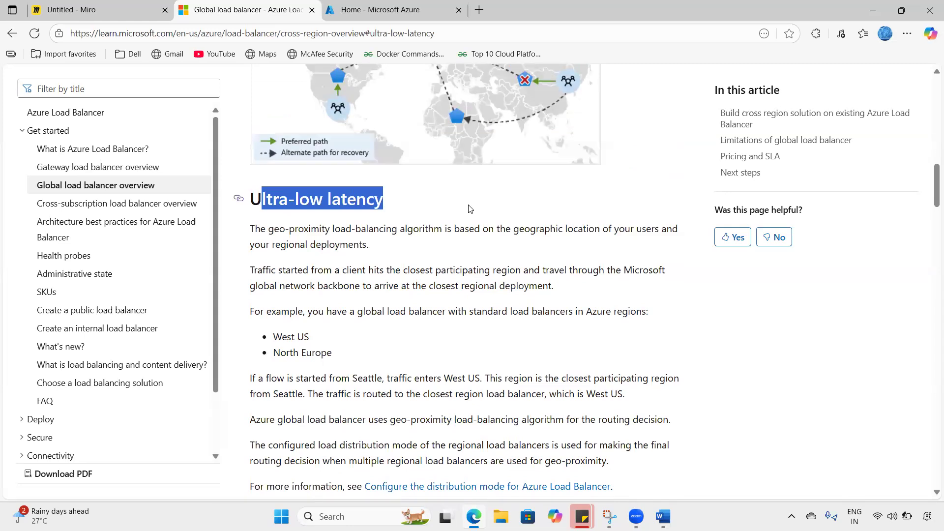
scroll(468, 239, "down", 6)
scroll(462, 257, "down", 3)
scroll(472, 185, "up", 3)
left_click_drag(455, 186, 639, 188)
scroll(392, 290, "down", 3)
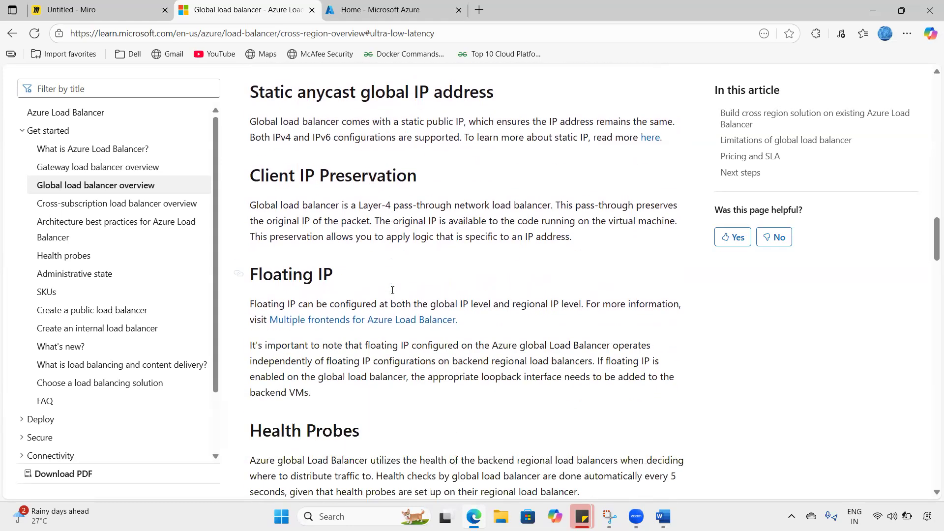
scroll(392, 290, "down", 7)
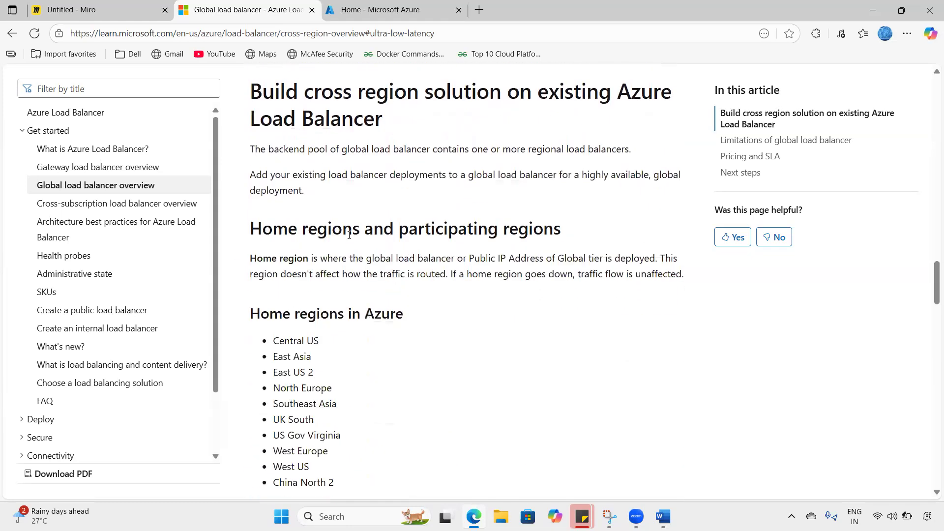
- Highlight and review the Home regions list, Central US through West US
left_click_drag(349, 235, 542, 241)
left_click(508, 304)
scroll(508, 304, "down", 3)
scroll(373, 206, "up", 1)
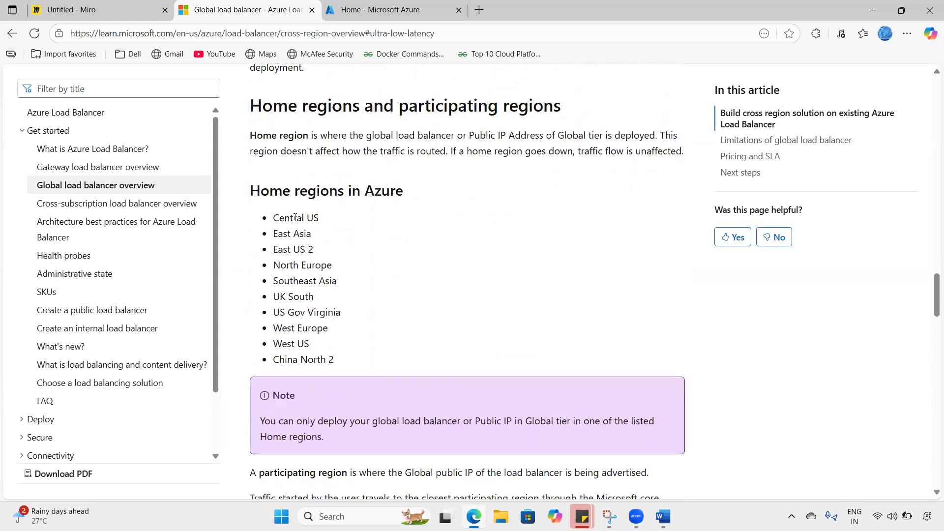
left_click_drag(278, 217, 338, 366)
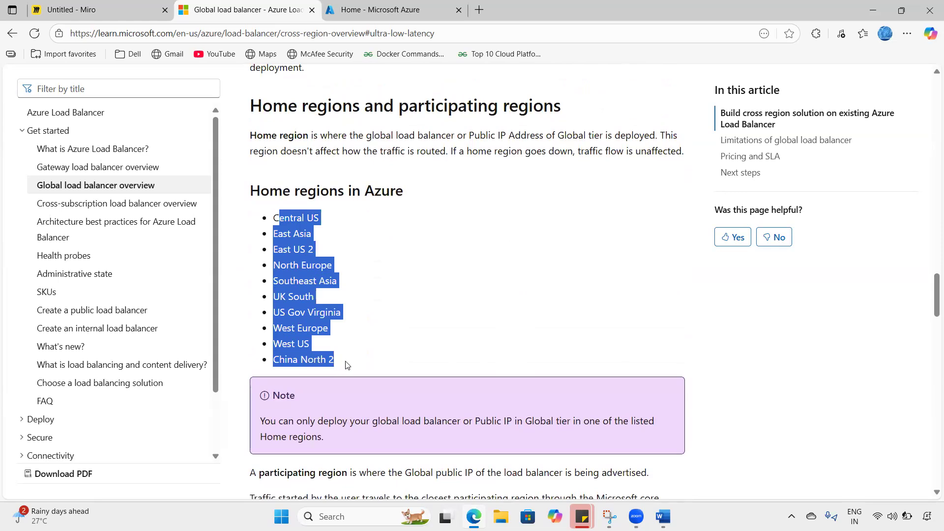
left_click(347, 364)
left_click_drag(339, 366, 271, 215)
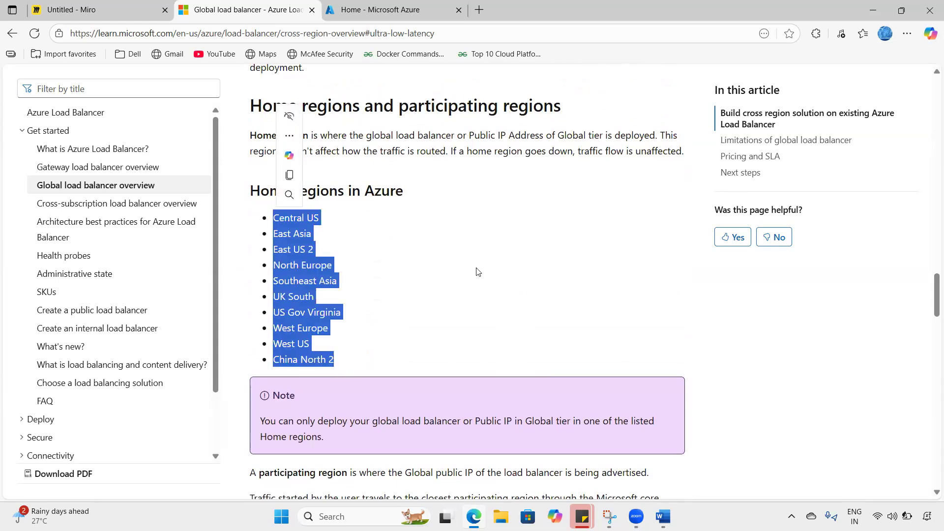
left_click(292, 211)
left_click(355, 348, "shift")
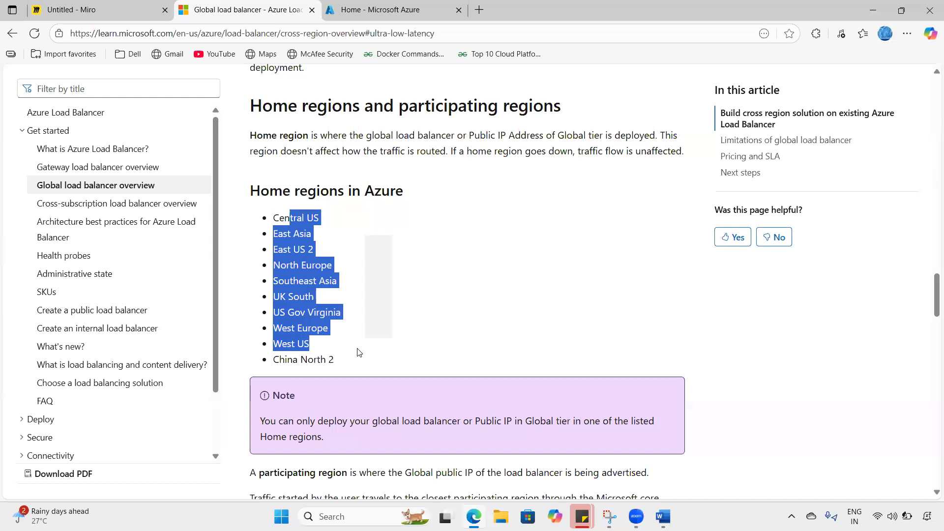
- Highlight the Participating regions in Azure heading, then switch to the Miro diagram
scroll(357, 348, "down", 5)
scroll(356, 348, "down", 4)
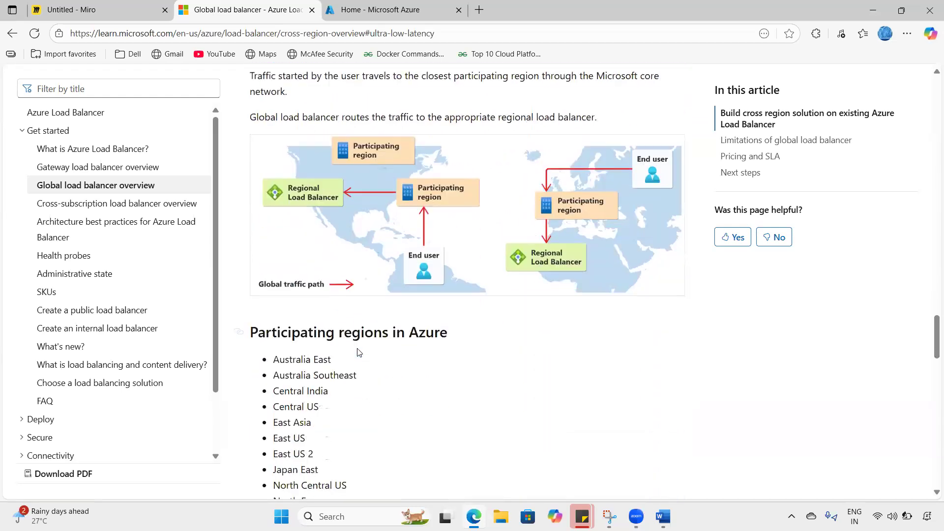
left_click(308, 263)
left_click(473, 273, "shift")
scroll(473, 274, "down", 1)
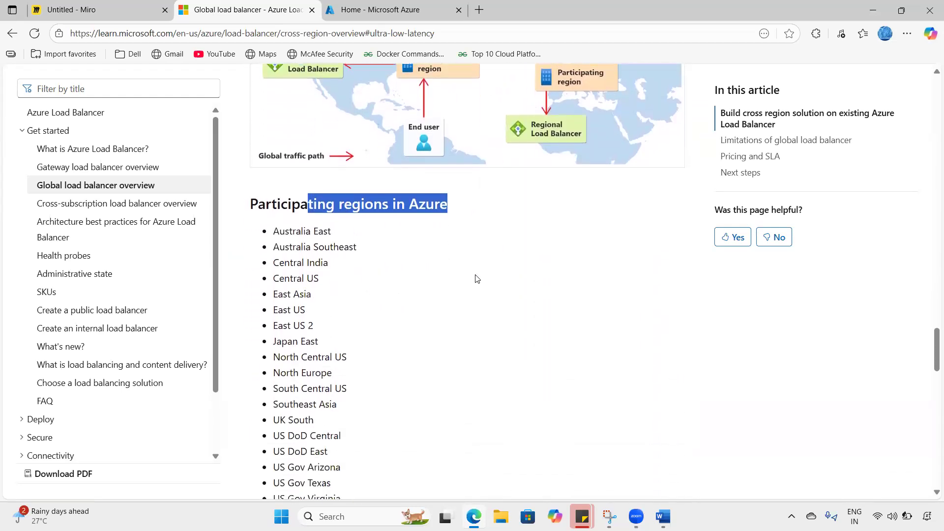
key("ctrl+shift+Tab")
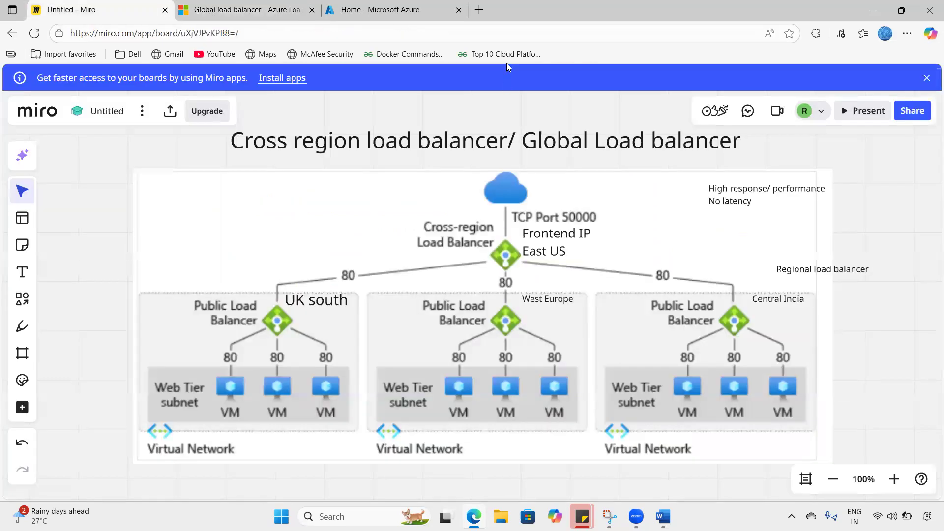
- Circle the UK south, West Europe and Central India Public Load Balancers and the Cross-region Load Balancer
left_click(506, 63)
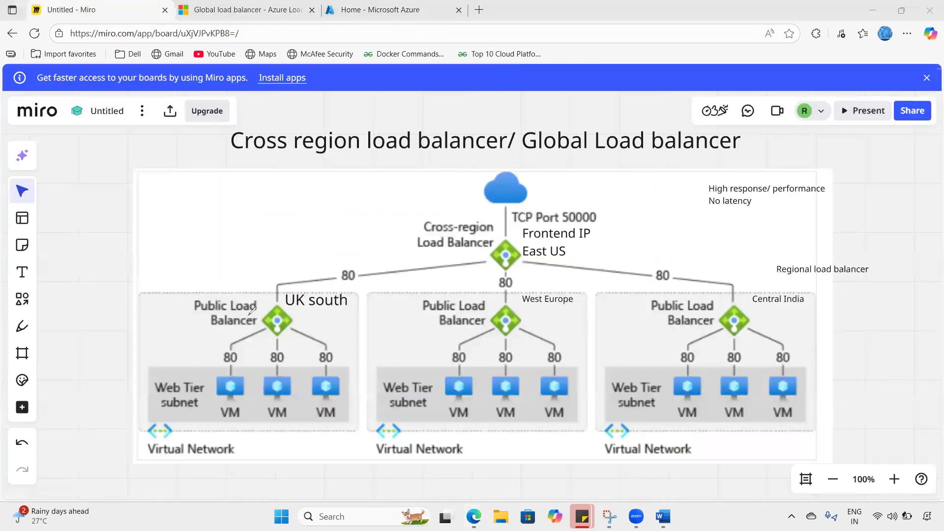
mouse_move(290, 297)
left_mouse_down()
mouse_move(247, 320)
mouse_move(290, 301)
left_mouse_up()
mouse_move(516, 301)
left_mouse_down()
mouse_move(538, 334)
mouse_move(521, 309)
left_mouse_up()
mouse_move(751, 297)
left_mouse_down()
mouse_move(739, 344)
mouse_move(727, 284)
left_mouse_up()
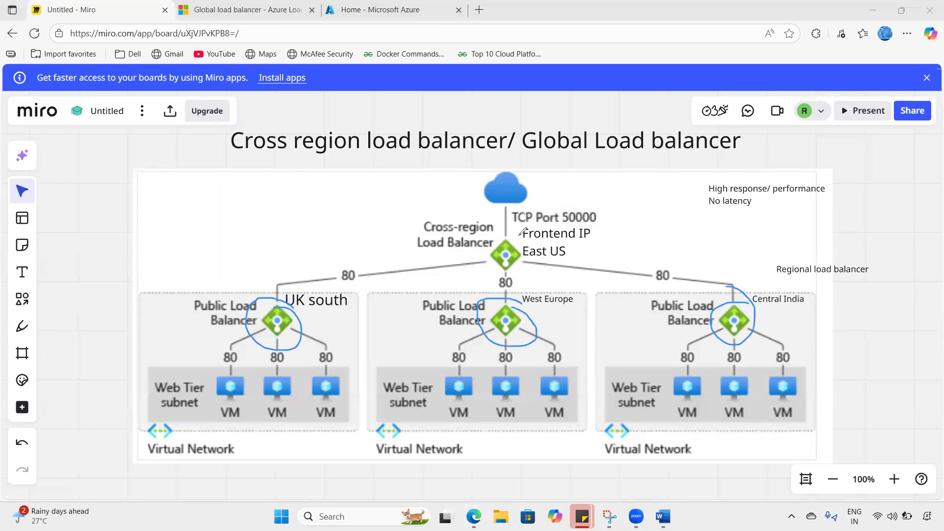
mouse_move(479, 259)
left_mouse_down()
mouse_move(521, 293)
mouse_move(549, 250)
mouse_move(577, 238)
left_mouse_up()
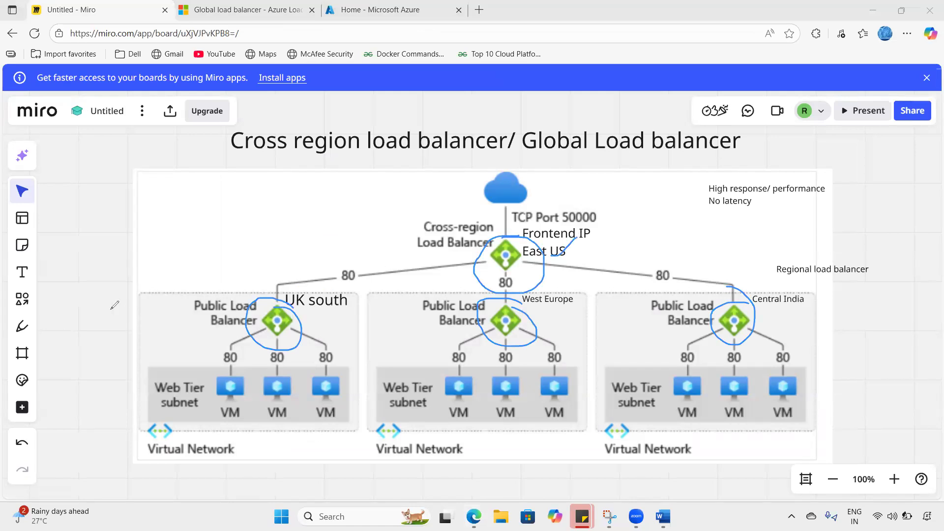
- Return to the global load balancer article and clear the heading highlight
left_click(231, 11)
left_click(358, 232)
scroll(365, 236, "up", 10)
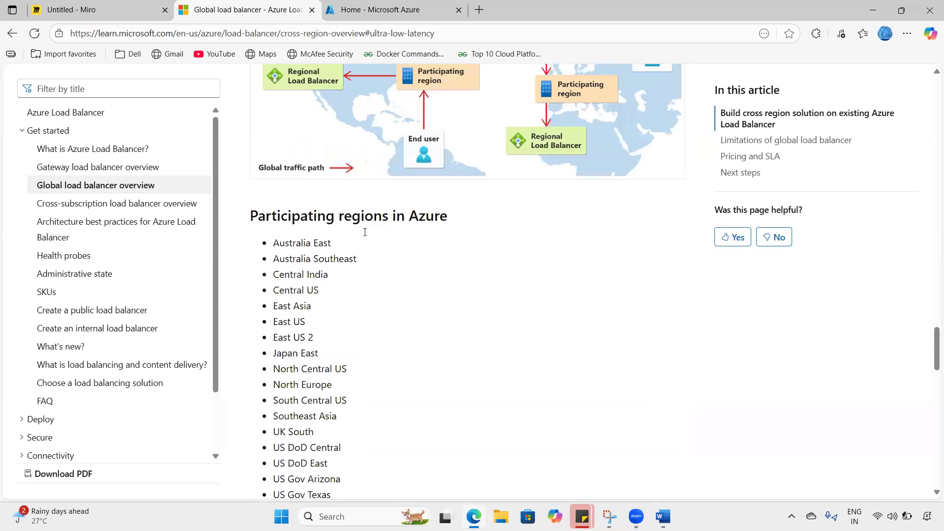
- Select the Home regions list, scroll through Participating regions, then go back to the Miro board
scroll(365, 236, "up", 3)
left_click_drag(291, 313, 337, 476)
scroll(337, 475, "down", 3)
left_click_drag(294, 128, 455, 336)
scroll(354, 294, "down", 6)
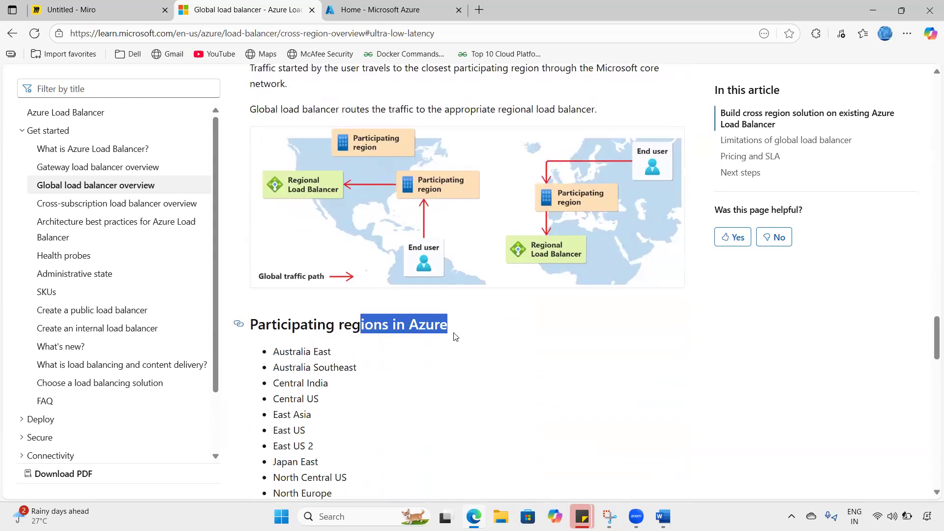
scroll(455, 337, "down", 2)
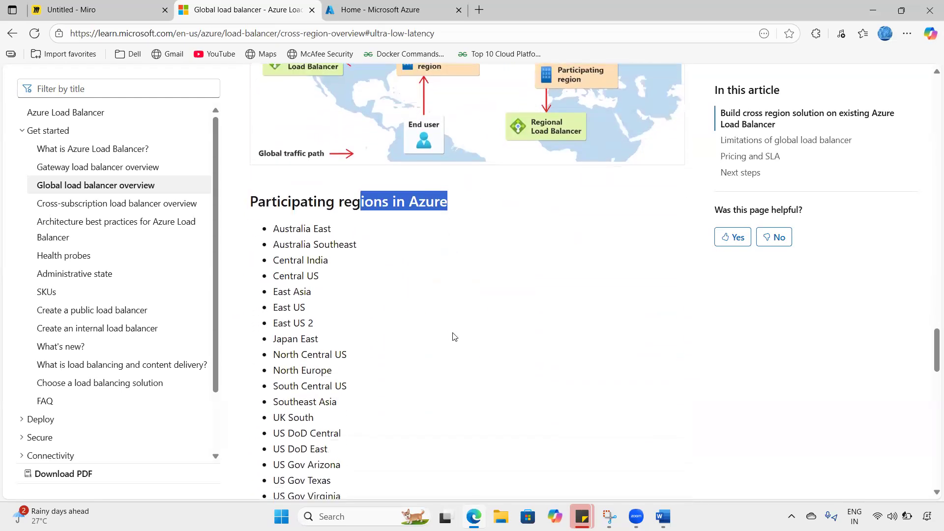
left_click(109, 6)
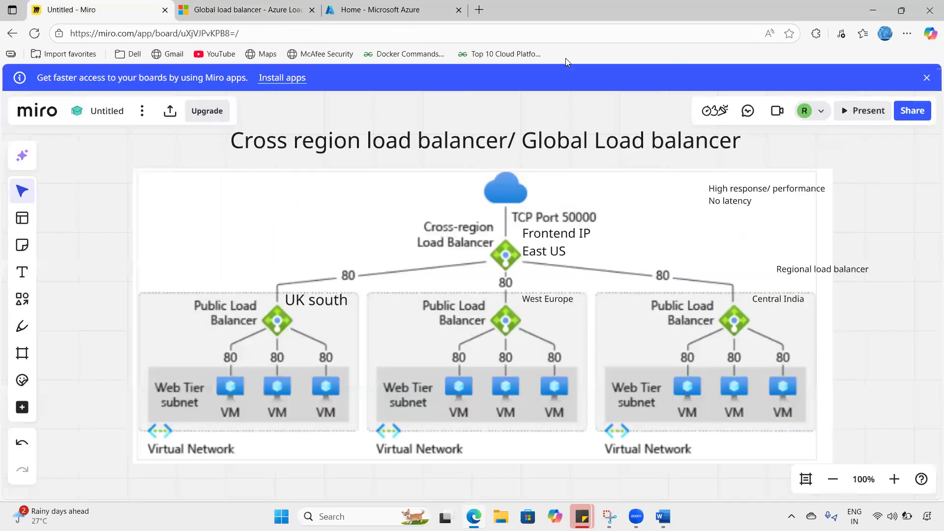
- Mark the UK south, West Europe and Central India load balancers with pen strokes
left_click_drag(238, 342, 276, 319)
left_click_drag(430, 322, 489, 310)
left_click_drag(663, 320, 704, 301)
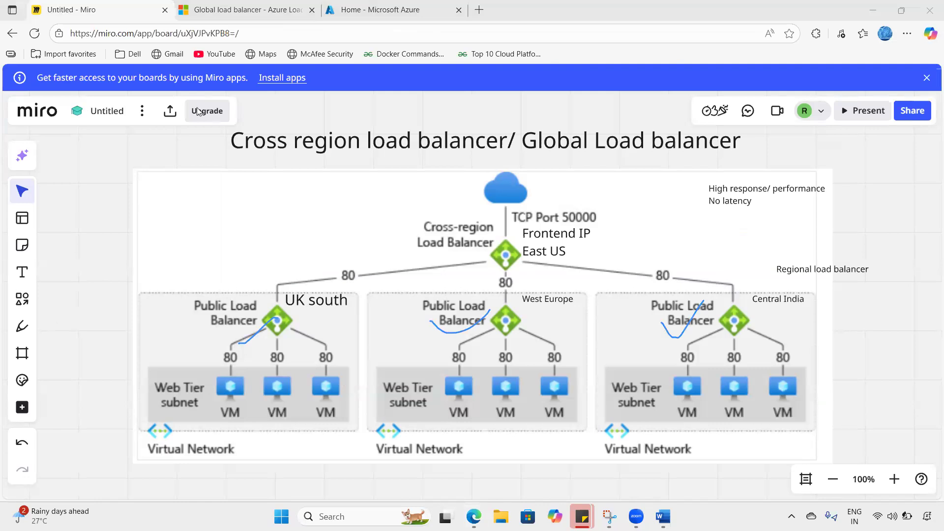
- Back in the Learn article, highlight the full participating regions list
left_click(243, 10)
left_click_drag(293, 383, 358, 142)
scroll(375, 211, "up", 5)
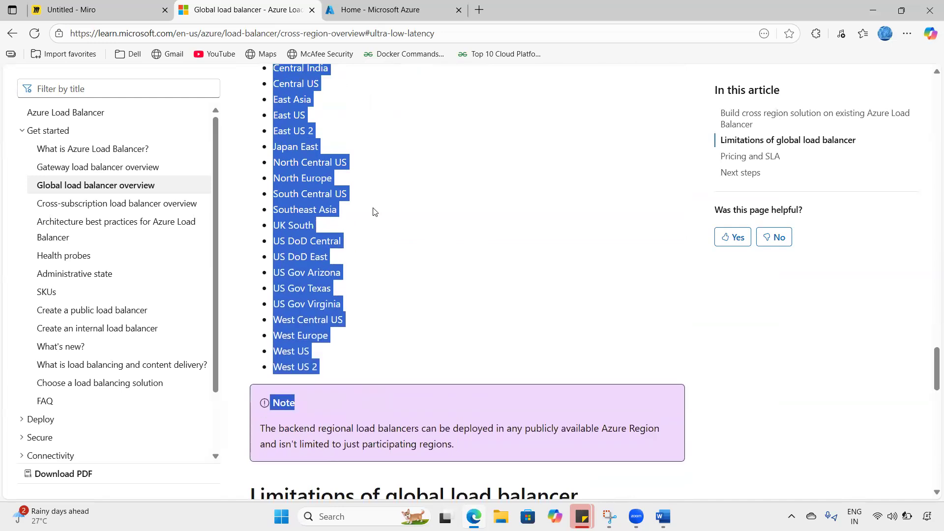
- Scroll back up the article to Regional redundancy and return to the Miro diagram
left_click(377, 221)
scroll(377, 221, "down", 3)
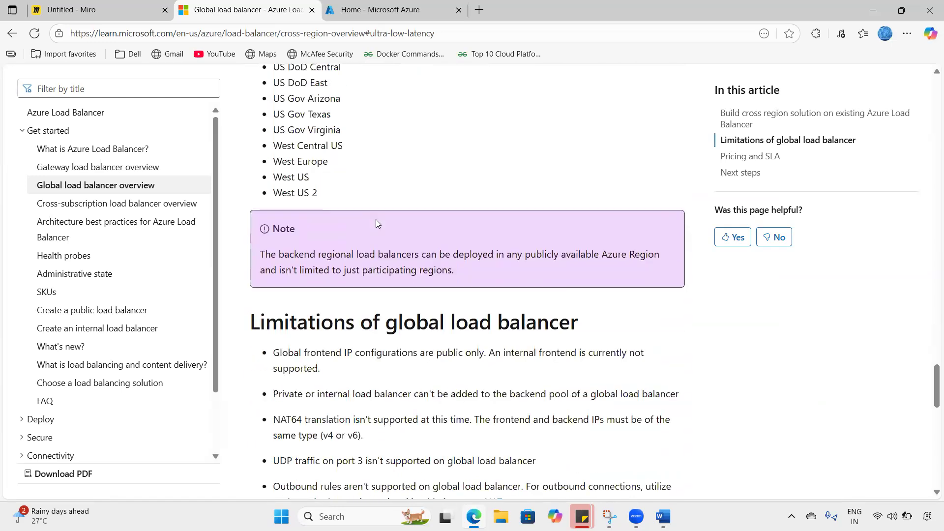
scroll(375, 219, "up", 3)
scroll(375, 220, "up", 20)
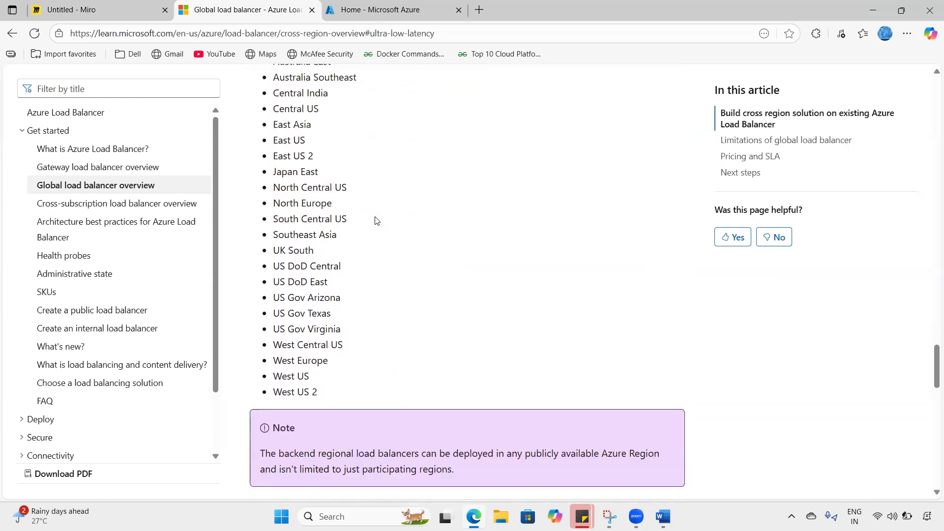
scroll(375, 218, "up", 15)
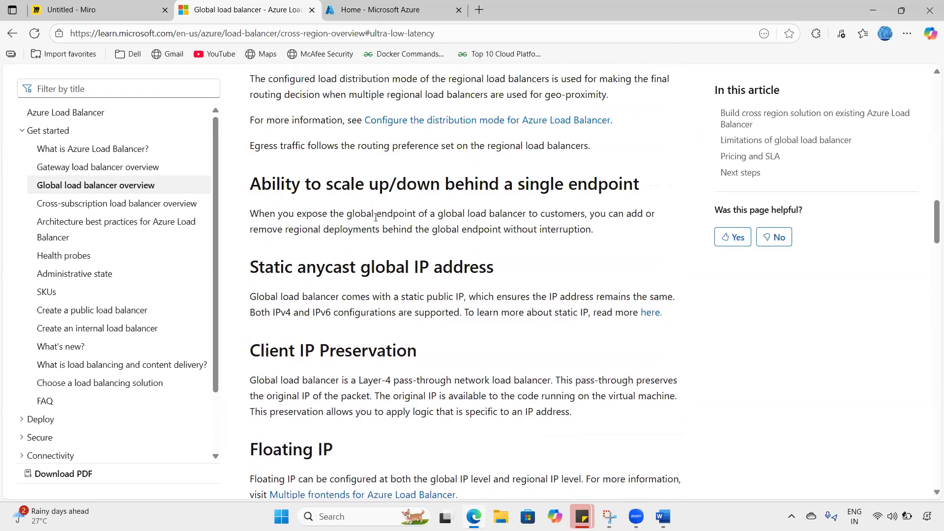
scroll(375, 219, "up", 2)
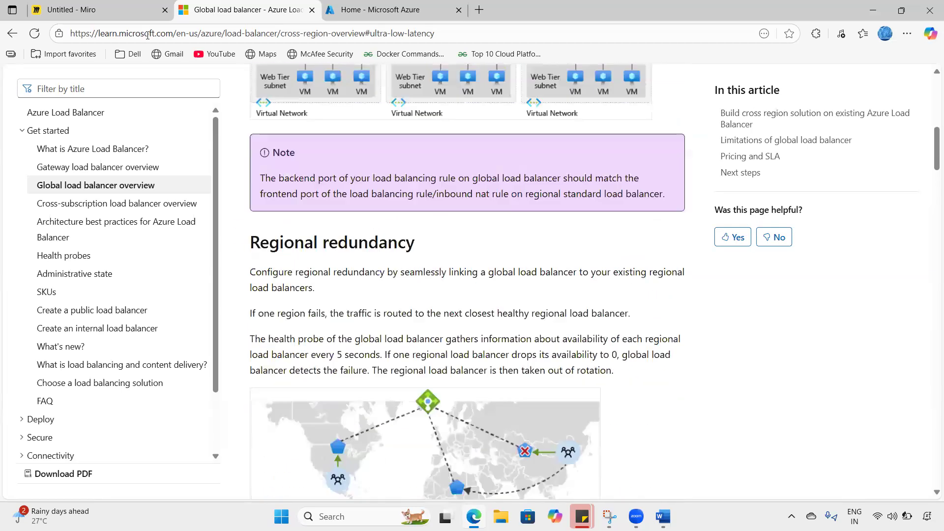
key("ctrl+shift+Tab")
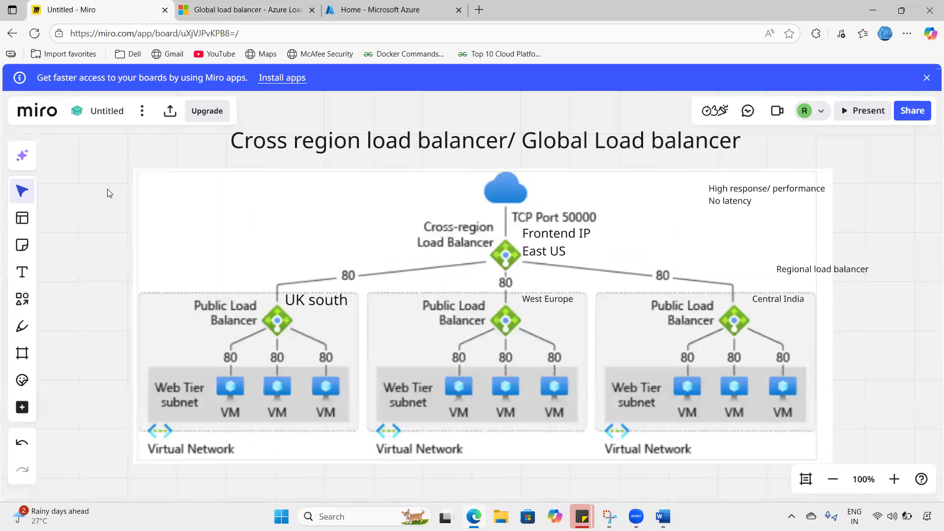
- Create a blank team board from the Miro dashboard and dismiss the template picker
left_click(44, 113)
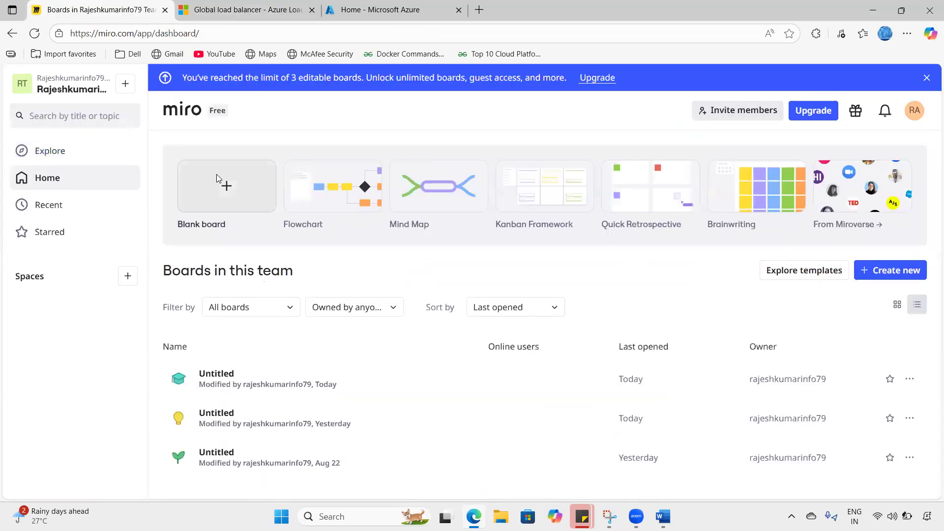
left_click(227, 210)
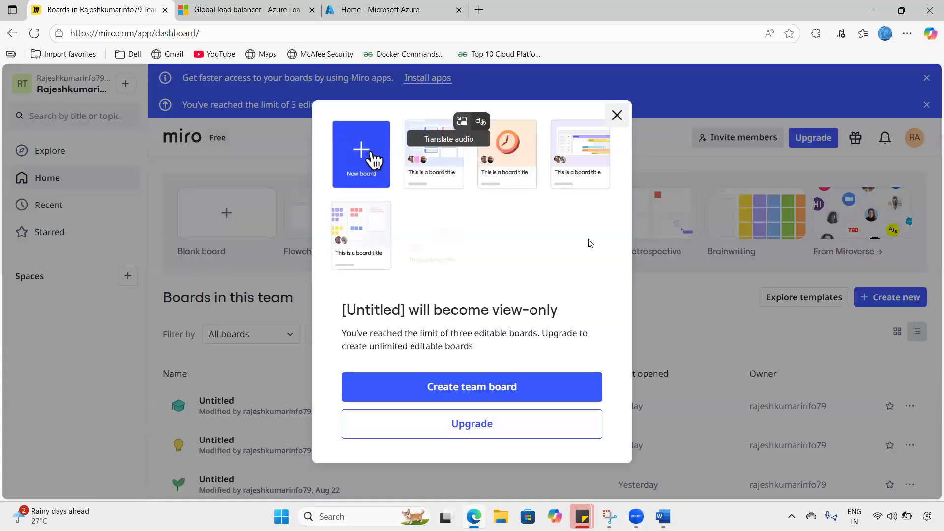
left_click(616, 114)
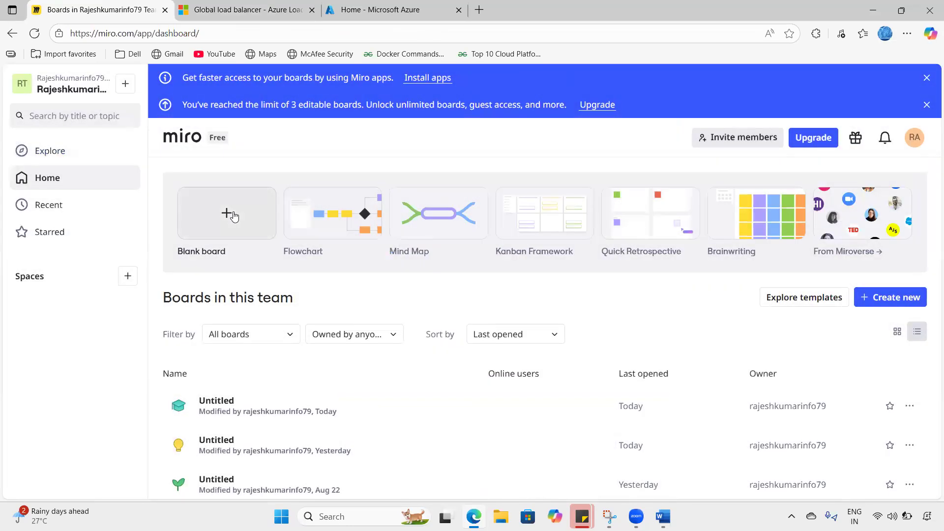
left_click(236, 216)
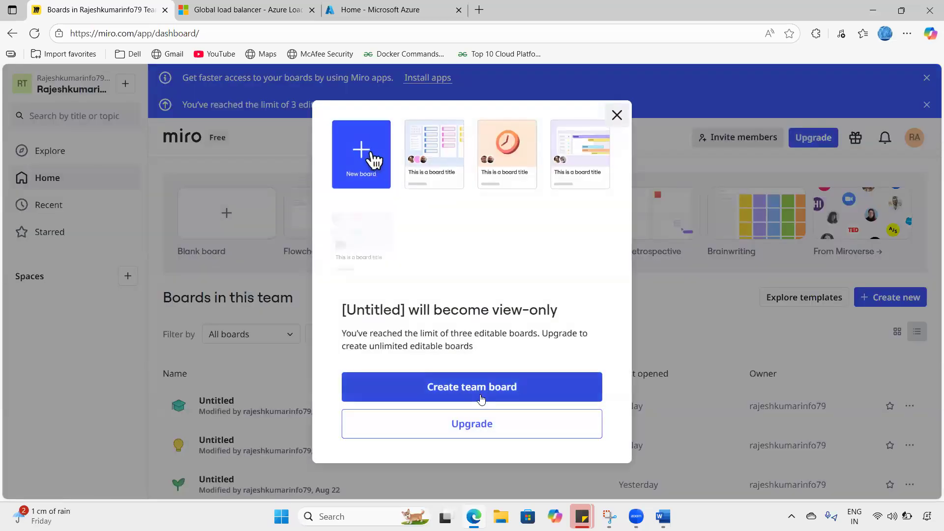
left_click(481, 398)
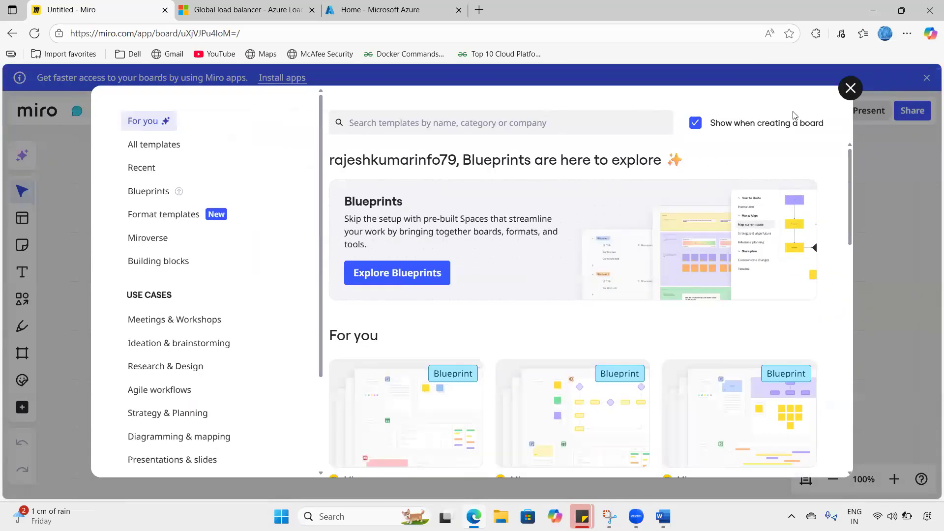
key("Escape")
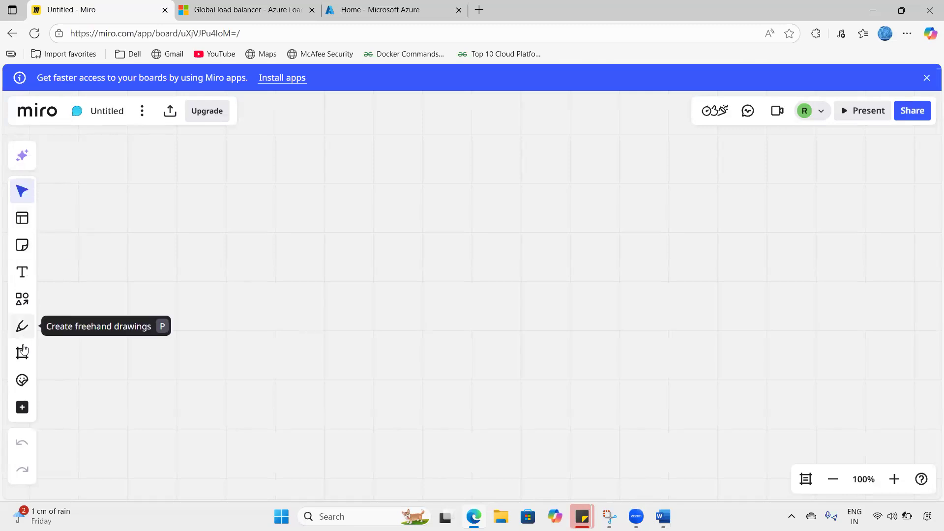
- Draw a rounded rectangle near the top centre of the board
left_click(22, 298)
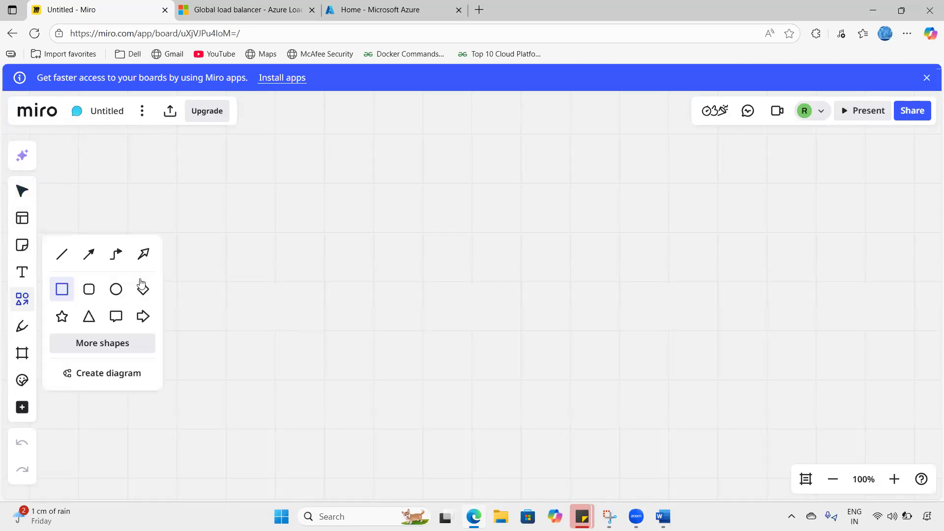
left_click(96, 288)
mouse_move(351, 174)
left_mouse_down()
mouse_move(397, 202)
mouse_move(419, 238)
mouse_move(460, 267)
left_mouse_up()
left_click(418, 215)
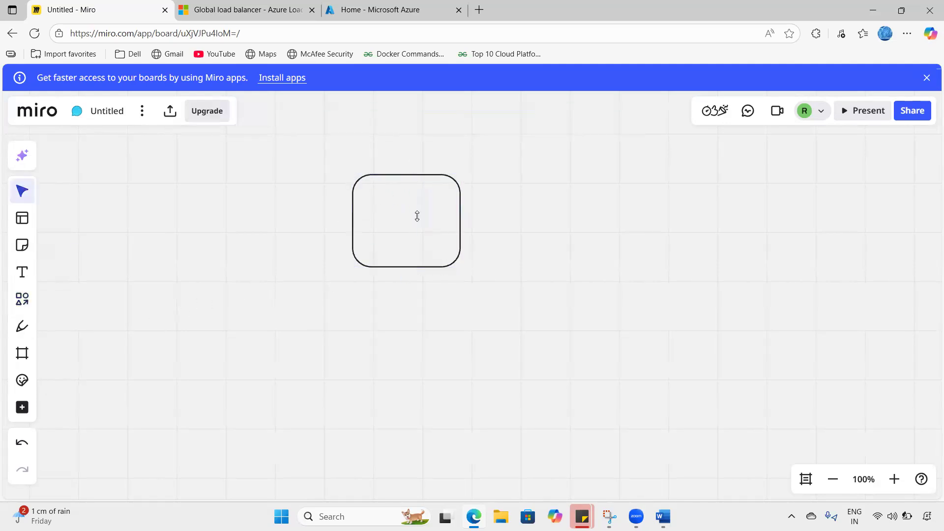
left_click_drag(238, 326, 322, 393)
- Paste two copies of the rectangle, one lower left and one on the right
key("ctrl+a")
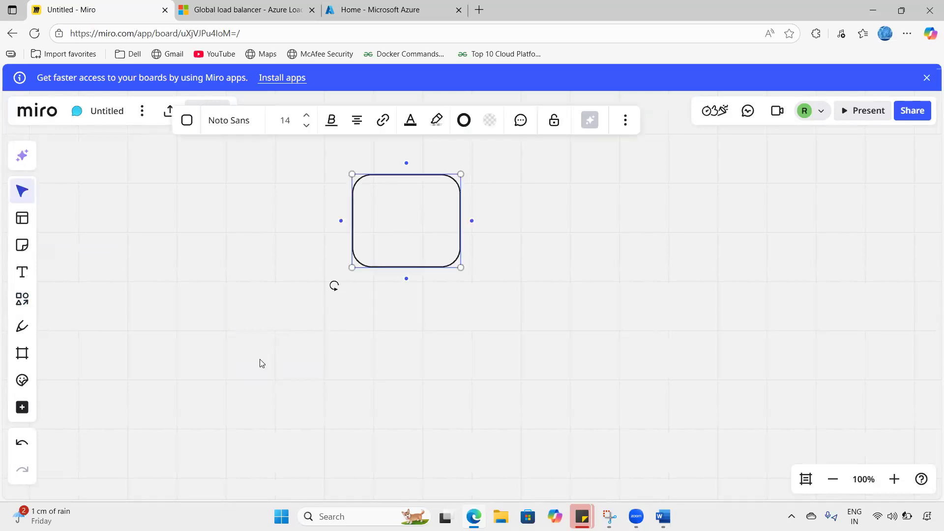
left_click(258, 360)
key("ctrl+v")
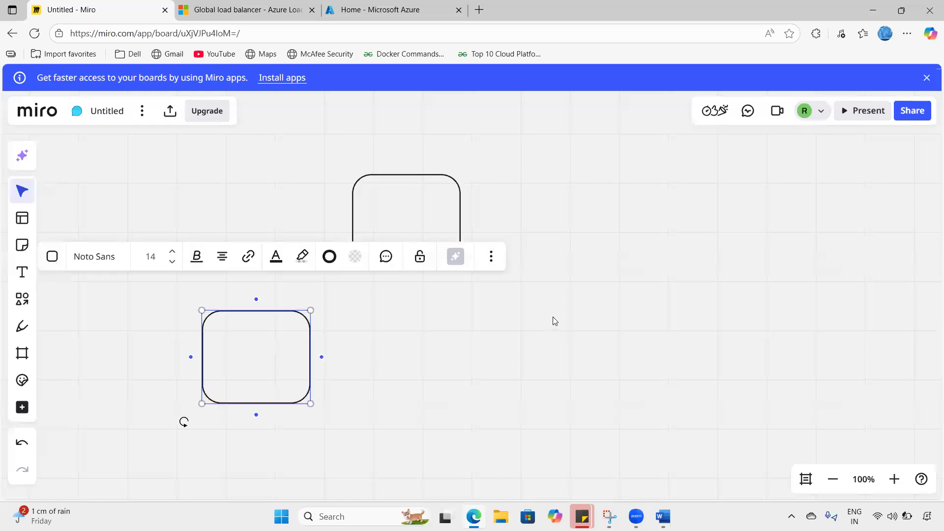
left_click(555, 321)
left_click(289, 345)
left_click(528, 323)
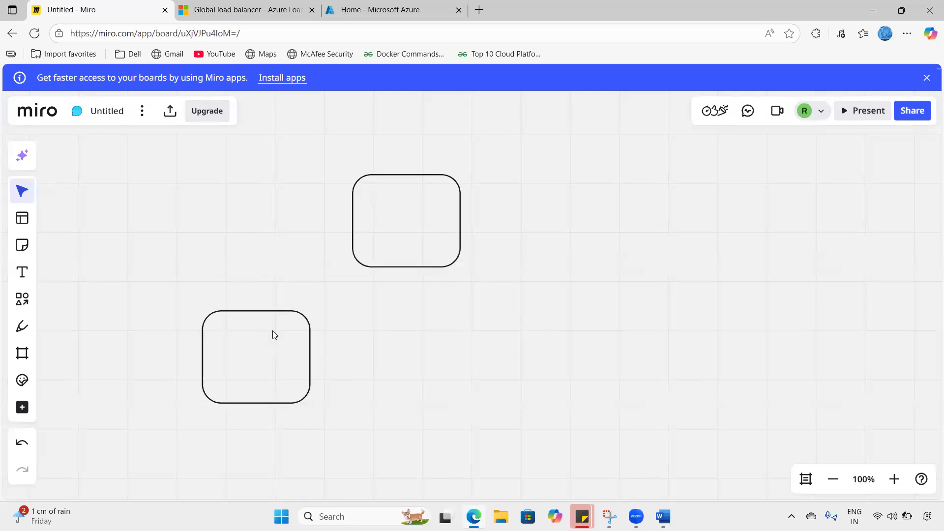
left_click(273, 331)
left_click(535, 327)
key("ctrl+v")
left_click_drag(530, 326, 552, 354)
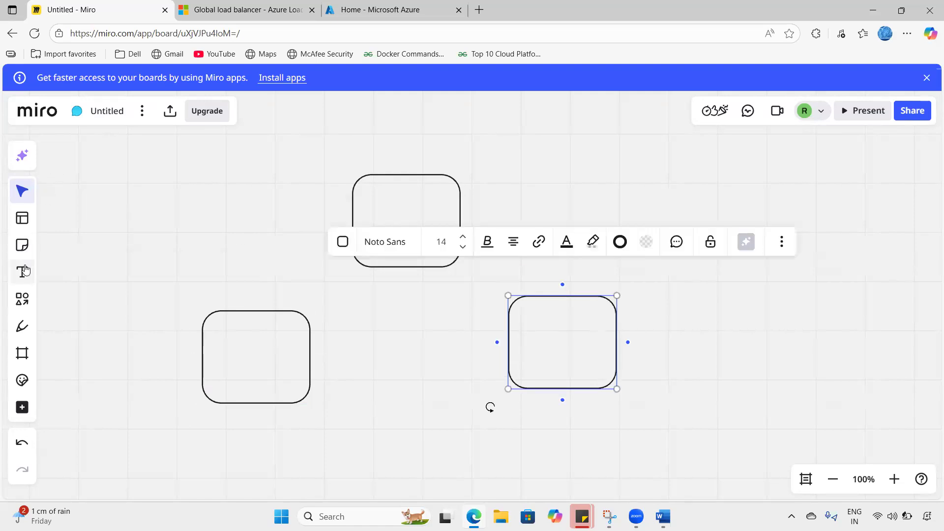
- Draw freehand lines from the top box to the lower-left and right boxes
left_click(22, 327)
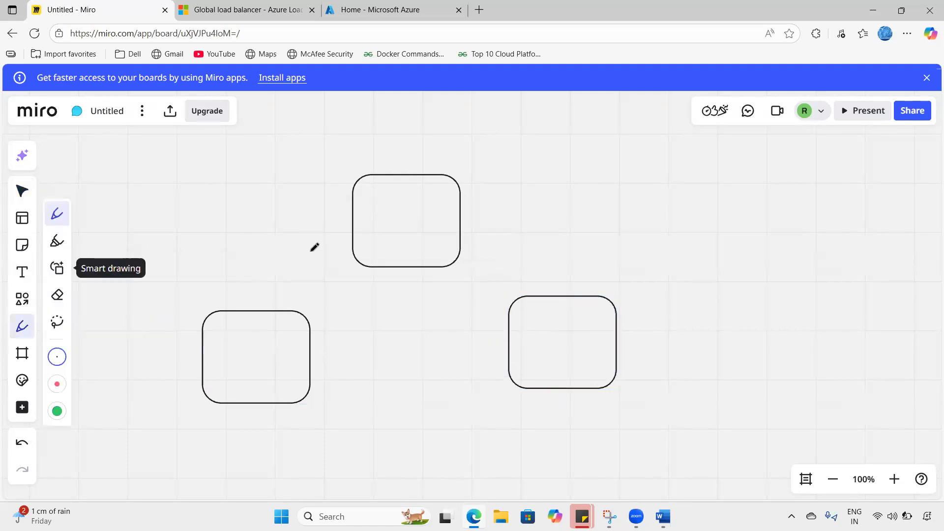
left_click_drag(356, 258, 302, 315)
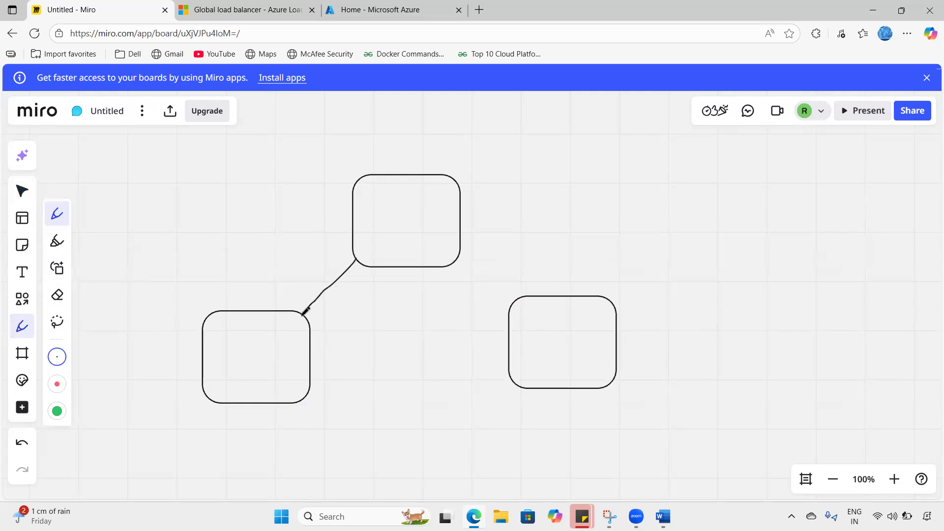
left_click_drag(436, 265, 514, 326)
- Type 'Global Load balancer' inside the top rectangle and start a new line beneath it
left_click(22, 271)
left_click(409, 199)
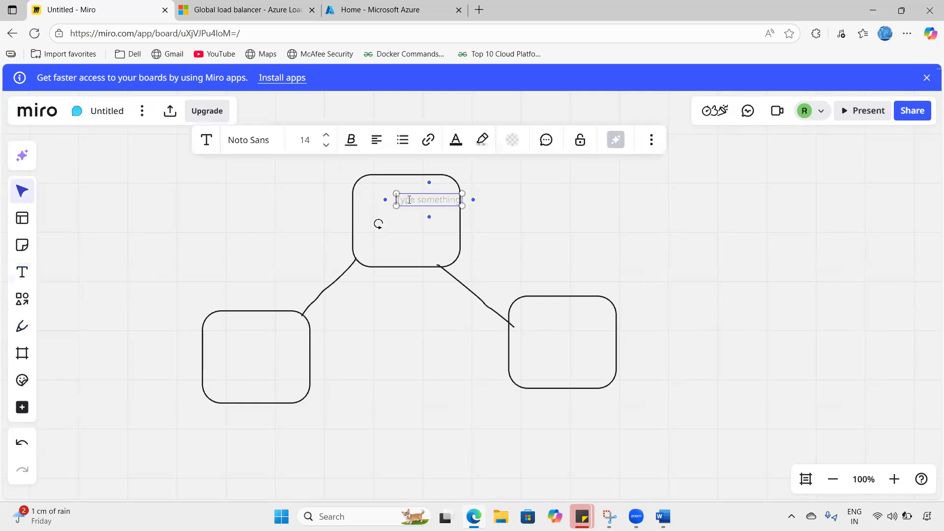
type("Glob")
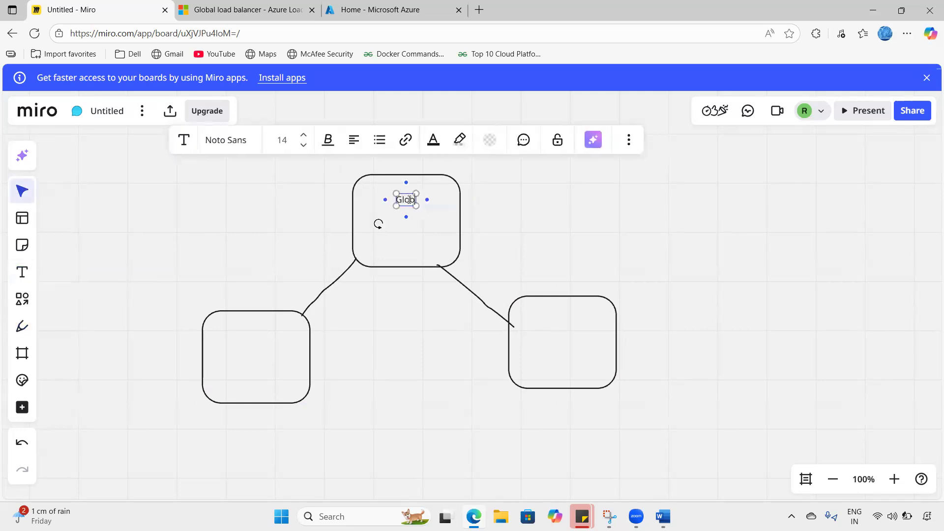
type("al Load balancer")
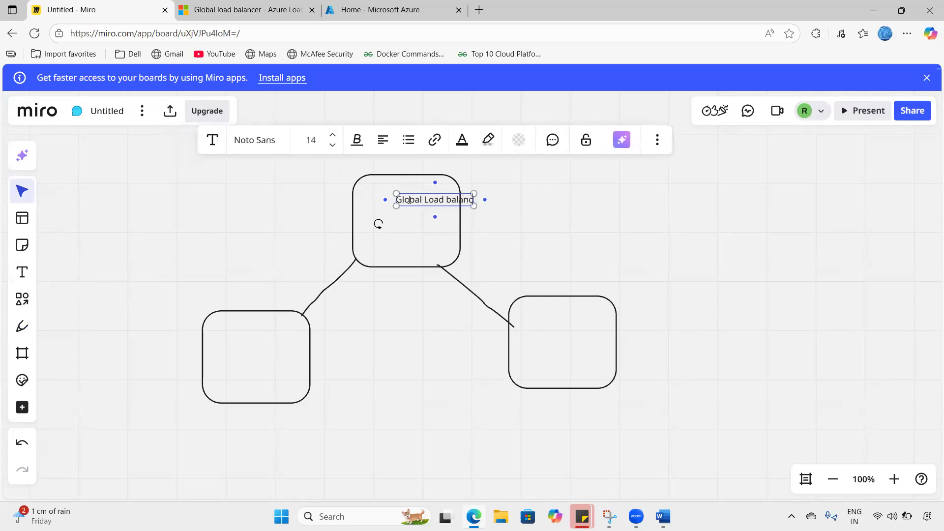
key("Return")
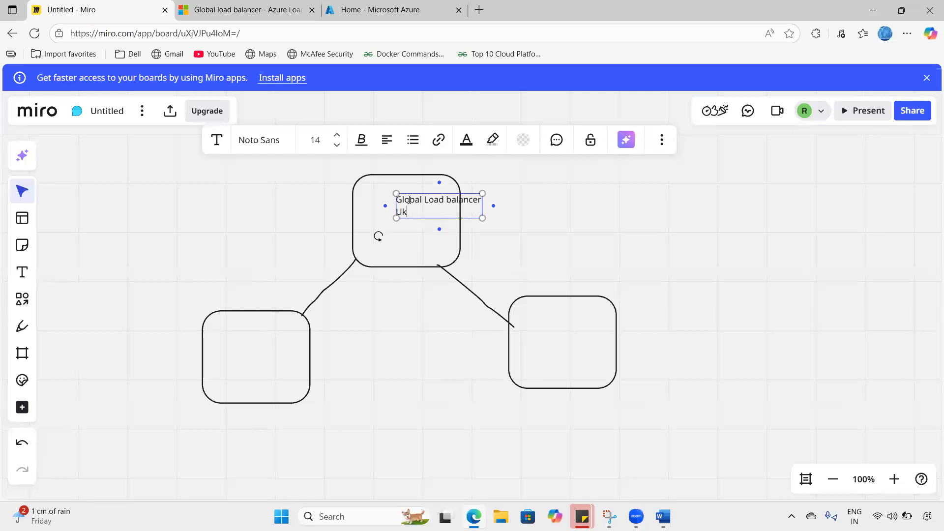
- Look up the Home regions in Azure list in the Learn article and highlight Central US
left_click(226, 13)
scroll(315, 268, "up", 10)
scroll(314, 268, "down", 20)
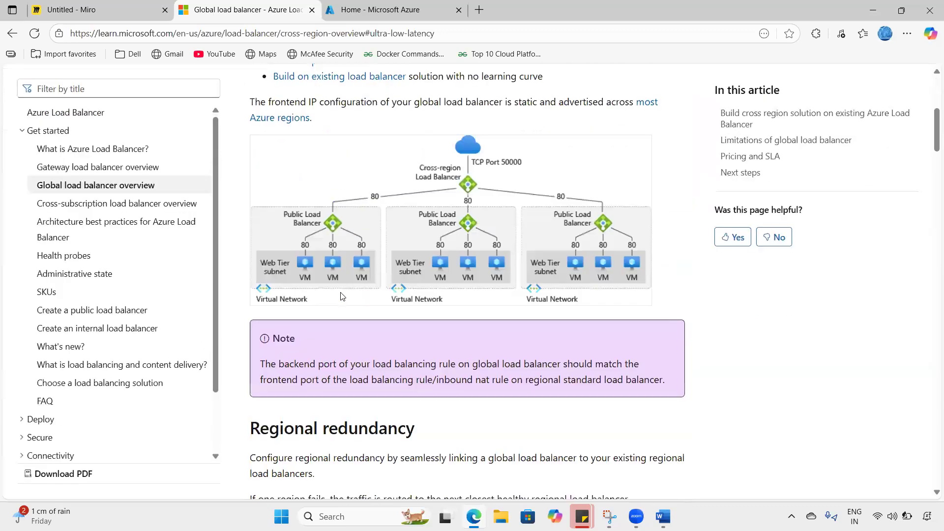
scroll(343, 285, "down", 15)
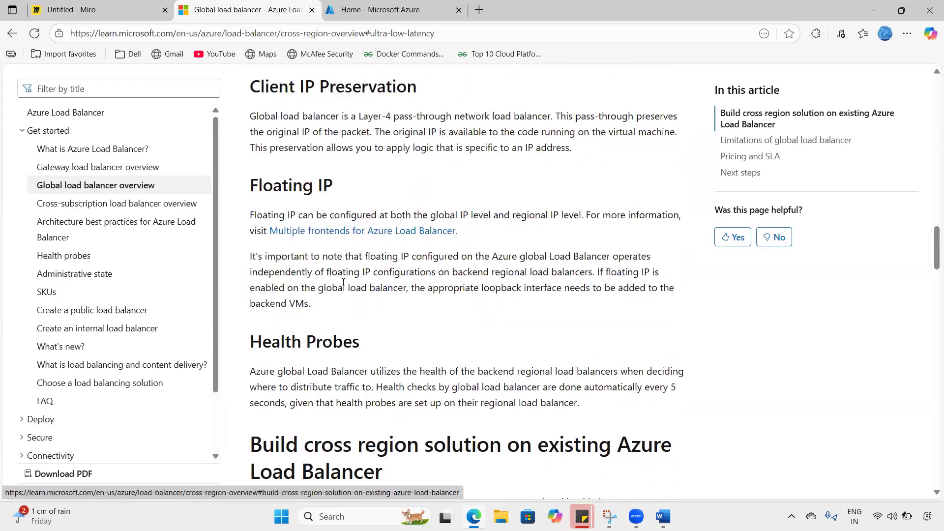
left_click_drag(302, 216, 329, 317)
left_click(312, 331)
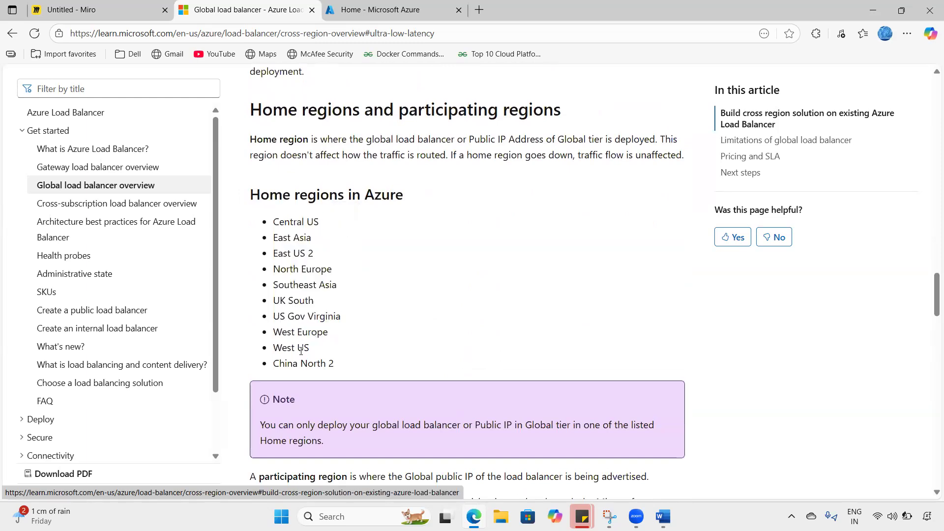
left_click_drag(293, 254, 313, 254)
scroll(325, 268, "down", 1)
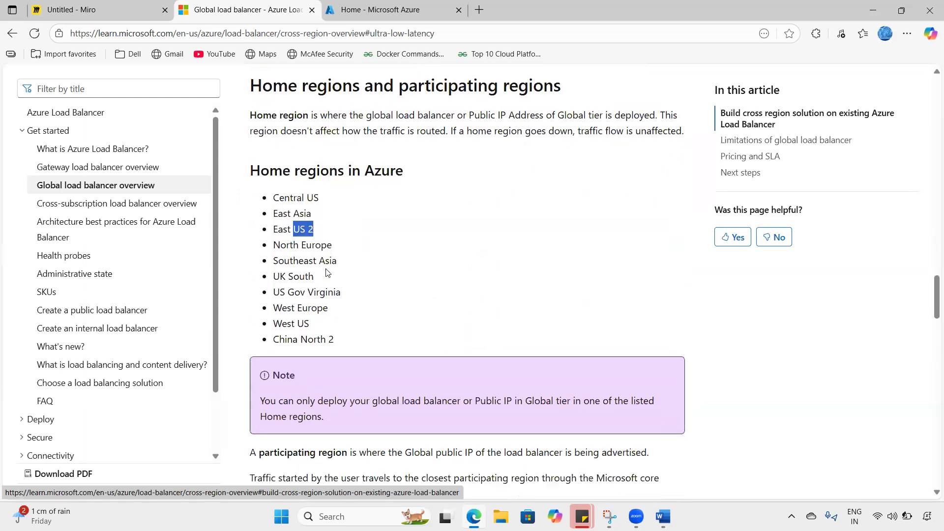
left_click(306, 207)
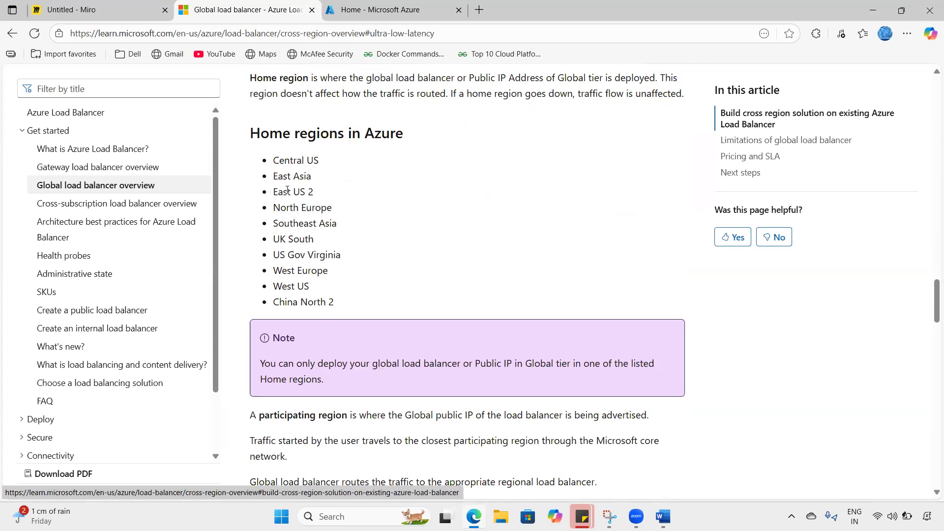
left_click_drag(280, 161, 319, 160)
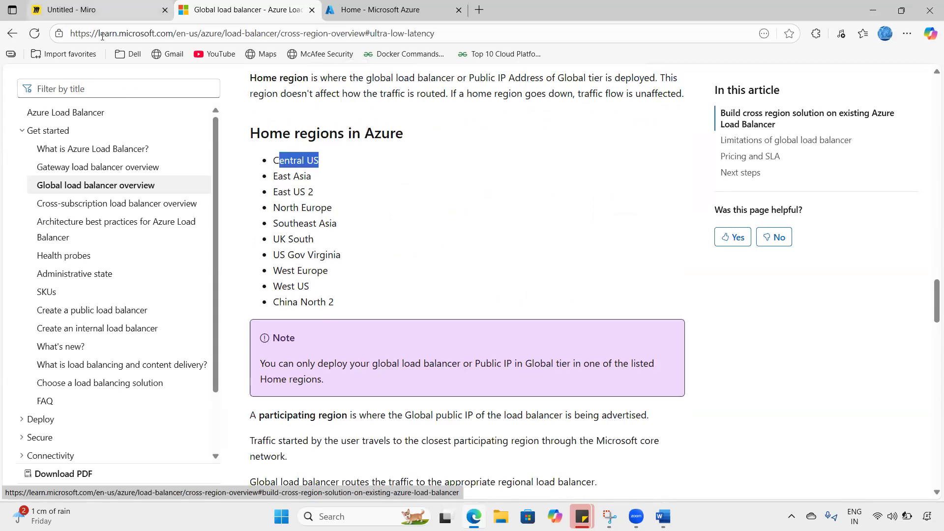
left_click(79, 10)
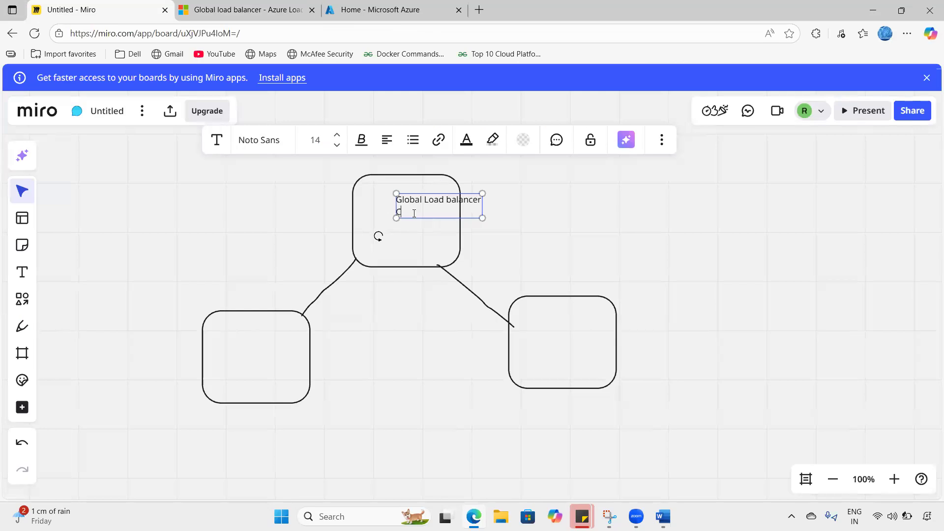
- Complete the top box label with 'Central US' and shift it left inside the box
type("US")
key("ctrl+a")
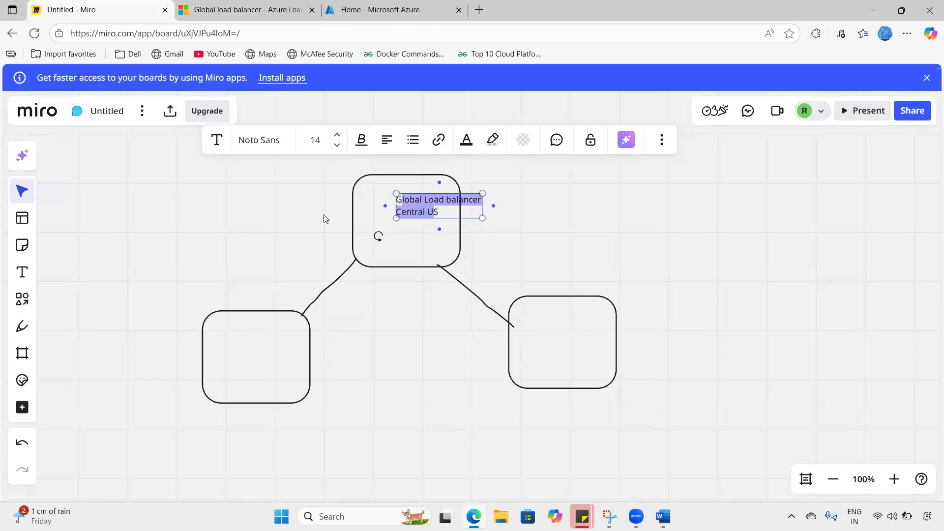
left_click_drag(437, 207, 411, 207)
left_click(561, 224)
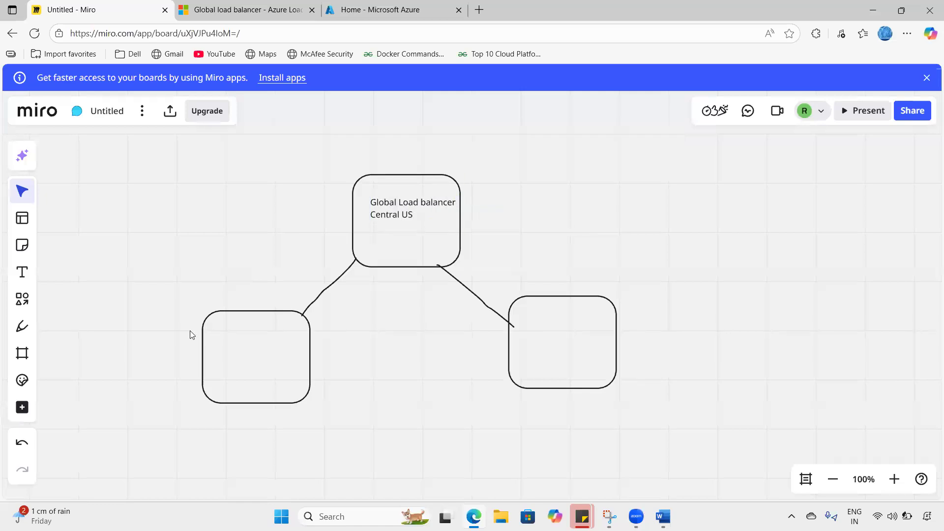
- Label the lower-left box 'UK South' and return to the documentation tab
left_click(22, 272)
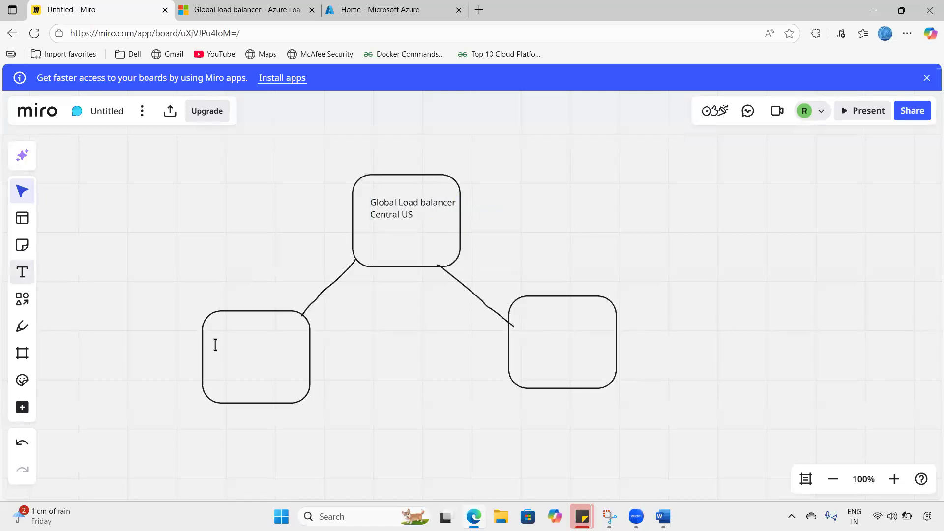
left_click(253, 337)
type("UK")
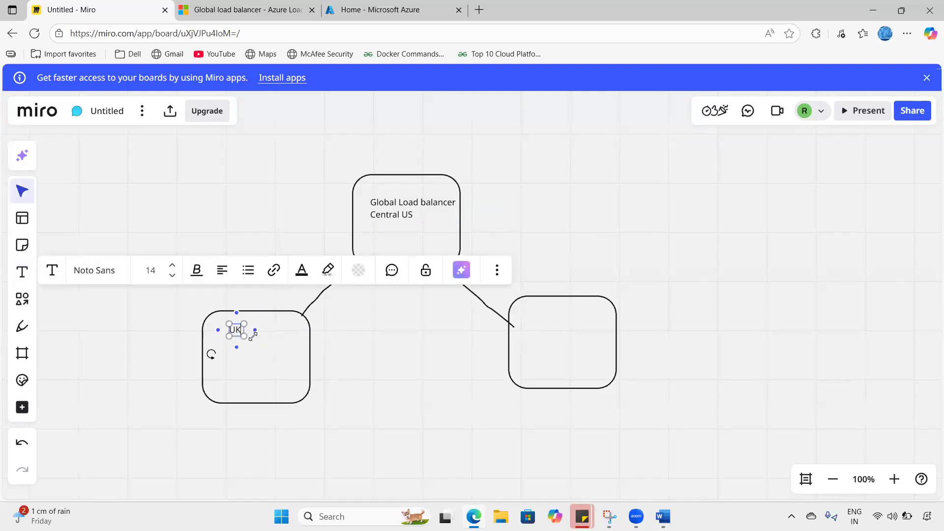
type(" South")
left_click(223, 219)
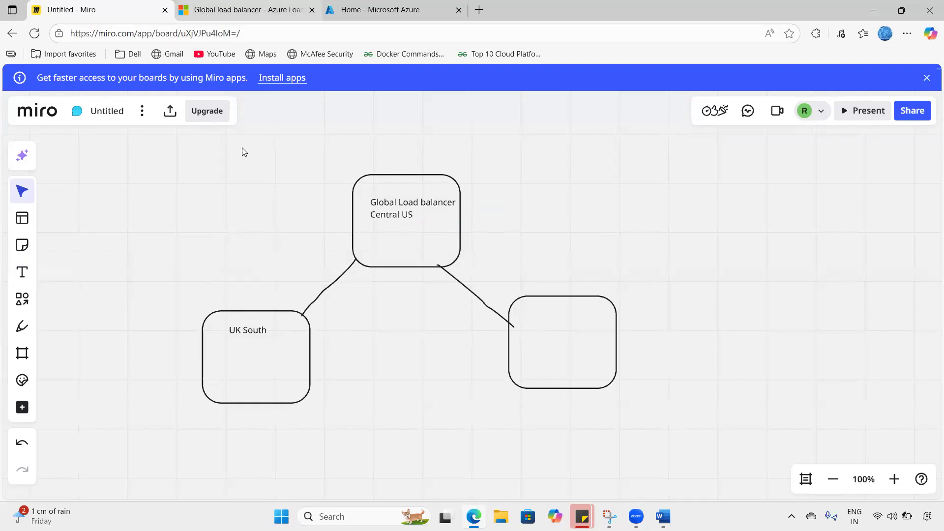
key("ctrl+Tab")
- Scroll the participating regions list, highlighting East Asia and then a range of regions
scroll(310, 307, "down", 10)
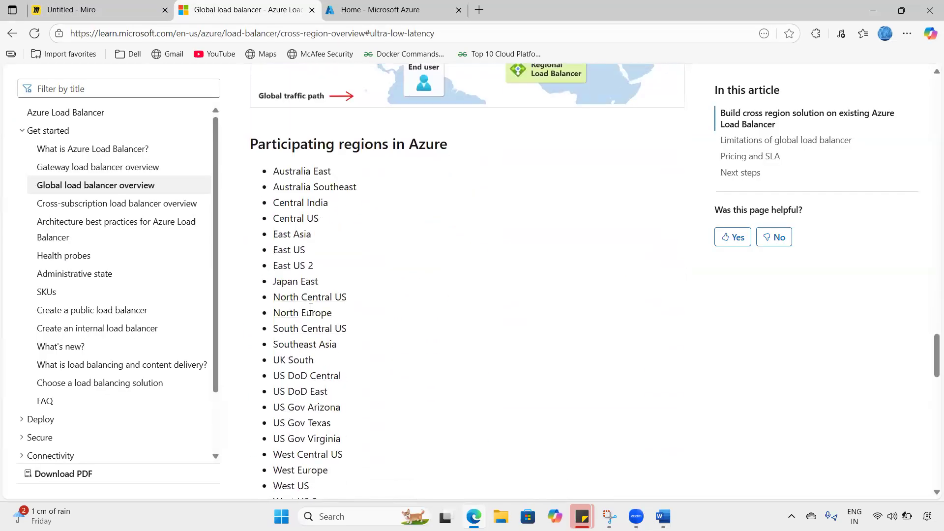
left_click_drag(277, 235, 311, 235)
left_click(292, 187)
scroll(304, 313, "down", 2)
scroll(333, 416, "down", 3)
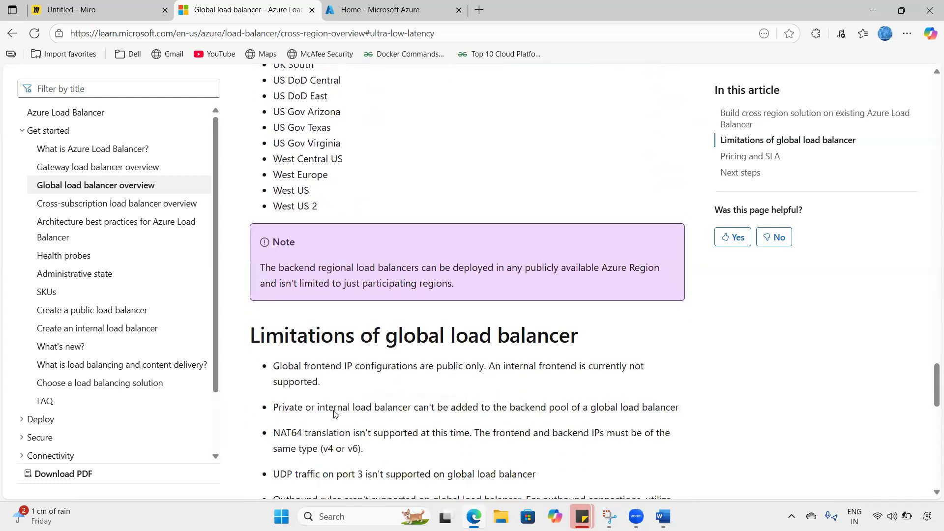
scroll(332, 413, "up", 3)
scroll(342, 361, "up", 1)
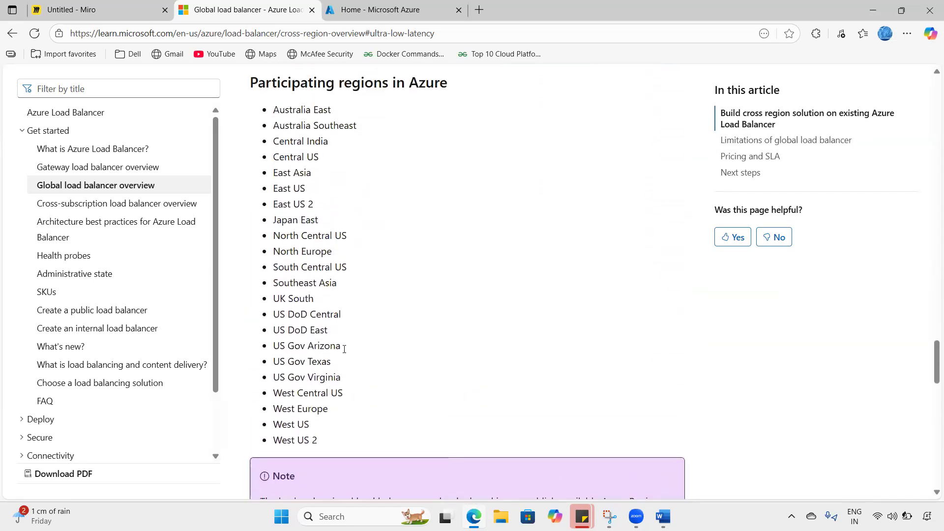
left_click_drag(282, 125, 309, 315)
left_click(305, 299)
- Select the Central India region name in the participating regions list
double_click(305, 298)
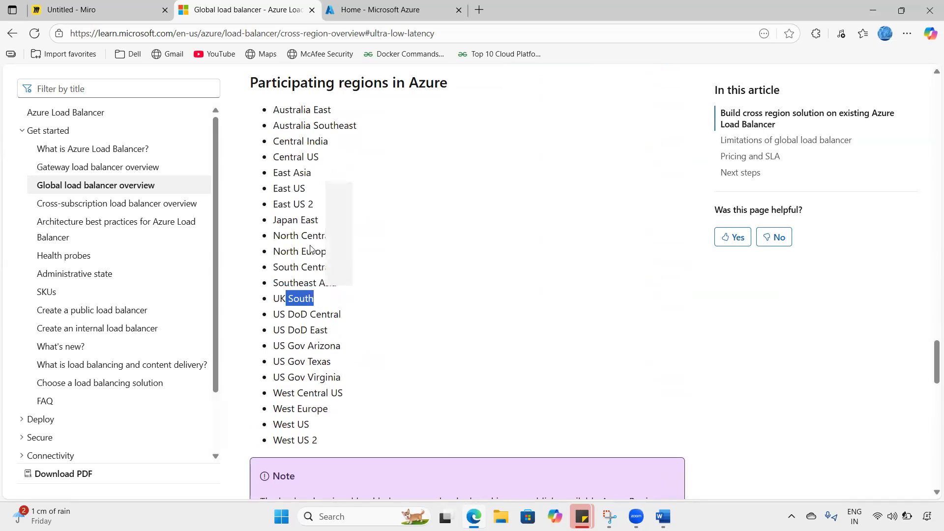
left_click(284, 172)
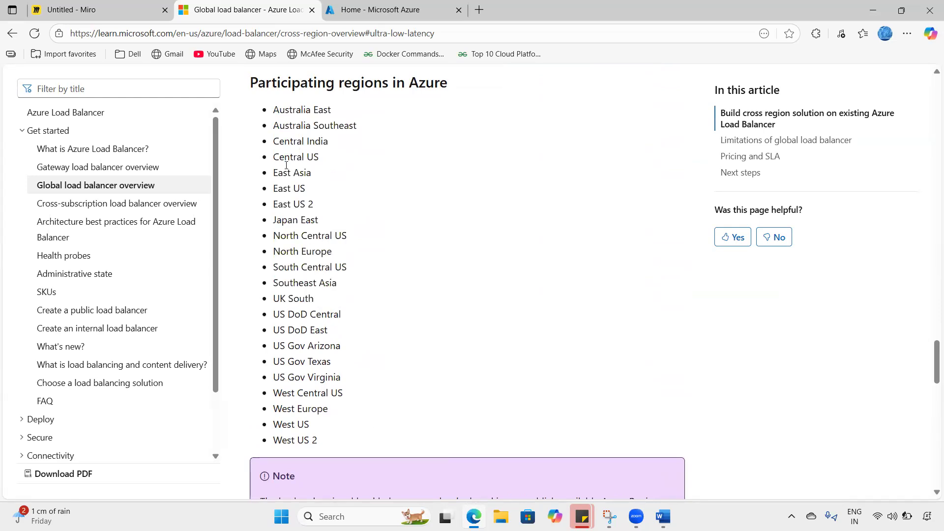
left_click_drag(285, 143, 331, 148)
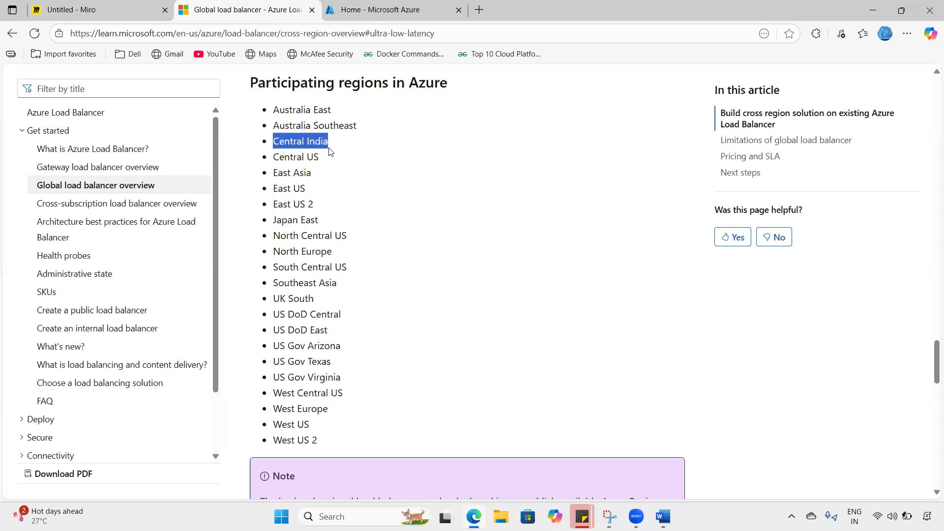
left_click(323, 146)
triple_click(322, 147)
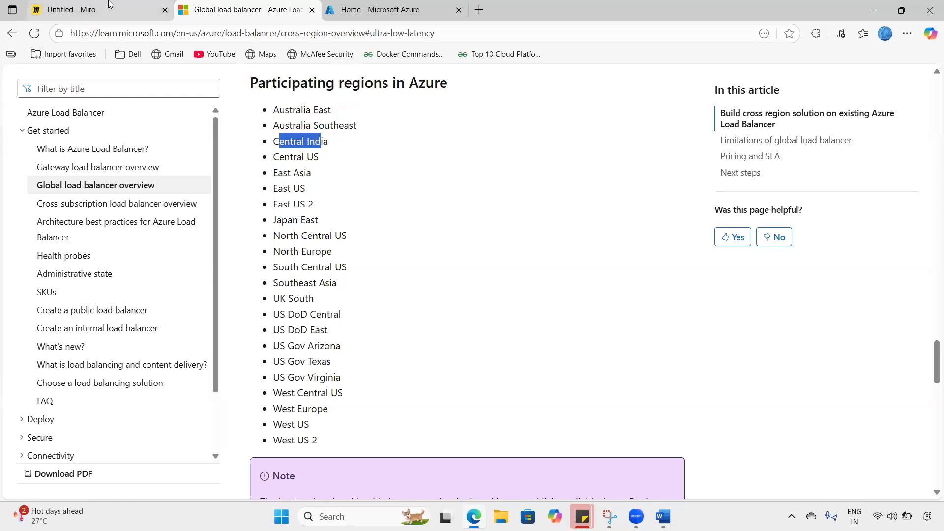
left_click(95, 10)
- Type the label 'Central India' into the empty right-hand box
left_click(22, 272)
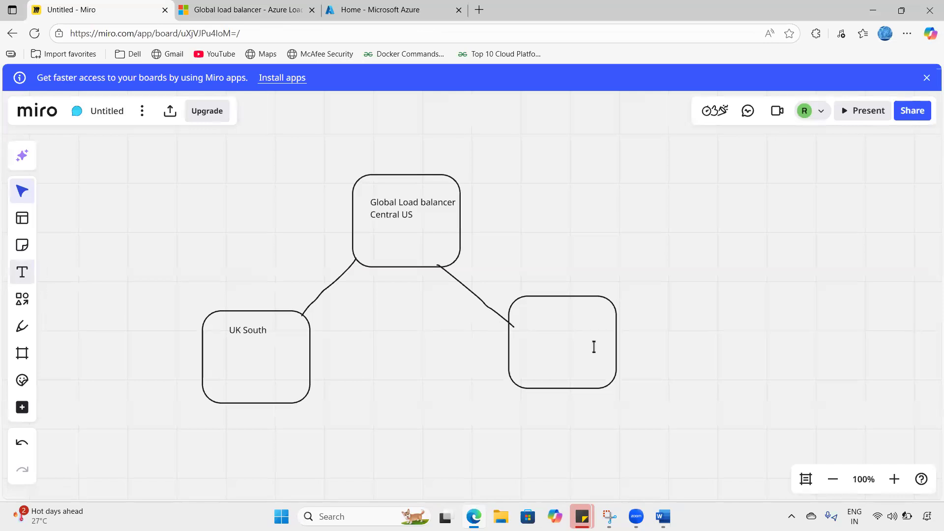
left_click(538, 315)
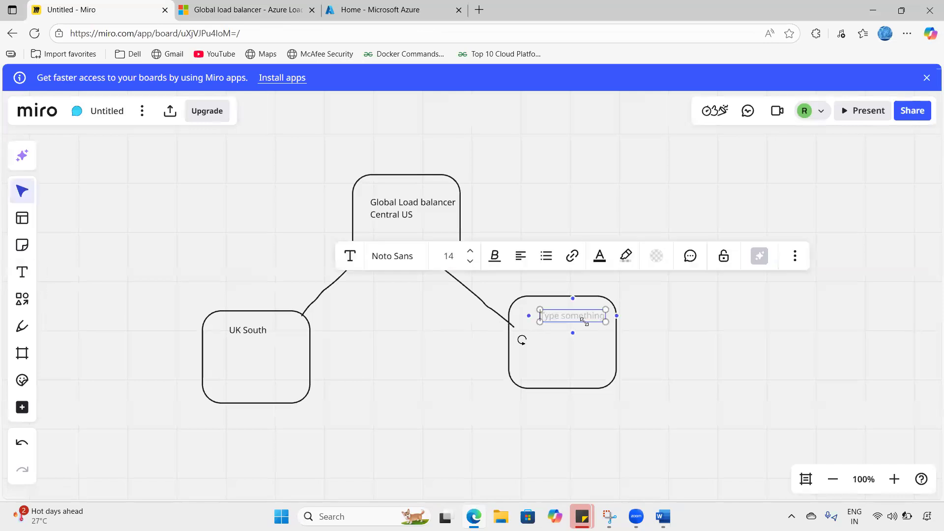
type("Central INdia")
key("BackSpace")
key("BackSpace")
key("BackSpace")
key("BackSpace")
type("ndia")
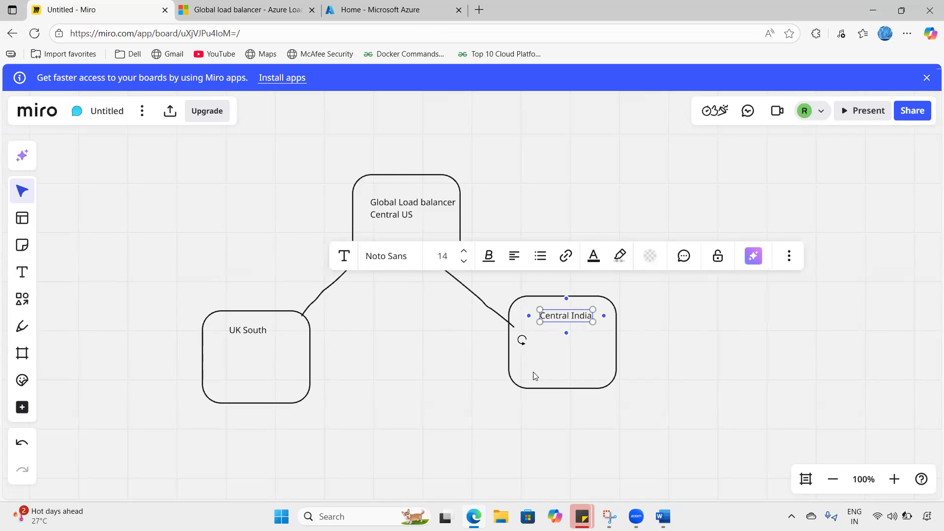
left_click(369, 378)
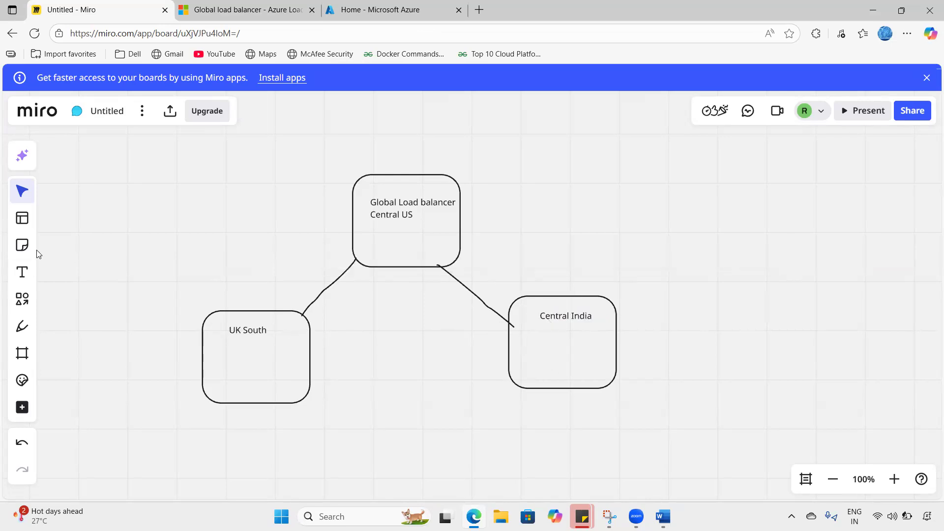
- Draw a square below UK South and paste a copy below Central India
left_click(27, 304)
left_click(62, 289)
left_click_drag(225, 429, 297, 482)
key("ctrl+a")
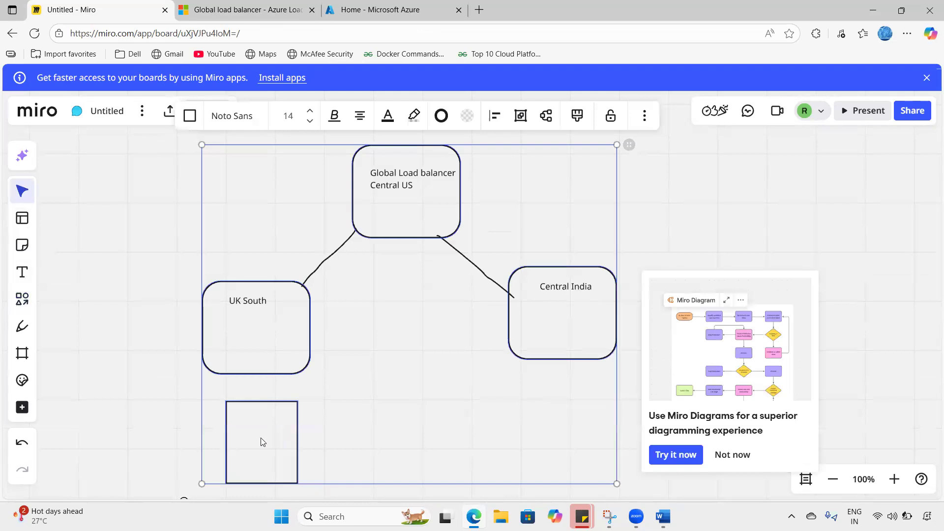
left_click(571, 397)
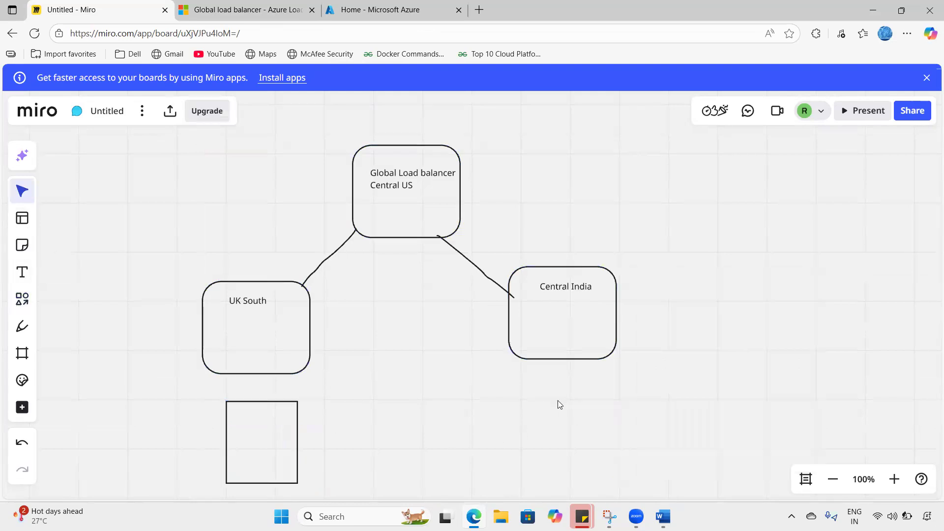
key("ctrl+v")
key("ctrl+z")
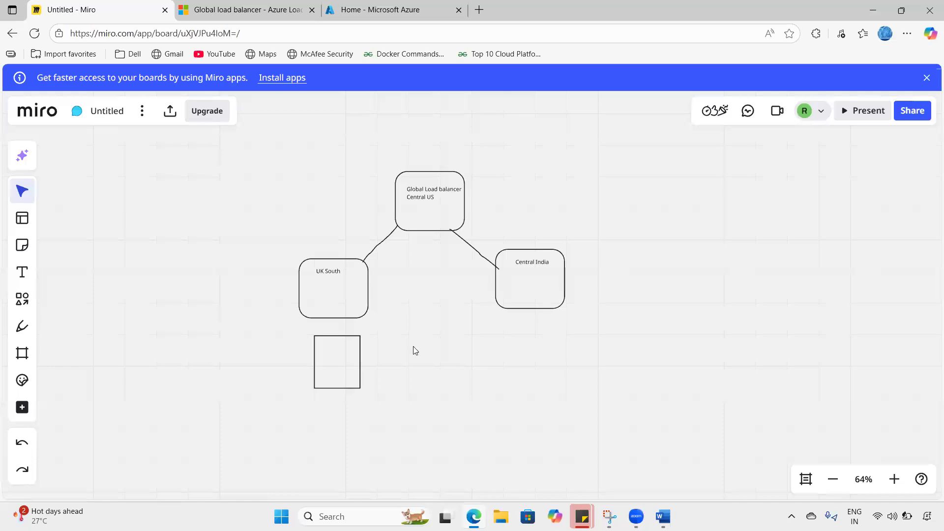
left_click(342, 363)
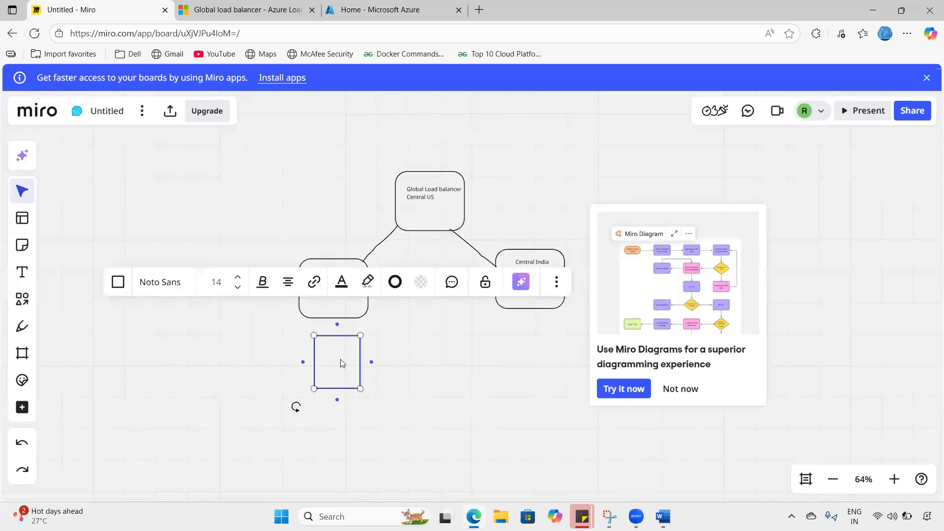
left_click(530, 346)
key("ctrl+v")
left_click_drag(536, 347, 539, 358)
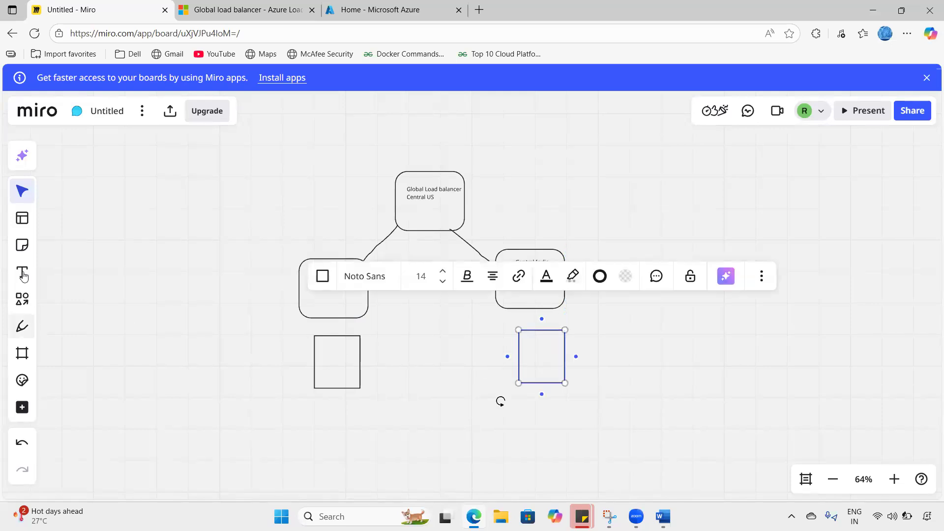
- Draw pen lines joining each square to its region box above
left_click(22, 326)
left_click_drag(336, 343, 335, 320)
left_click_drag(541, 310, 543, 332)
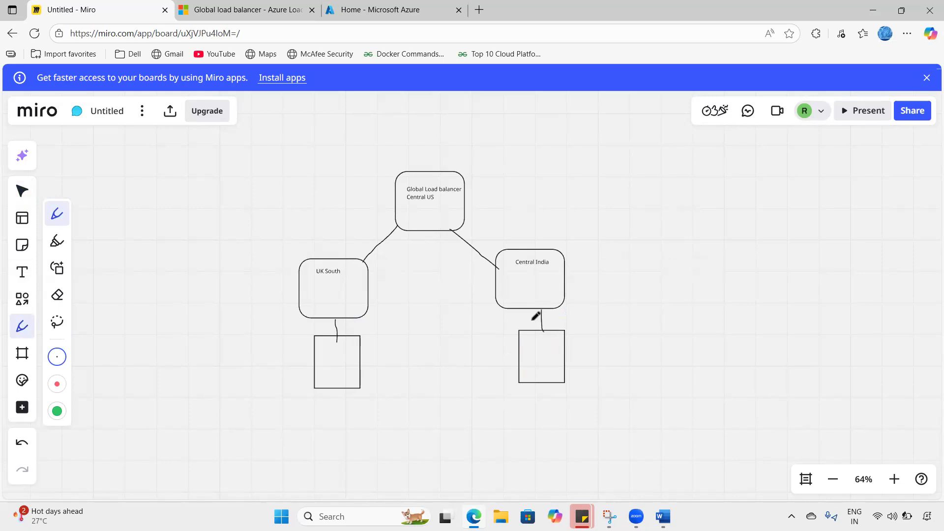
left_click(893, 479)
left_click(893, 480)
left_click(893, 480)
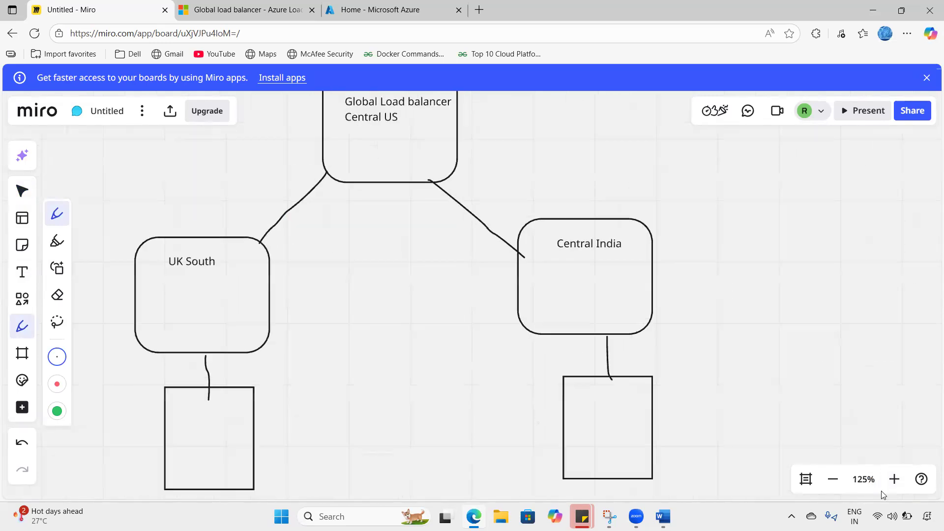
left_click(832, 479)
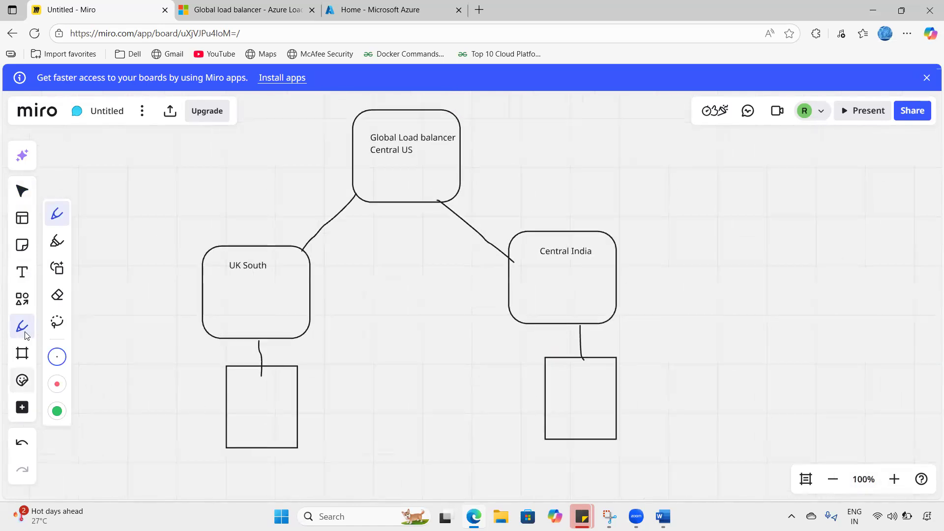
- Label both lower squares 'Default.html' and nudge the right one down slightly
left_click(15, 279)
left_click(242, 392)
type("Default.html")
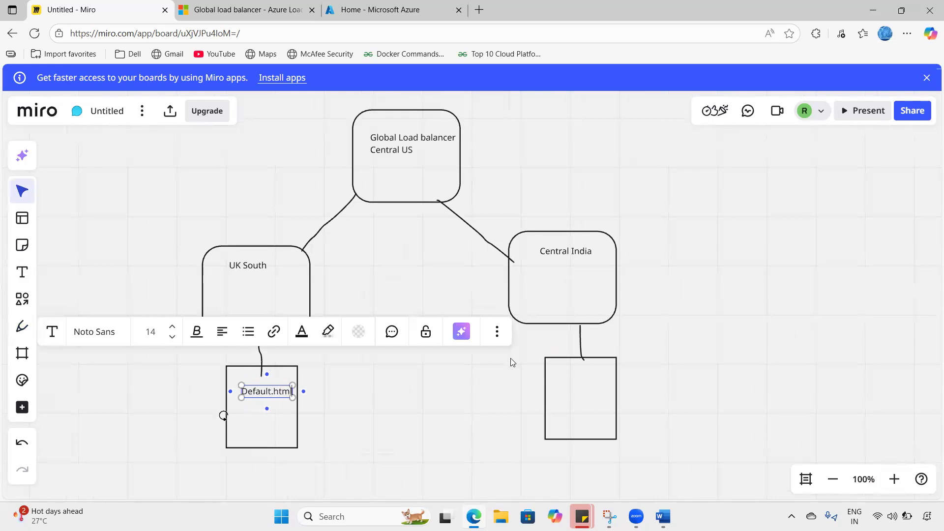
left_click(551, 382)
type("Default")
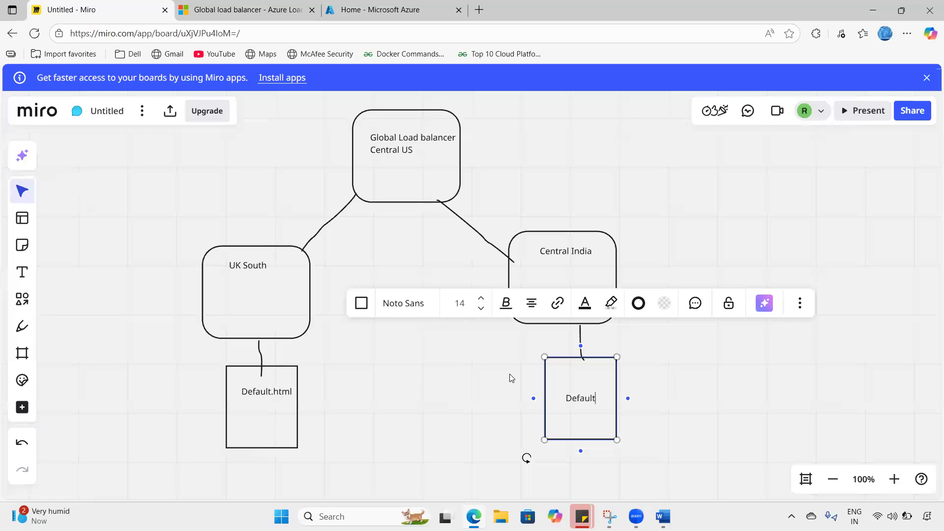
type(".html")
left_click(415, 389)
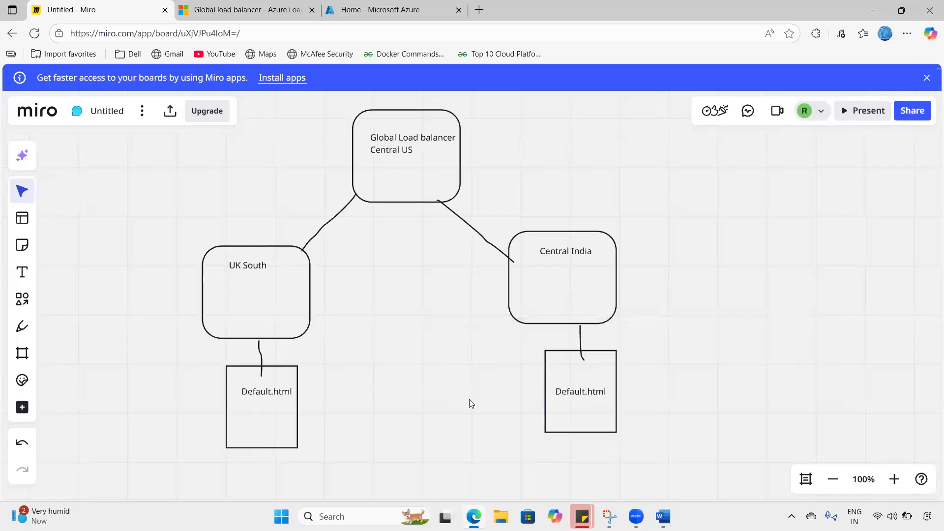
left_click_drag(571, 396, 577, 408)
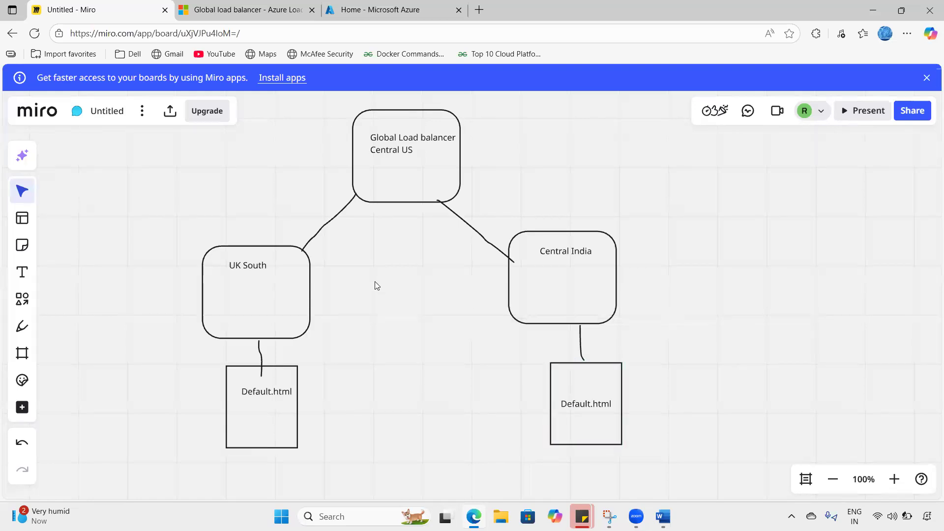
- Add a 'Load balancer' line inside the UK South box
left_click(239, 277)
left_click(266, 264)
left_click(274, 271)
left_click(266, 268)
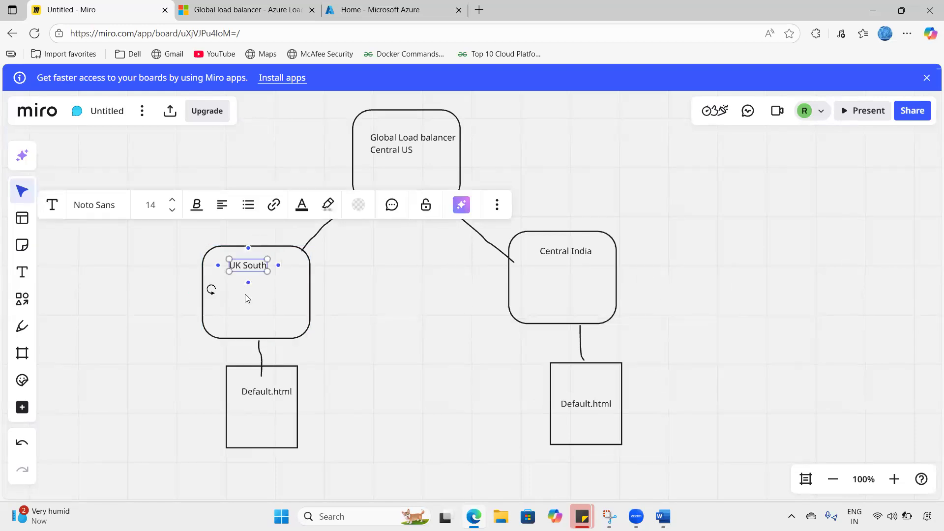
left_click(246, 294)
left_click(245, 291)
type("Load balancer")
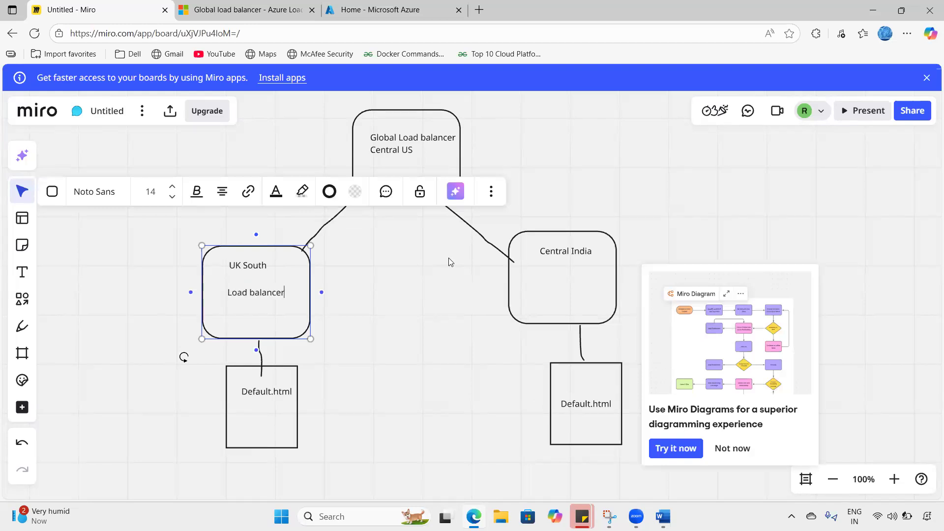
- Add a 'Load balancer' line inside the Central India box
left_click(557, 287)
left_click(558, 287)
type("L")
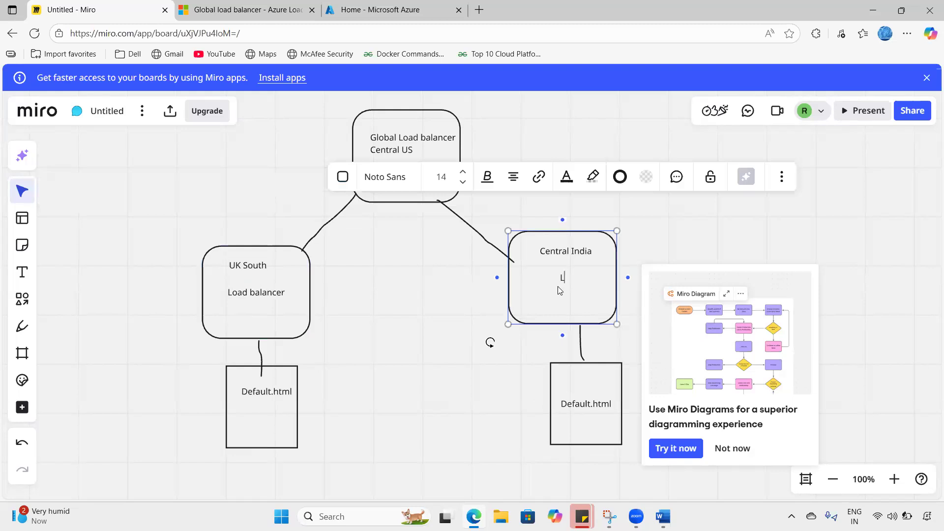
type("oad balancer")
left_click(409, 283)
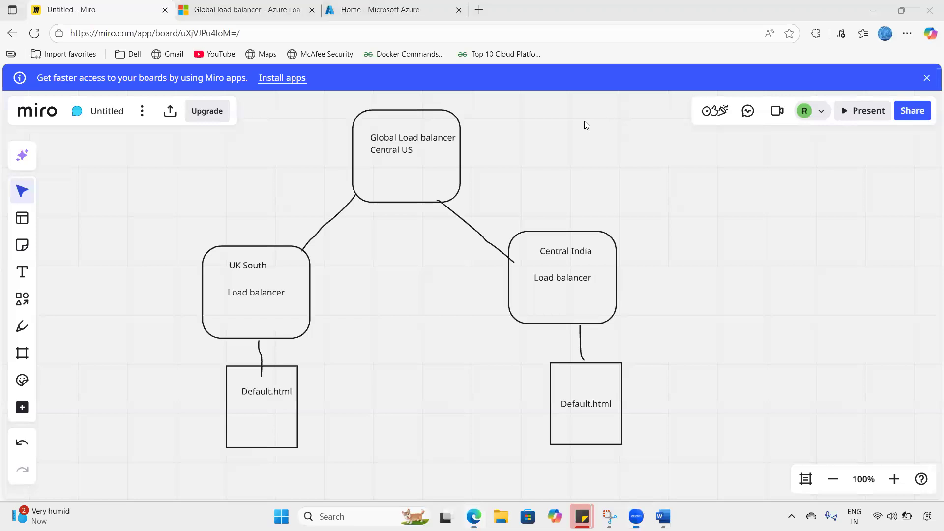
- Tick and underline the global box, both regions and both Default.html pages in blue ink
left_click_drag(438, 157, 494, 141)
left_click_drag(367, 162, 413, 163)
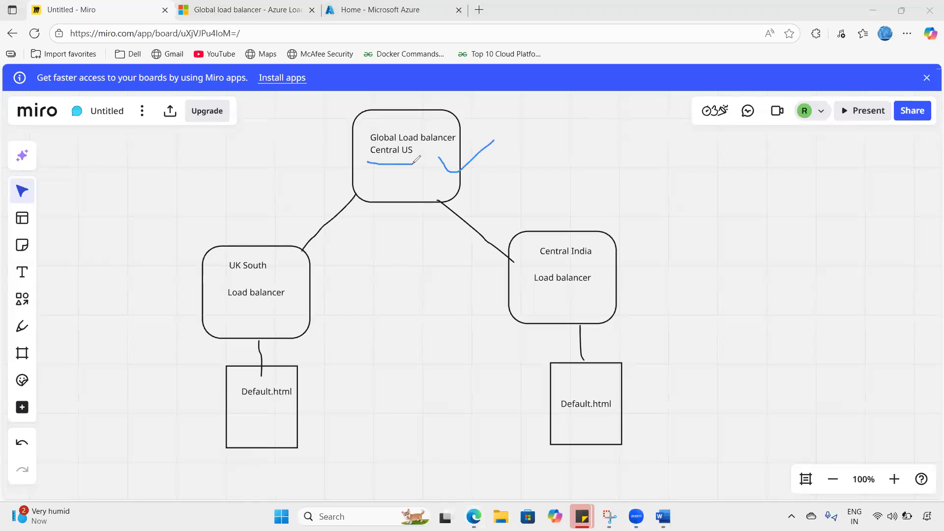
left_click_drag(200, 297, 222, 282)
left_click_drag(514, 261, 545, 253)
left_click_drag(235, 273, 279, 274)
left_click_drag(542, 259, 576, 260)
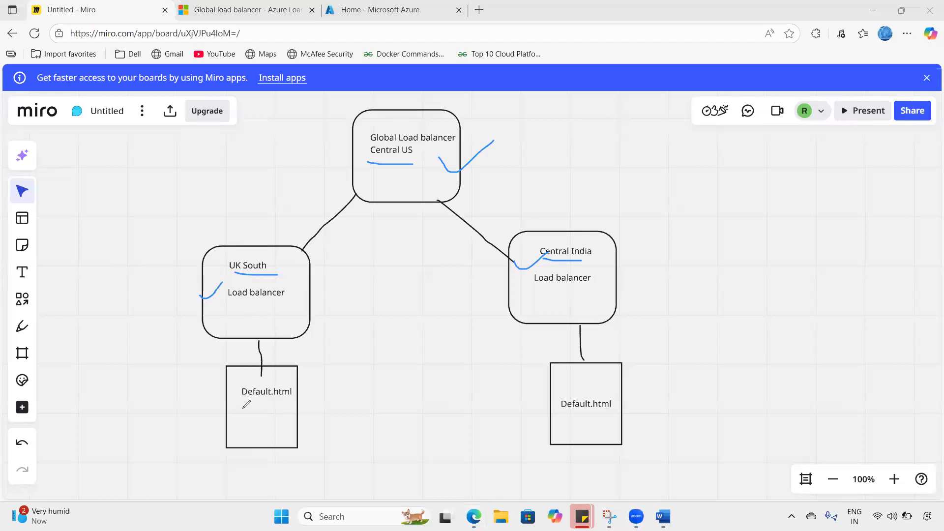
left_click_drag(244, 399, 310, 399)
left_click_drag(571, 412, 615, 410)
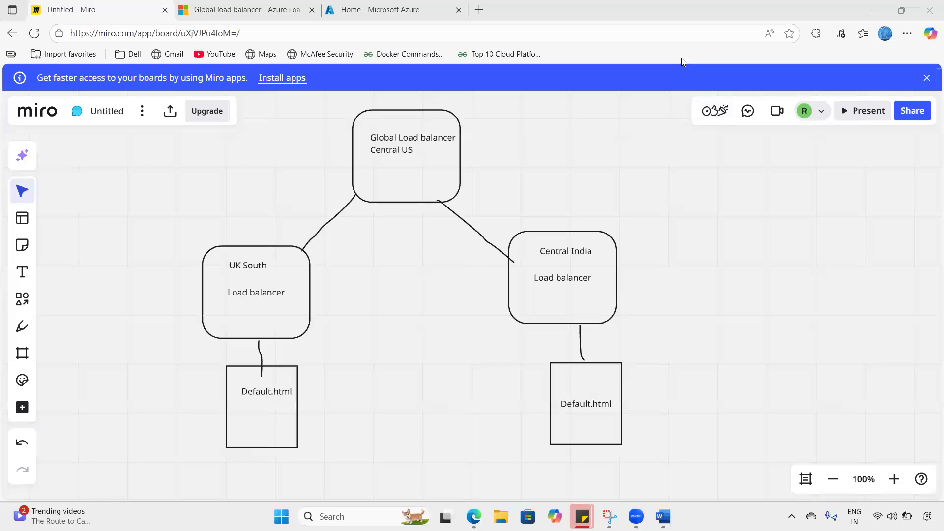
- Outline both regional branches and add further ticks to the load balancers and Central US
mouse_move(172, 241)
left_mouse_down()
mouse_move(503, 214)
mouse_move(650, 323)
mouse_move(655, 424)
left_mouse_up()
mouse_move(595, 447)
left_mouse_down()
mouse_move(206, 458)
mouse_move(175, 359)
mouse_move(164, 242)
left_mouse_up()
left_click_drag(247, 314, 272, 292)
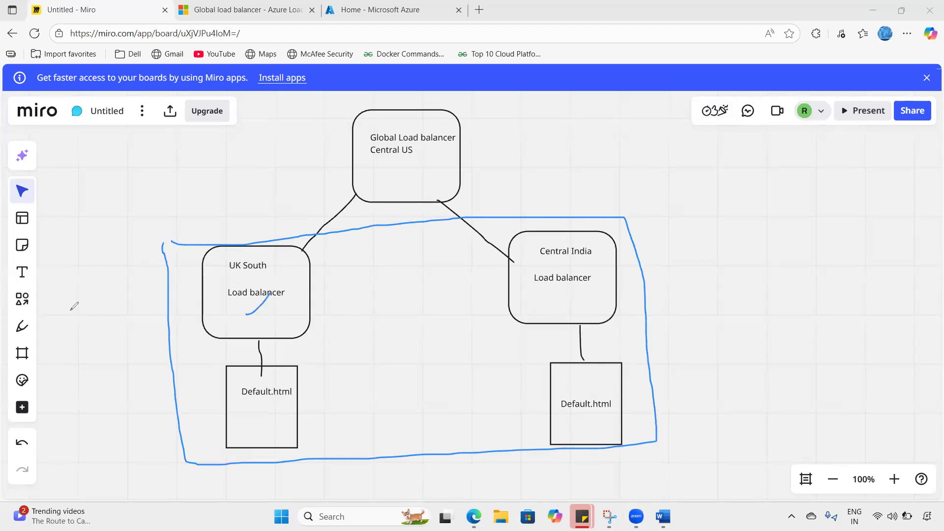
left_click_drag(239, 424, 261, 414)
left_click_drag(267, 279, 241, 279)
left_click_drag(560, 255, 570, 251)
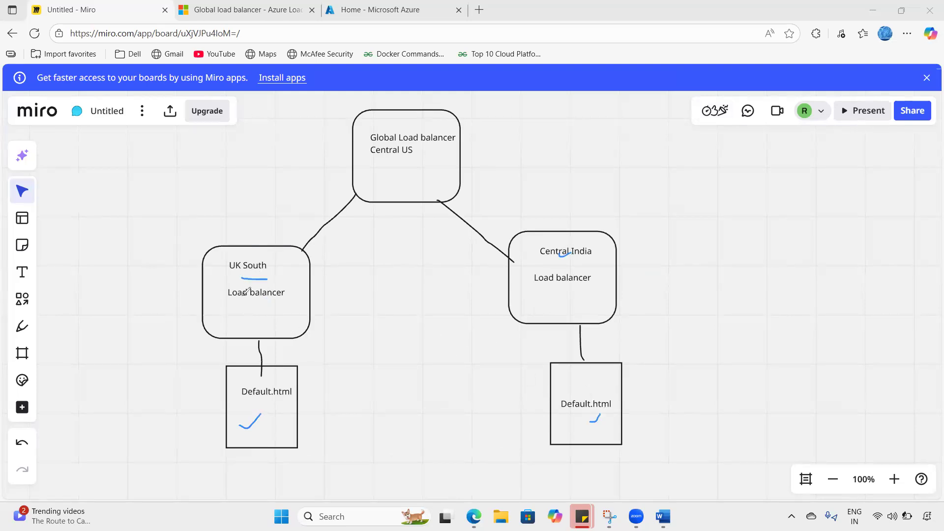
left_click_drag(203, 284, 227, 279)
left_click_drag(523, 265, 560, 245)
mouse_move(260, 249)
left_mouse_down()
mouse_move(578, 239)
mouse_move(629, 423)
mouse_move(173, 457)
mouse_move(141, 358)
left_mouse_up()
left_click_drag(134, 267, 133, 259)
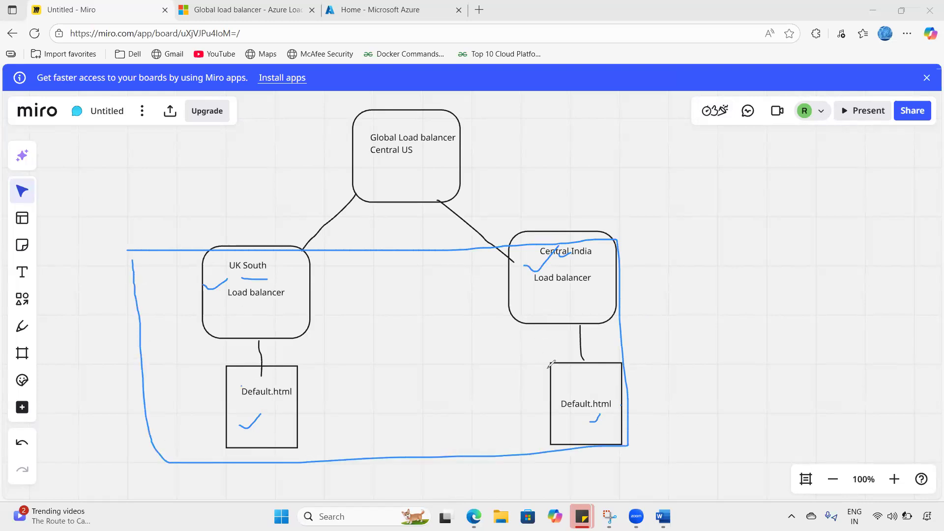
left_click_drag(386, 170, 408, 167)
- Start a new virtual machine from the Virtual machines create options
left_click(405, 7)
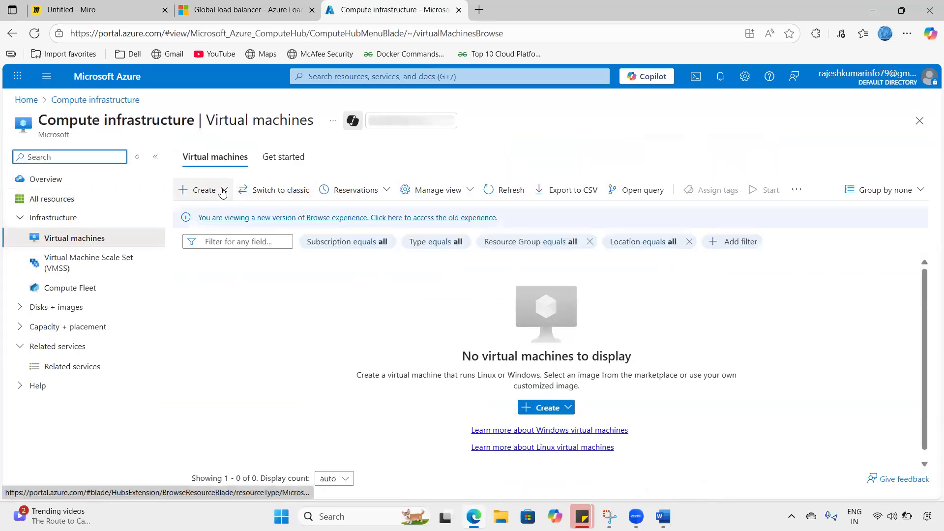
left_click(216, 191)
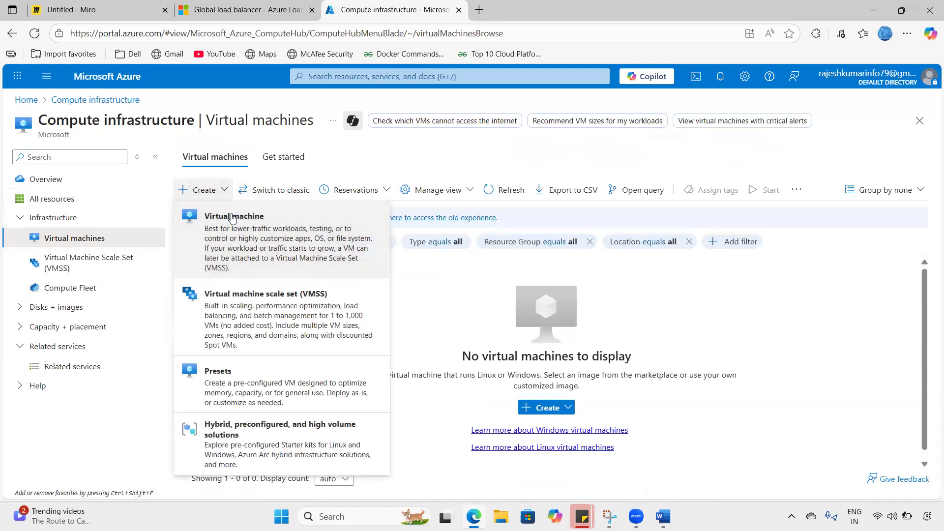
left_click(261, 241)
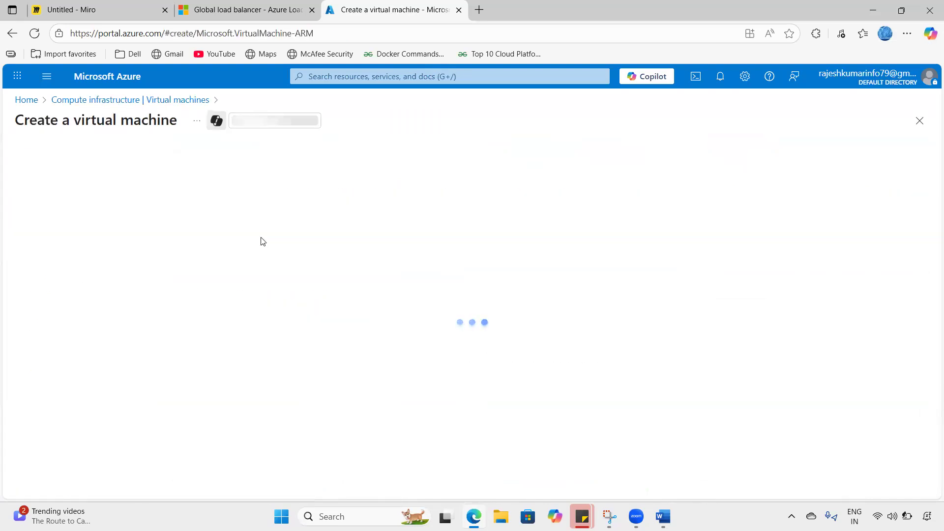
- Add 'Webserver-01' and 'Webserver-02' beneath Default.html in the left and right squares
left_click(114, 8)
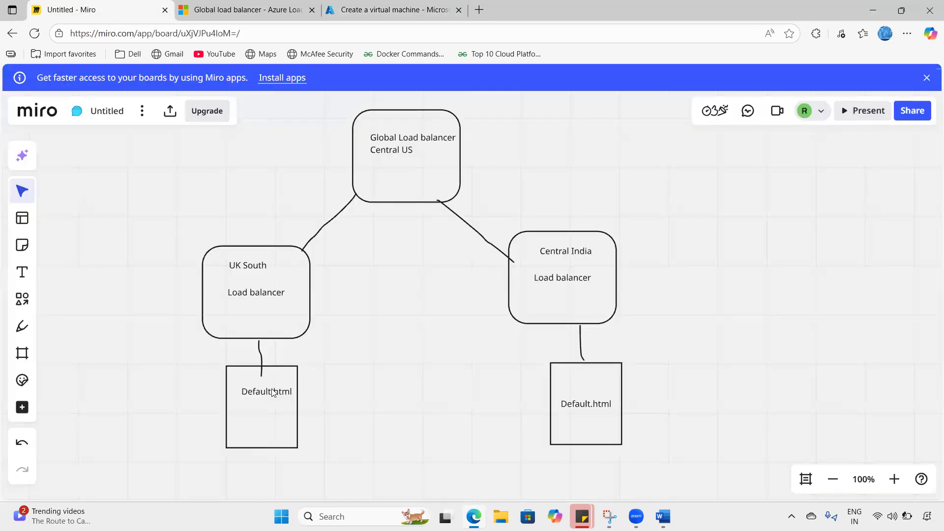
double_click(259, 392)
mouse_move(267, 409)
left_mouse_down()
mouse_move(258, 417)
mouse_move(270, 418)
left_mouse_up()
key("ctrl+z")
double_click(255, 399)
type("Webserver")
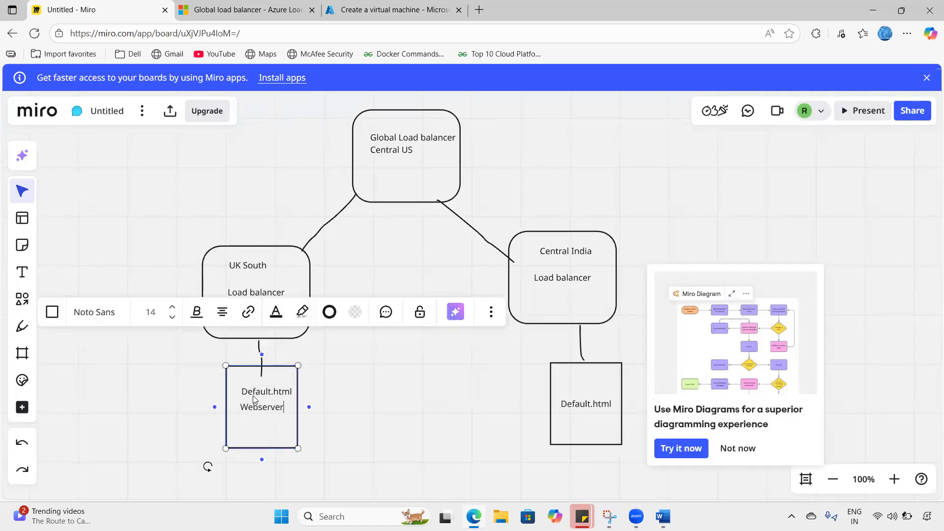
type("-01")
double_click(595, 424)
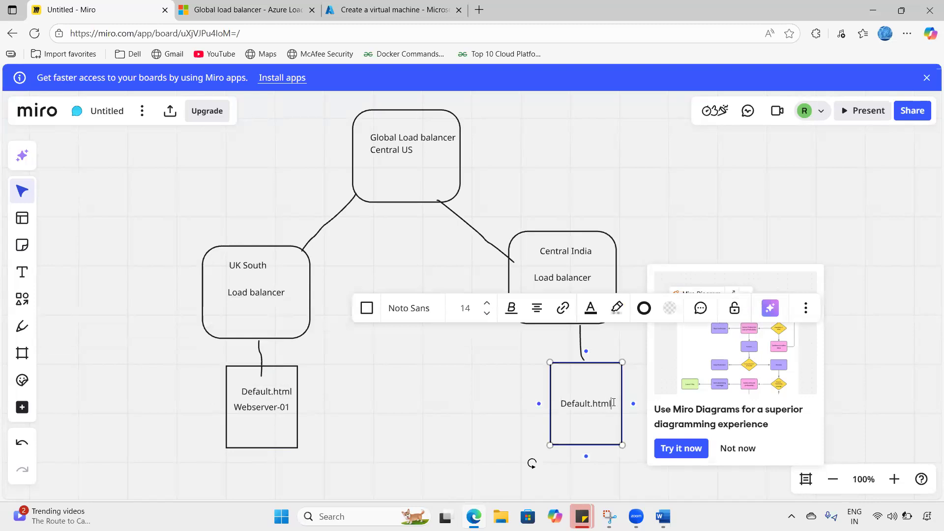
key("Return")
type("Webs")
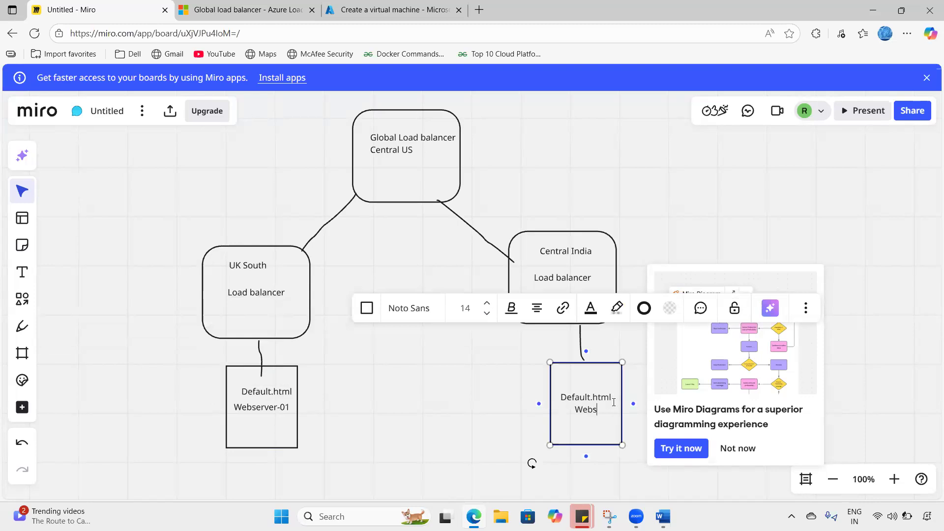
type("erver-02")
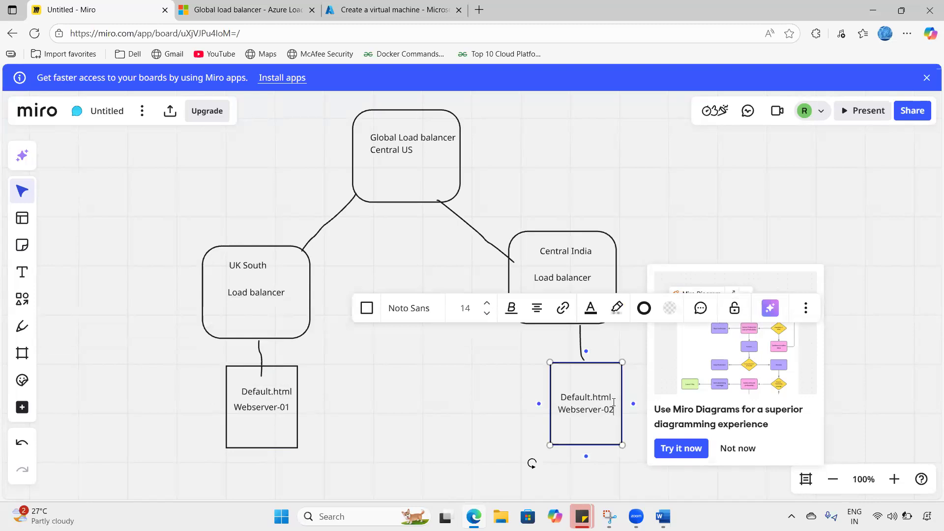
left_click(490, 405)
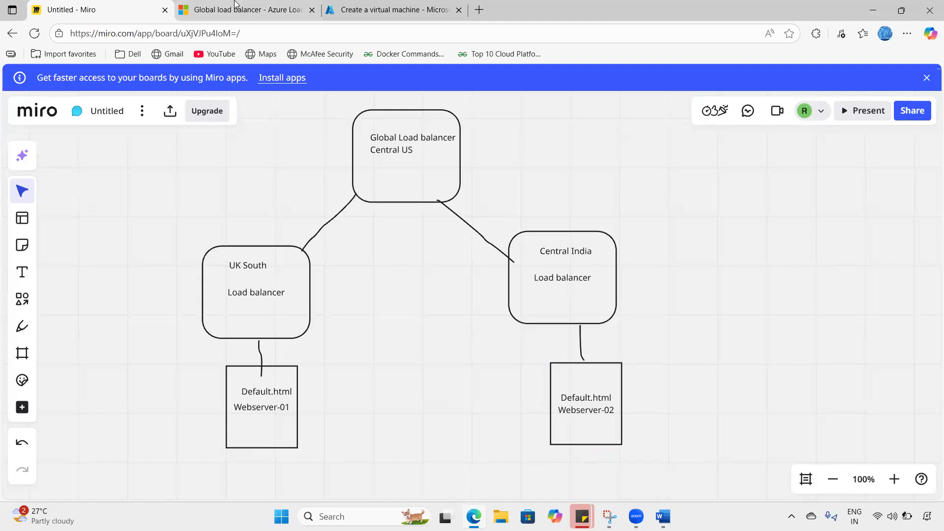
key("ctrl+shift+Tab")
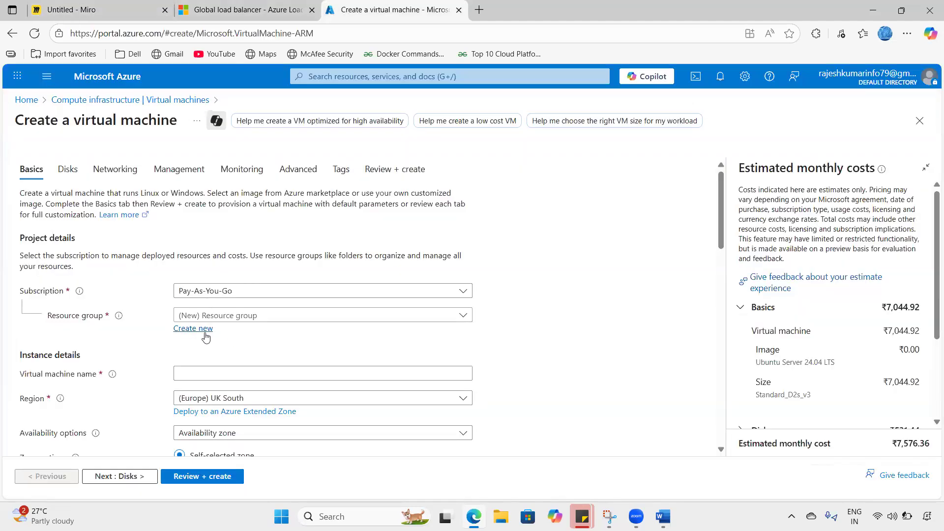
- Create resource group 'pop' and name the VM 'webserver-01'
left_click(204, 331)
type("pop")
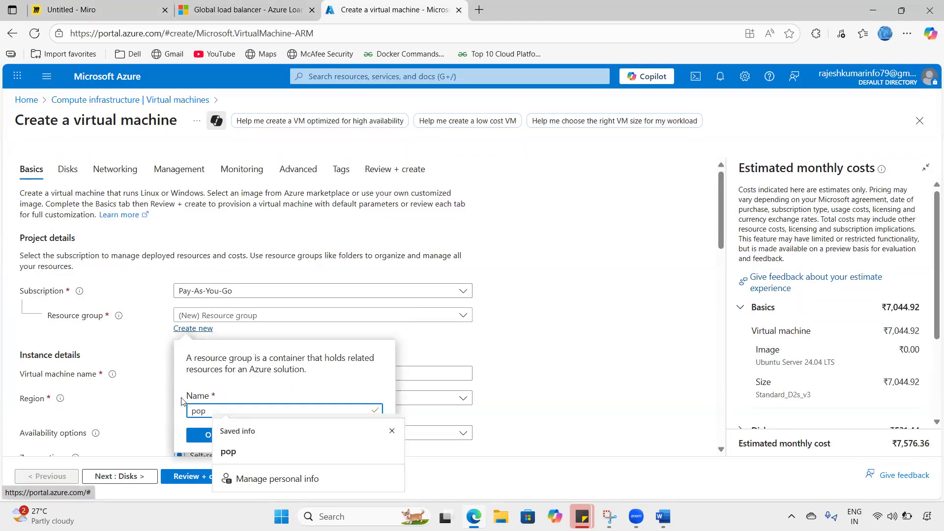
left_click(207, 435)
left_click(206, 373)
type("webserver-01")
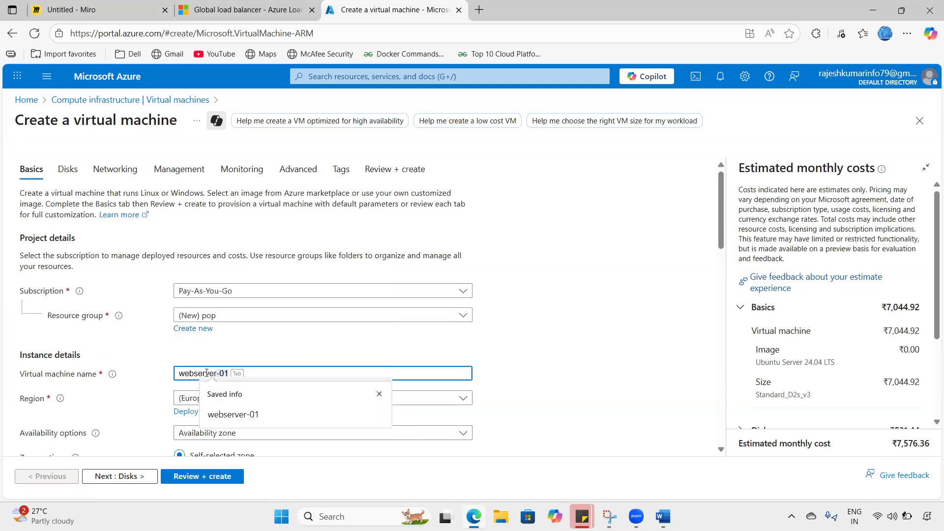
key("Tab")
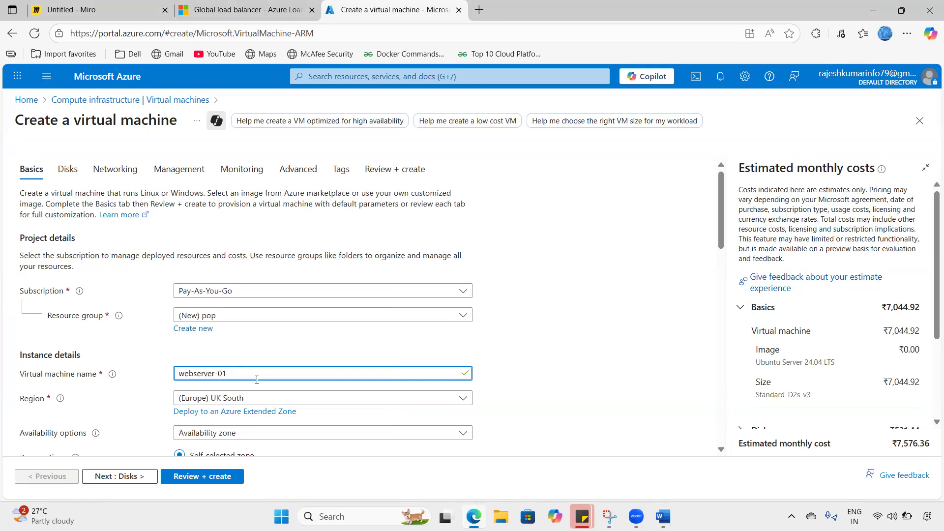
left_click(352, 340)
- Choose no infrastructure redundancy and the Windows Server 2019 Datacenter image
scroll(277, 371, "down", 1)
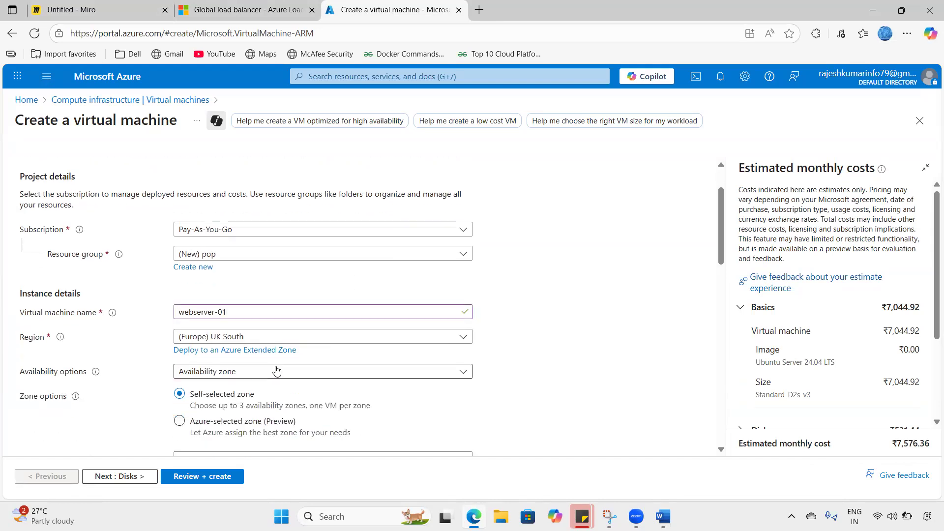
left_click(277, 370)
left_click(231, 250)
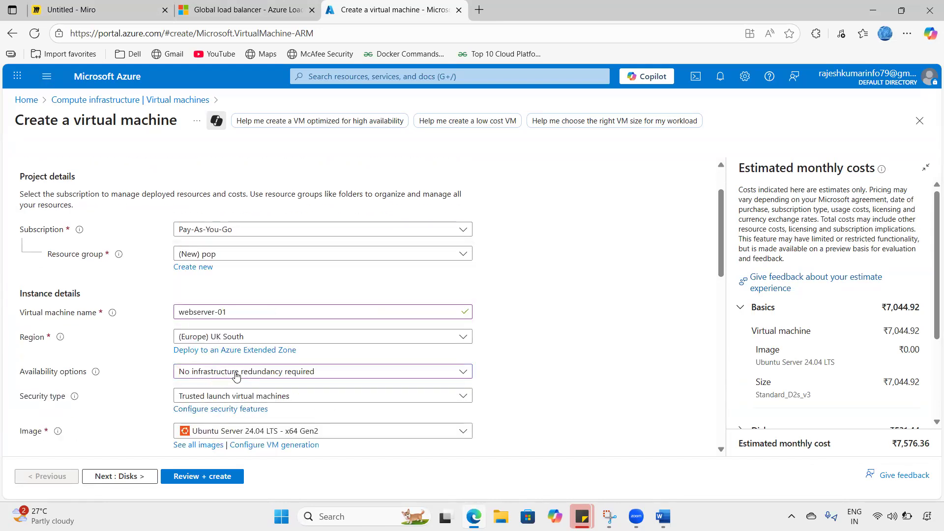
scroll(236, 375, "down", 2)
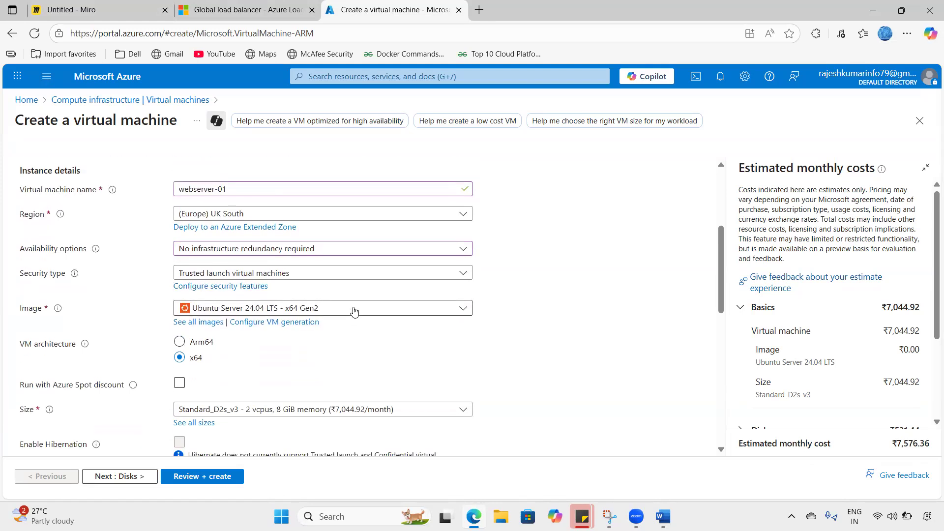
left_click(353, 310)
left_click(268, 158)
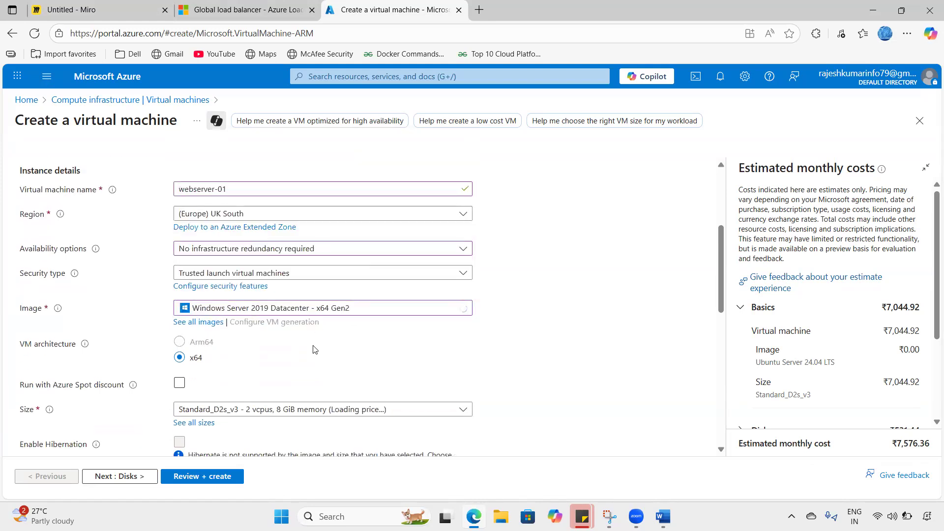
scroll(314, 349, "down", 1)
scroll(255, 325, "down", 2)
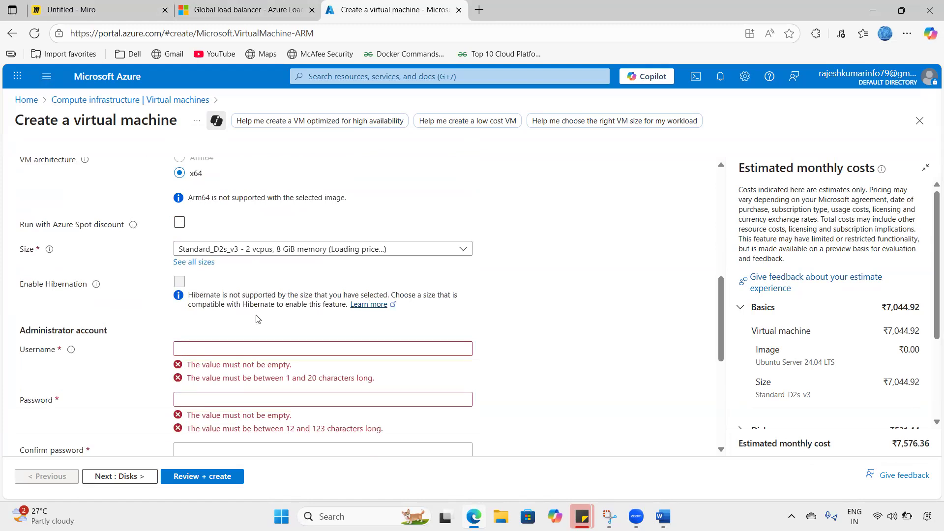
- Enter the administrator username, password and password confirmation
left_click(243, 349)
type("vmadmin")
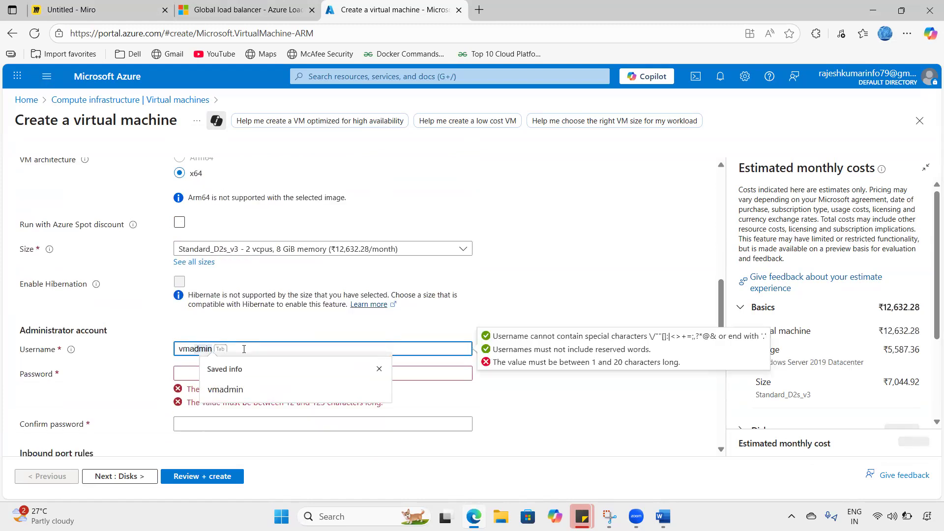
key("Tab")
type("Pa••••••••••••")
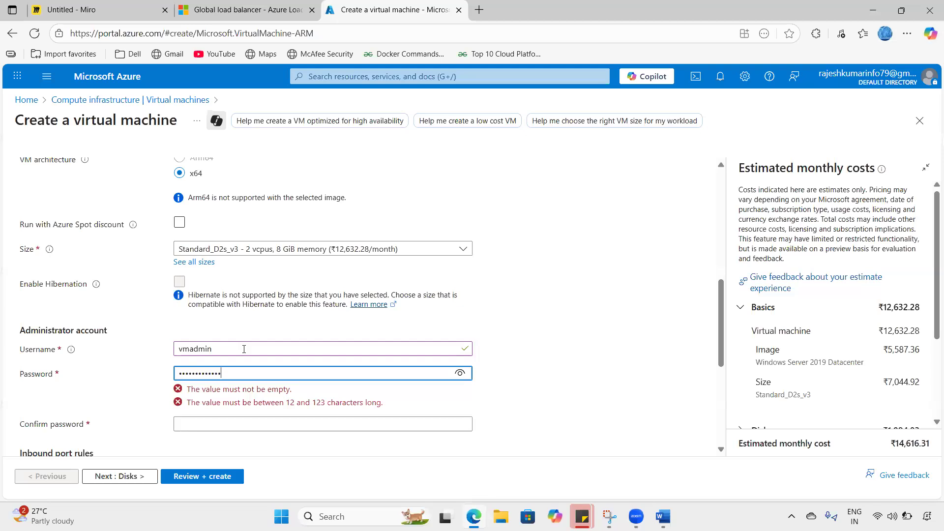
key("Tab")
type("••••••••••••••")
- Allow HTTP (80) inbound alongside RDP and advance through Disks to Networking
scroll(236, 355, "down", 3)
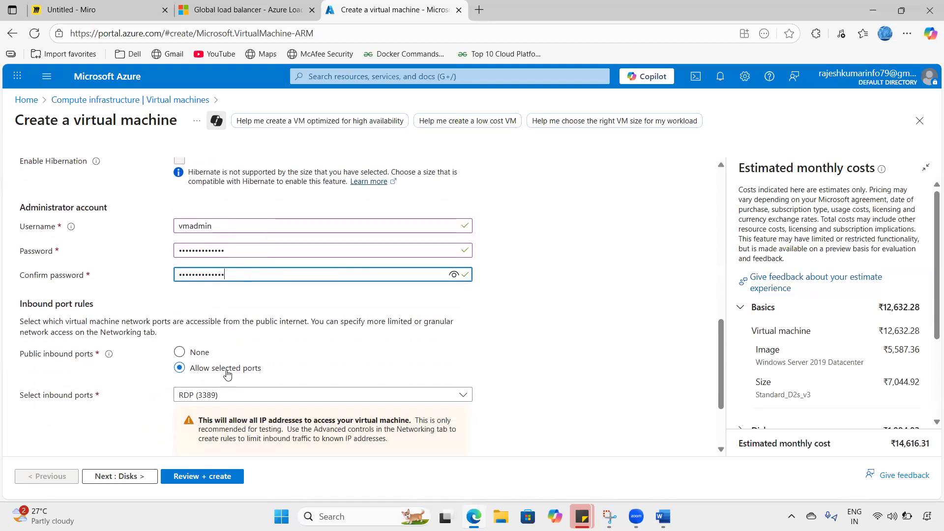
left_click(207, 395)
left_click(186, 319)
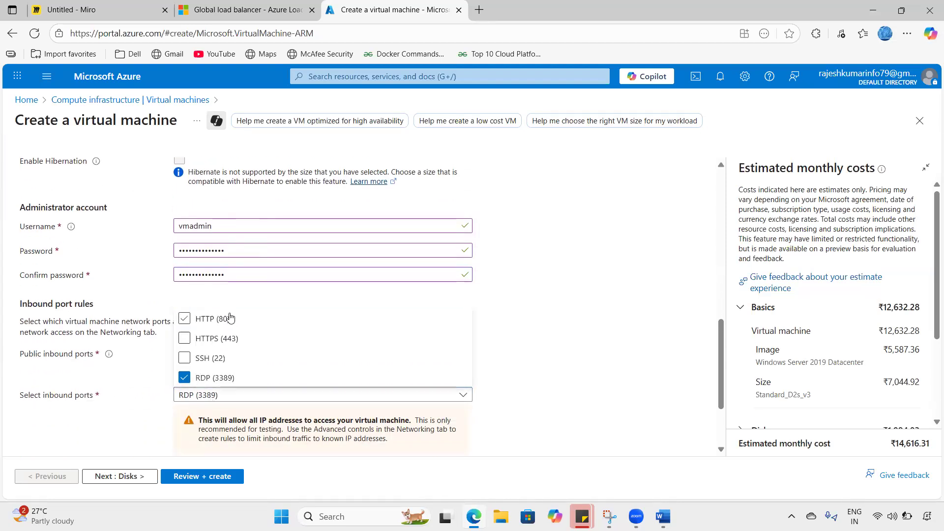
left_click(537, 330)
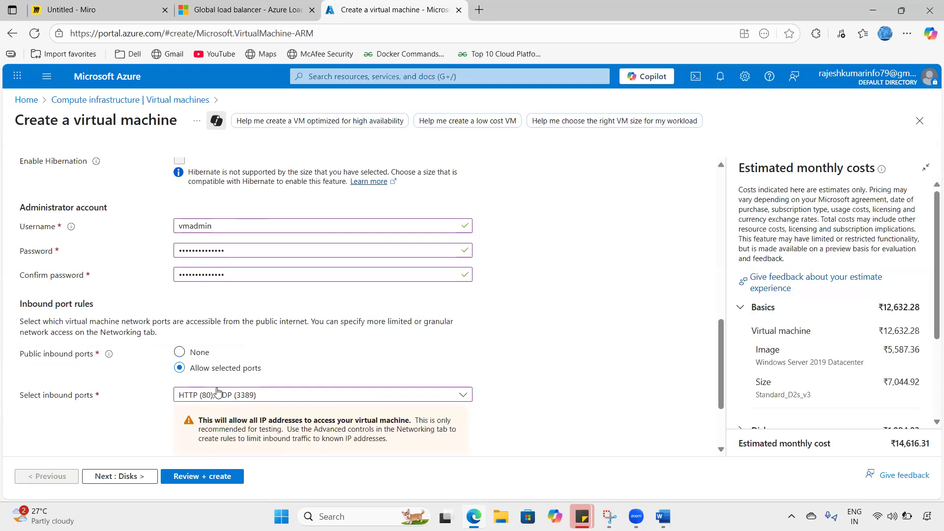
scroll(216, 391, "down", 1)
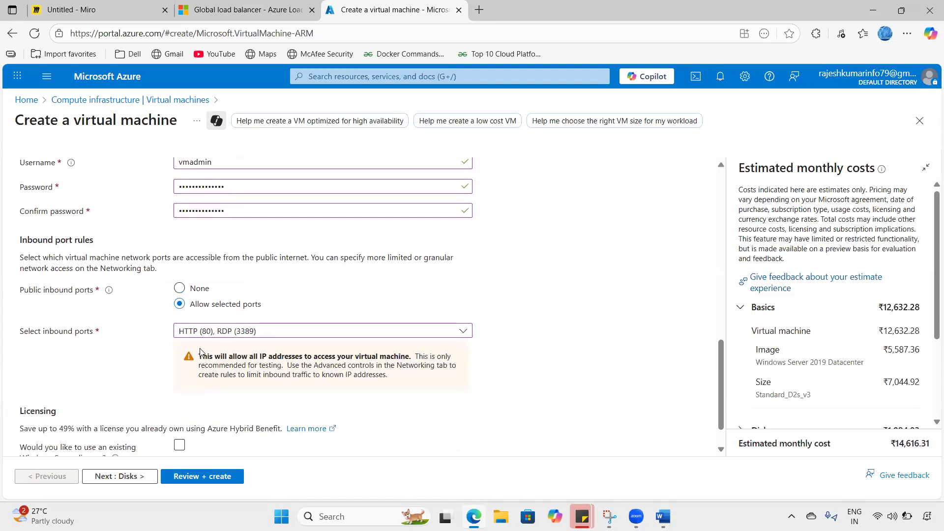
scroll(193, 336, "down", 1)
left_click(137, 475)
left_click(106, 476)
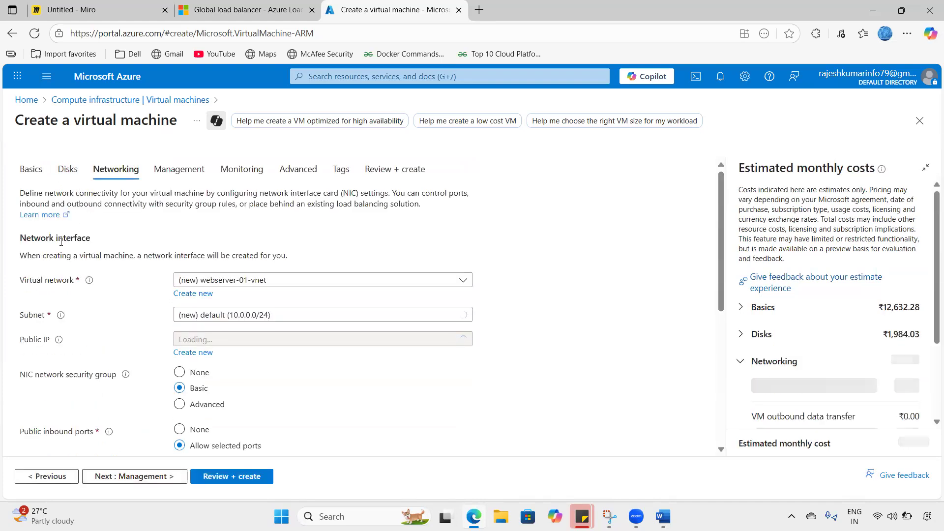
- Create new virtual network 'vnet-01' and proceed through Management and Monitoring to Review + create
left_click(192, 293)
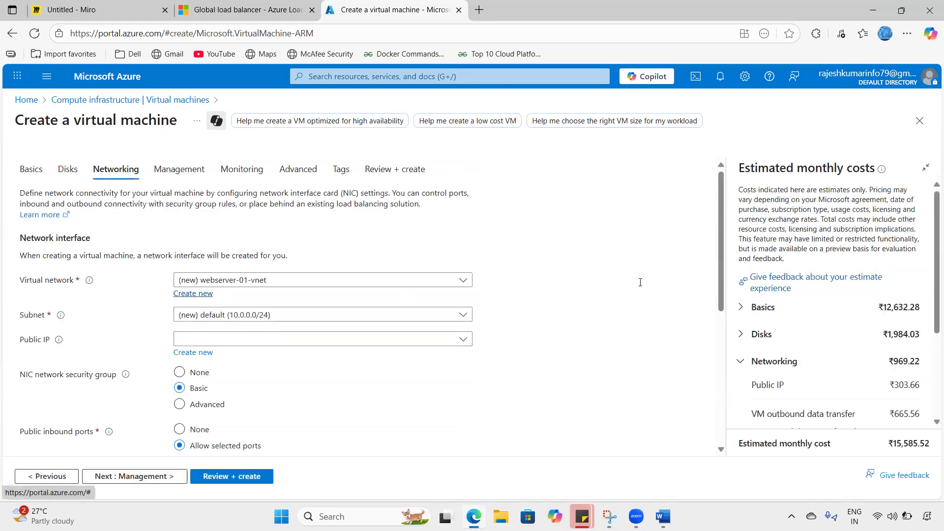
left_click(448, 197)
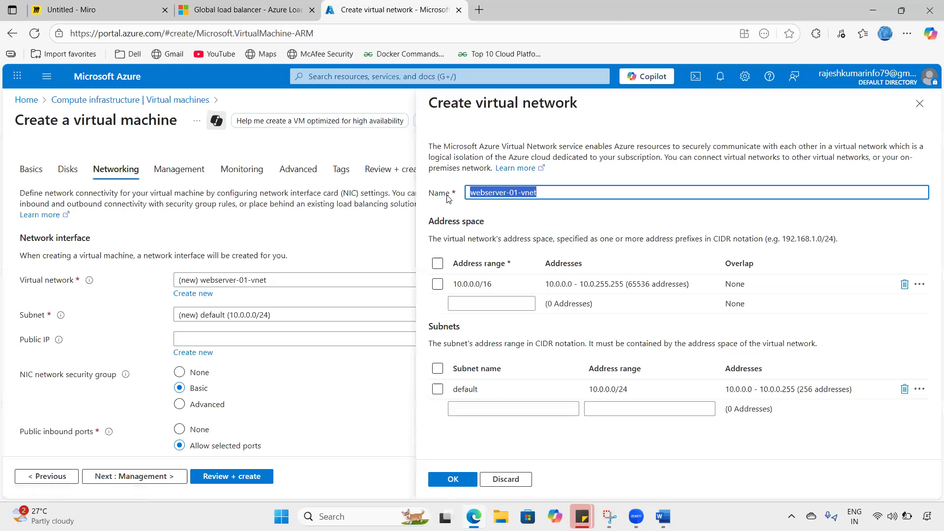
type("vnet-01")
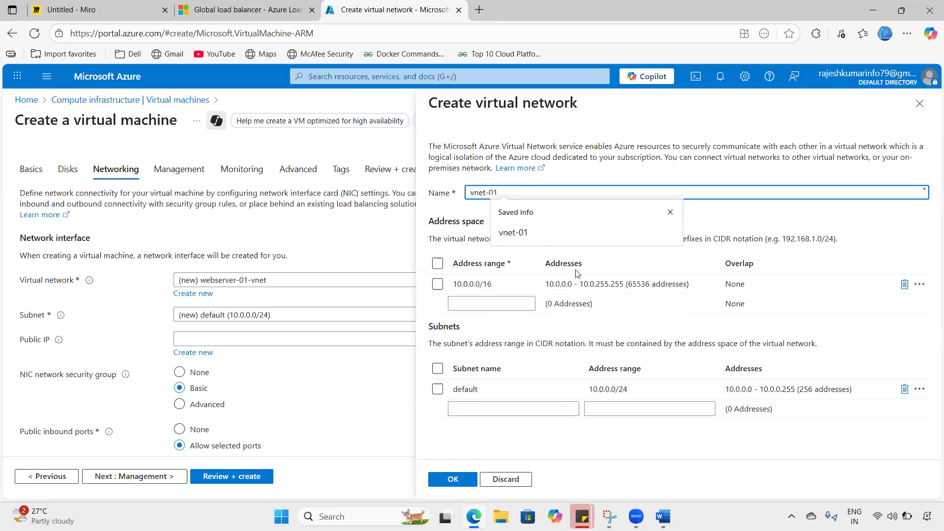
left_click(453, 479)
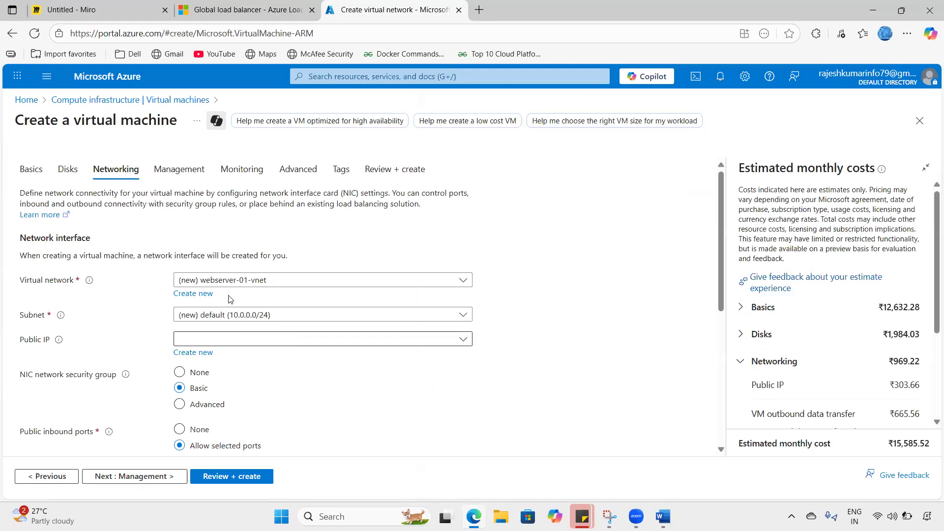
left_click(173, 477)
left_click(177, 477)
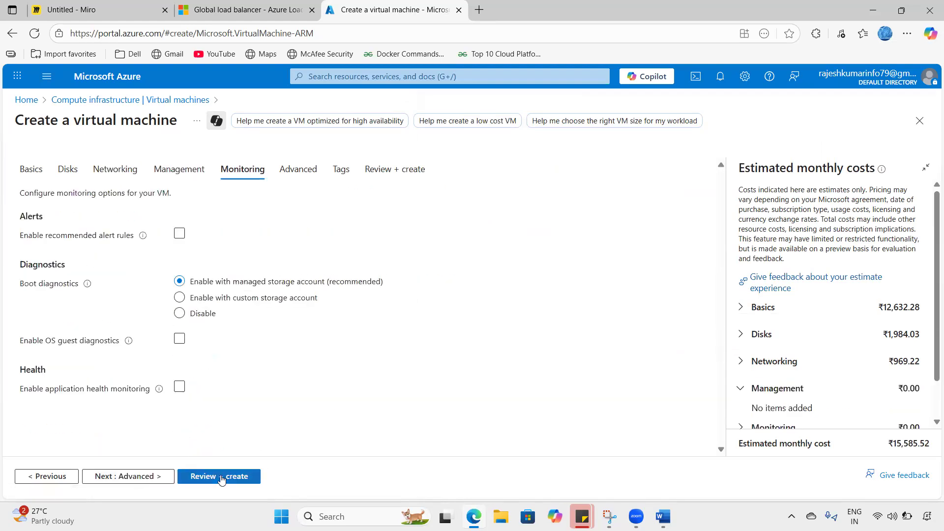
left_click(222, 475)
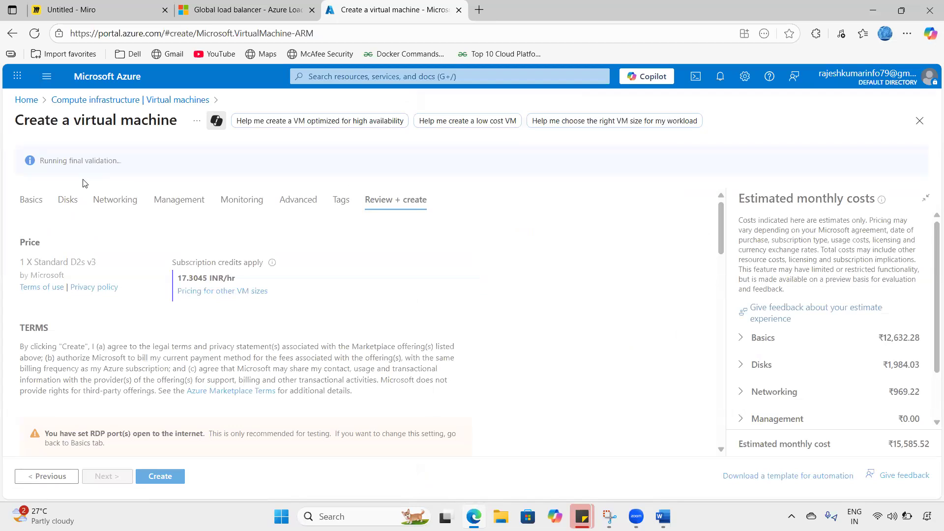
- Create webserver-01 and confirm it in the Virtual machines list with public IP 172.167.214.174
left_click(154, 476)
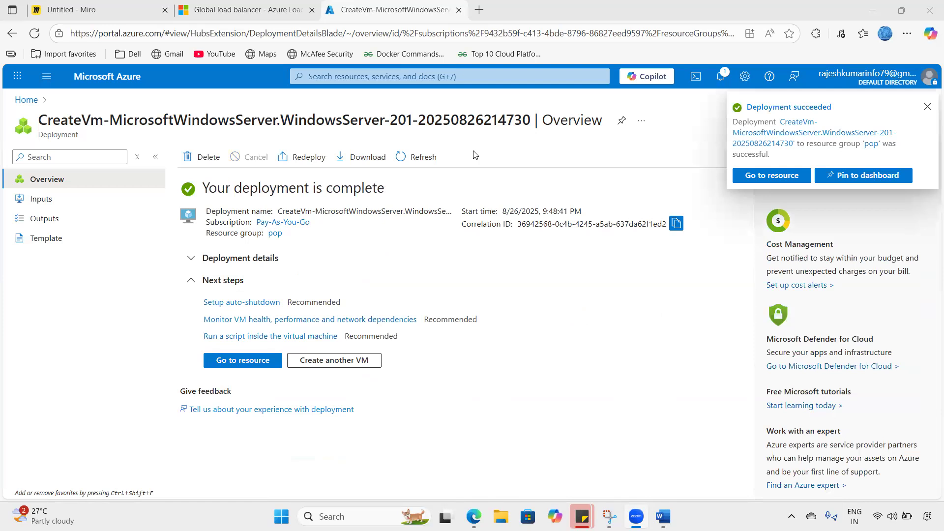
left_click(721, 84)
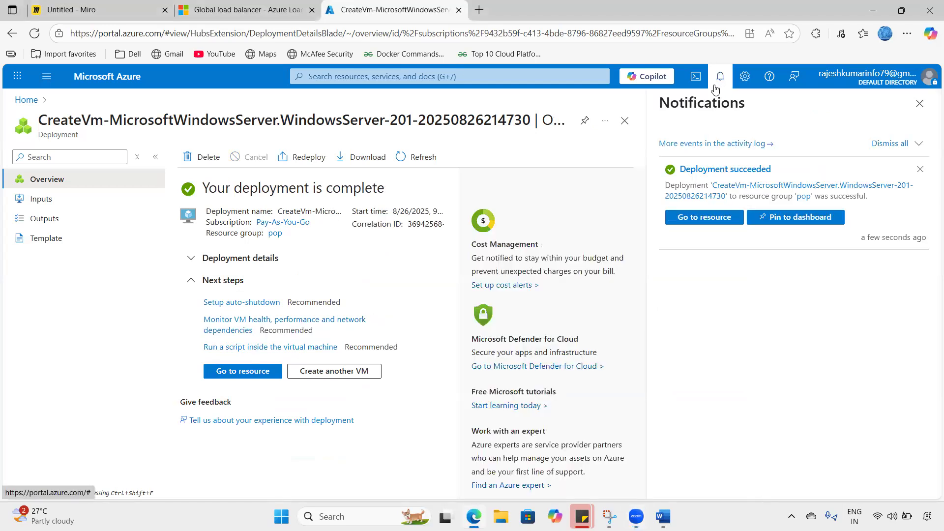
left_click(720, 79)
left_click(117, 80)
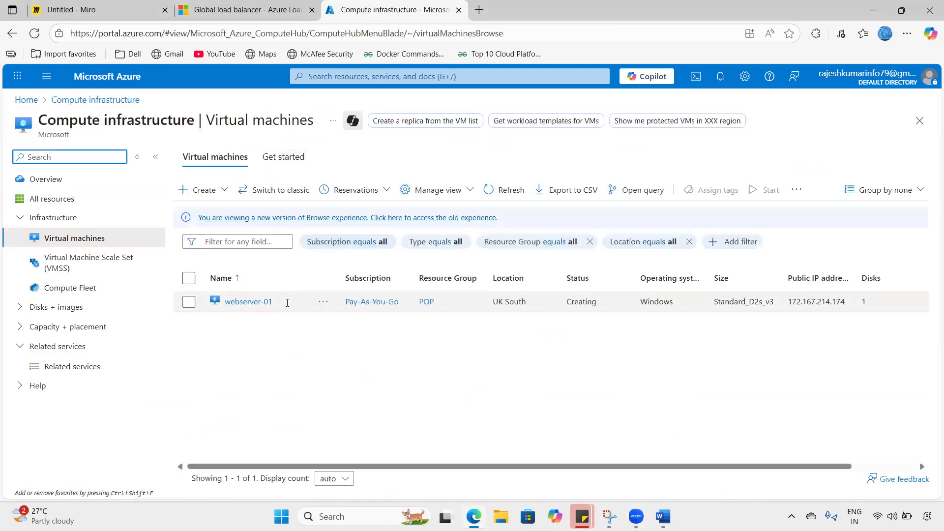
left_click_drag(287, 303, 224, 301)
left_click_drag(493, 301, 542, 308)
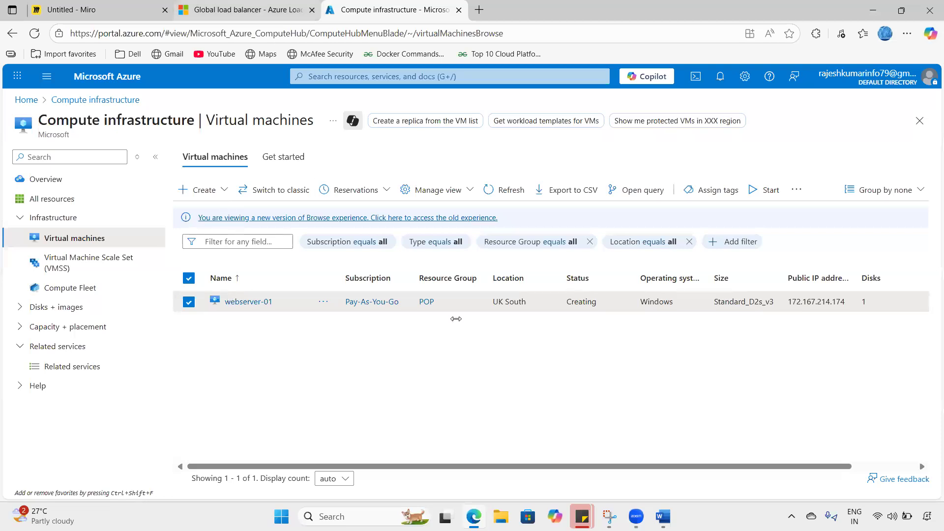
left_click(147, 8)
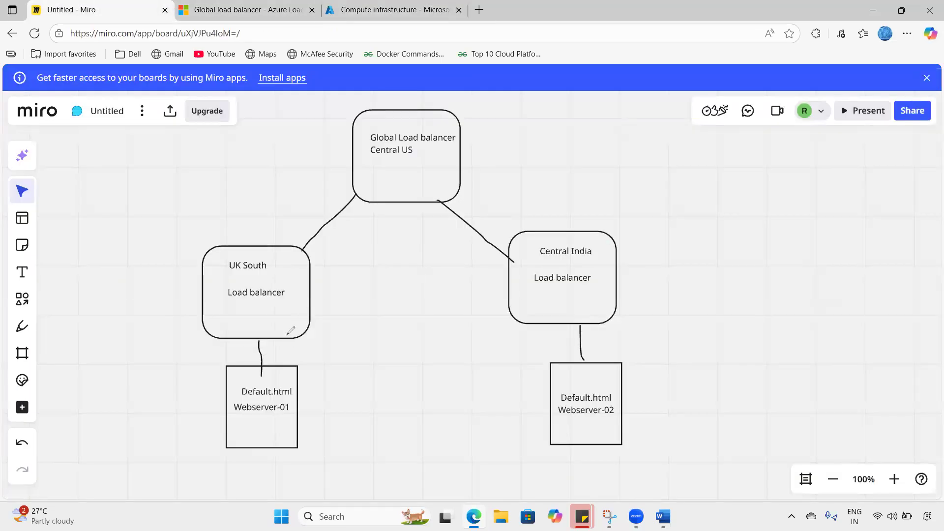
- Tick Webserver-02 and circle Central India on the Miro diagram, then return to Azure's VM list
left_click_drag(615, 418, 645, 400)
mouse_move(548, 256)
left_mouse_down()
mouse_move(612, 248)
mouse_move(521, 248)
mouse_move(555, 255)
left_mouse_up()
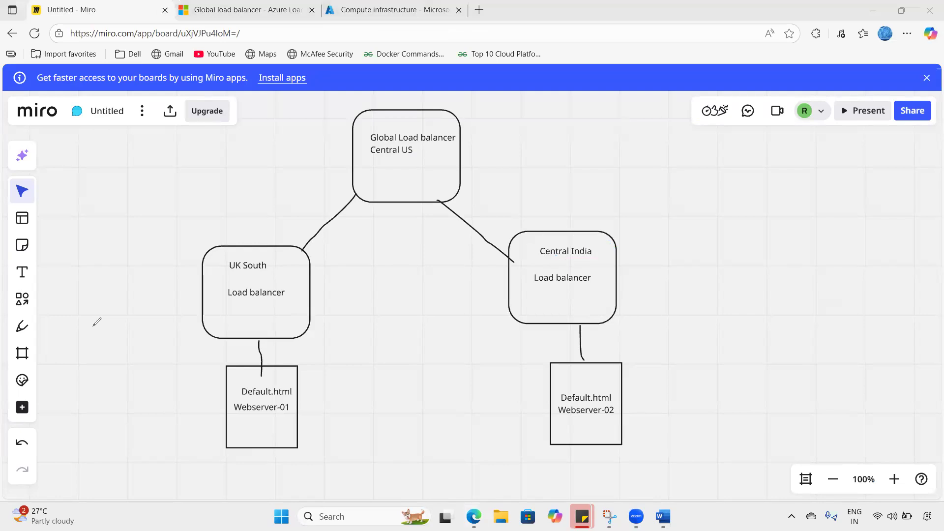
key("ctrl+shift+Tab")
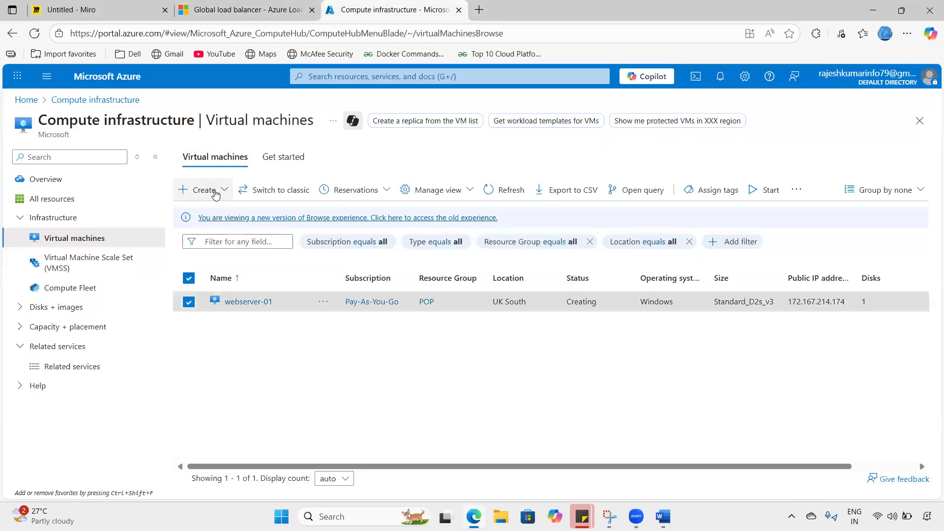
- Start a new virtual machine in resource group pop named webserver-02
left_click(214, 194)
left_click(239, 222)
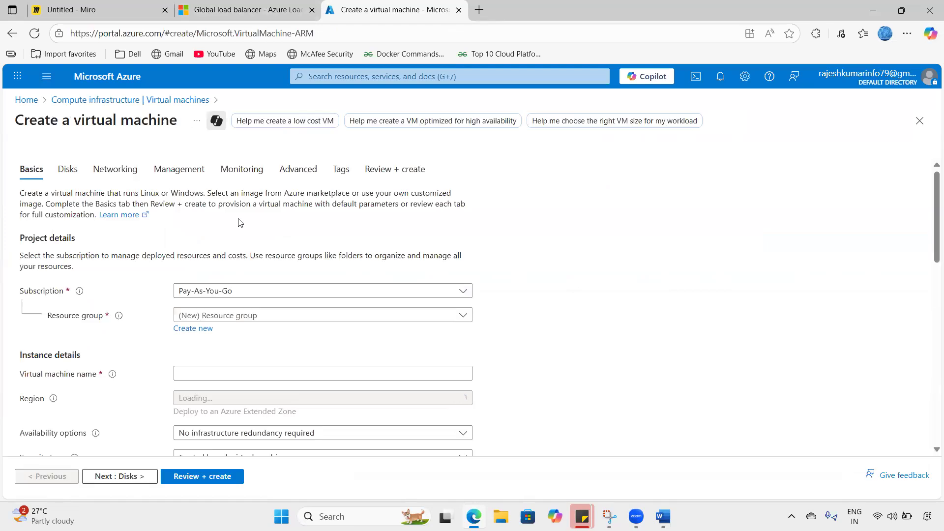
left_click(252, 316)
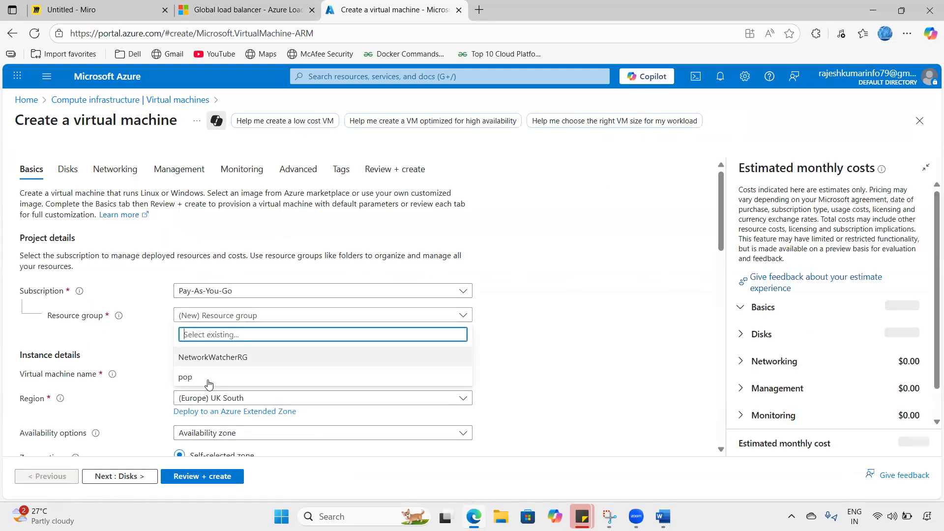
left_click(209, 382)
left_click(226, 375)
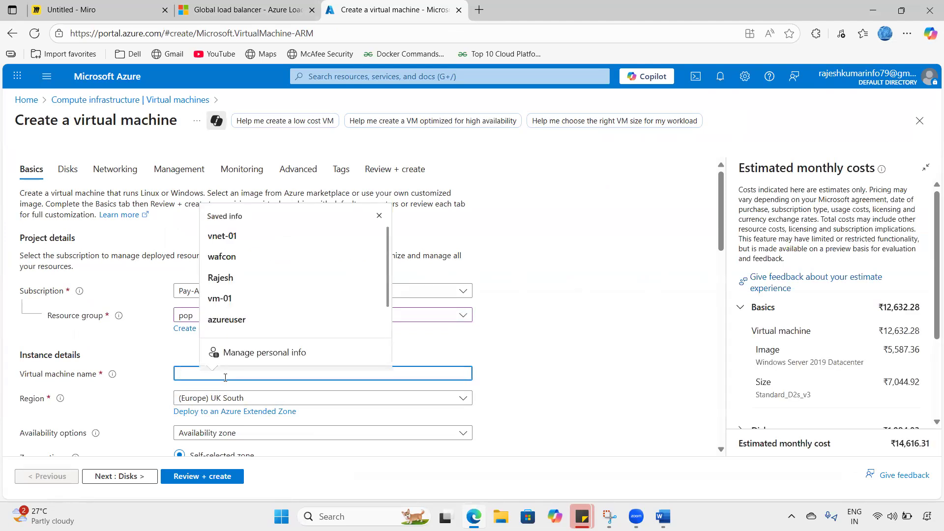
type("web")
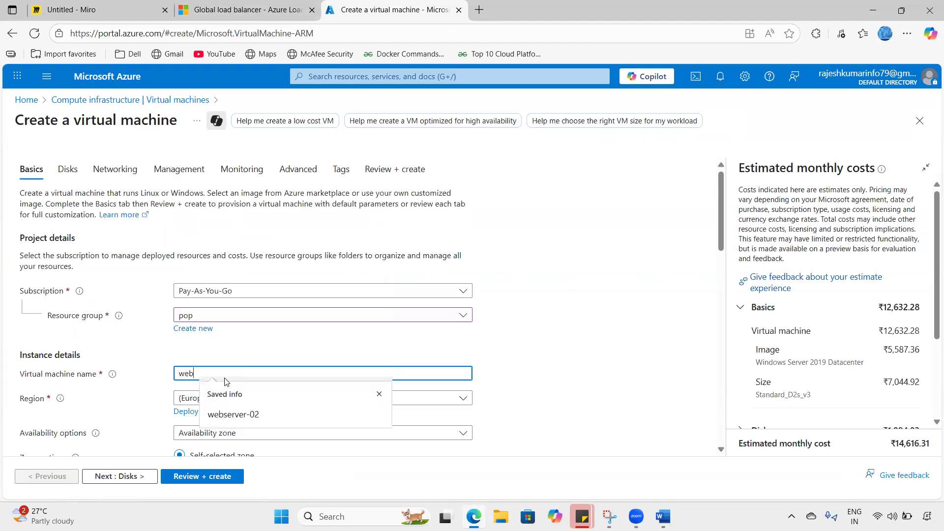
type("server-02")
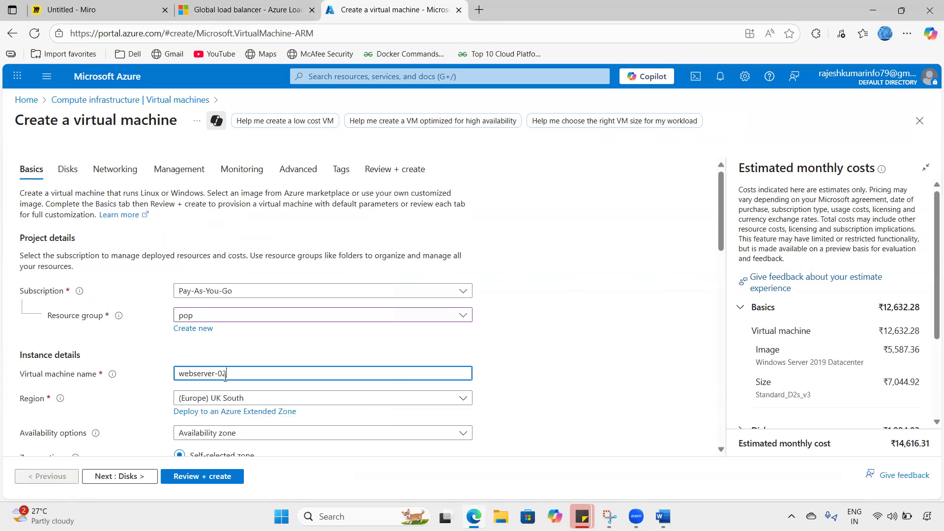
- Set the region to Central India with no infrastructure redundancy
left_click(299, 397)
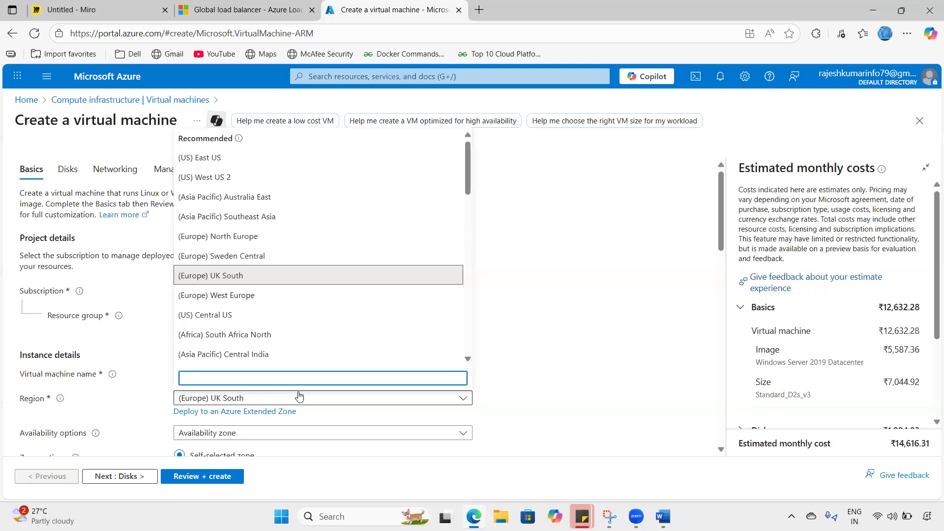
type("cwn")
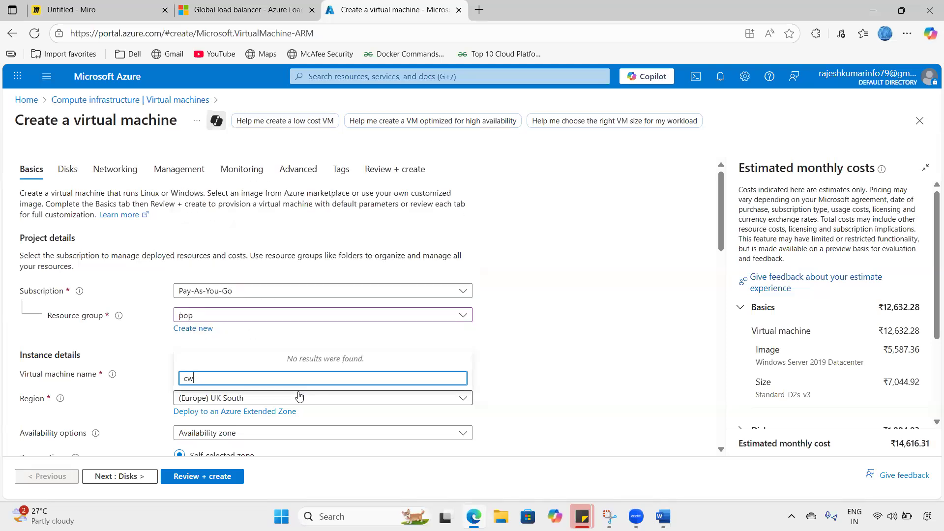
key("BackSpace")
type("entral")
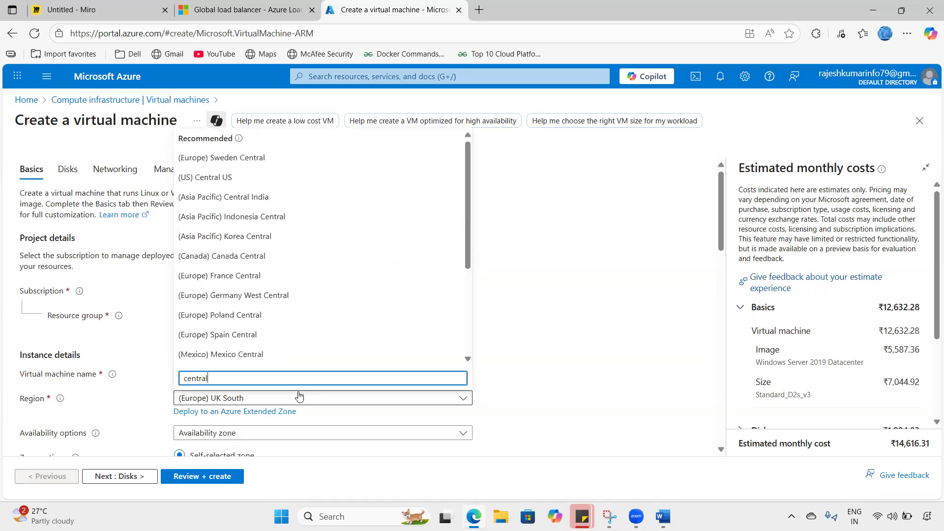
type(" in")
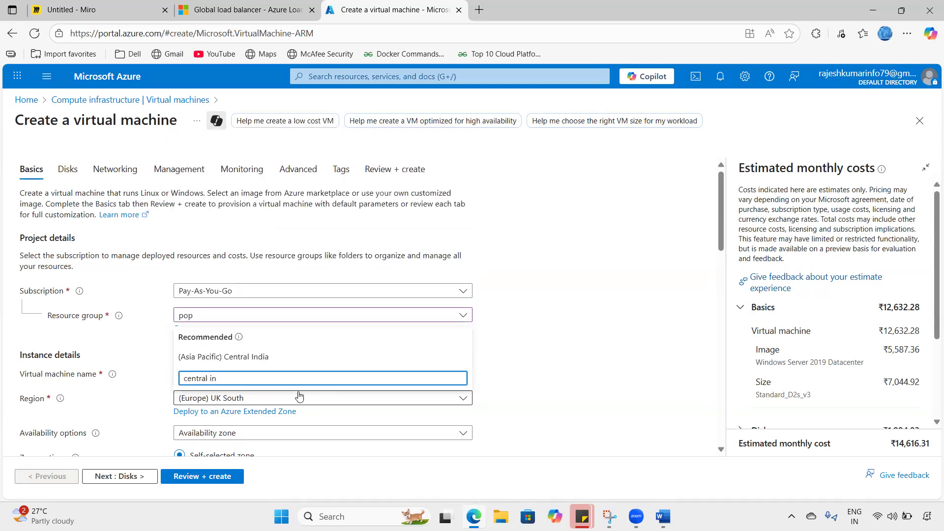
left_click(278, 353)
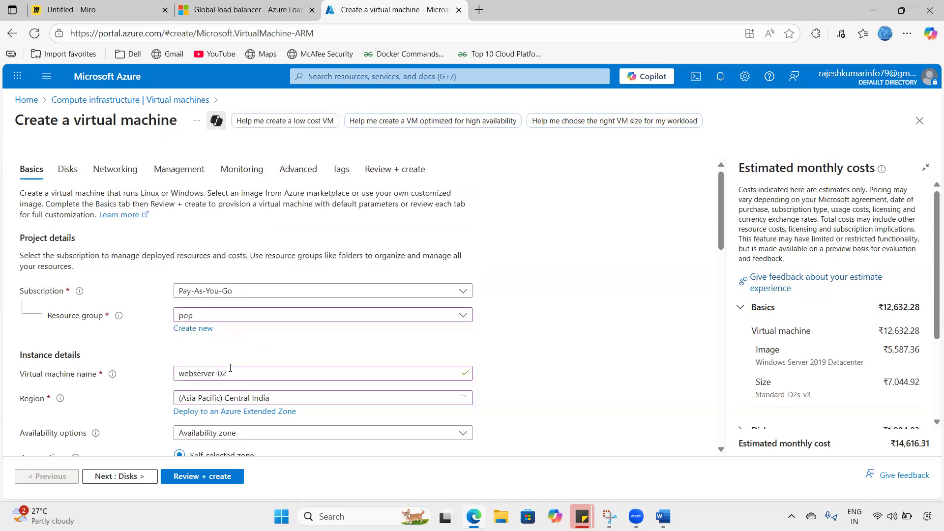
scroll(297, 363, "down", 1)
left_click(297, 371)
left_click(227, 254)
- Set the administrator username to vmadmin and enter and confirm the admin password
scroll(266, 358, "down", 2)
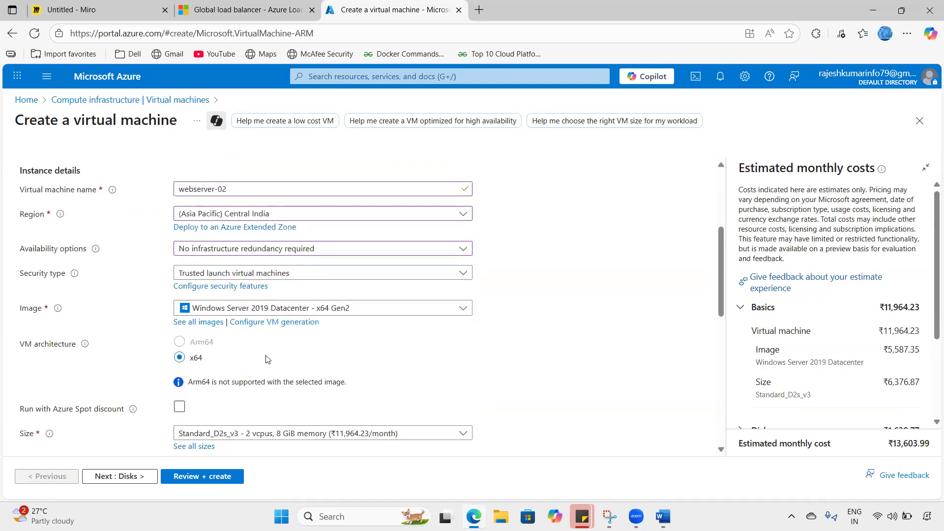
scroll(266, 359, "down", 3)
left_click(263, 348)
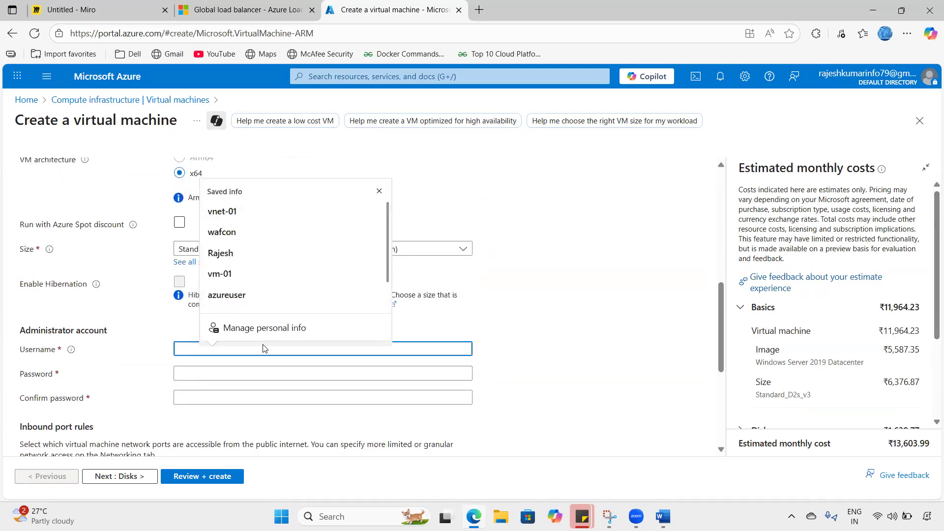
type("vmadmin")
key("Tab")
type("Password@12345")
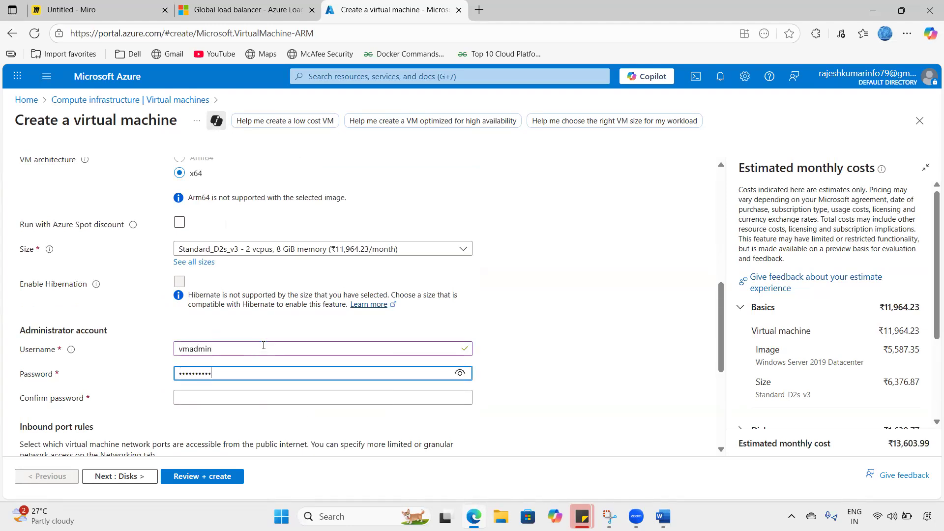
key("Tab")
type("Password@1")
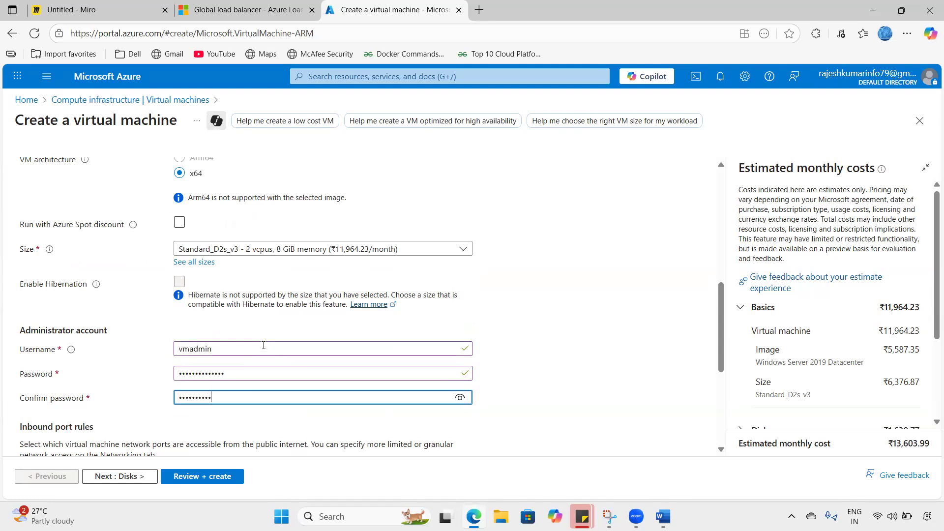
type("2345")
- Allow HTTP (80) inbound alongside RDP and advance to the Networking settings
scroll(268, 344, "down", 5)
left_click(183, 306)
left_click(212, 288)
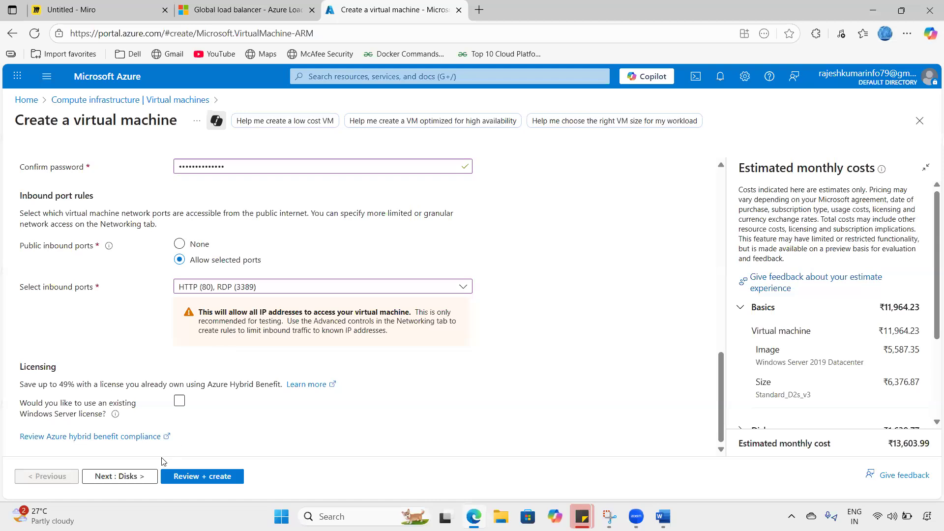
left_click(117, 476)
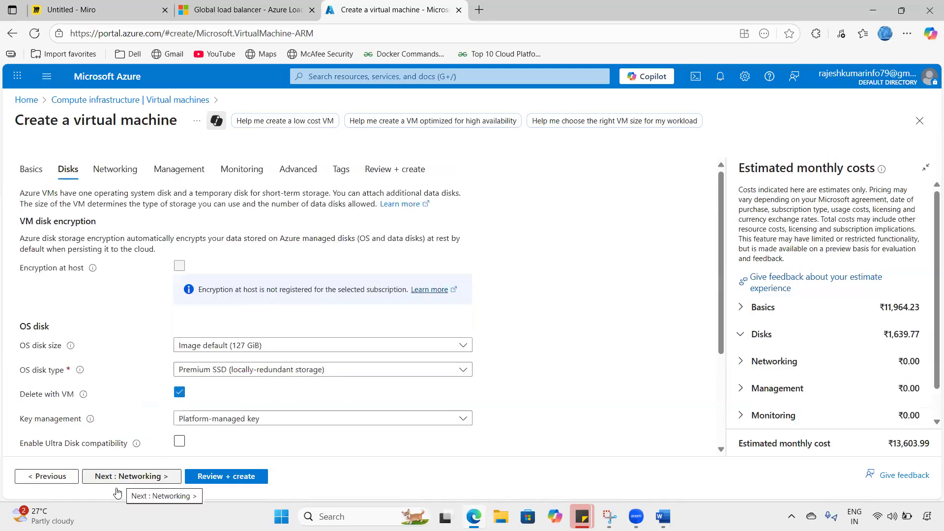
left_click(127, 477)
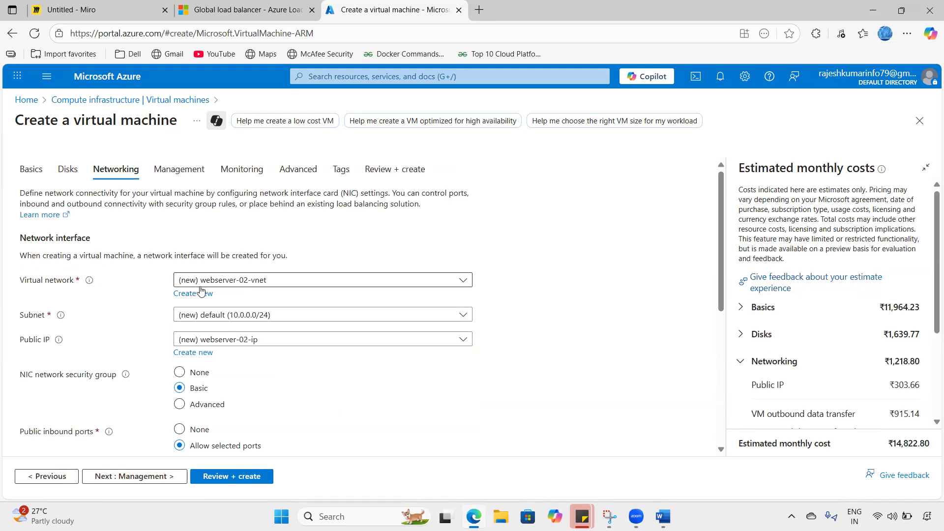
- Create a new virtual network named vnet-02 with address space 172.16.0.0/18
left_click(202, 294)
left_click_drag(603, 193, 433, 199)
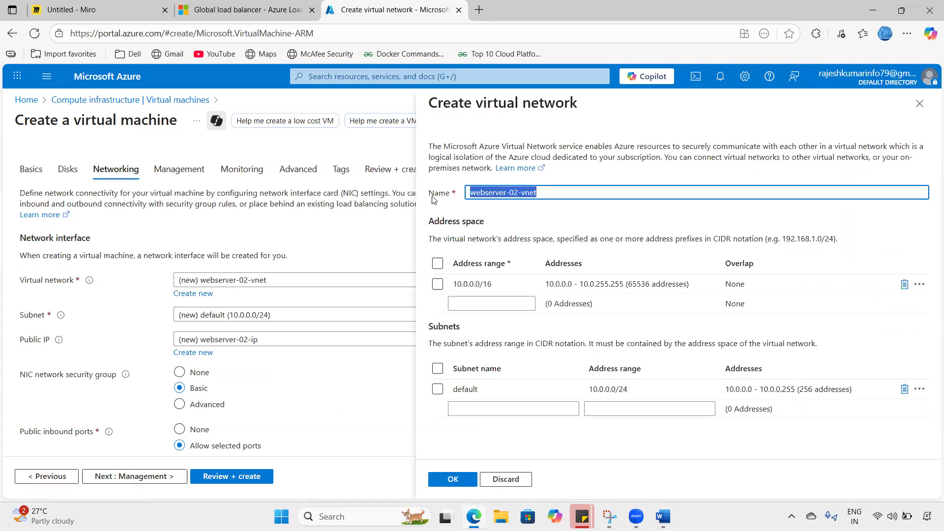
type("vnet-02")
key("Tab")
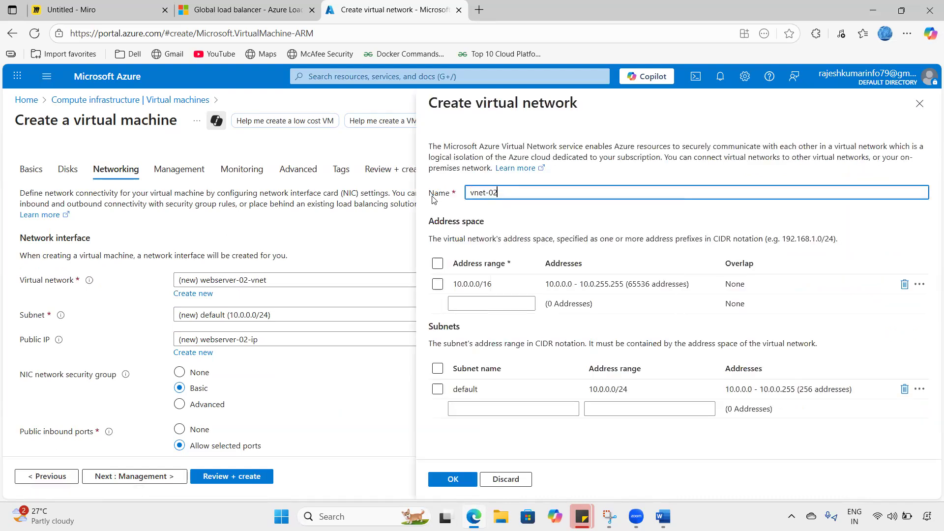
left_click(487, 285)
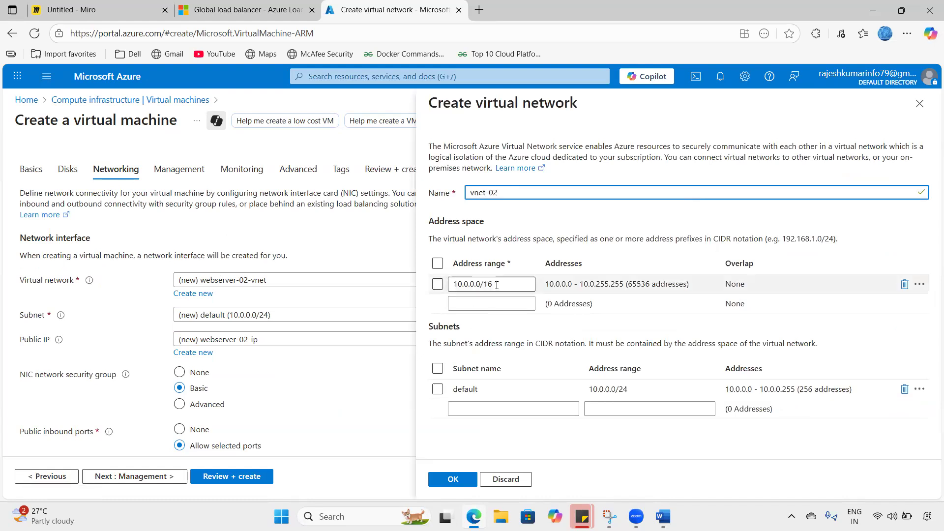
key("Tab")
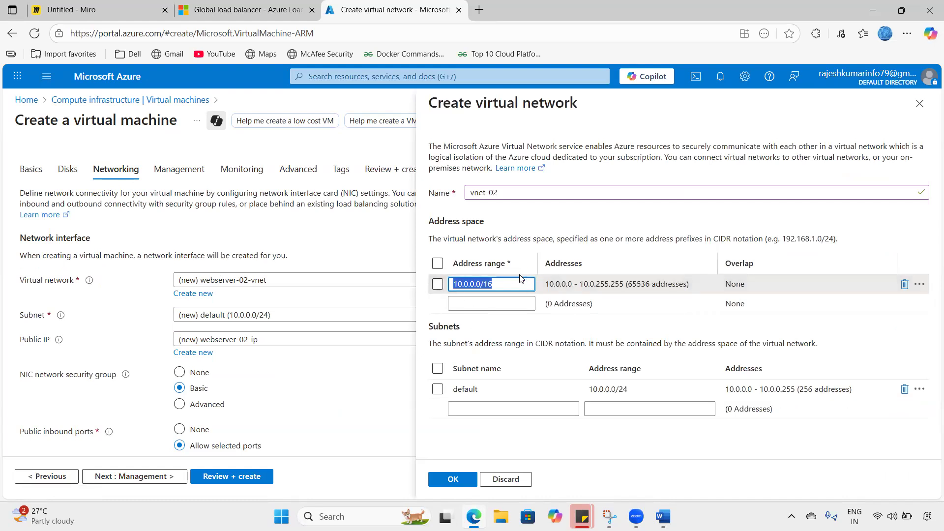
key("BackSpace")
type("16")
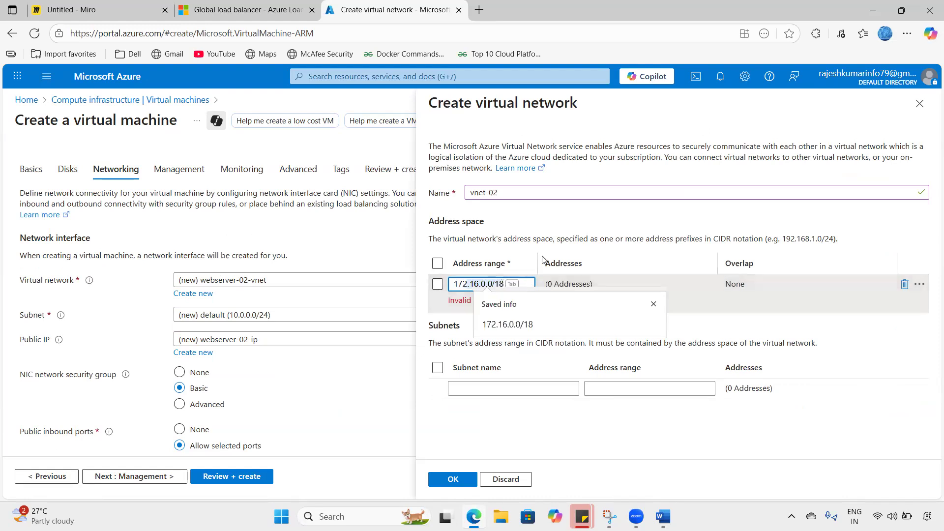
type("72")
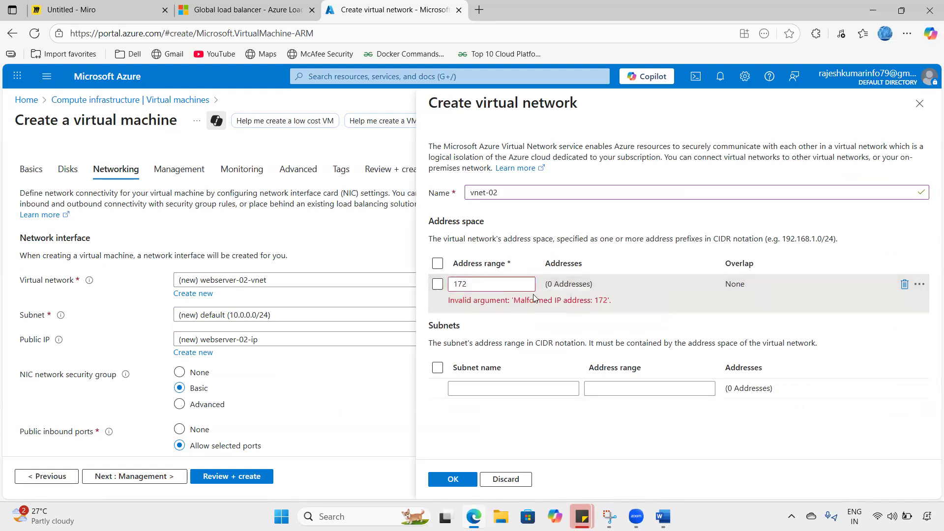
left_click(504, 284)
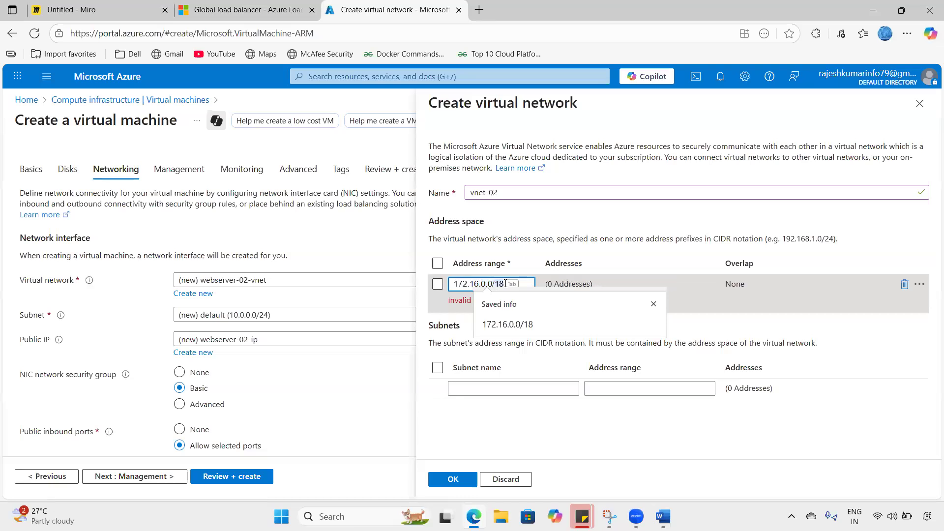
key("Tab")
- Add subnet s1 with address range 172.16.0.0/20, correcting the typo
left_click(475, 388)
type("s1")
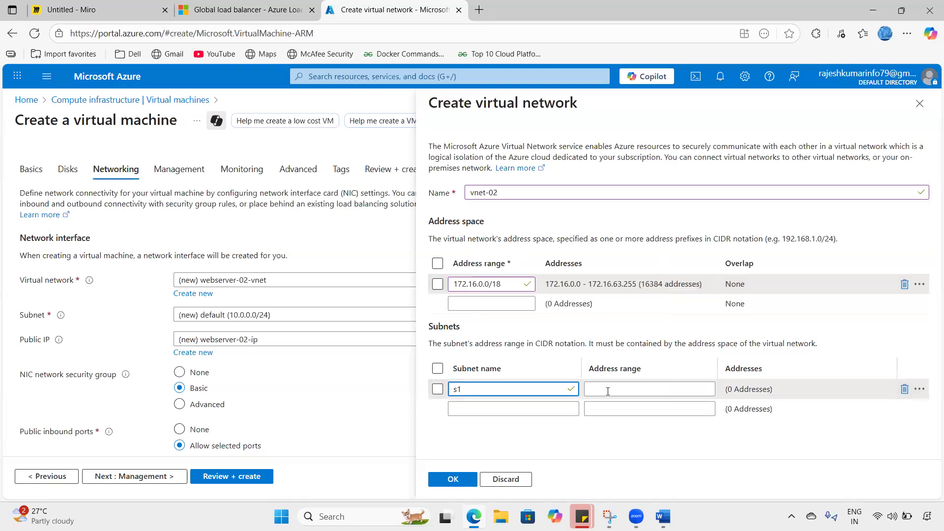
left_click(607, 392)
type("172")
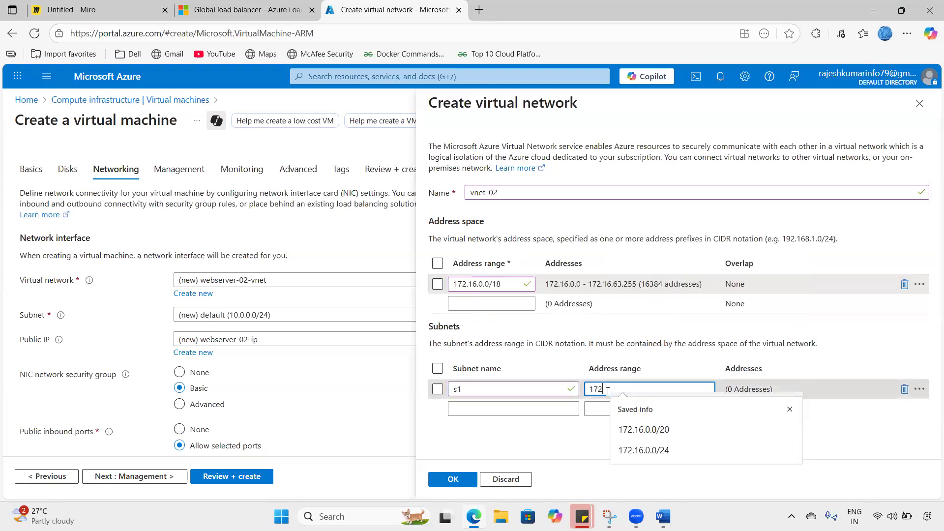
type(".16.0")
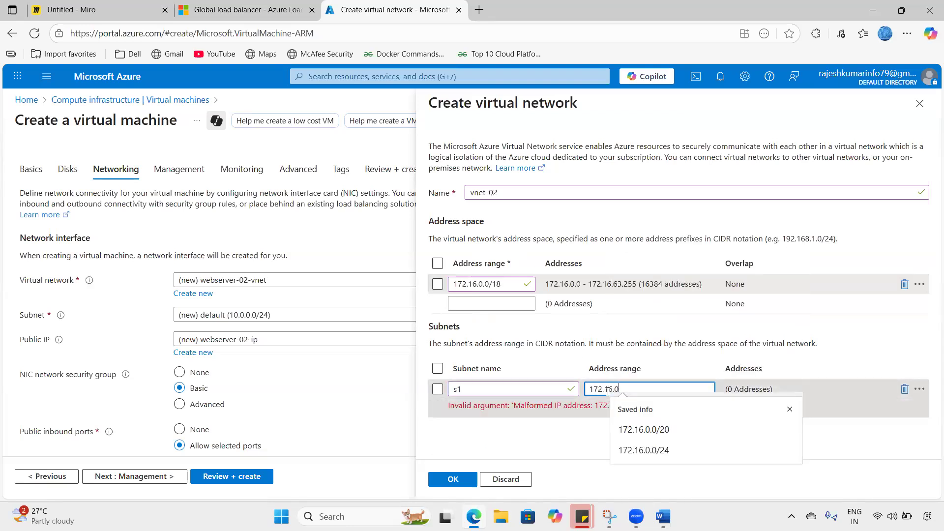
type(".0./20")
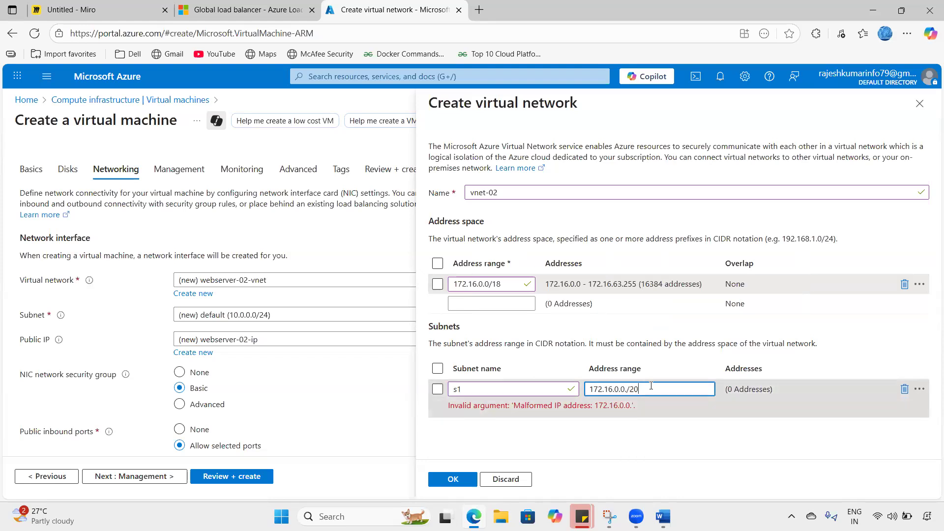
key("BackSpace")
key("BackSpace")
key("BackSpace")
key("BackSpace")
type("/20")
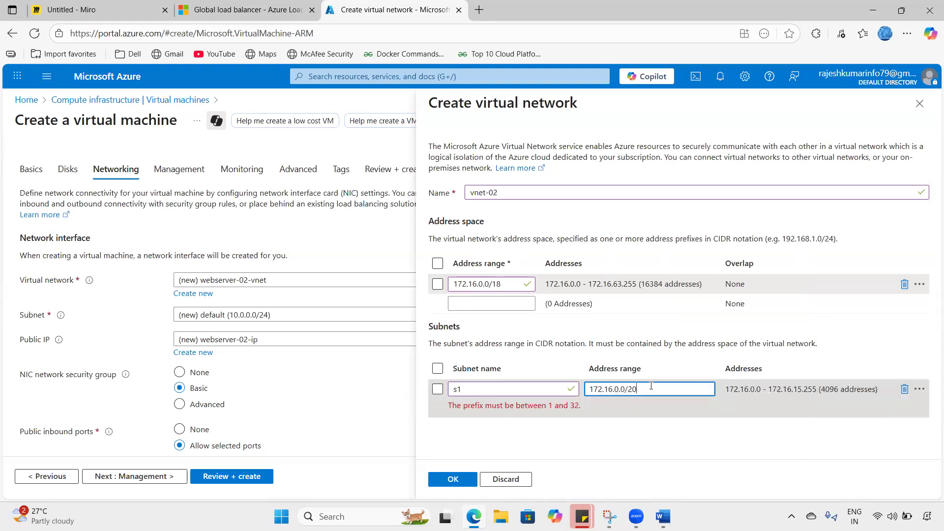
left_click(730, 443)
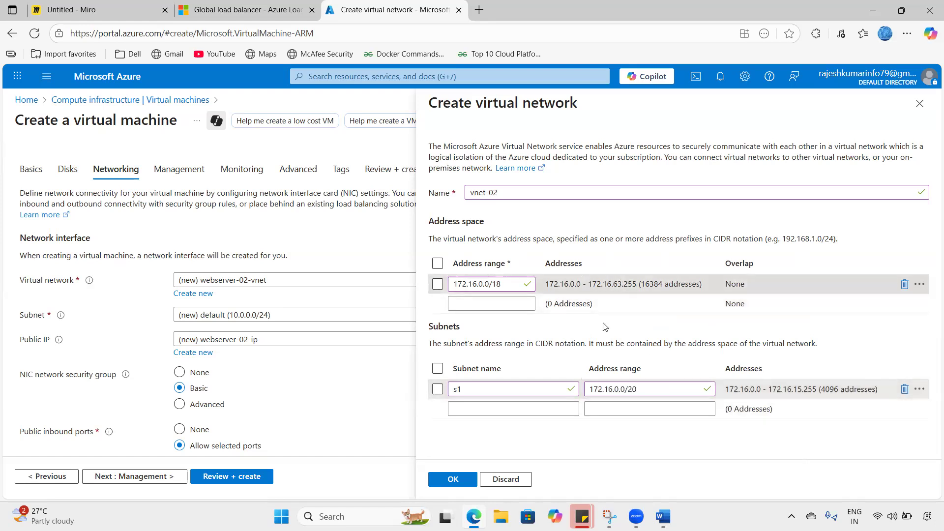
- Confirm the vnet-02 network settings and proceed to the webserver-02 review page
left_click(452, 479)
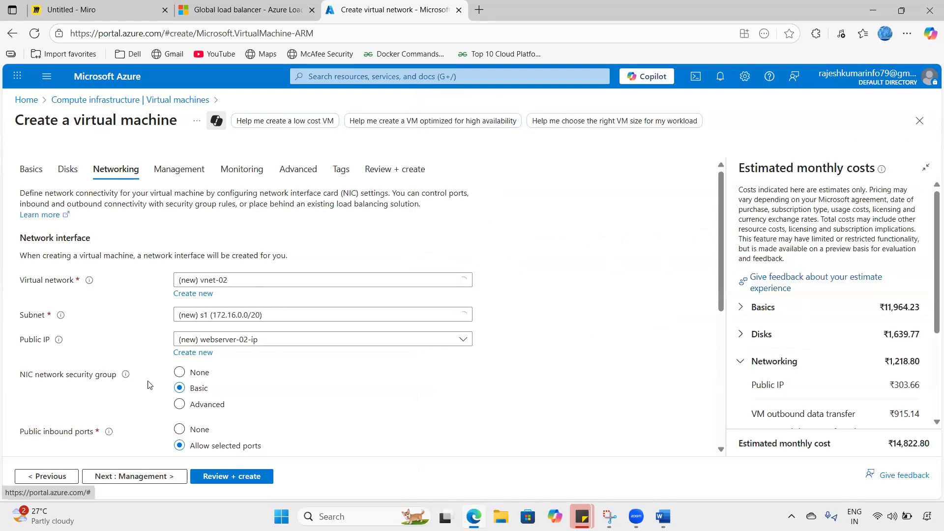
scroll(227, 393, "down", 5)
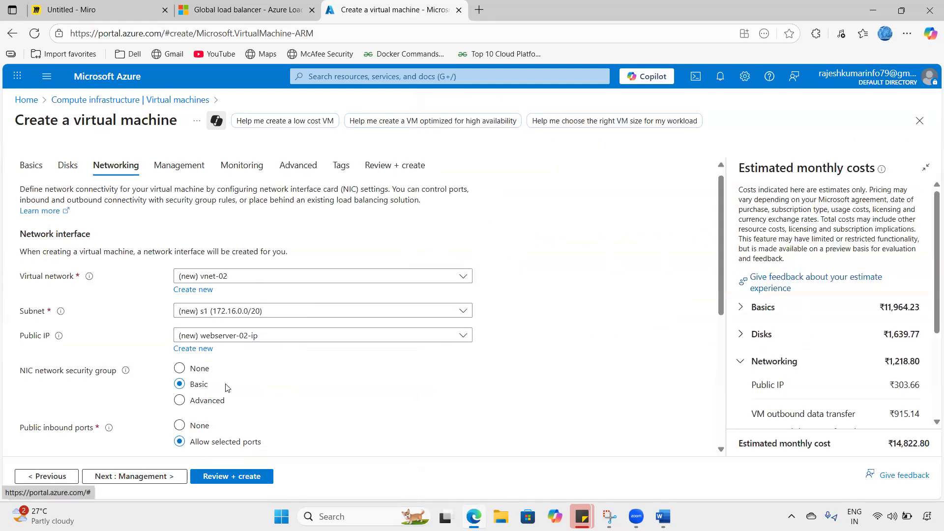
left_click(170, 476)
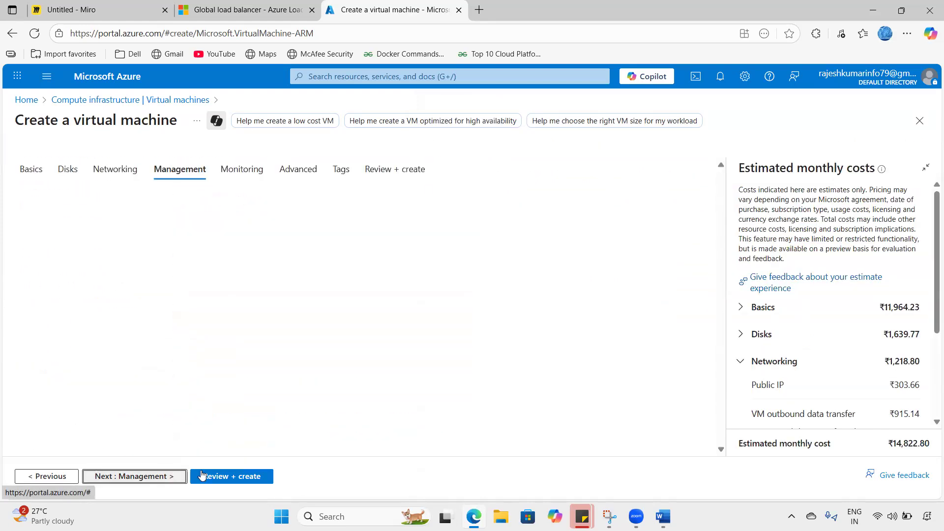
left_click(207, 475)
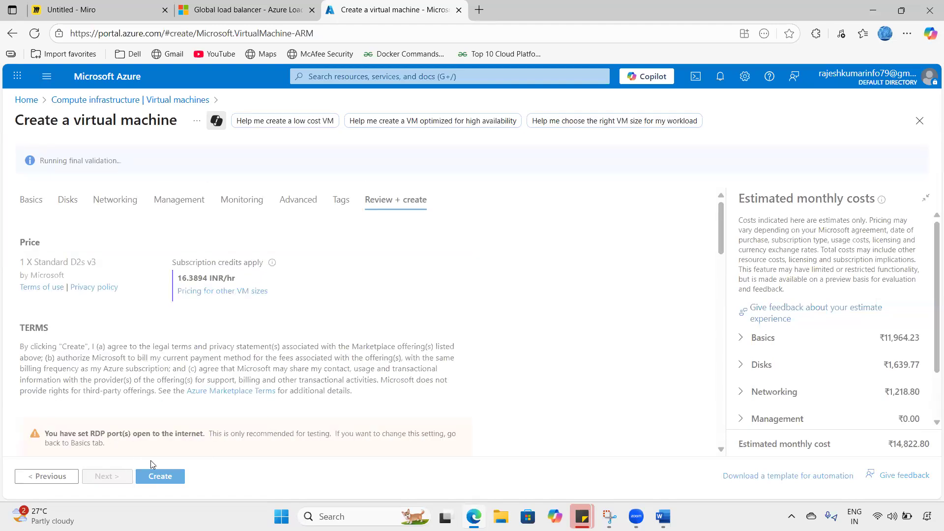
- Create the webserver-02 VM, check deployment notifications, and switch to the Miro board
left_click(156, 475)
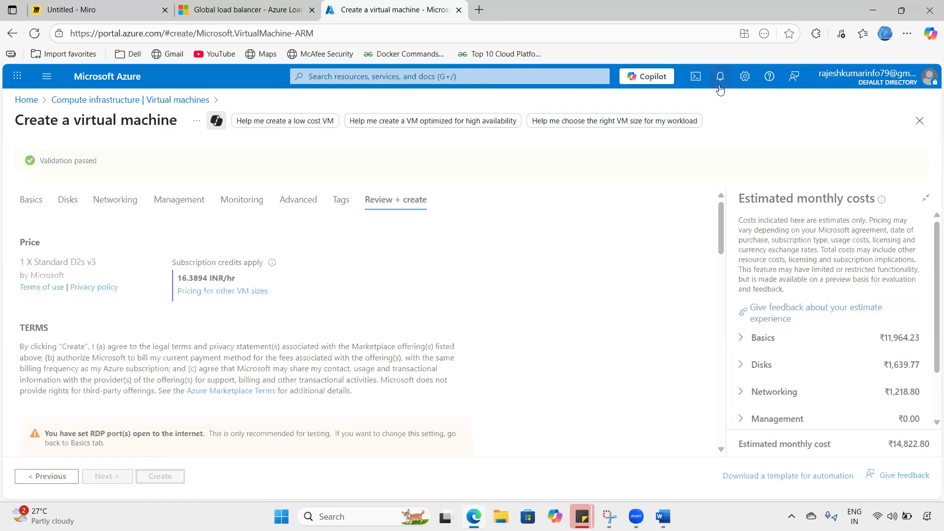
left_click(720, 76)
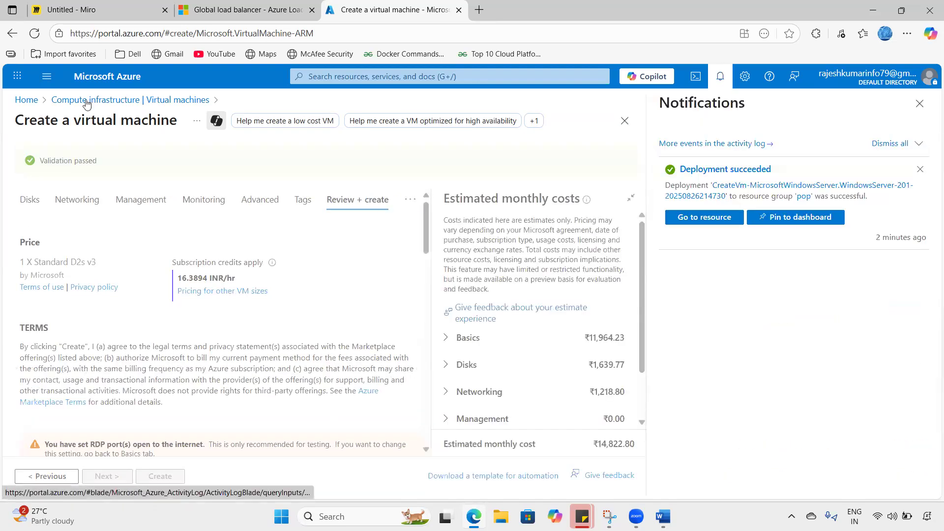
left_click(99, 9)
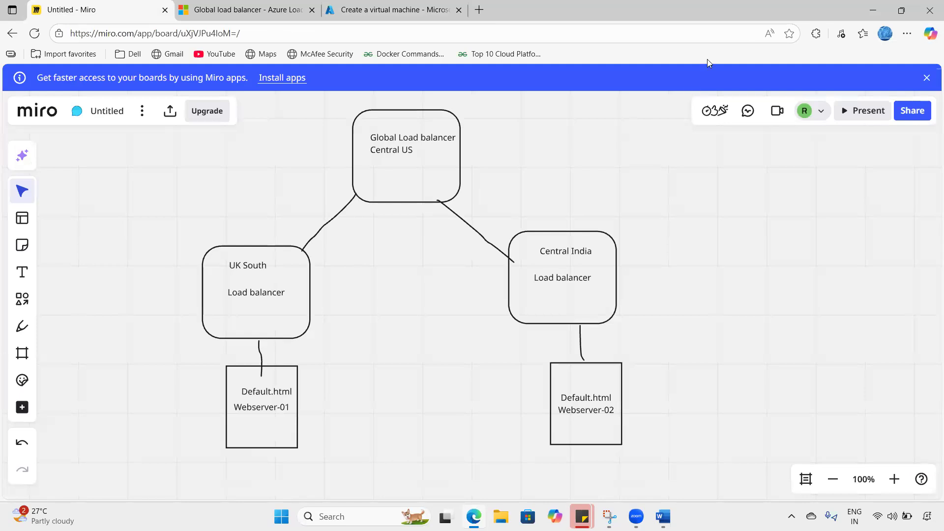
- Circle both Default.html webserver boxes in blue and tick each, then return to Azure
mouse_move(184, 363)
left_mouse_down()
mouse_move(639, 347)
mouse_move(379, 449)
mouse_move(224, 452)
left_mouse_up()
left_click_drag(212, 400, 212, 372)
left_click_drag(289, 385, 318, 372)
left_click_drag(528, 388, 562, 378)
mouse_move(240, 416)
left_mouse_down()
mouse_move(243, 423)
mouse_move(278, 416)
mouse_move(269, 429)
left_mouse_up()
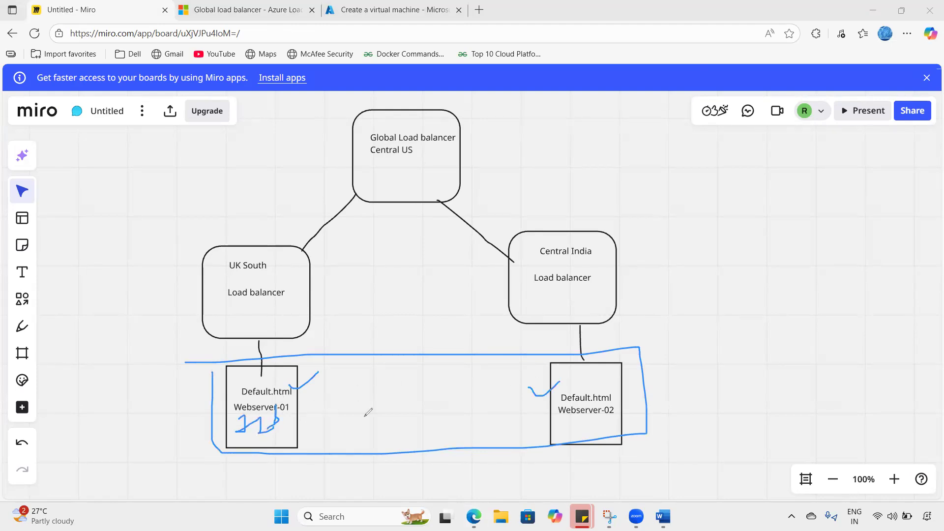
mouse_move(638, 378)
left_mouse_down()
mouse_move(654, 388)
mouse_move(631, 406)
mouse_move(685, 359)
mouse_move(690, 381)
mouse_move(666, 409)
left_mouse_up()
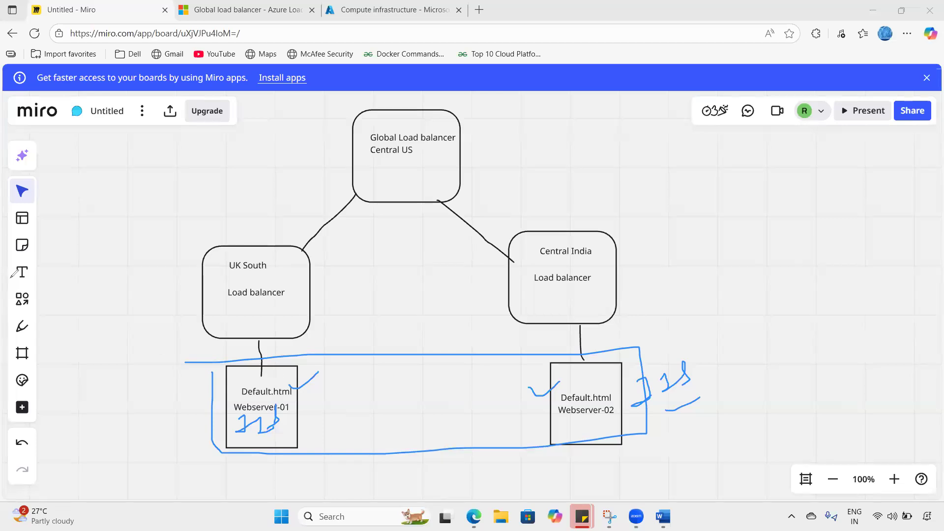
left_click(383, 10)
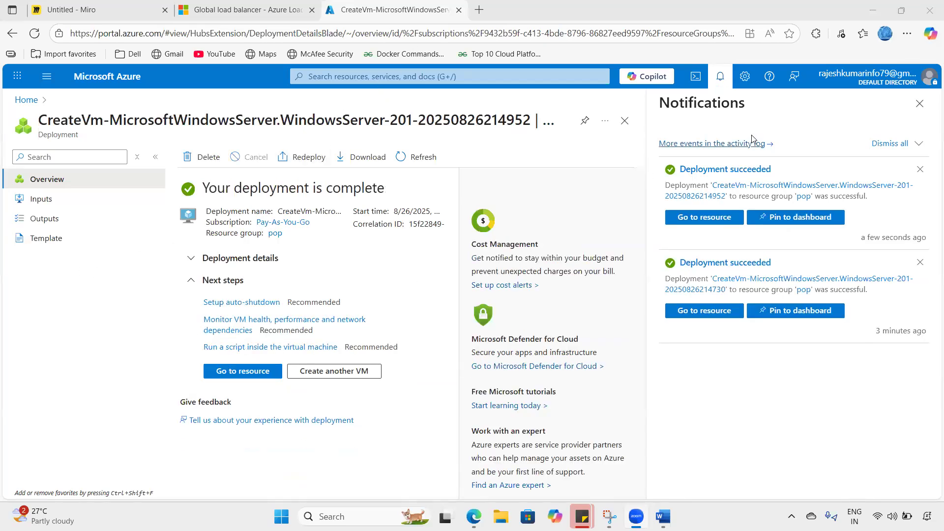
- Open the Virtual machines list and highlight webserver-01 in UK South and webserver-02 in Central India
left_click(720, 77)
left_click(121, 79)
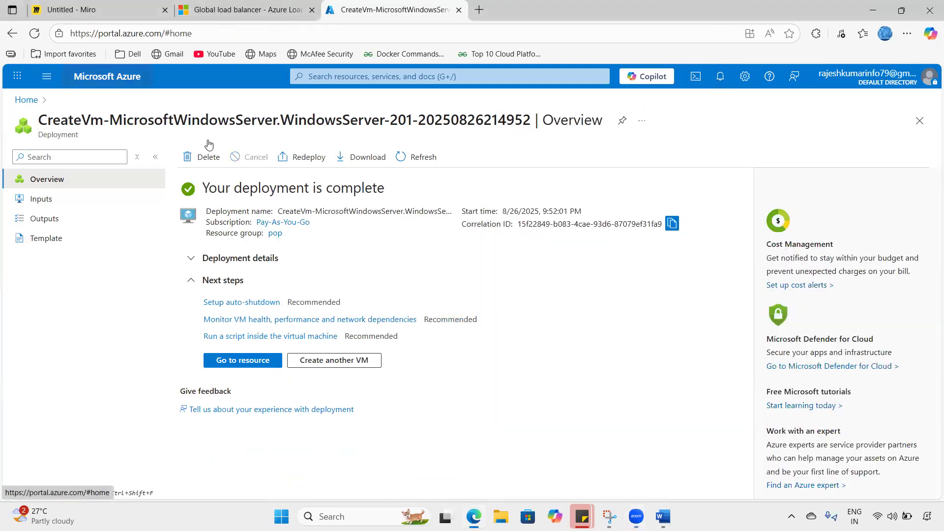
left_click(254, 172)
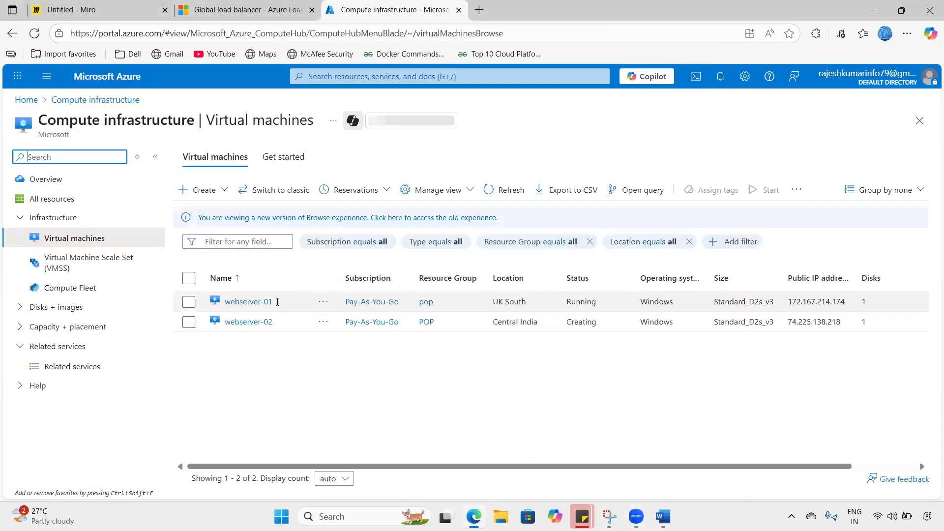
triple_click(514, 302)
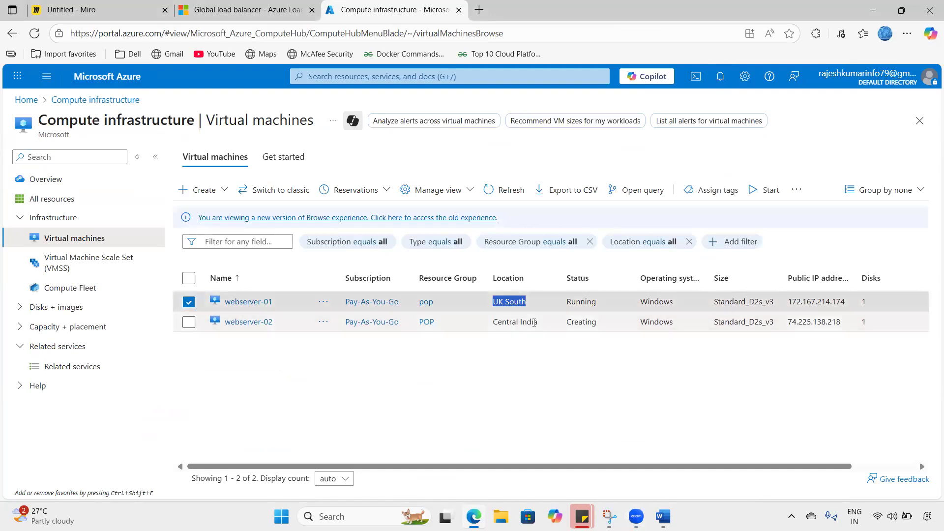
left_click_drag(497, 321, 534, 322)
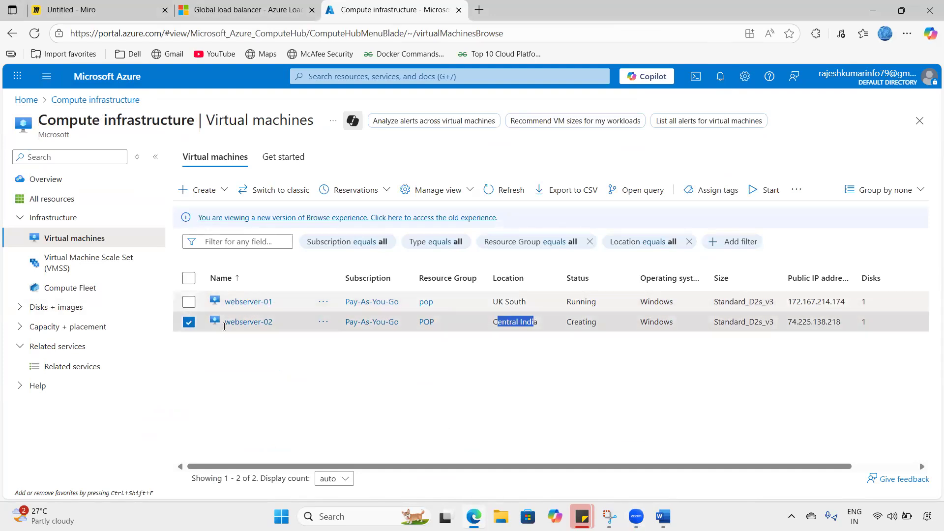
left_click(189, 322)
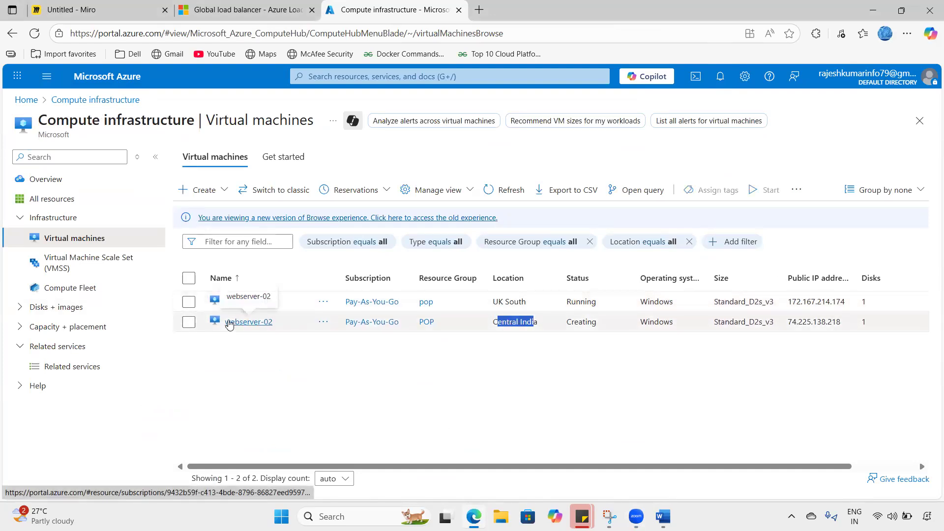
- Download and open the RDP file from webserver-01's Connect page
left_click(240, 301)
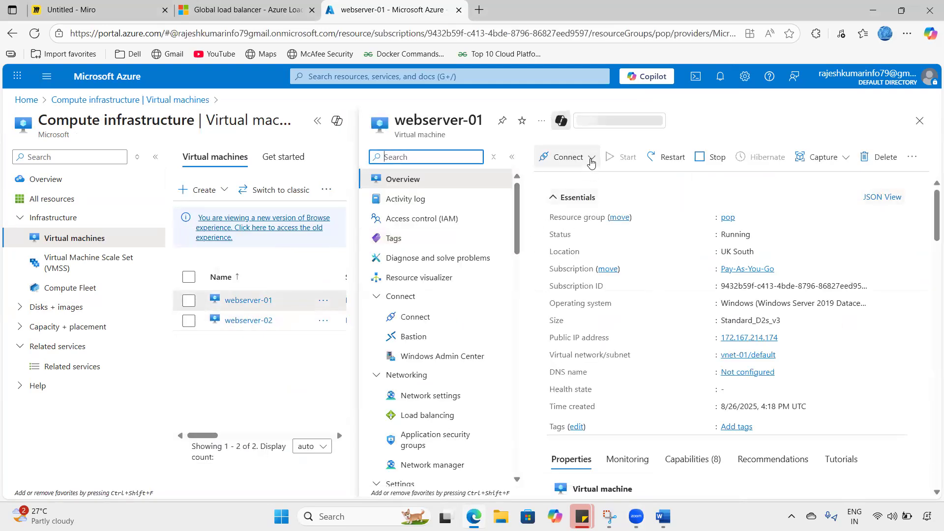
left_click(569, 157)
left_click(553, 178)
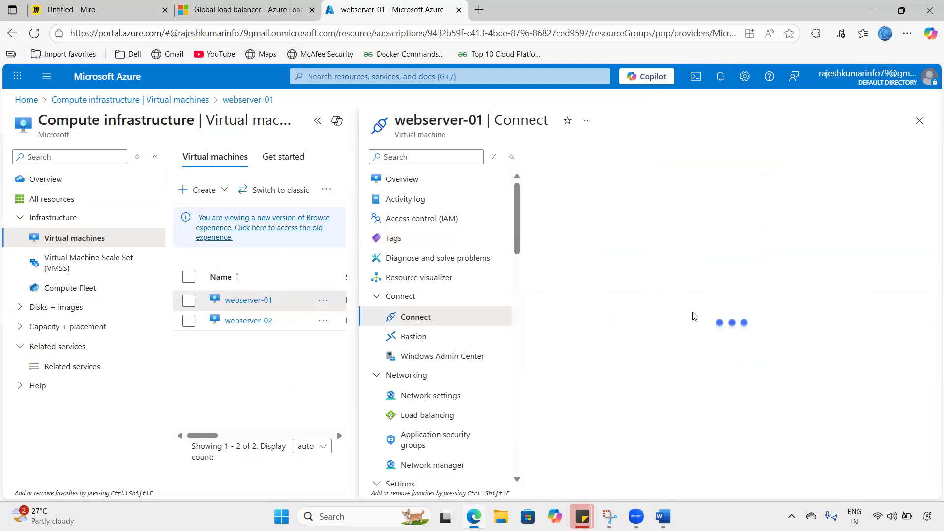
left_click(639, 449)
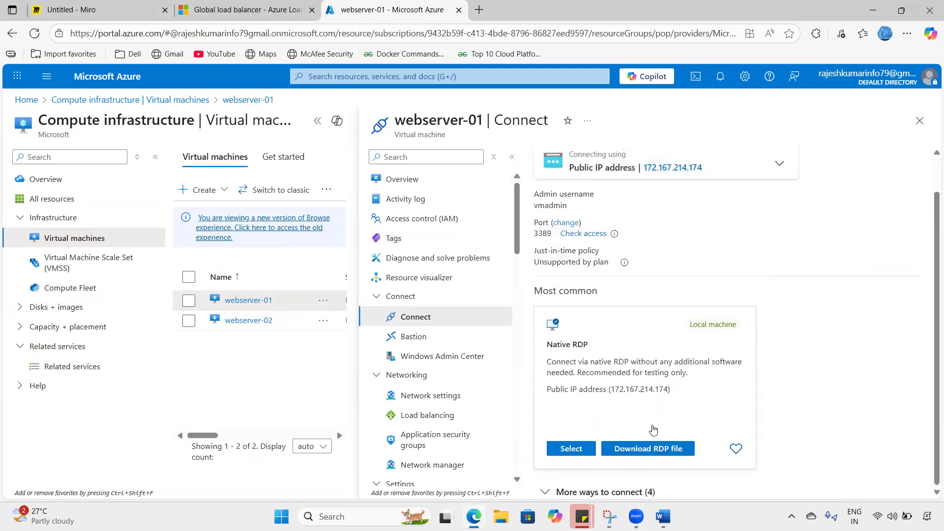
left_click(695, 107)
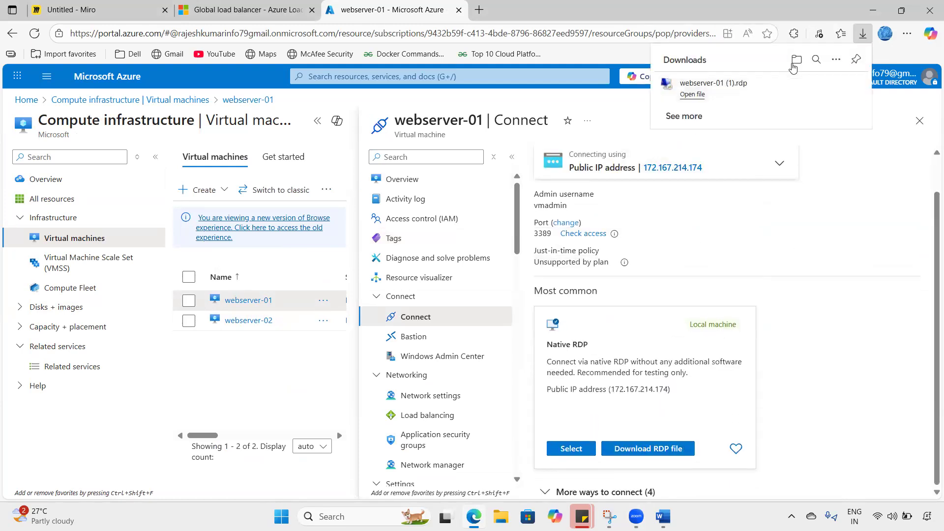
left_click(692, 94)
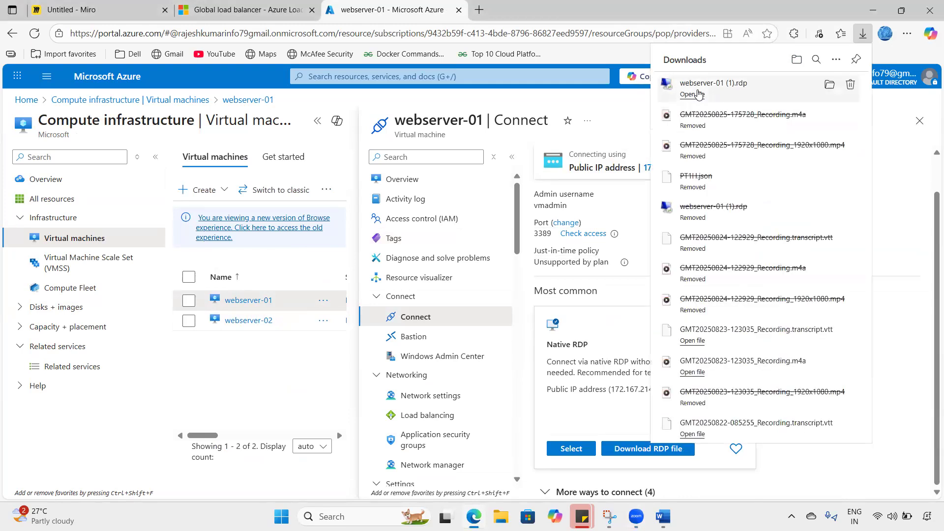
- Sign in to webserver-01 with the admin password, accept its certificate, then open webserver-02's Connect page
left_click(560, 320)
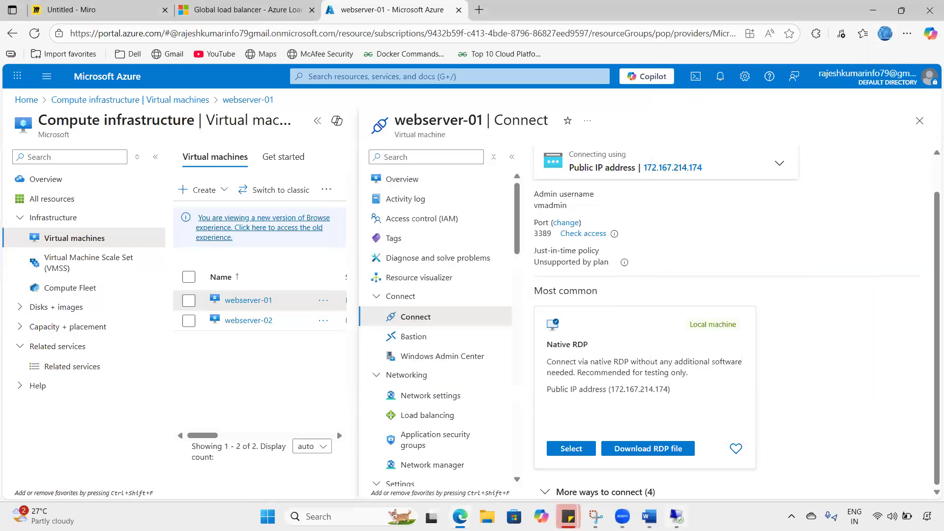
type("**************")
left_click(429, 381)
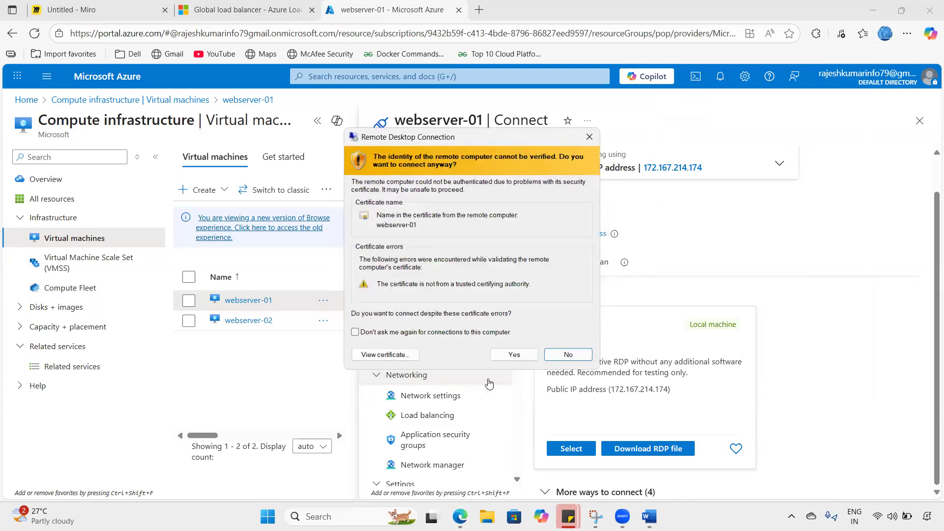
left_click(514, 354)
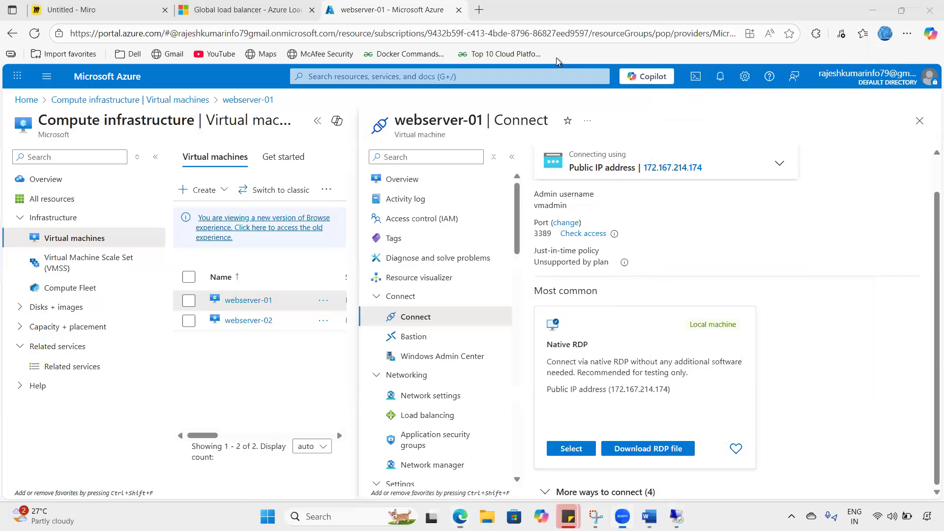
left_click(249, 320)
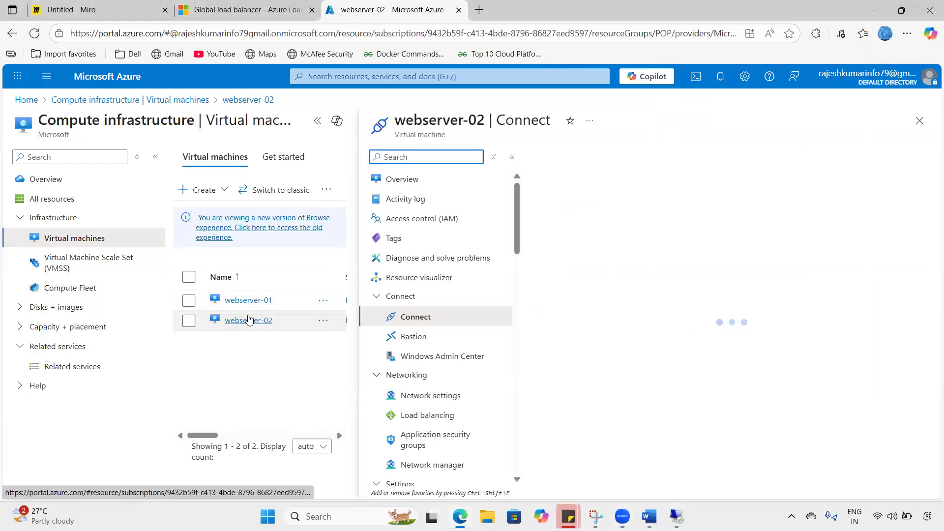
- Download and open webserver-02's RDP file, sign in with the admin password, and accept its certificate
left_click(317, 120)
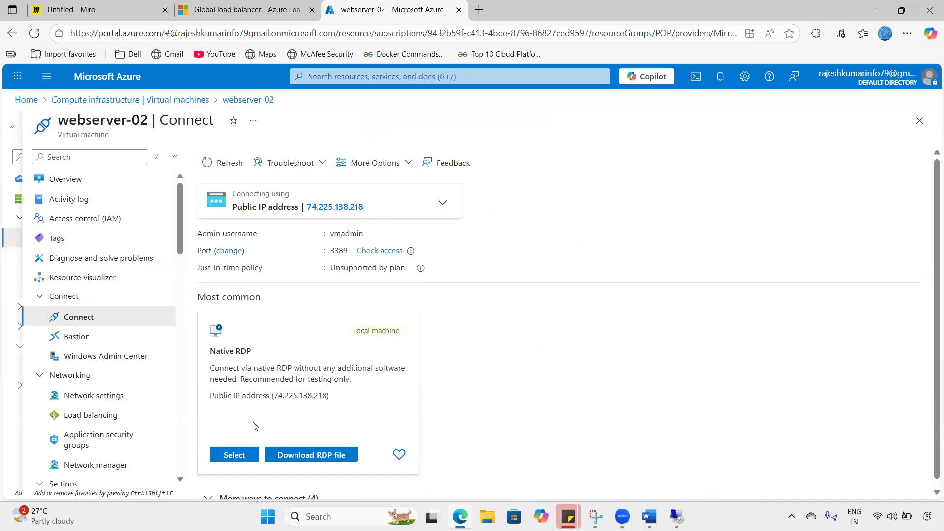
left_click(309, 453)
left_click(697, 106)
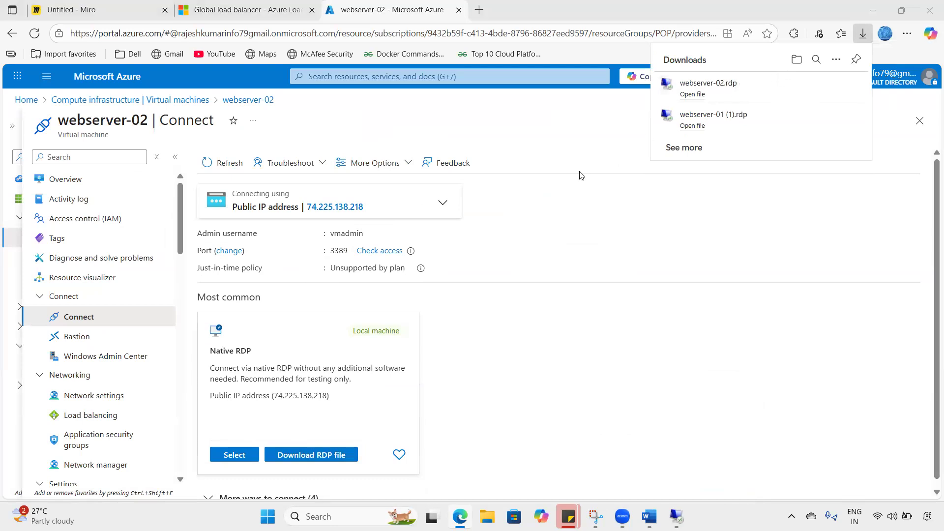
left_click(563, 321)
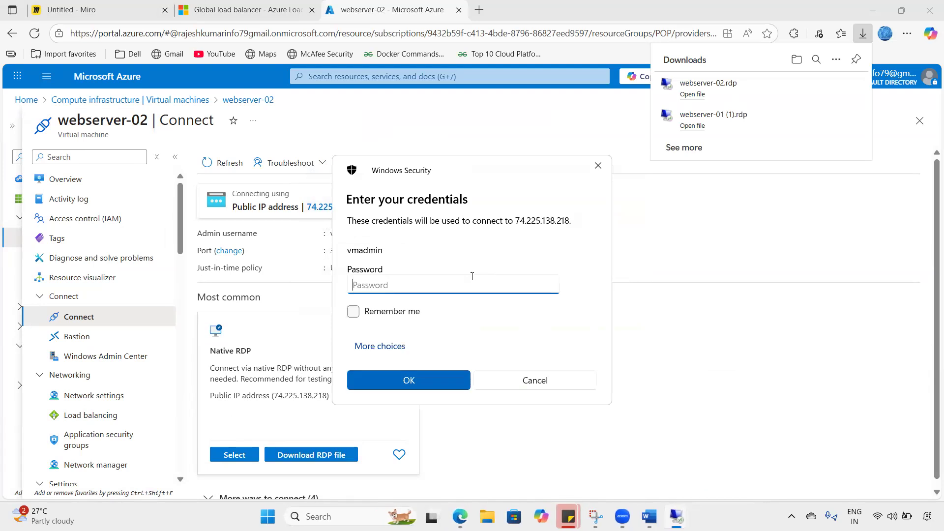
type("*************")
left_click(449, 386)
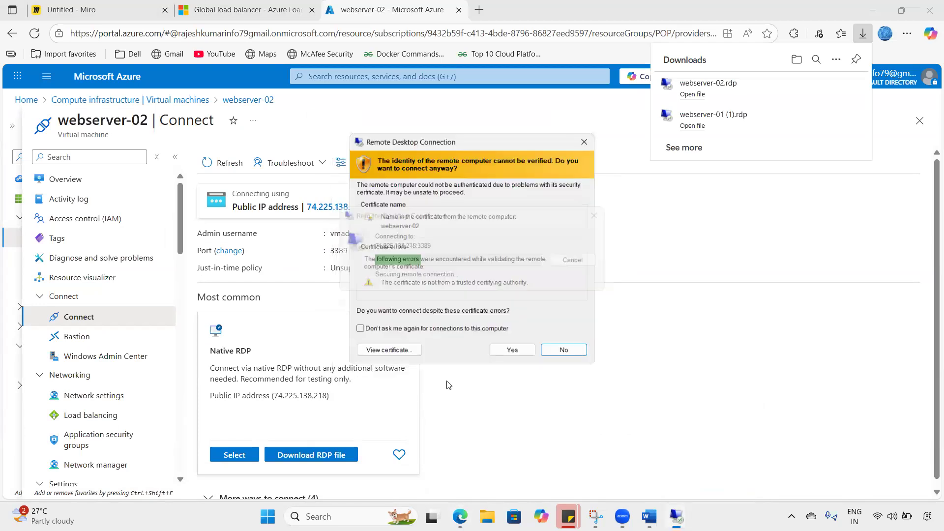
left_click(512, 351)
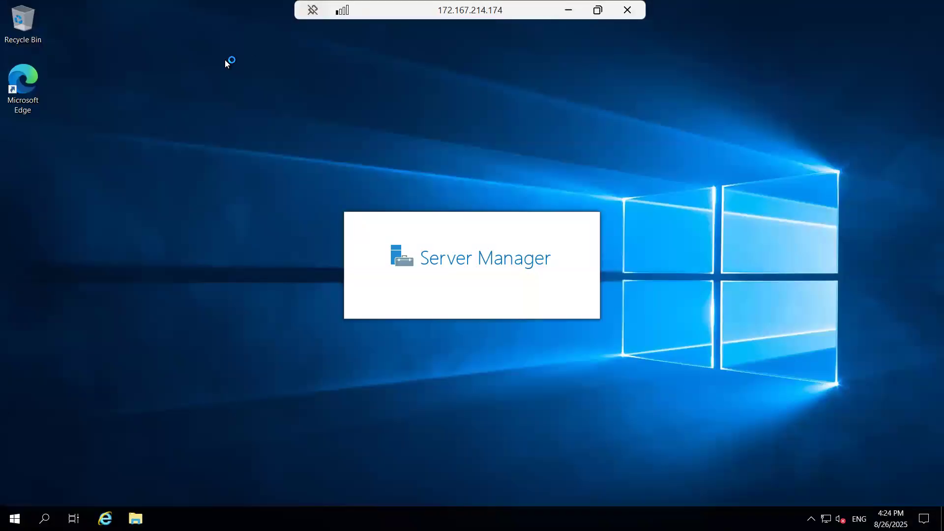
- Make the webserver-01 remote session full screen and close the Windows Admin Center popup
key("ctrl+alt+Pause")
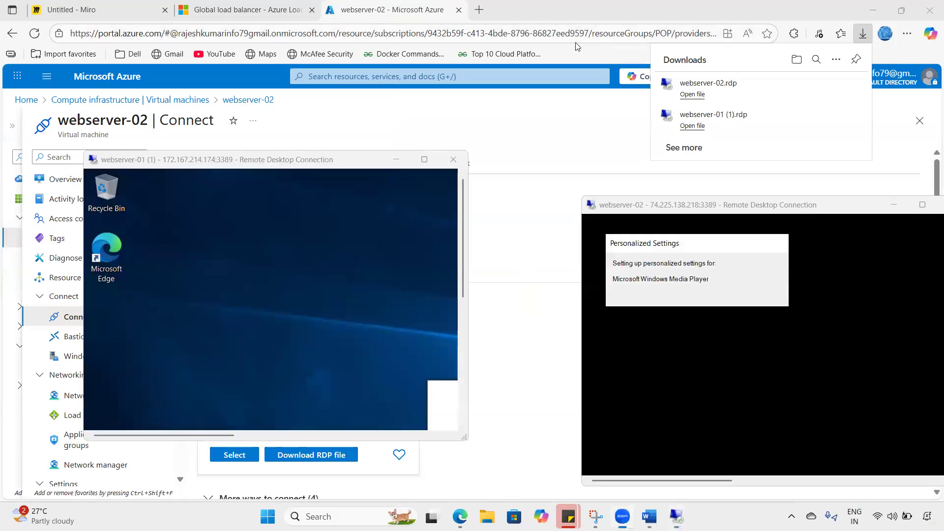
left_click(667, 214)
double_click(219, 159)
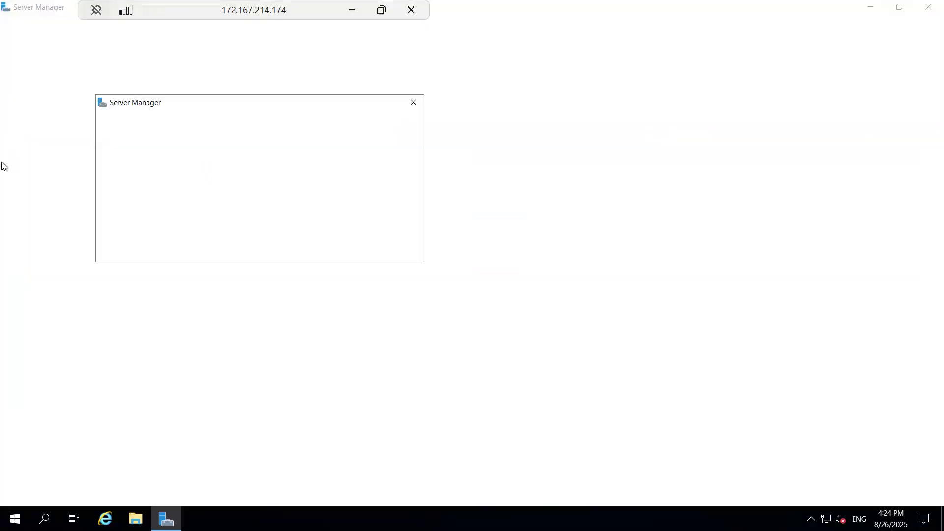
left_click(413, 103)
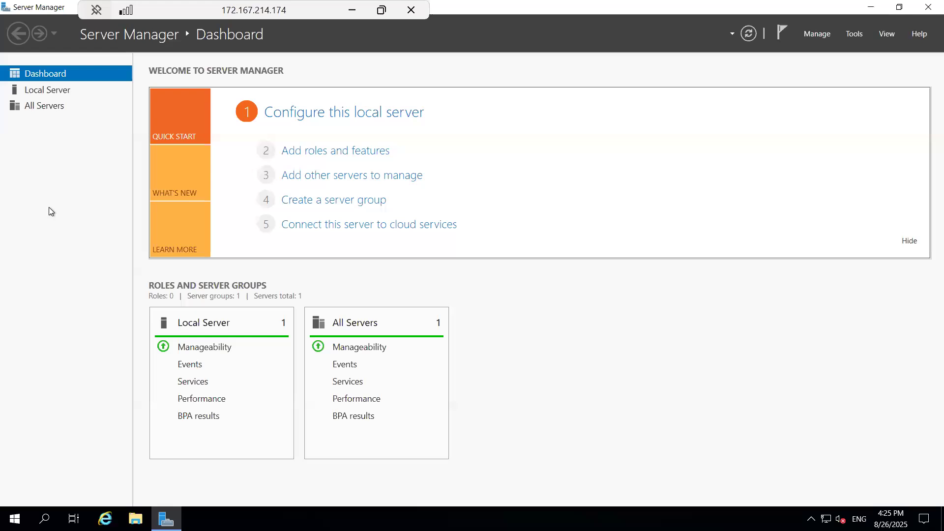
- Install Web Server (IIS) with its management tools and default role services on webserver-01
left_click(318, 153)
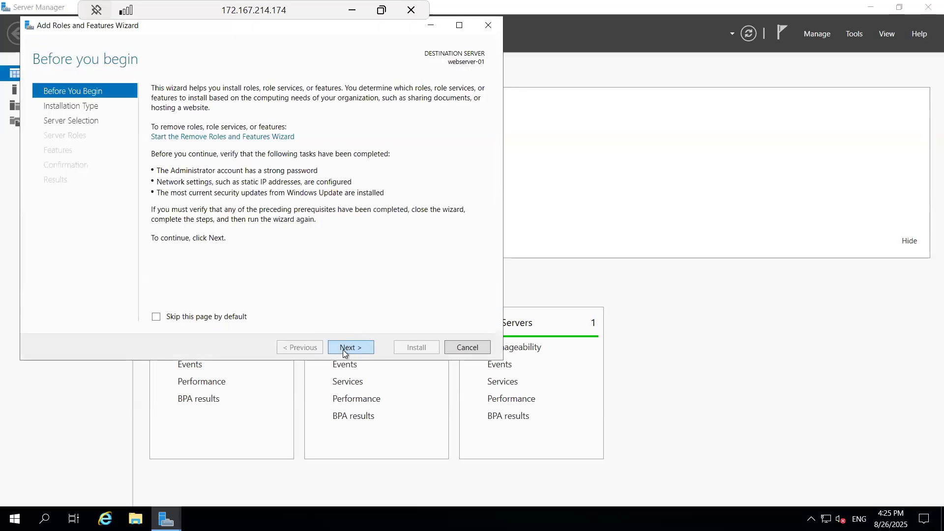
left_click(344, 349)
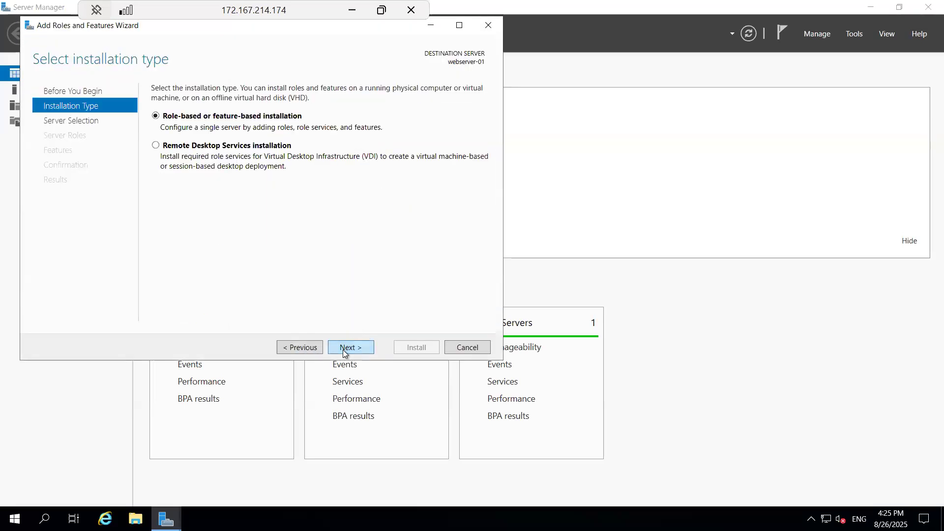
left_click(344, 352)
left_click(344, 350)
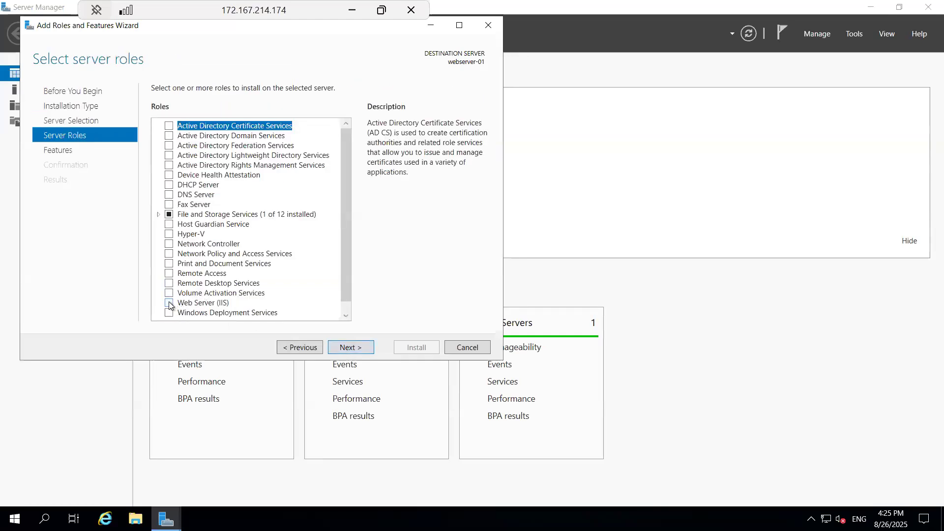
left_click(169, 303)
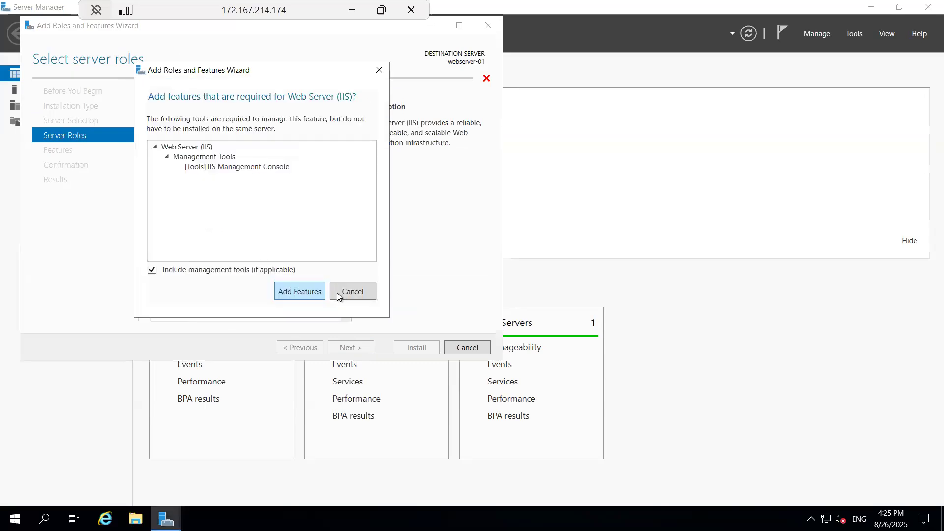
left_click(303, 293)
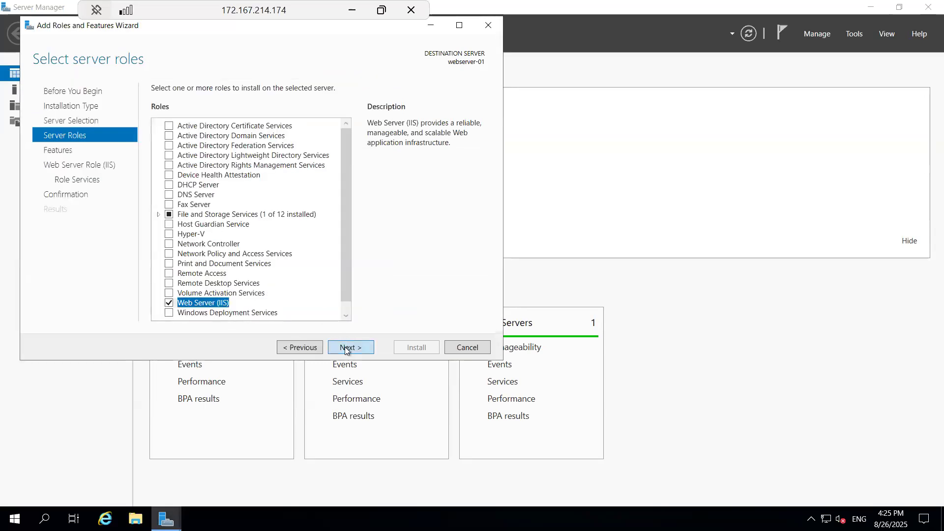
left_click(345, 348)
left_click(346, 348)
left_click(361, 348)
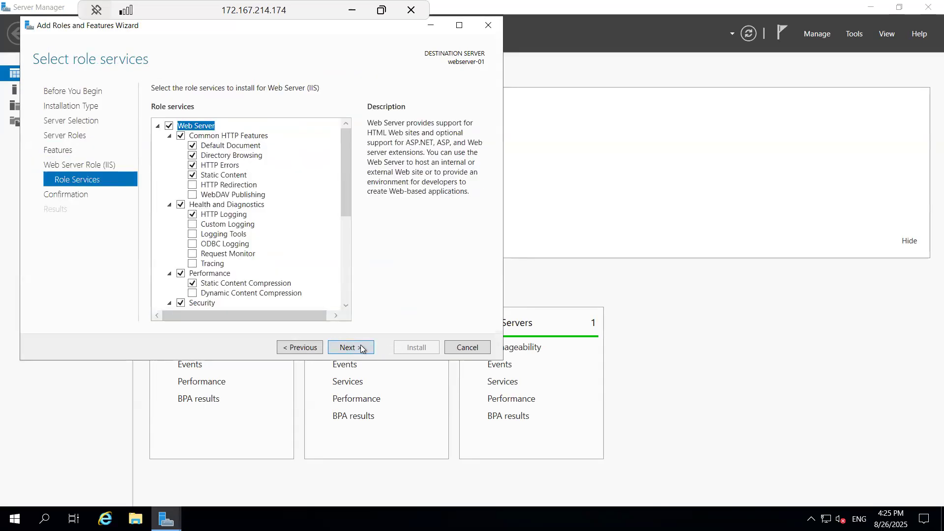
left_click(423, 346)
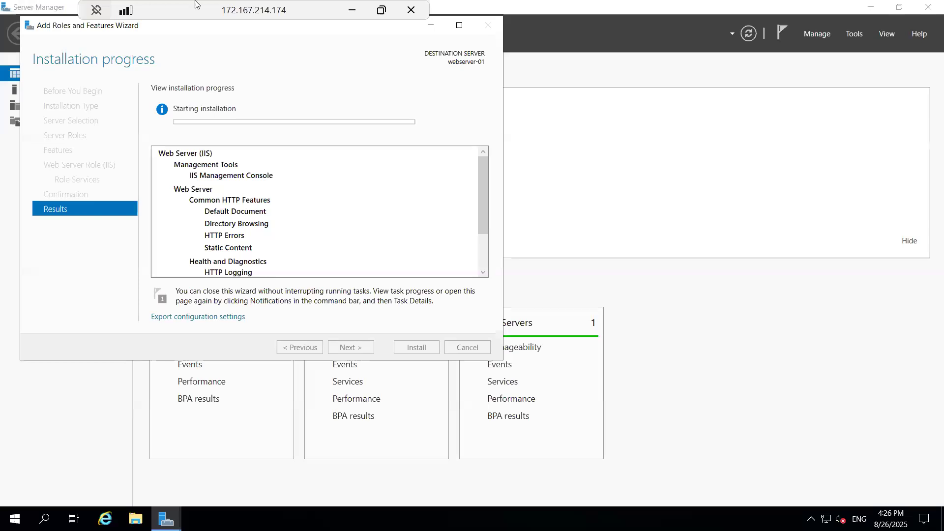
- Make the webserver-02 remote session full screen and close the Windows Admin Center popup
left_click_drag(203, 9, 187, 15)
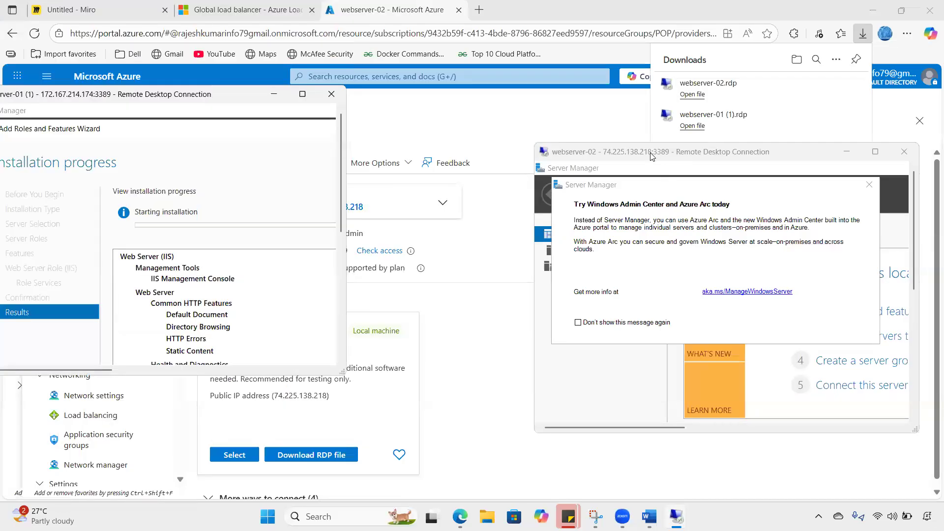
double_click(641, 152)
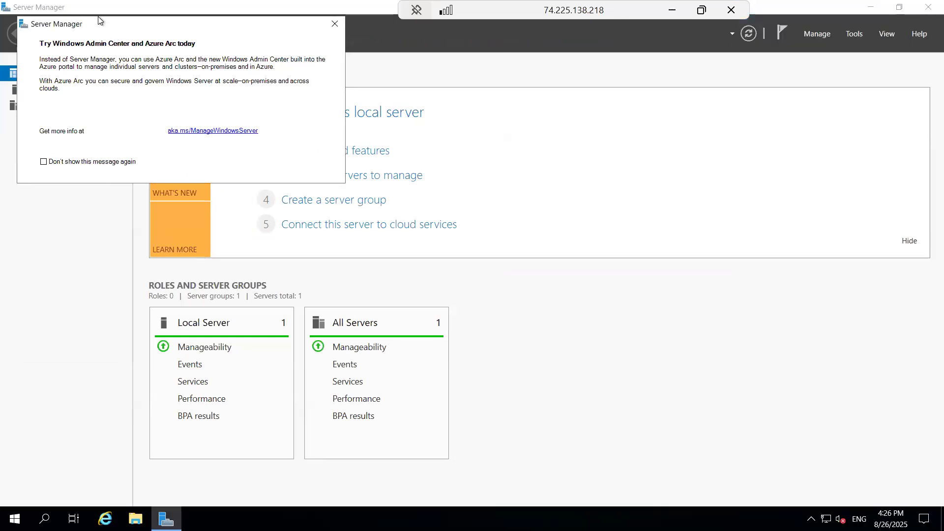
left_click_drag(99, 22, 88, 87)
left_click(322, 91)
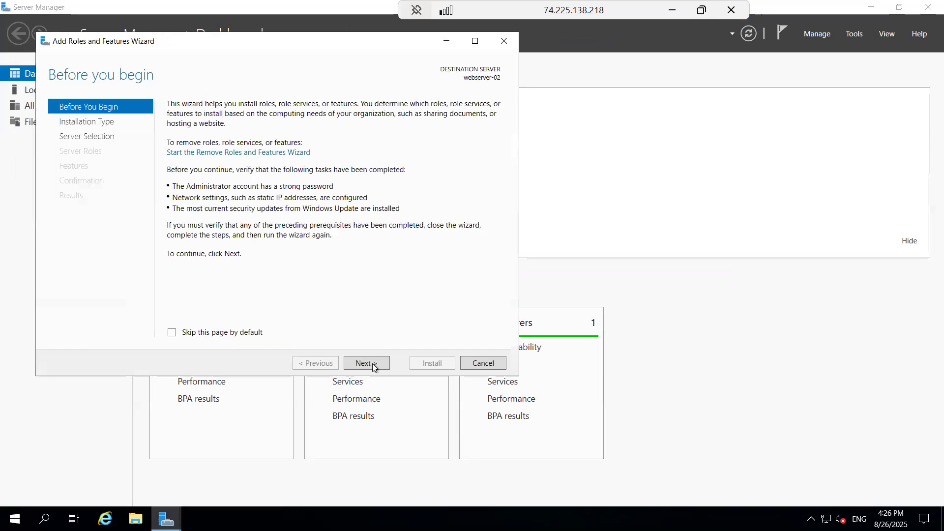
- Install Web Server (IIS) with its management tools and default role services on webserver-02
left_click(372, 364)
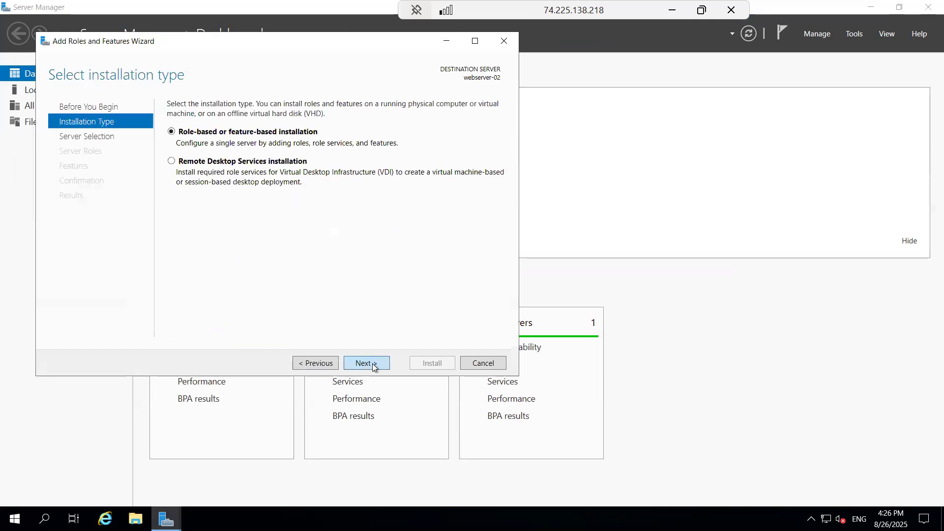
left_click(372, 364)
left_click(368, 363)
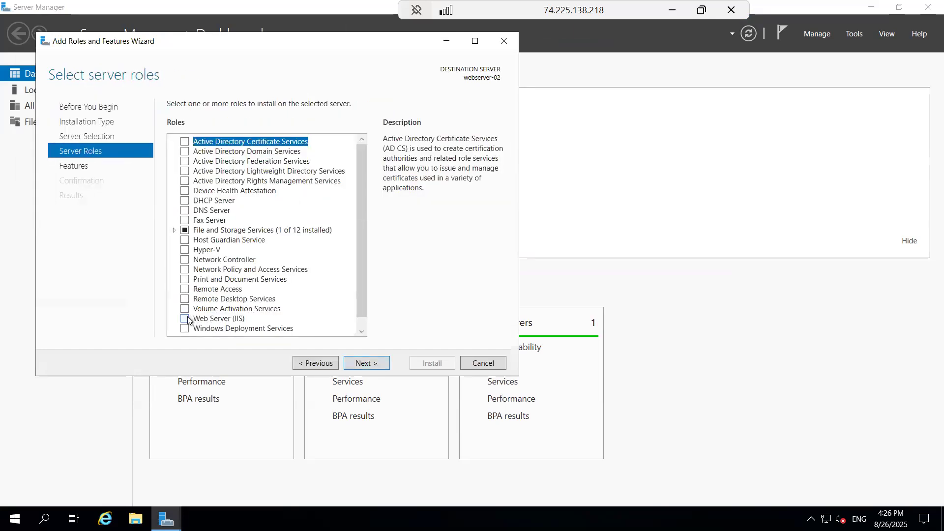
left_click(185, 319)
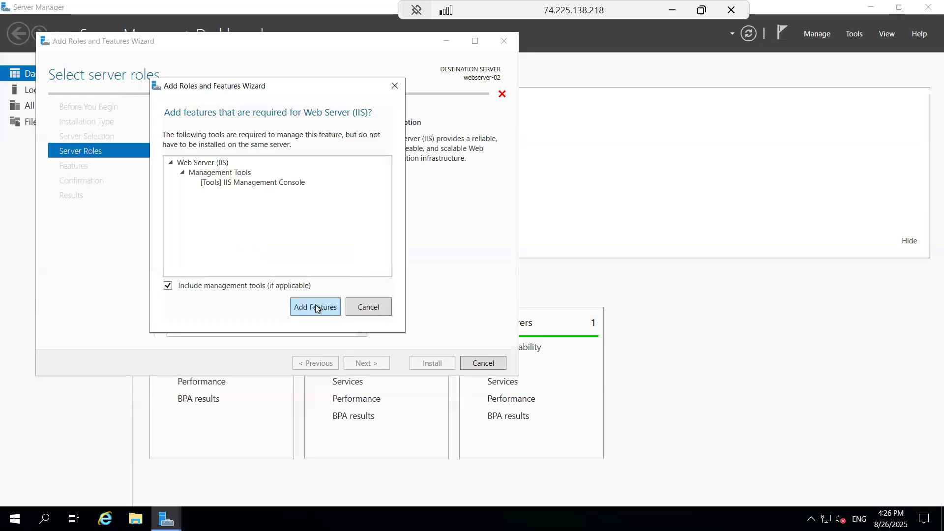
left_click(316, 307)
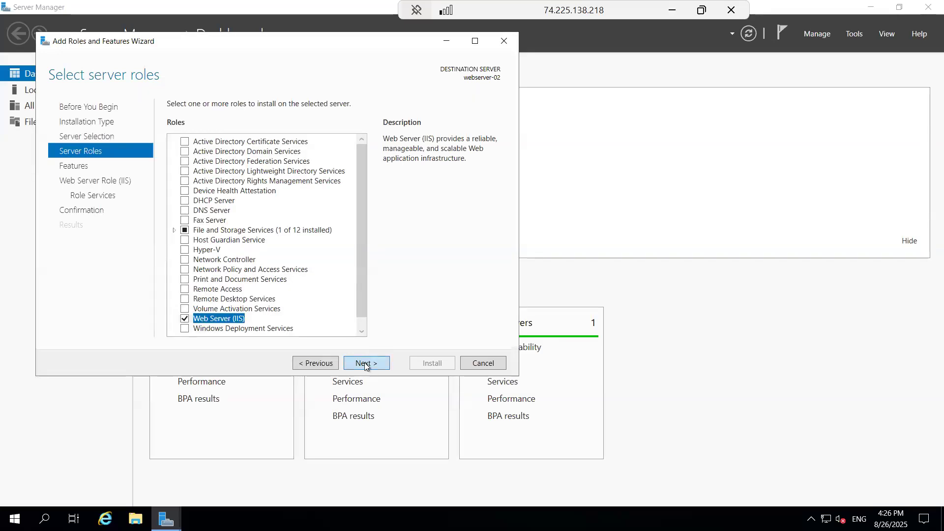
left_click(364, 364)
left_click(364, 364)
left_click(366, 363)
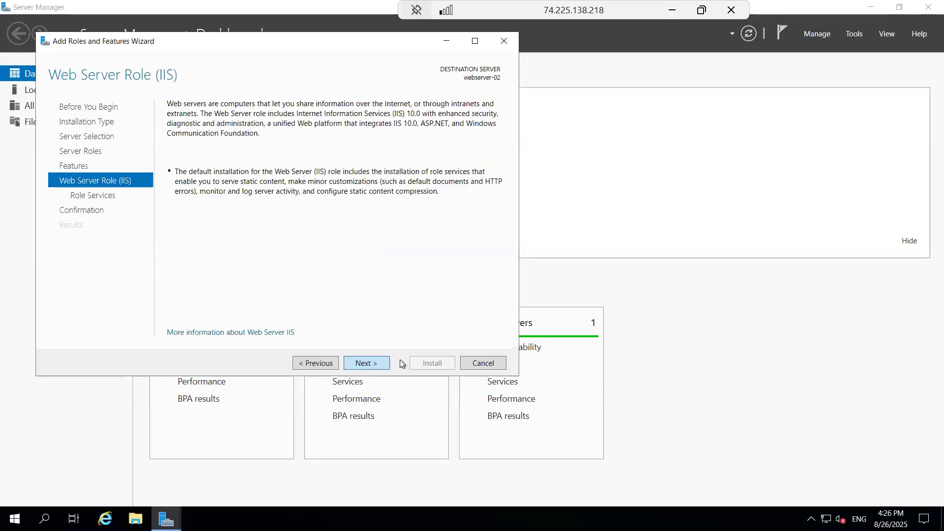
key("Return")
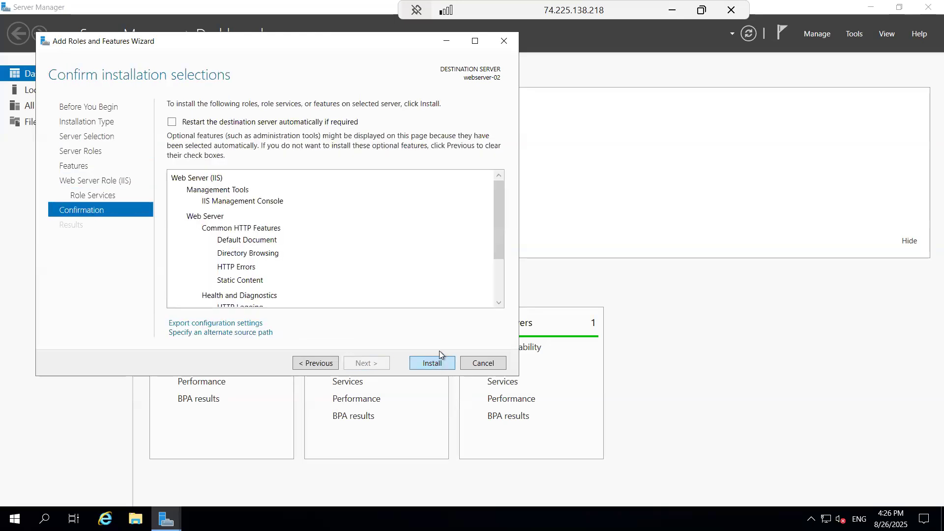
left_click(439, 355)
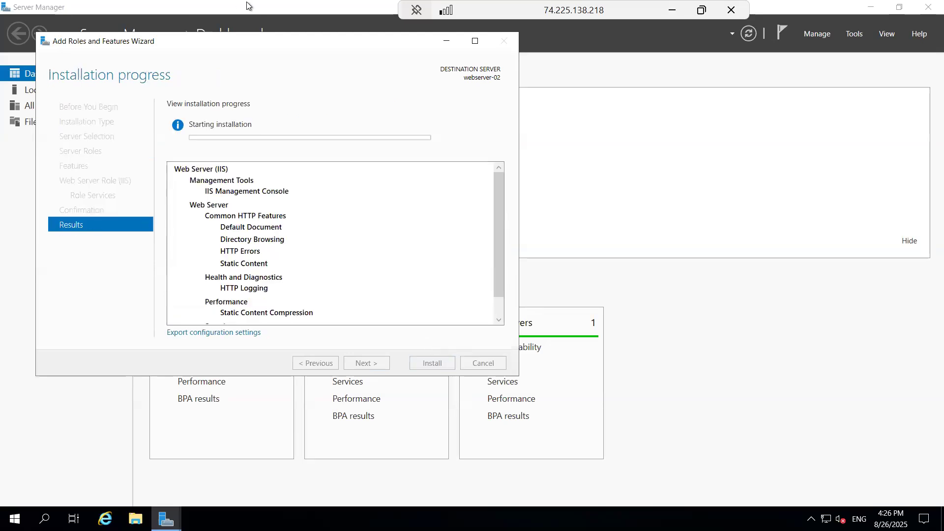
double_click(165, 5)
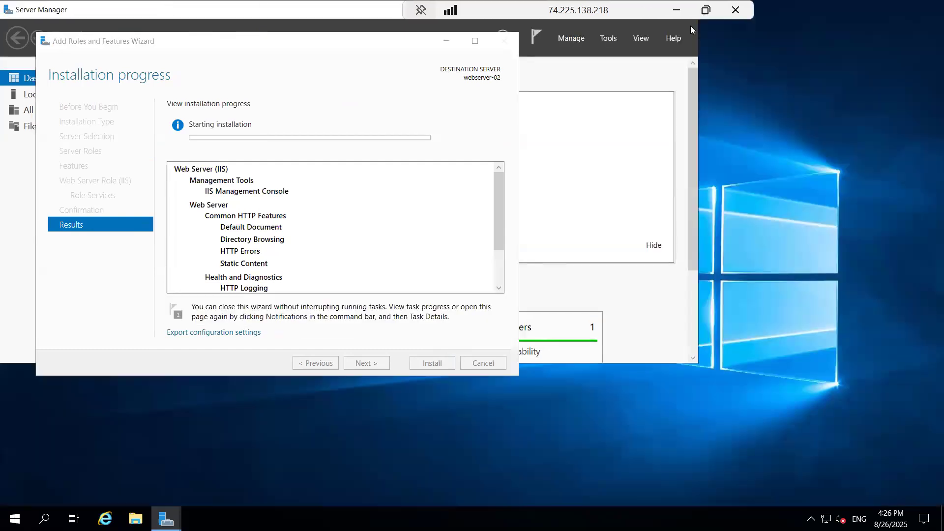
- Place the webserver-01 and webserver-02 remote sessions side by side, then bring the Miro diagram forward
left_click(701, 10)
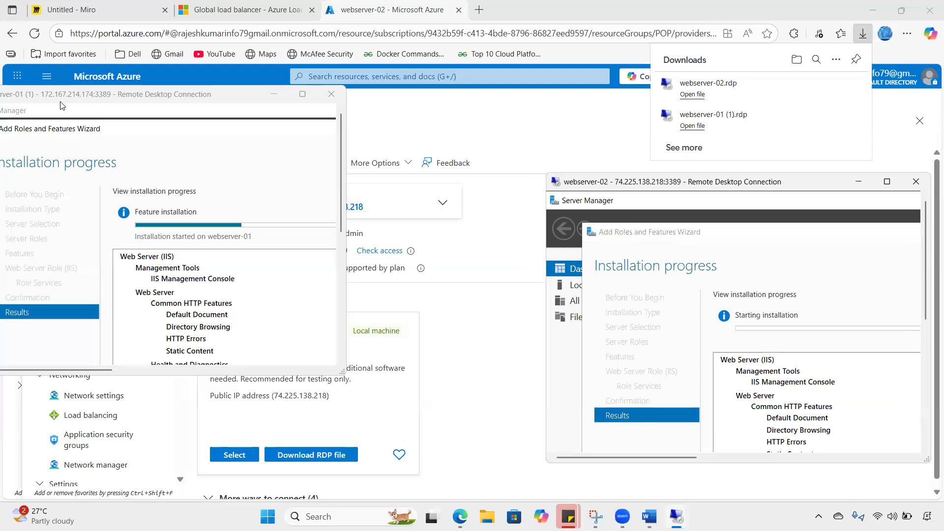
left_click(74, 100)
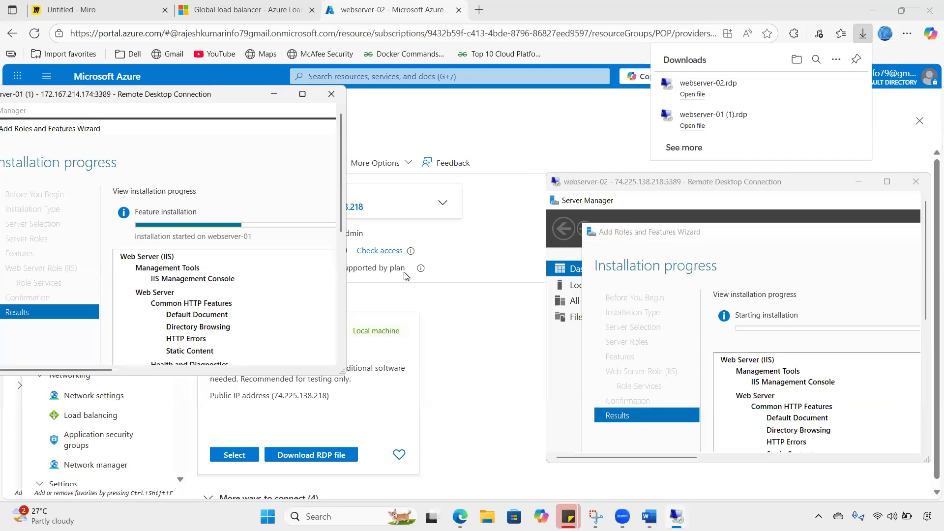
left_click_drag(75, 100, 211, 189)
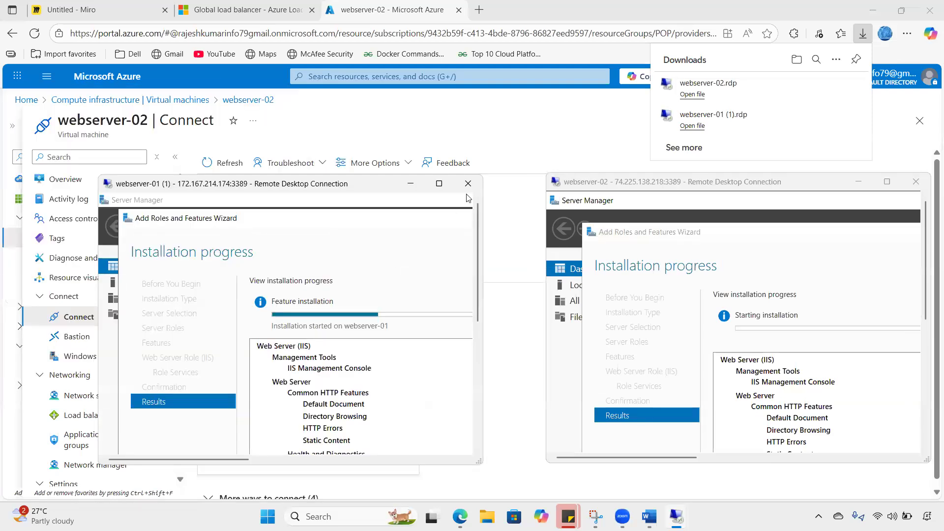
left_click(583, 107)
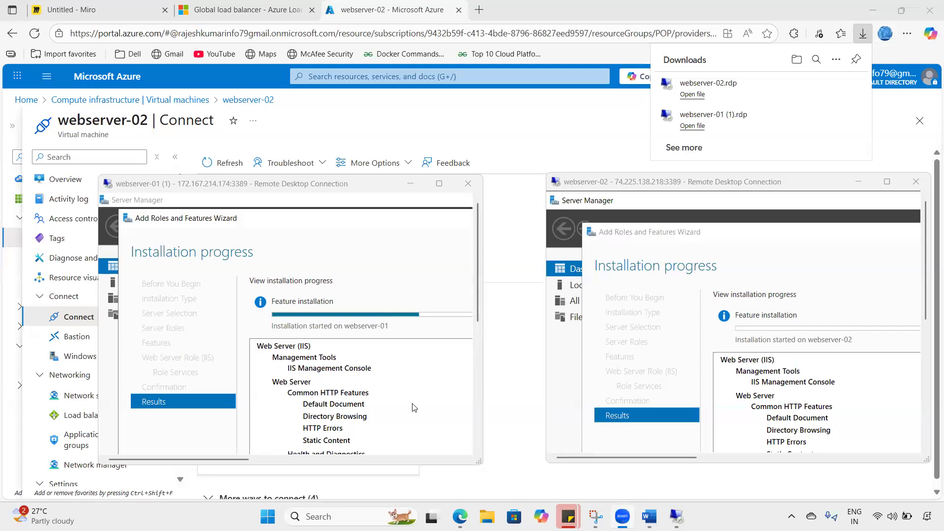
left_click(69, 7)
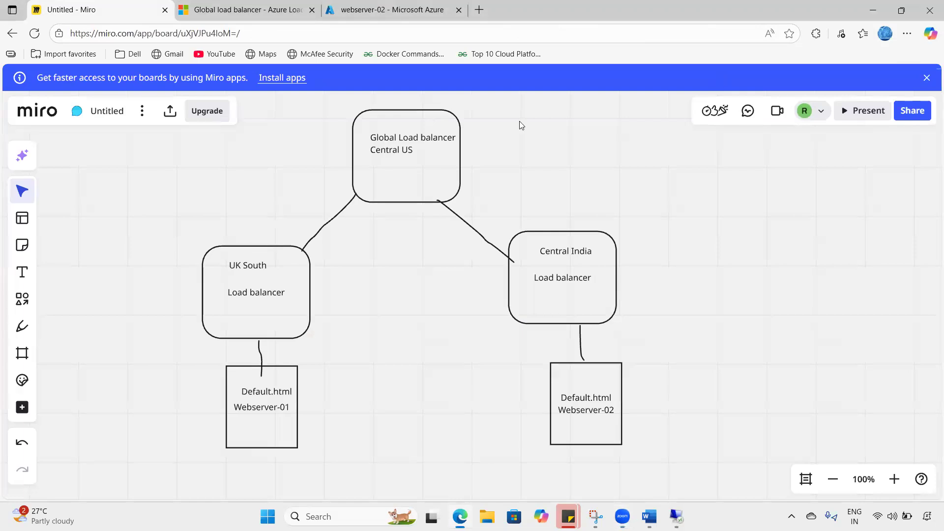
mouse_move(163, 247)
left_mouse_down()
mouse_move(693, 295)
mouse_move(276, 503)
mouse_move(202, 244)
mouse_move(233, 256)
left_mouse_up()
left_click_drag(522, 268, 553, 265)
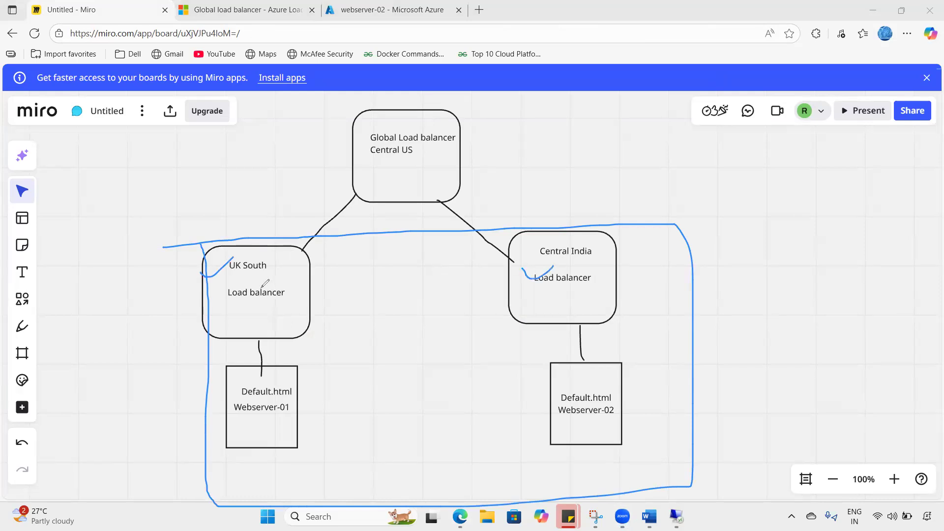
left_click_drag(242, 277, 254, 267)
left_click_drag(241, 300, 249, 304)
left_click_drag(571, 300, 590, 292)
mouse_move(360, 146)
left_mouse_down()
mouse_move(329, 148)
mouse_move(458, 142)
mouse_move(350, 156)
mouse_move(356, 176)
mouse_move(409, 172)
left_mouse_up()
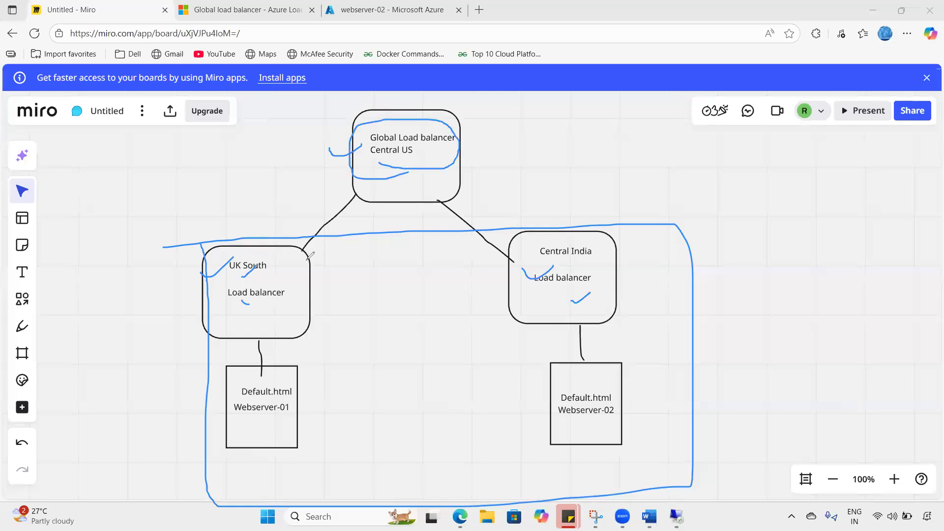
left_click_drag(177, 265, 228, 246)
left_click_drag(478, 279, 511, 267)
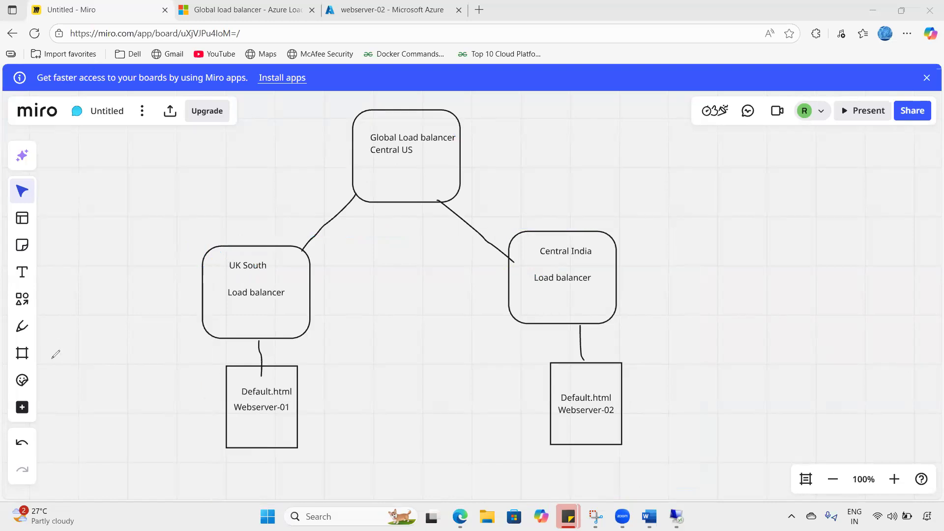
- Maximise the webserver-01 session, then close the finished IIS installation wizard and Server Manager
left_click(361, 7)
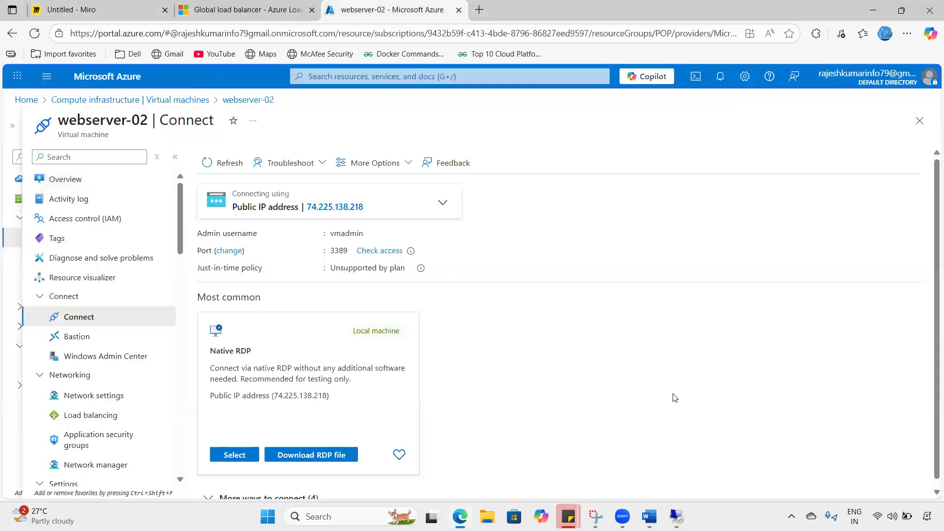
left_click(678, 515)
left_click(615, 456)
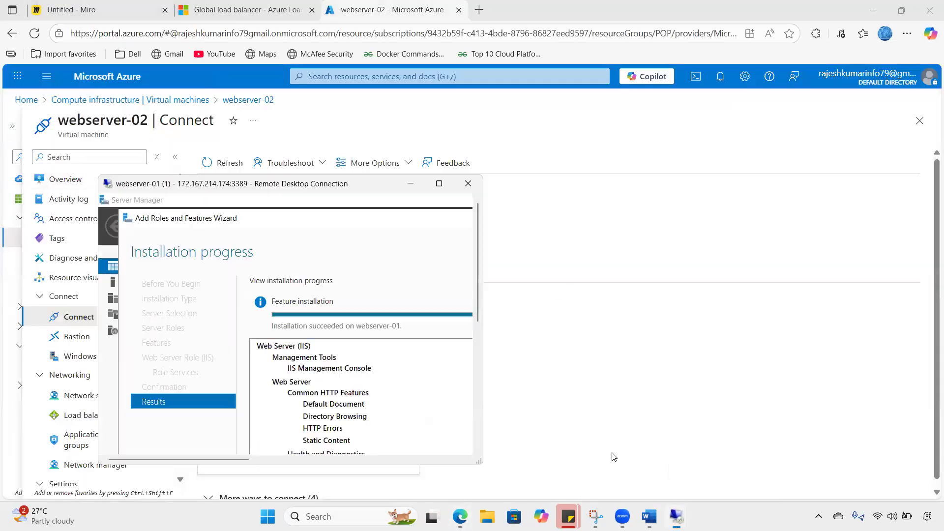
left_click(676, 516)
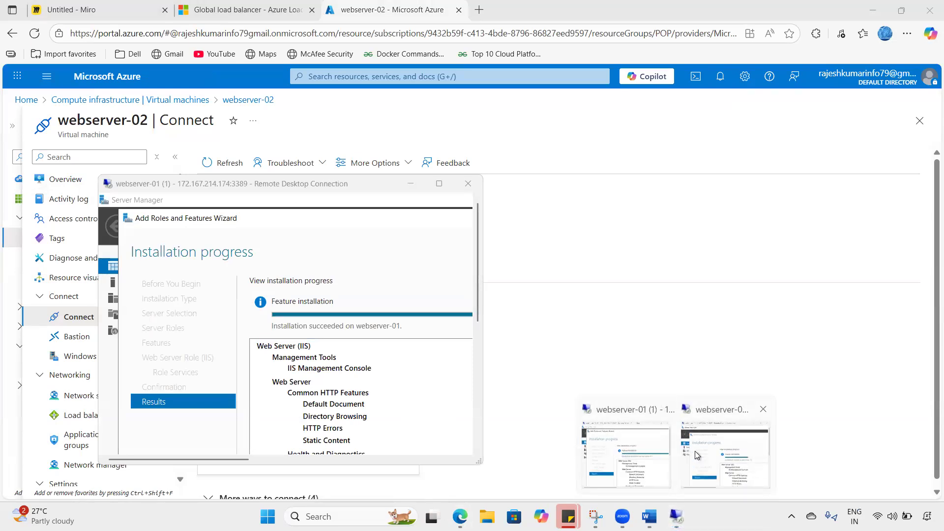
left_click(694, 450)
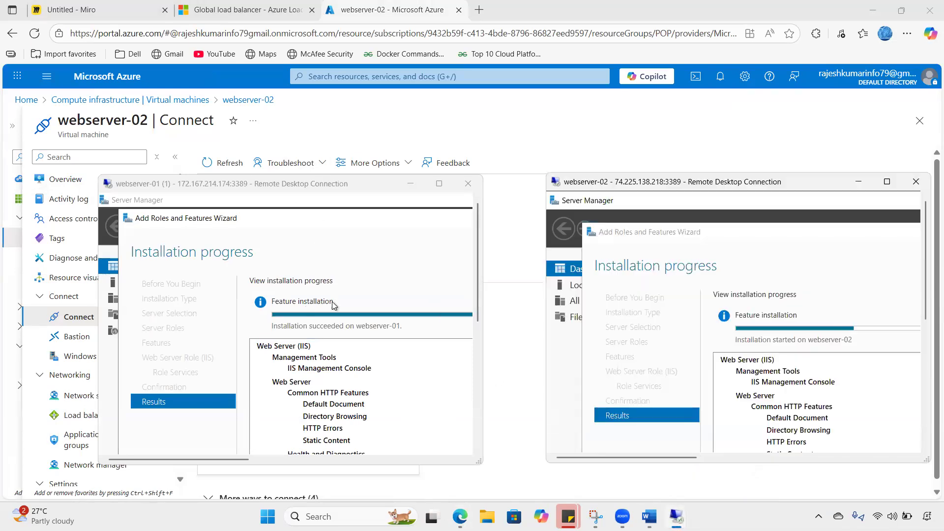
double_click(262, 193)
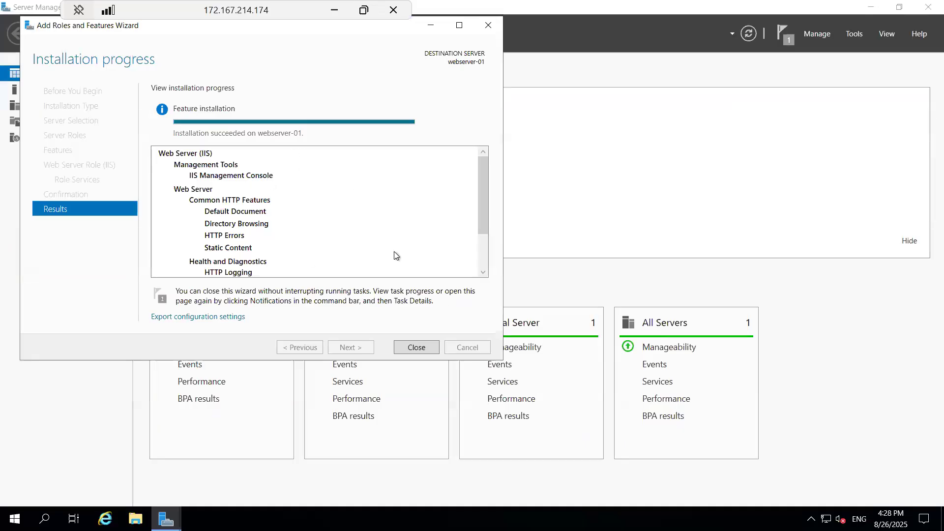
left_click(405, 347)
left_click(927, 6)
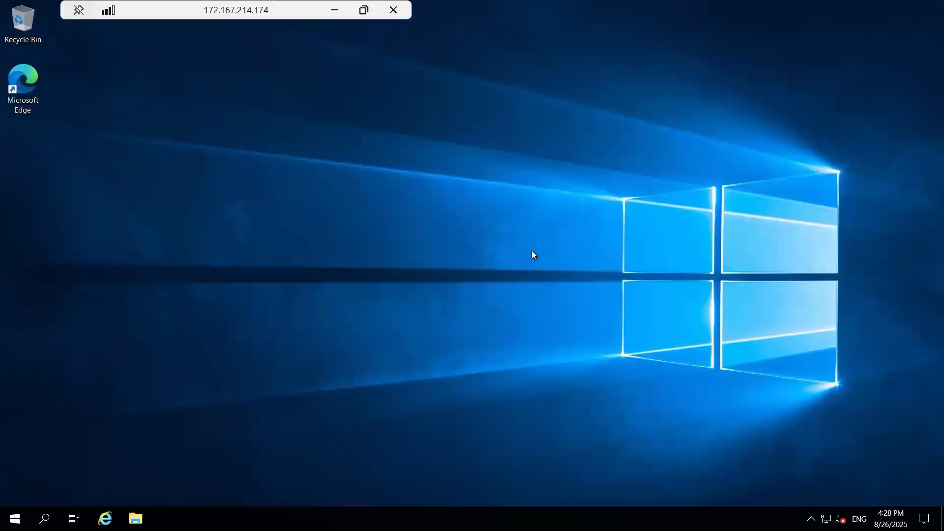
- Launch Notepad on webserver-01 and type '<h1> This is my webpage hosted on UK south region <h1/>'
key("super+r")
type("notepad")
key("Return")
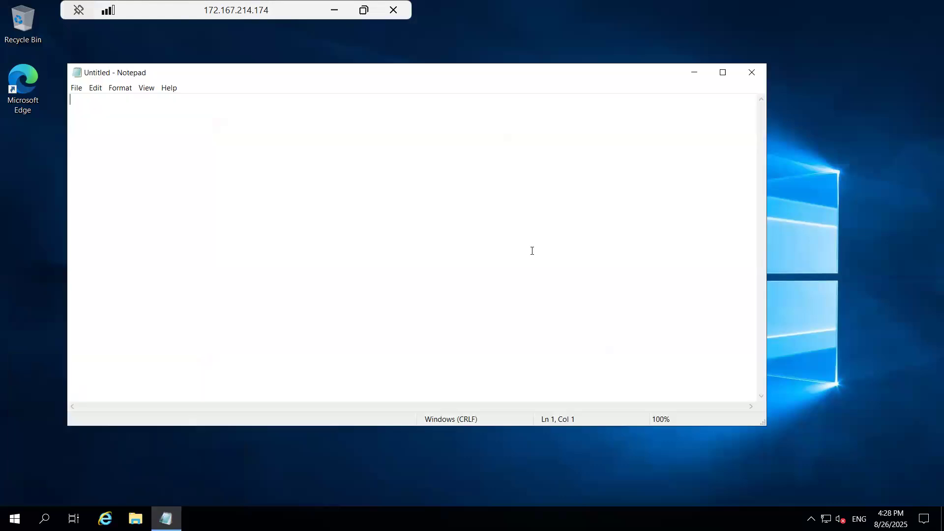
type("<h1> This is my webpage ")
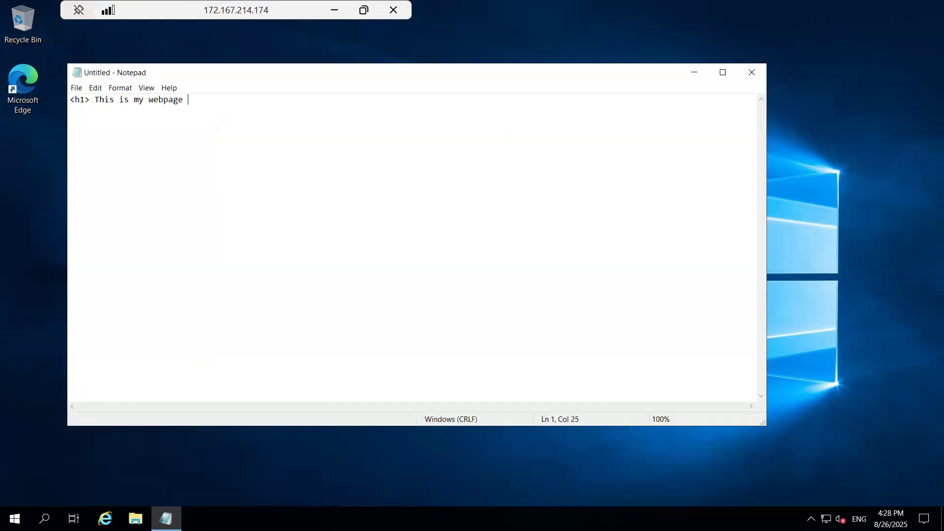
type("hosted on UK south region <h1/>")
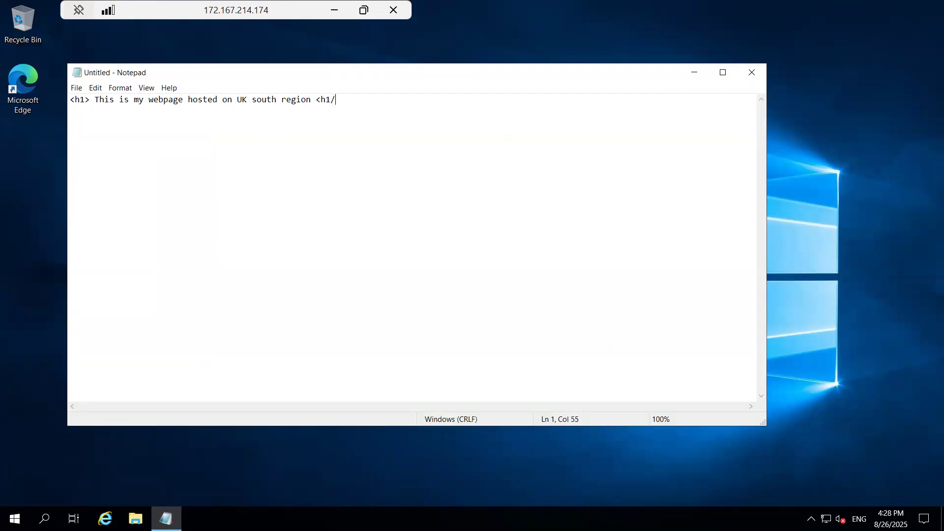
left_click(76, 88)
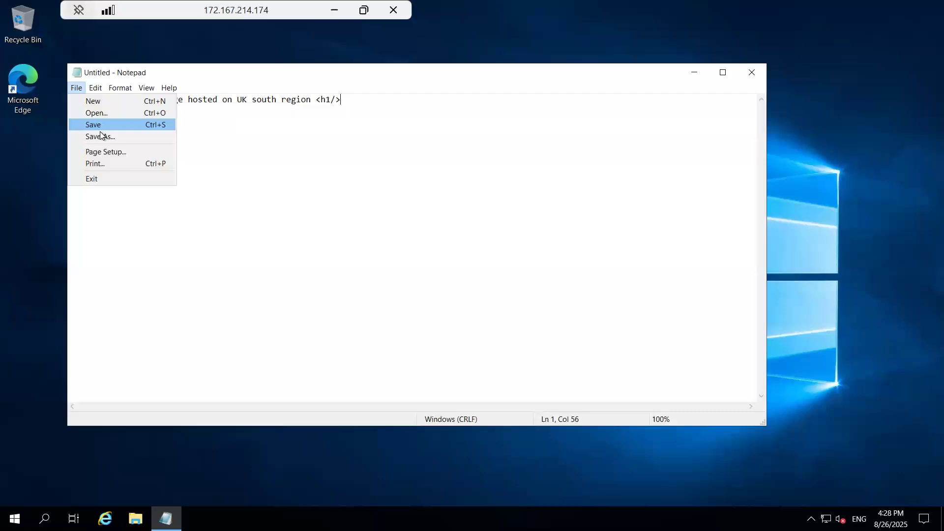
- Save the Notepad page as default.html, type All Files, in C:\inetpub\wwwroot on webserver-01
left_click(101, 137)
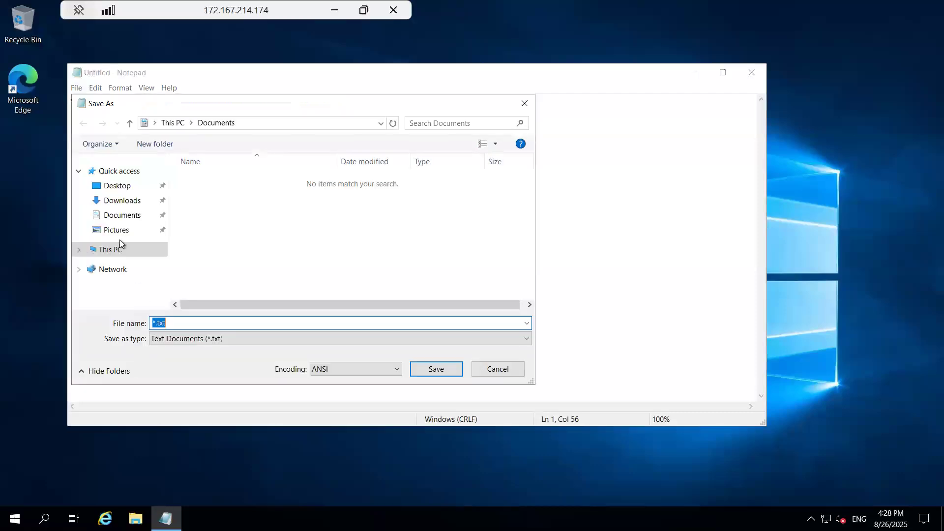
left_click(117, 251)
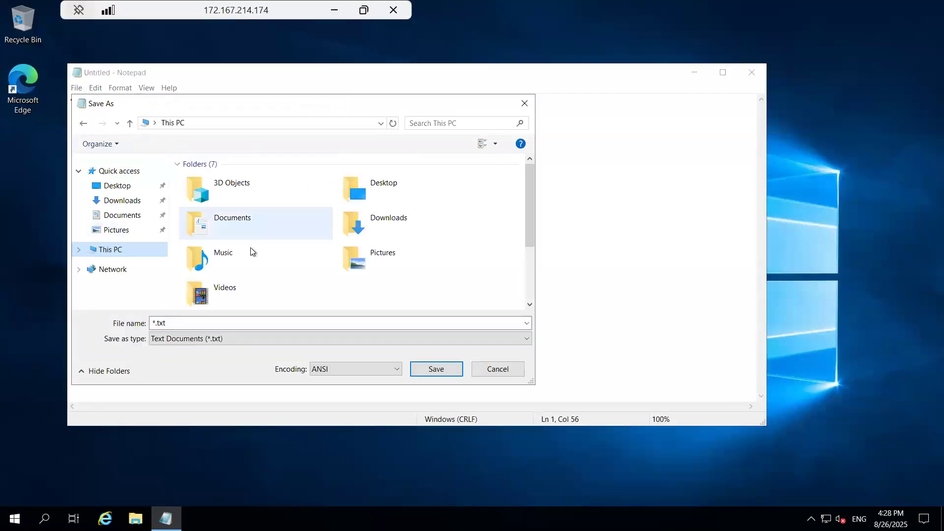
scroll(249, 247, "down", 2)
double_click(238, 249)
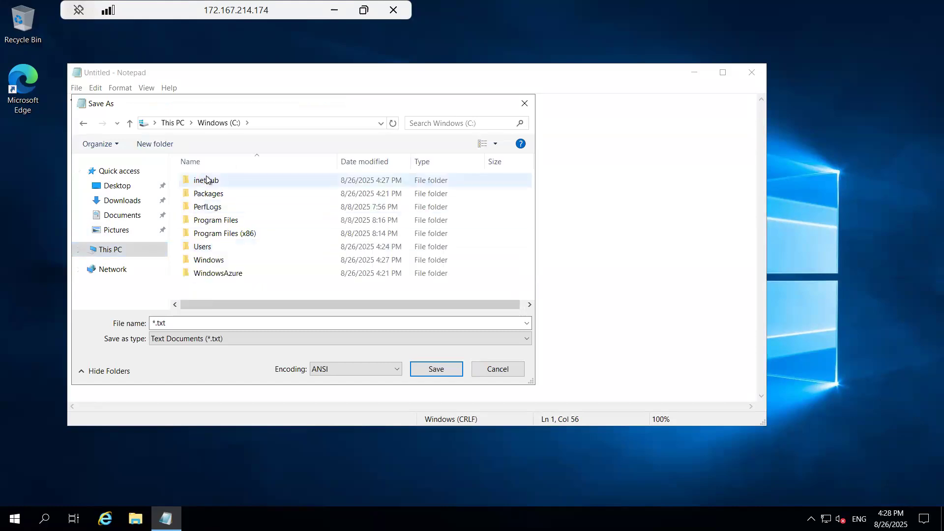
double_click(206, 180)
double_click(208, 233)
left_click(184, 328)
type("default.htm")
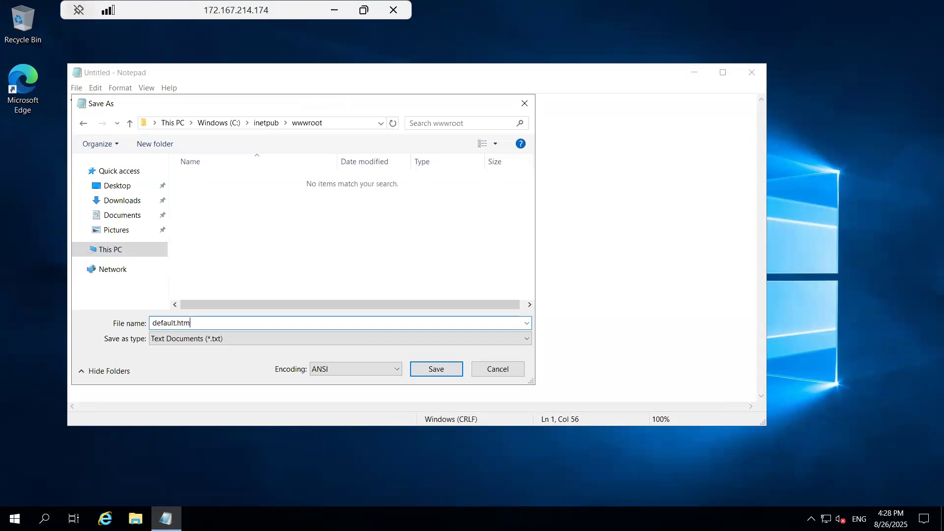
left_click(189, 343)
left_click(337, 362)
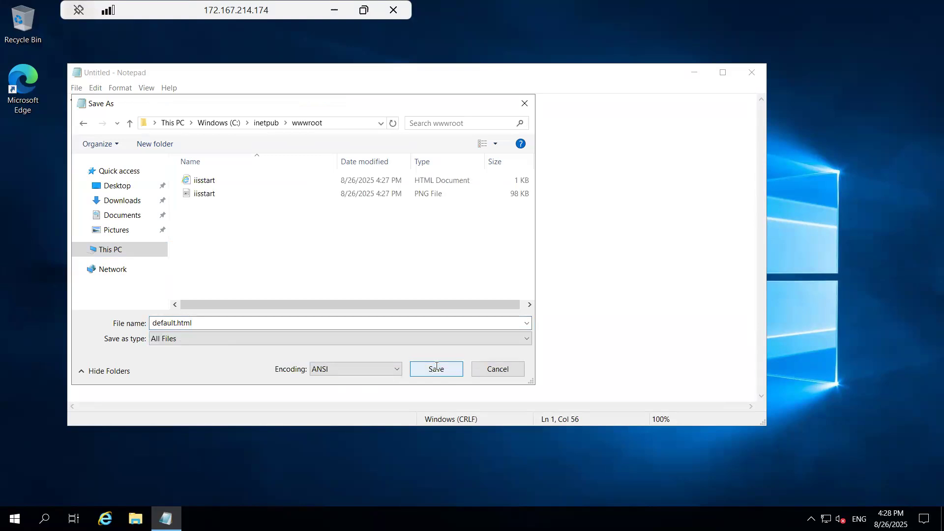
left_click(433, 369)
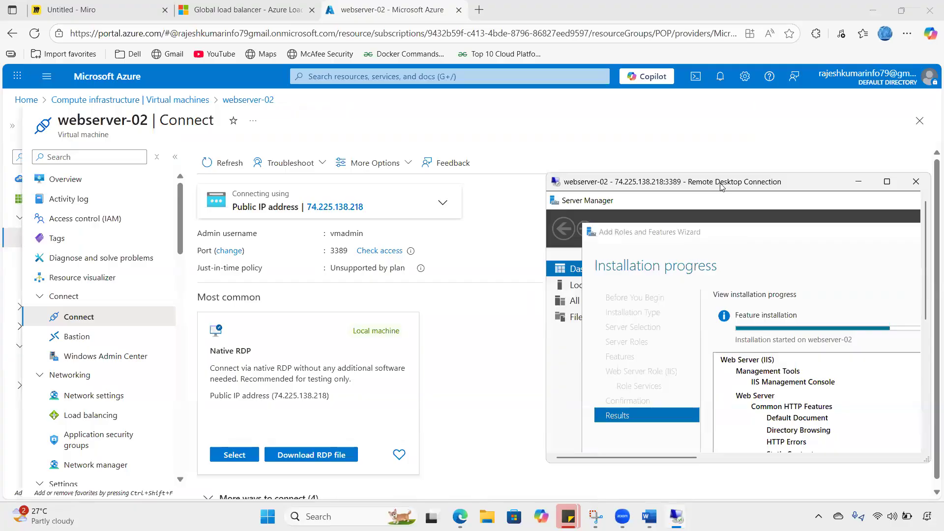
- Maximise webserver-02 and write '<h1> This is my web server hosted in central India region' in Notepad
double_click(721, 185)
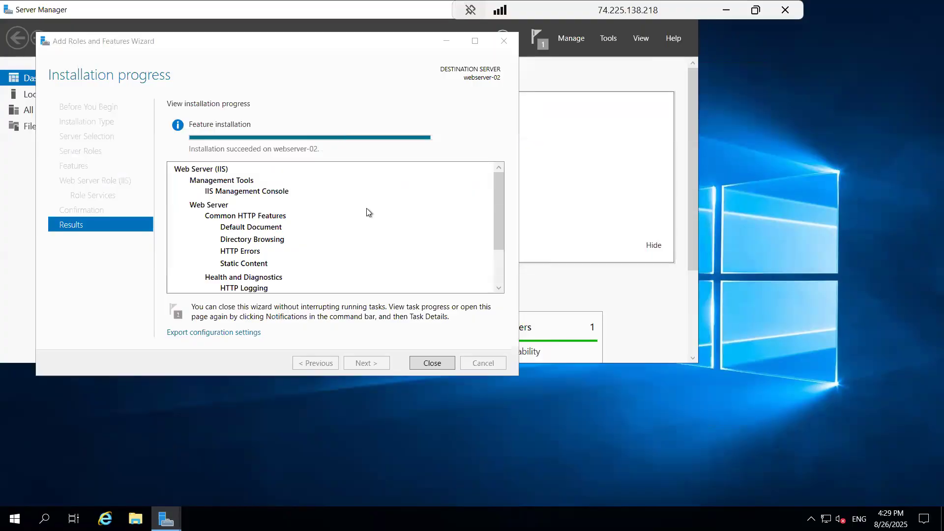
key("super+r")
type("note")
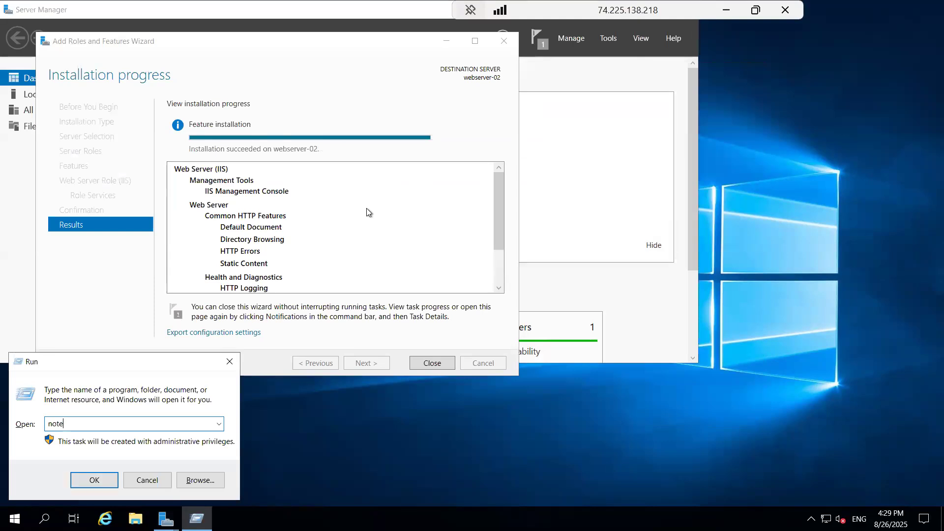
type("pad")
key("Return")
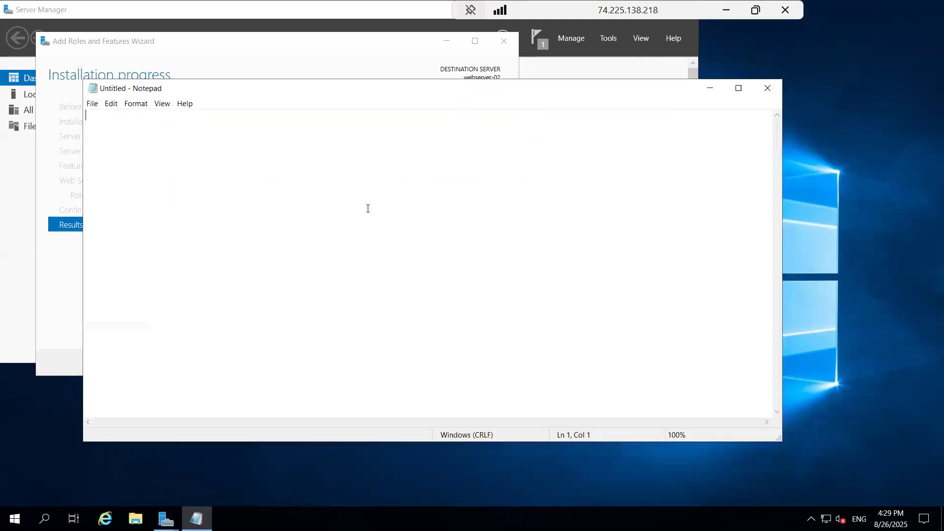
type("<h1> This is my web server hos")
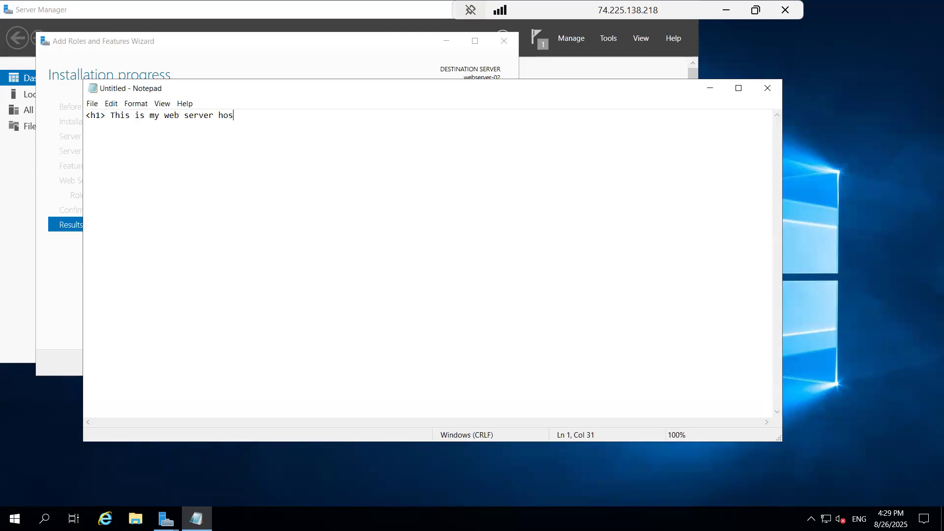
type("ted on cou")
key("BackSpace")
key("BackSpace")
key("BackSpace")
key("BackSpace")
type("in central india")
key("BackSpace")
key("BackSpace")
key("BackSpace")
key("BackSpace")
key("BackSpace")
type("India region")
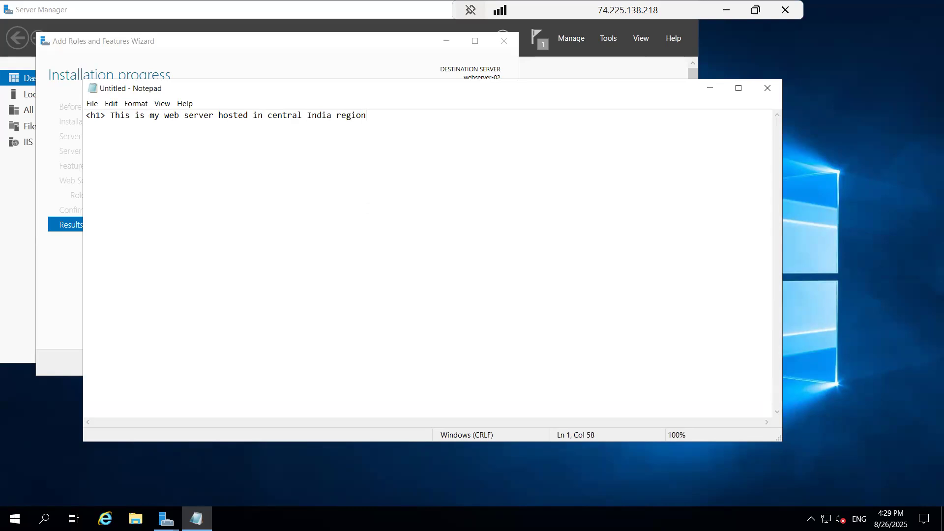
- Close webserver-02's finished IIS installation wizard and Server Manager
key("alt+Tab")
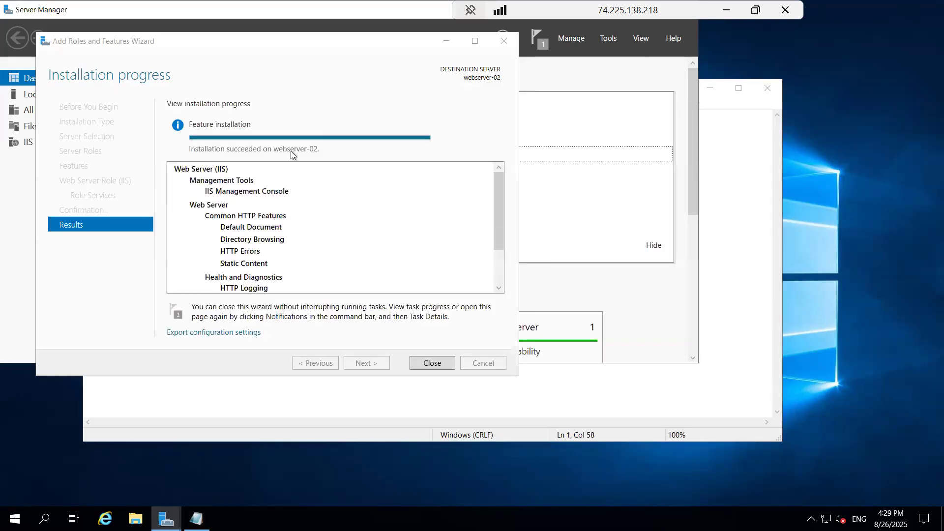
left_click(428, 363)
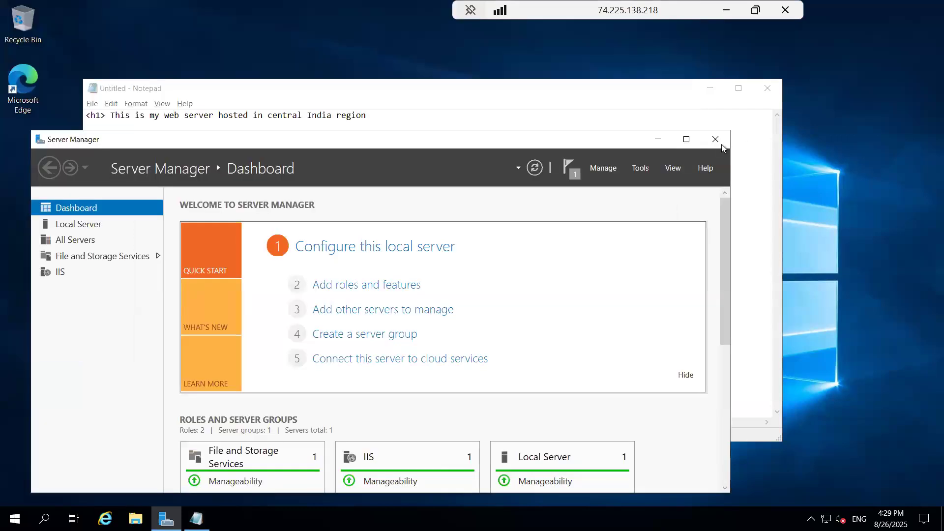
left_click(721, 144)
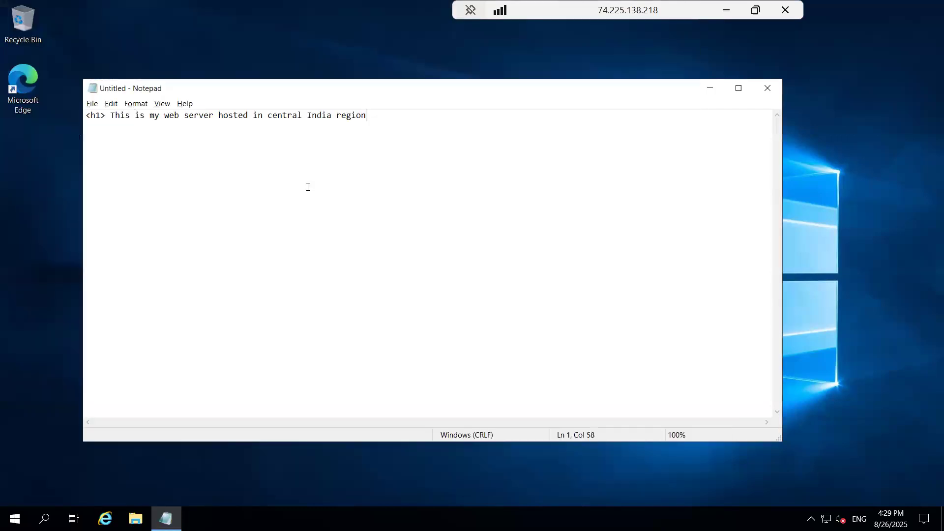
- Save webserver-02's page as default.html (All Files) in C:\inetpub\wwwroot, then return to local Miro
left_click(92, 103)
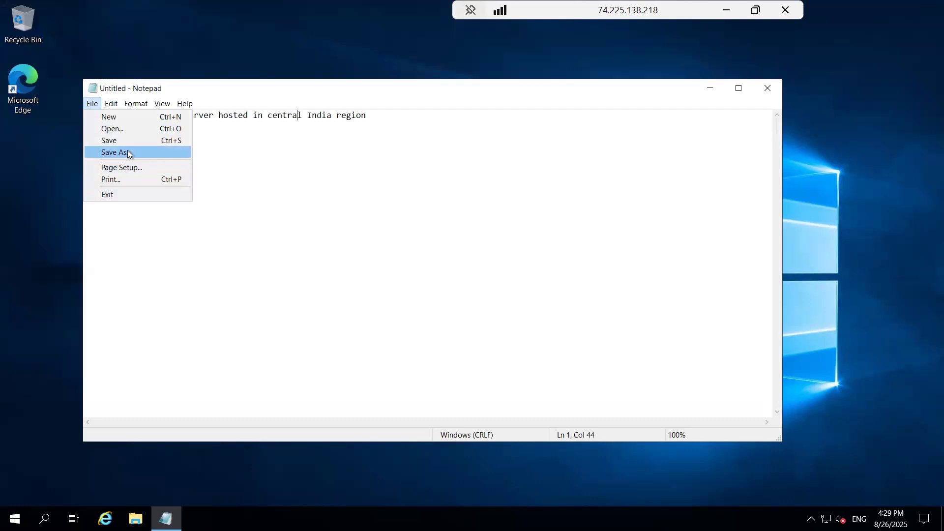
left_click(189, 205)
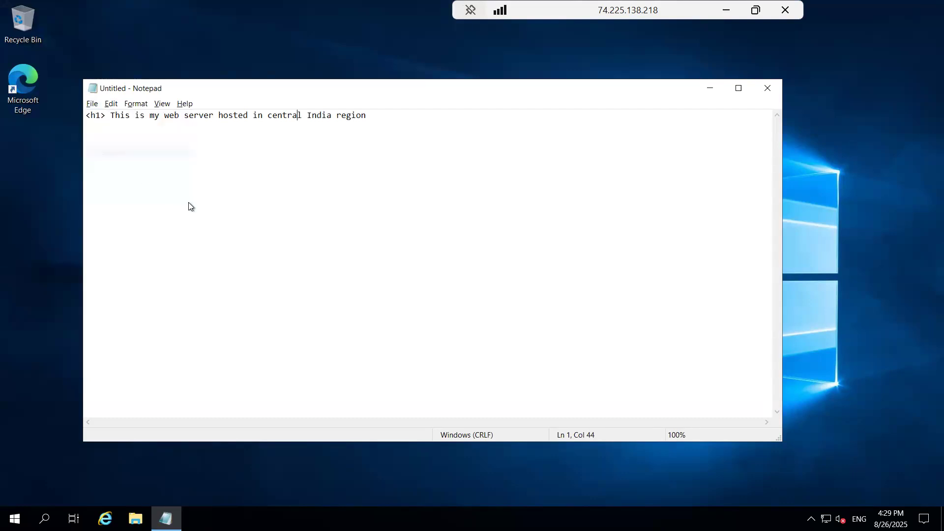
left_click(136, 265)
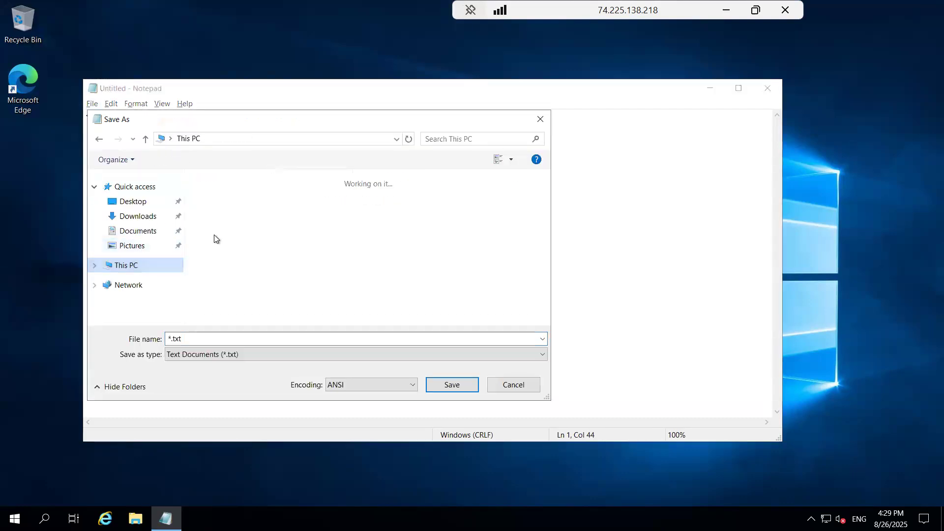
double_click(260, 315)
double_click(241, 197)
double_click(235, 249)
left_click(219, 333)
type("defaul")
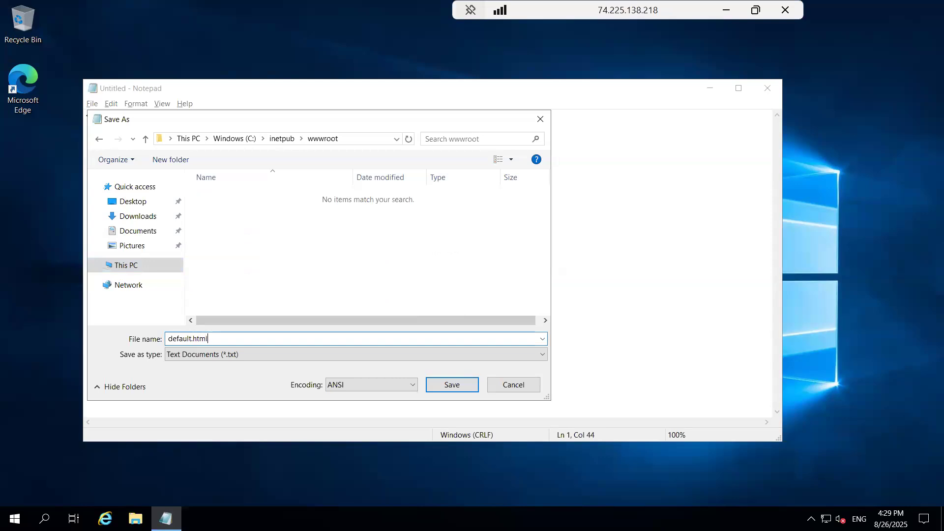
type("t.html")
left_click(317, 353)
left_click(376, 373)
left_click(441, 382)
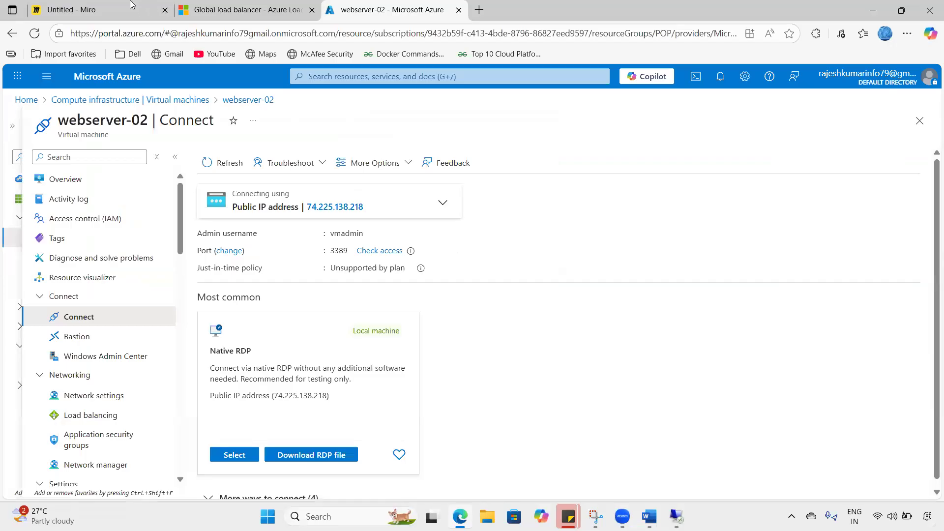
key("ctrl+1")
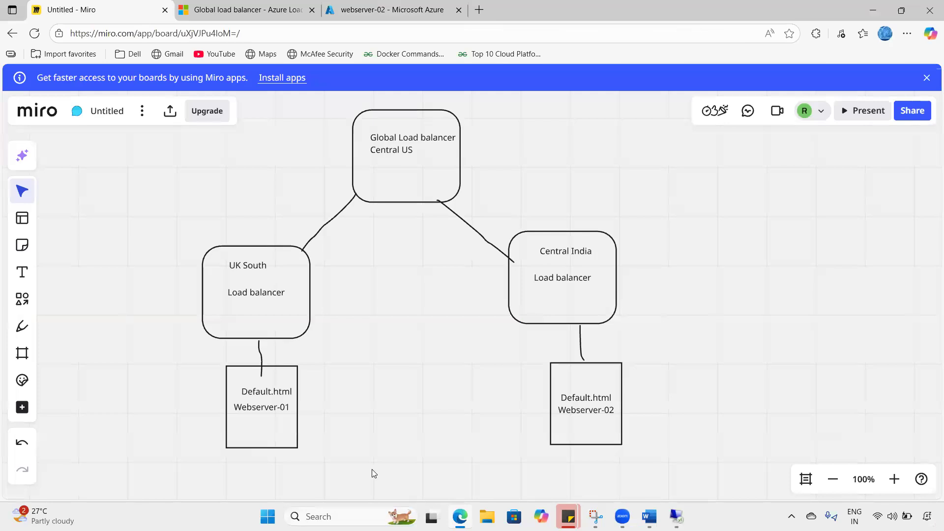
- Copy webserver-02's public IP and load 74.225.138.218/default.html in a new Edge tab
left_click(376, 6)
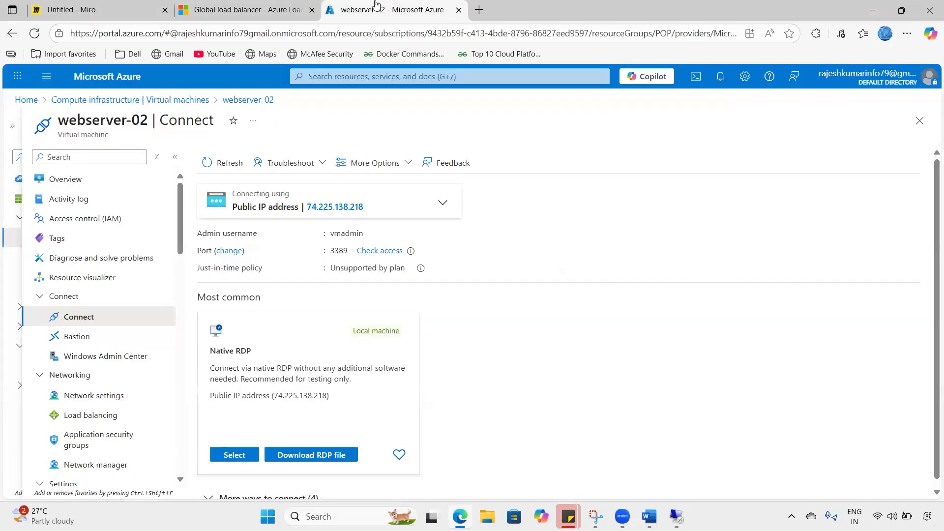
left_click(377, 207)
left_click(478, 9)
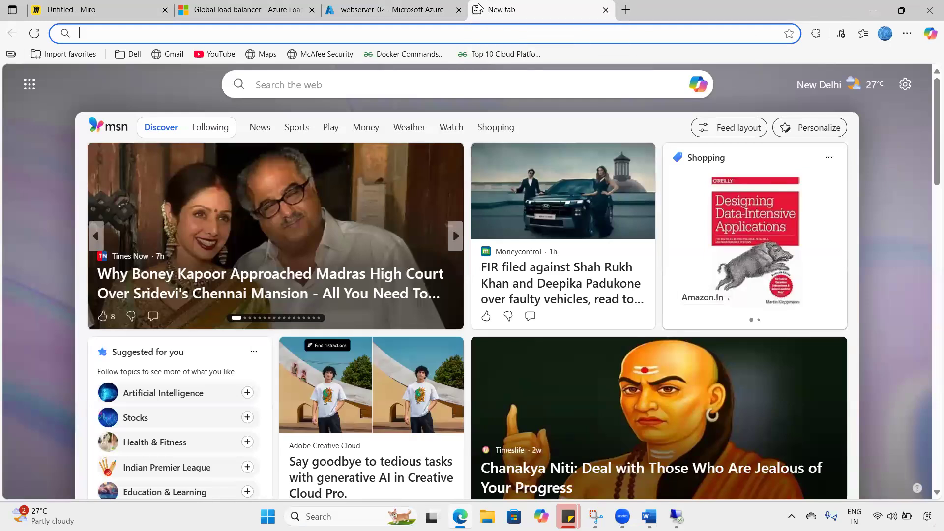
left_click(98, 33)
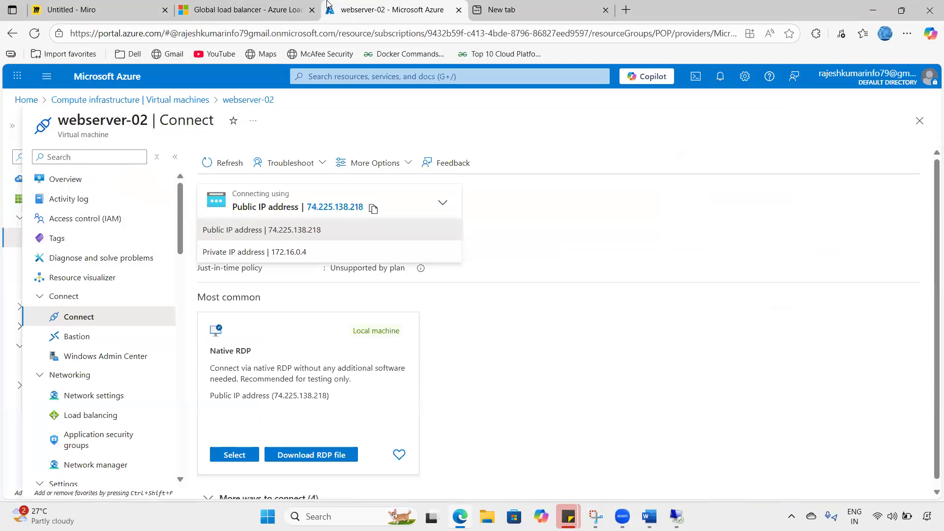
left_click(344, 8)
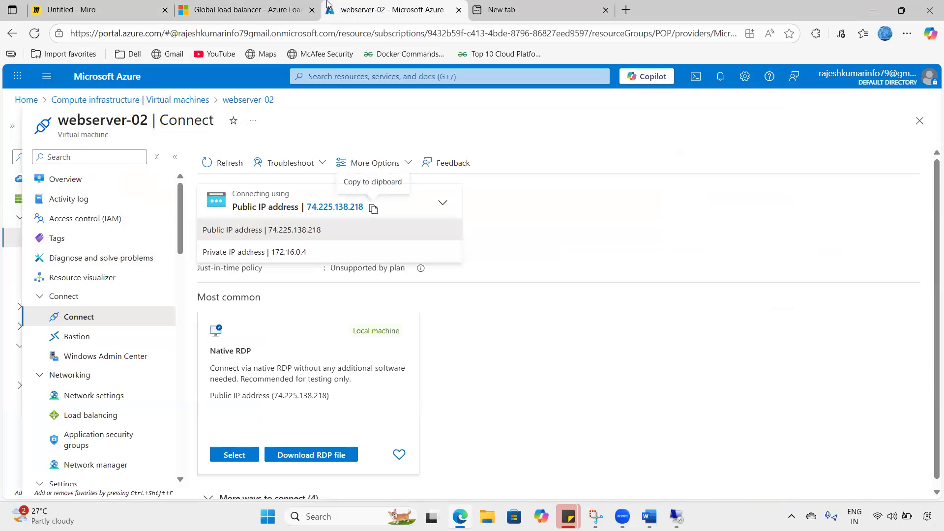
left_click(373, 208)
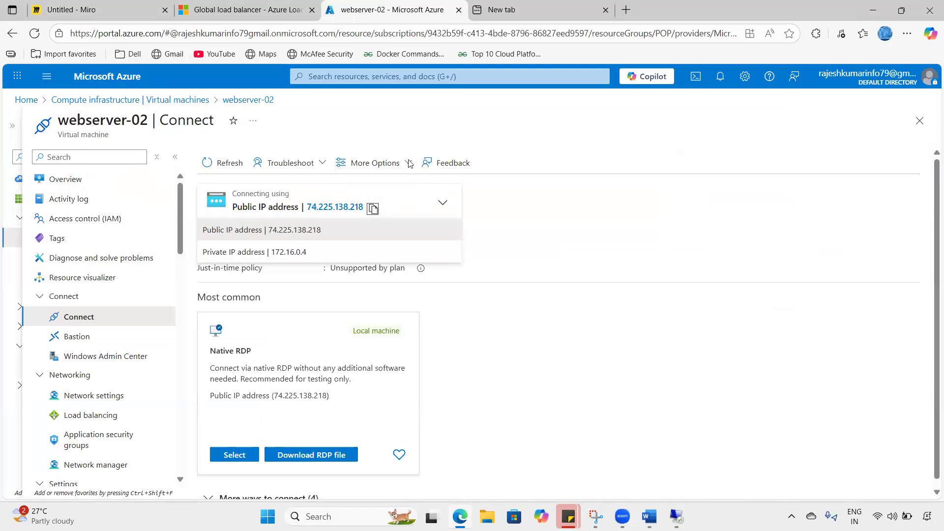
key("ctrl+Tab")
left_click(89, 35)
key("ctrl+v")
type("/default.html")
key("Return")
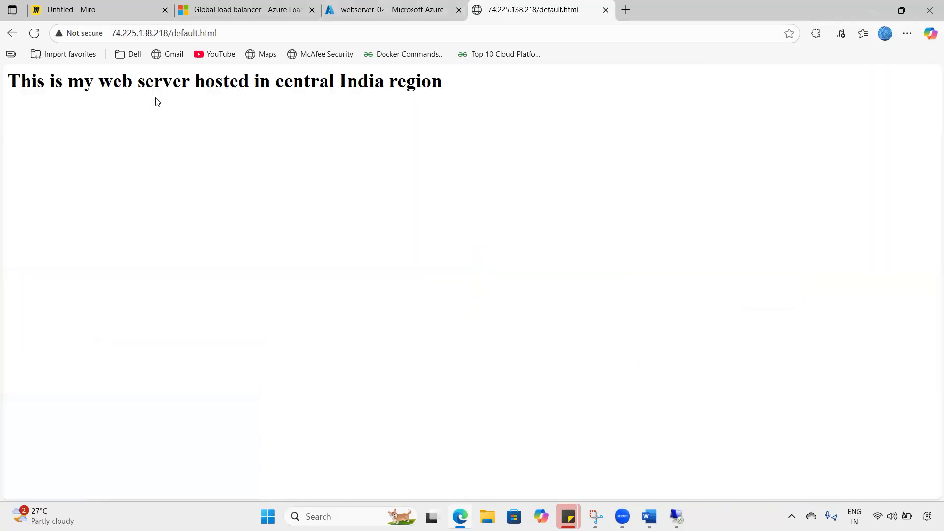
- Highlight the central India region wording on the page, then return to webserver-02 in Azure
left_click_drag(157, 101, 457, 111)
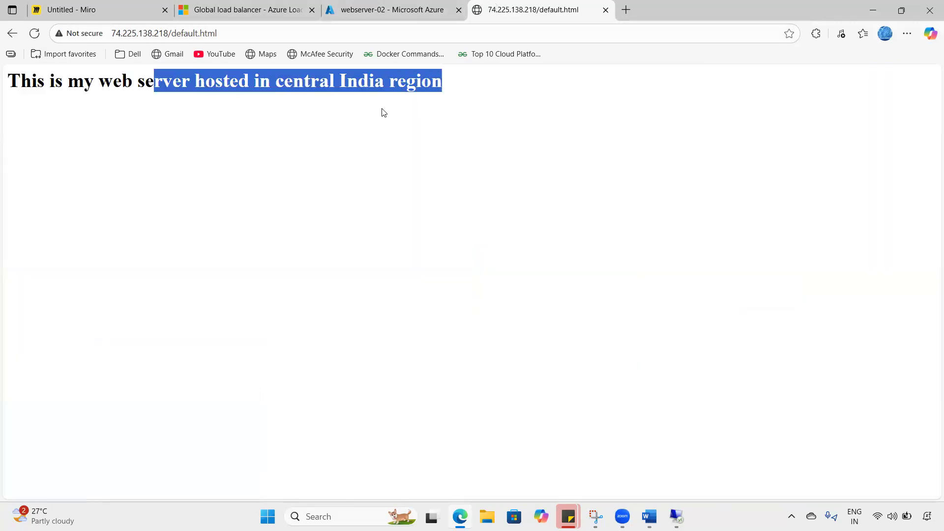
left_click(322, 95)
left_click_drag(292, 94, 434, 100)
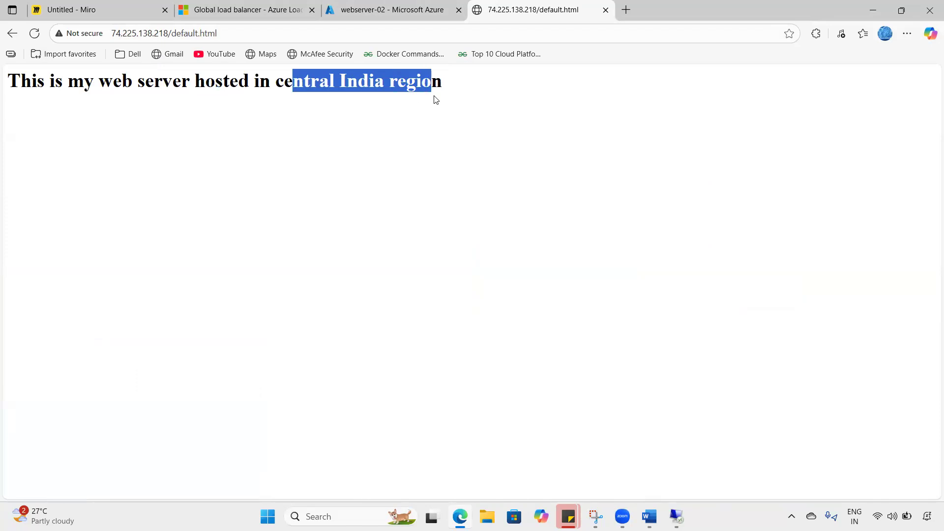
left_click(423, 5)
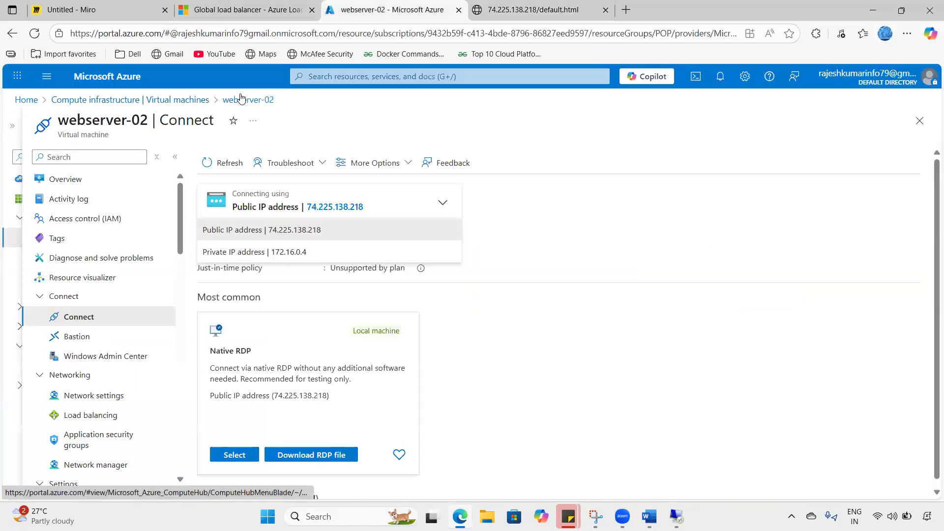
- Copy webserver-01's public IP from its VM page and load 172.167.214.174/default.html
left_click(98, 100)
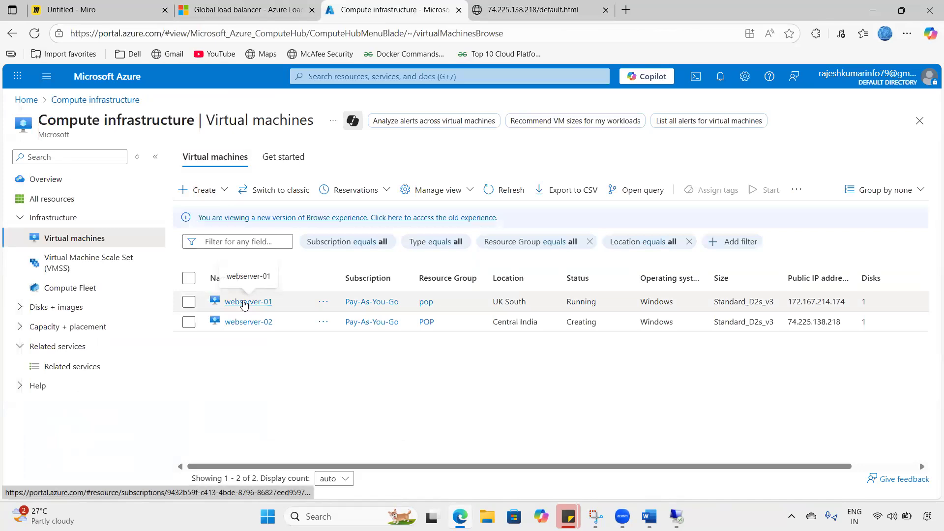
left_click(242, 302)
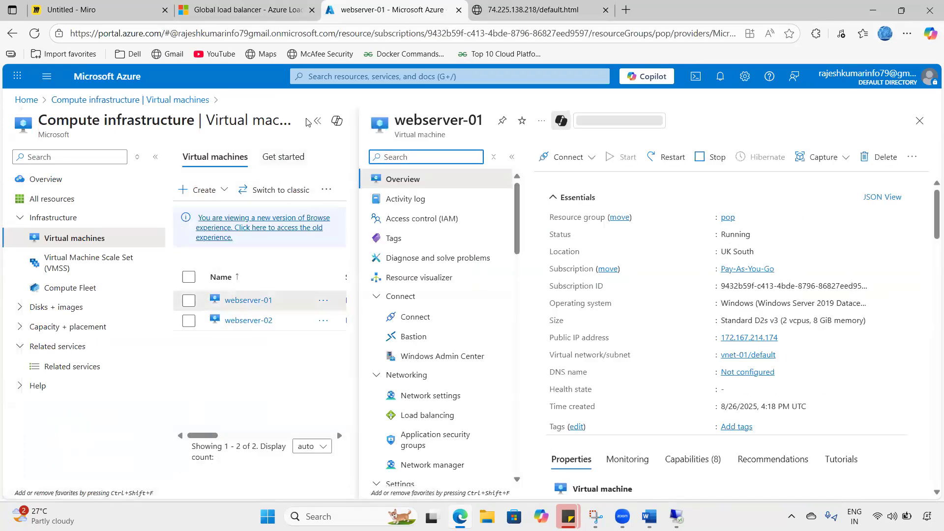
left_click(728, 251)
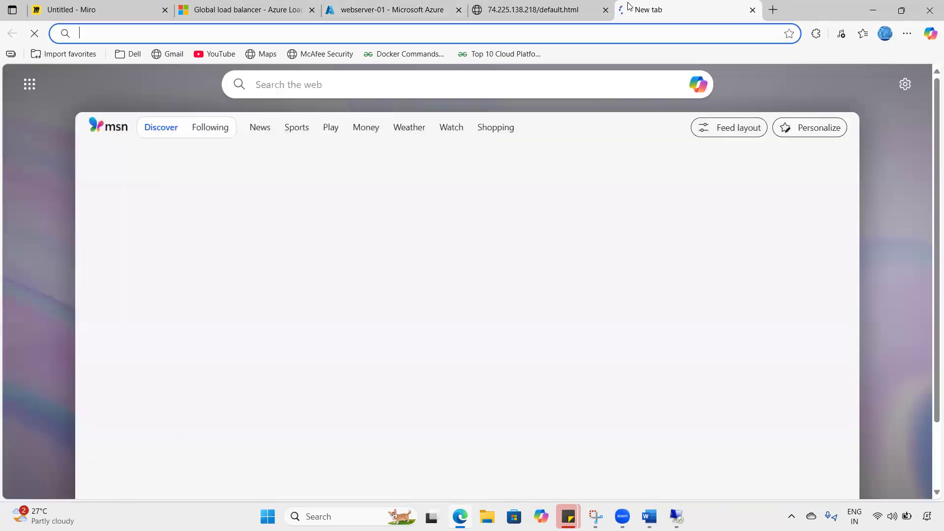
key("ctrl+v")
type("/de")
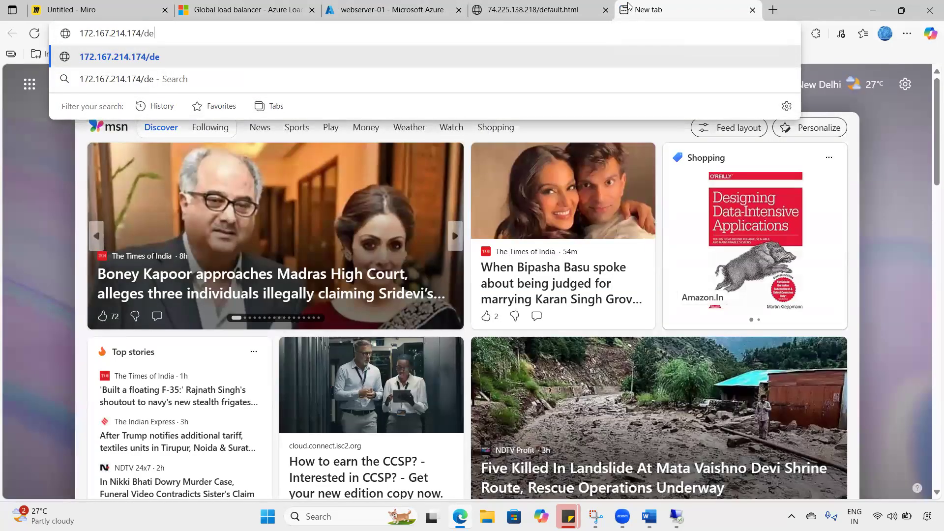
type("fault.htm")
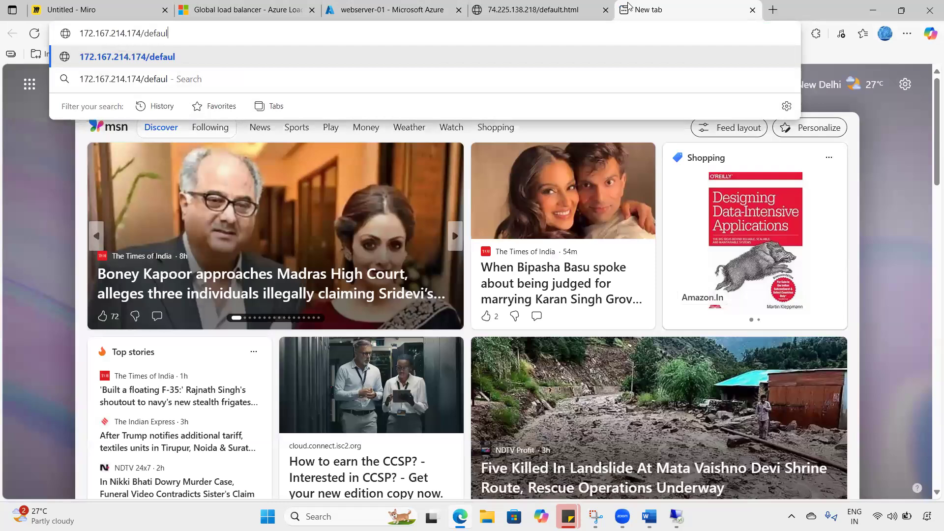
type("l")
key("Return")
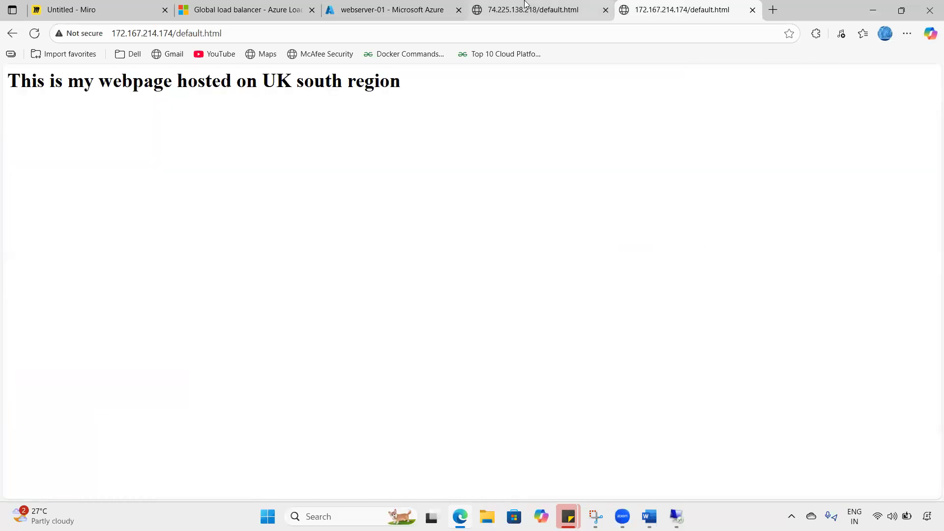
- Compare the UK south and central India pages by highlighting each region's wording
left_click_drag(213, 82, 421, 125)
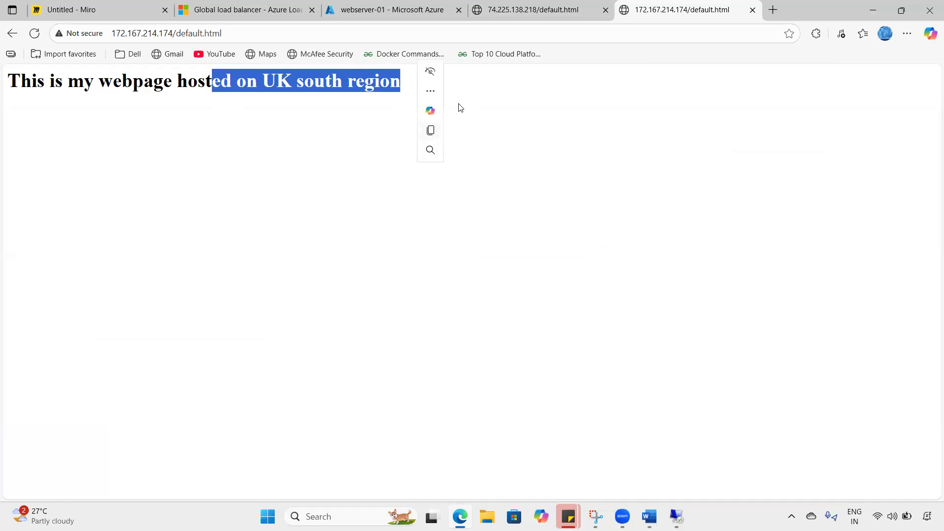
key("ctrl+shift+Tab")
left_click_drag(334, 81, 447, 95)
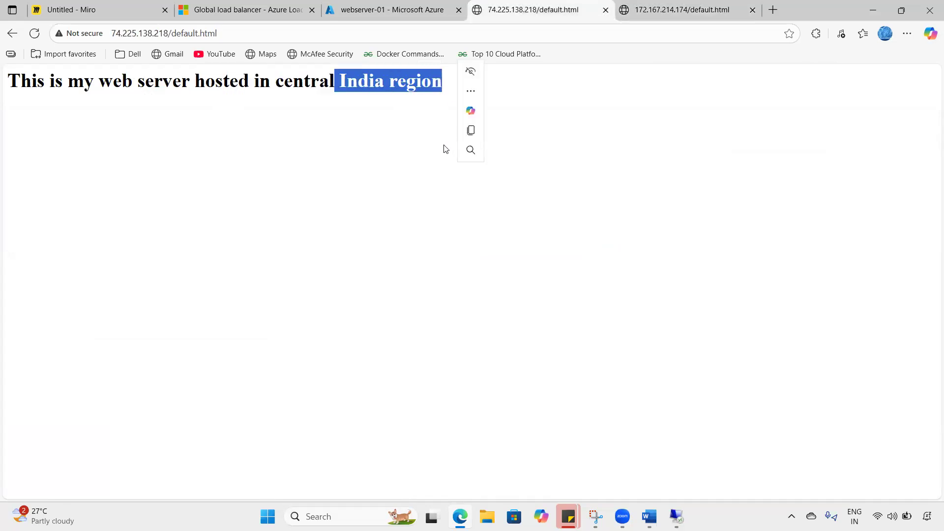
left_click(656, 6)
key("ctrl+shift+Tab")
left_click(657, 5)
- Close both IP test tabs and return to the Miro architecture diagram
left_click(605, 9)
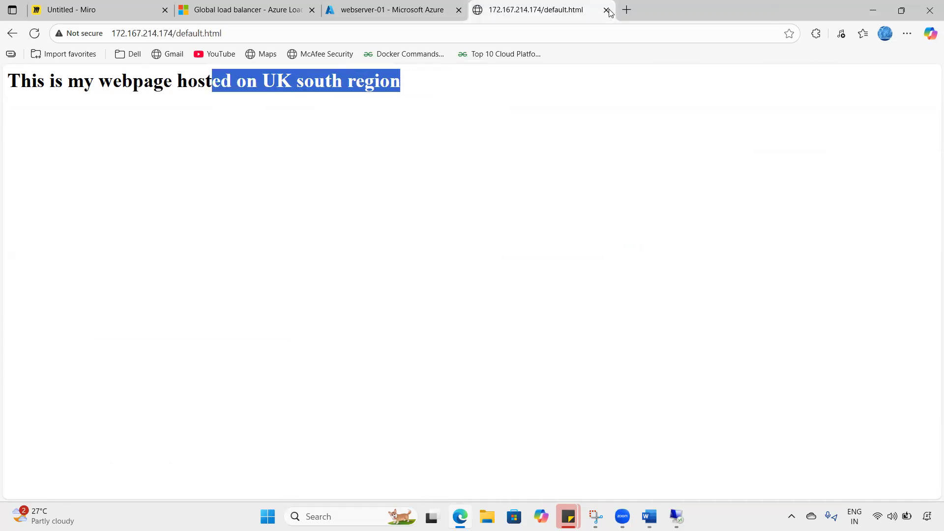
key("ctrl+w")
key("ctrl+Tab")
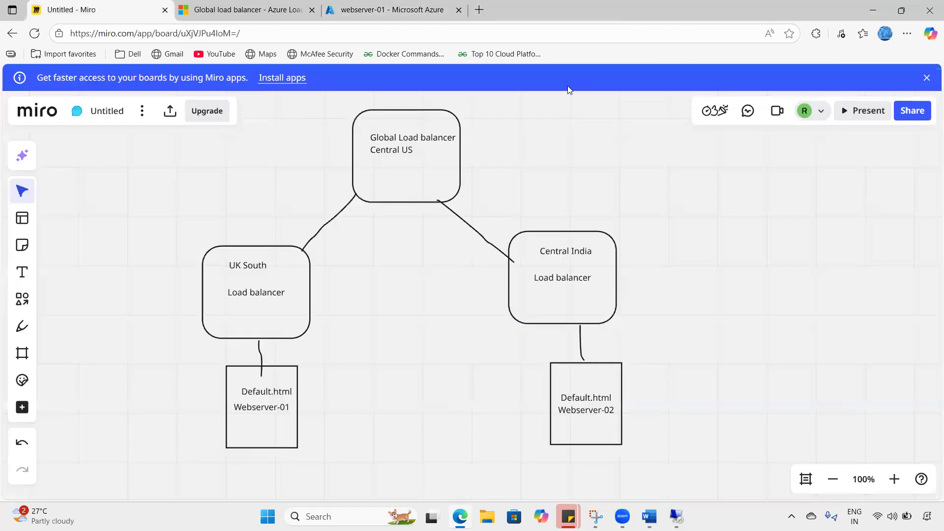
left_click_drag(147, 296, 245, 257)
left_click(232, 294)
mouse_move(304, 295)
left_mouse_down()
mouse_move(225, 284)
mouse_move(223, 300)
mouse_move(249, 297)
left_mouse_up()
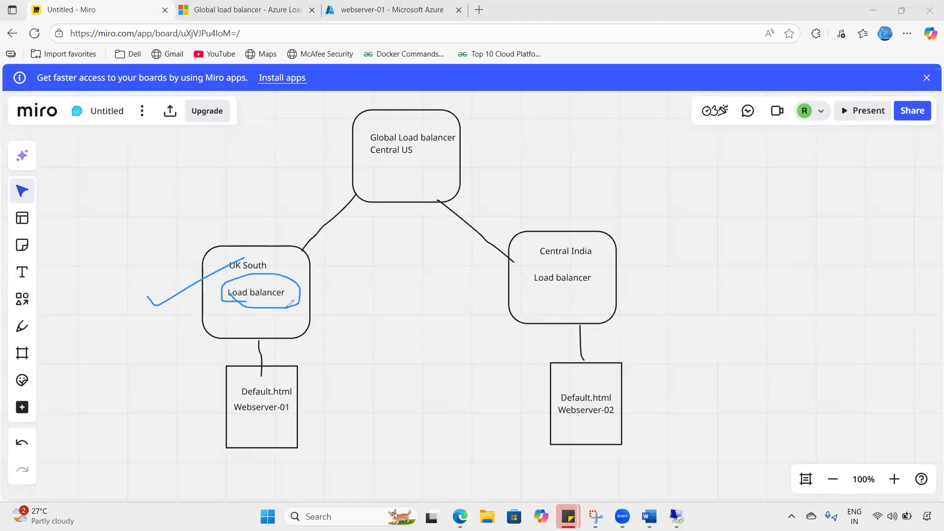
mouse_move(557, 297)
left_mouse_down()
mouse_move(593, 260)
mouse_move(524, 284)
mouse_move(554, 293)
left_mouse_up()
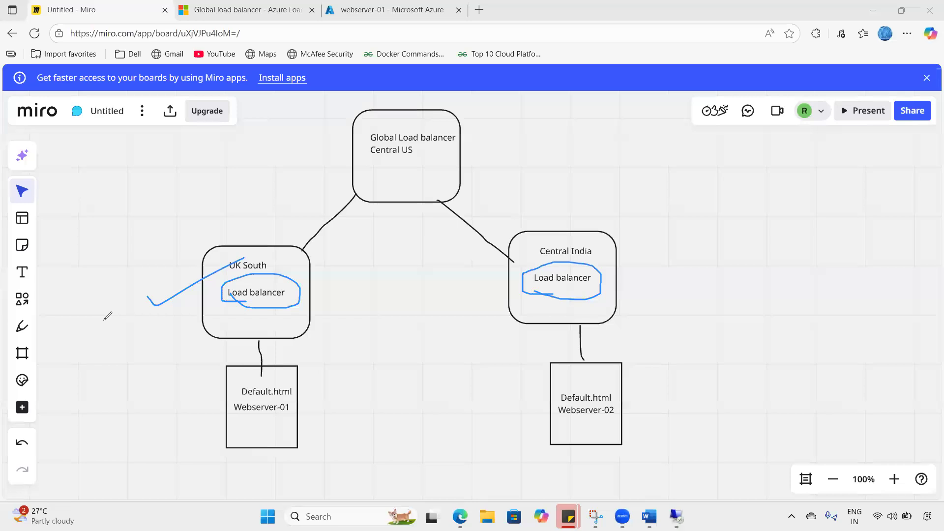
left_click(393, 6)
- From Azure Home, search 'load bal', open Load balancers, and look over the Create options
left_click(123, 79)
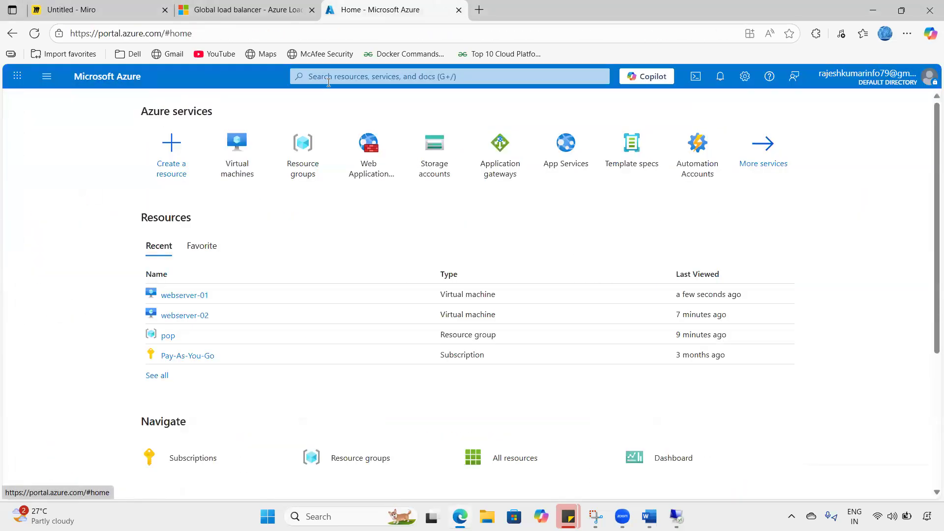
left_click(328, 77)
type("load bal")
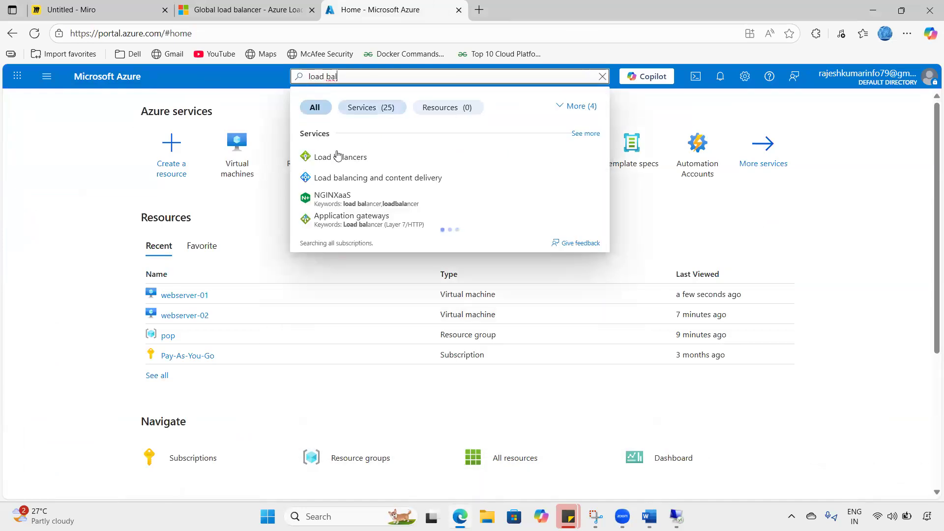
left_click(338, 157)
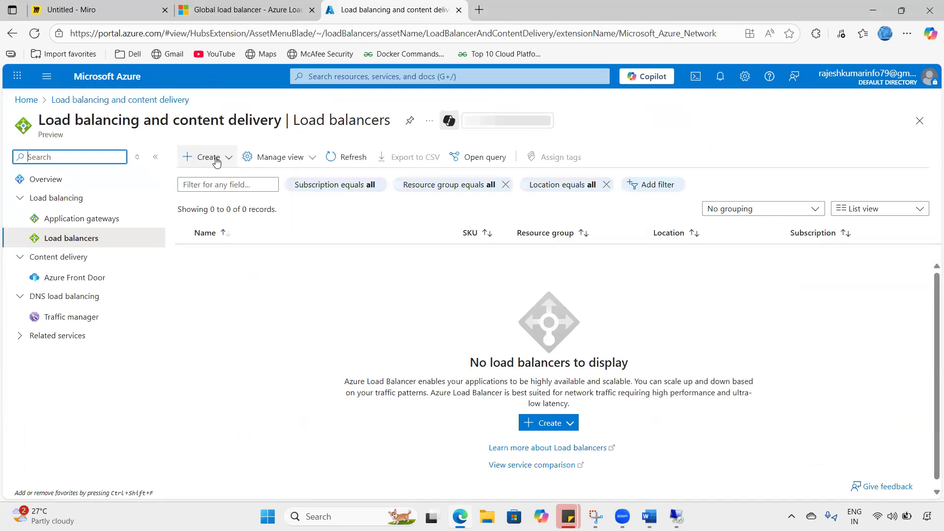
left_click(208, 156)
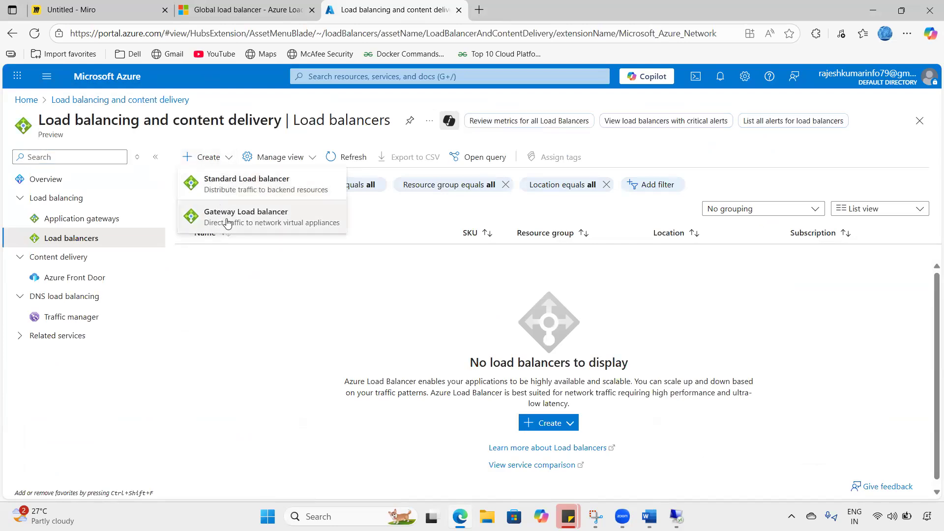
left_click(242, 193)
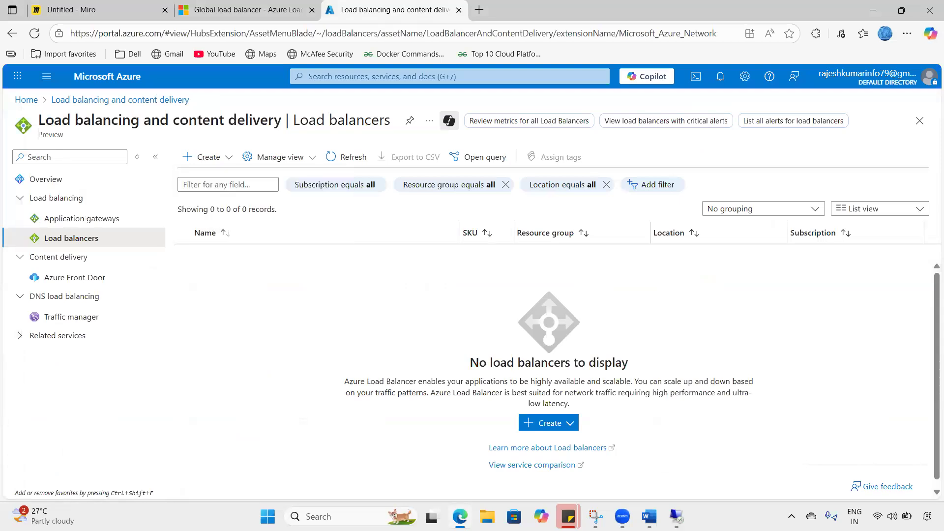
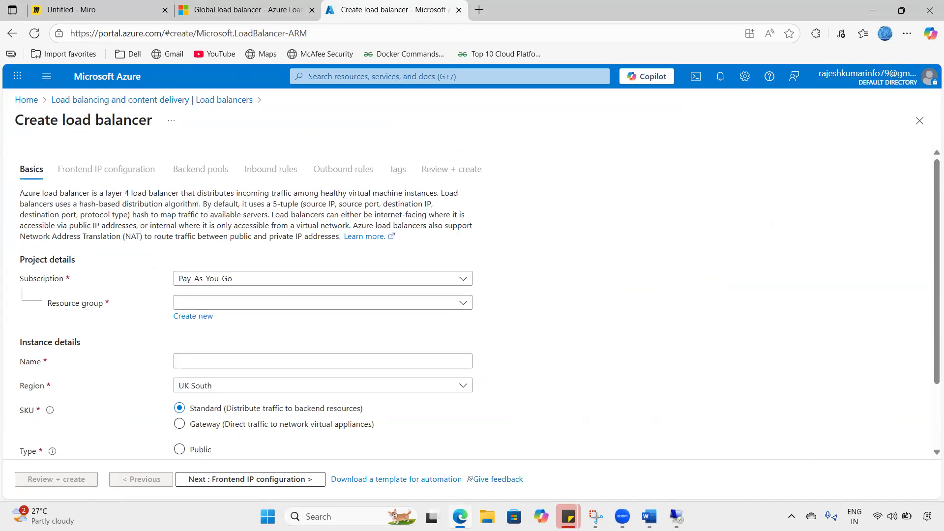
- Fill in Basics: resource group pop, name uksouthlb-01, UK South, Standard SKU, Public type
left_click(196, 305)
left_click(196, 364)
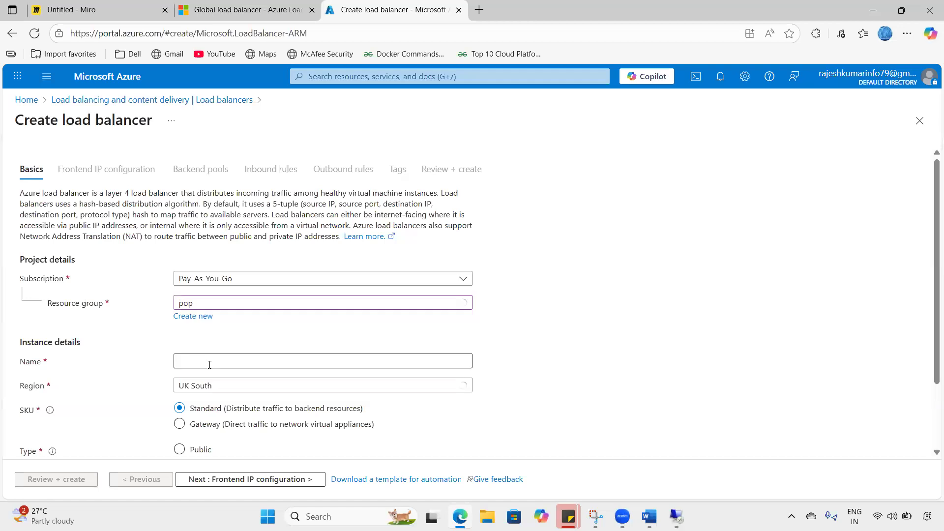
left_click(209, 363)
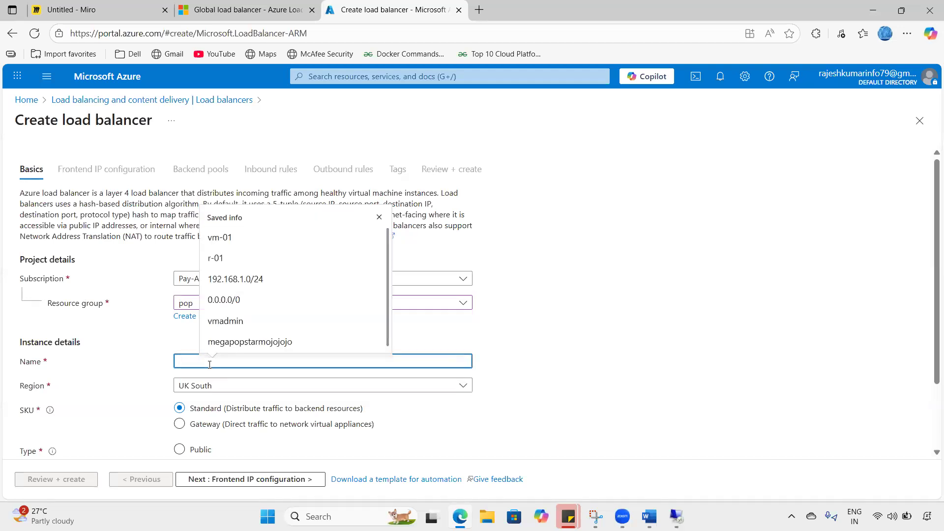
type("uksouthlb-01")
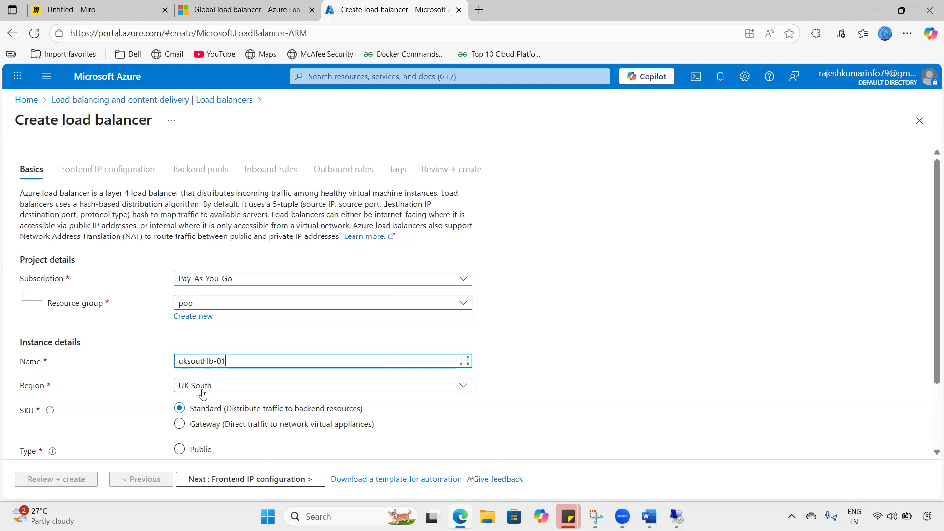
scroll(196, 378, "down", 2)
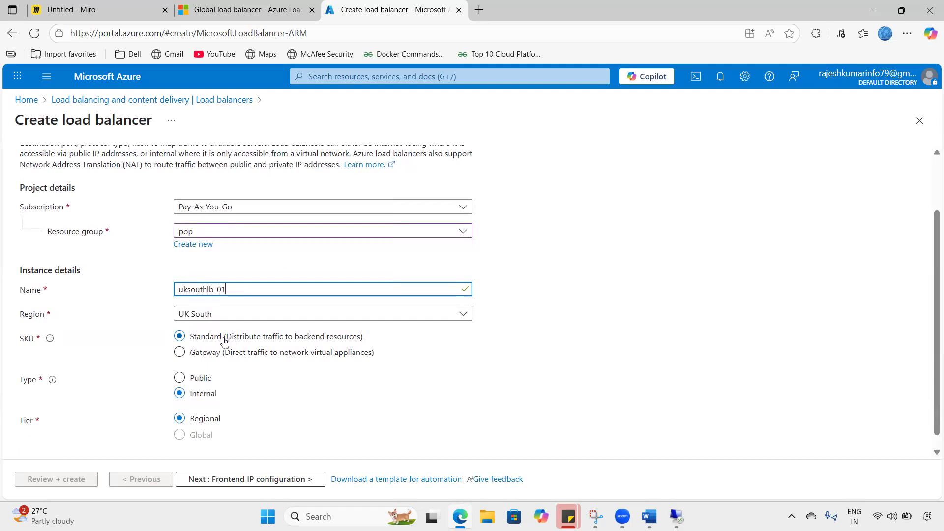
left_click(297, 341)
left_click_drag(279, 339, 365, 342)
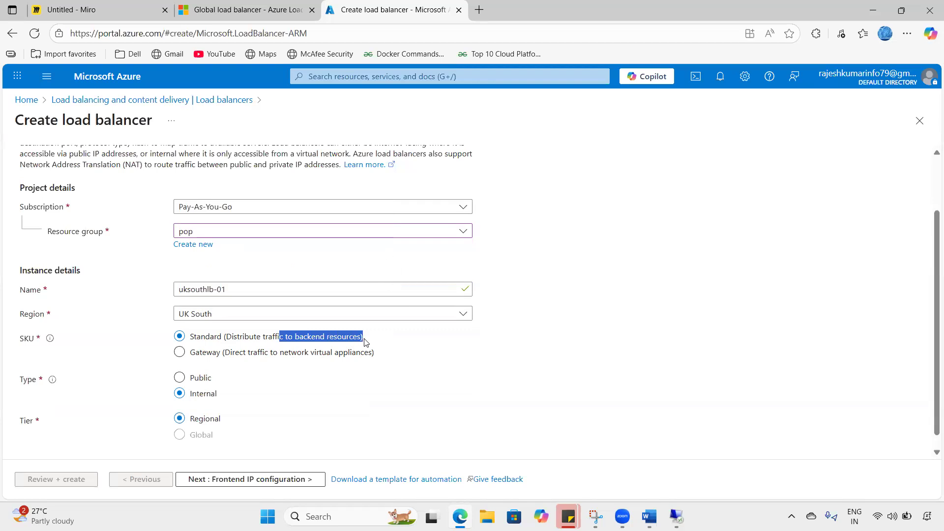
scroll(288, 384, "down", 1)
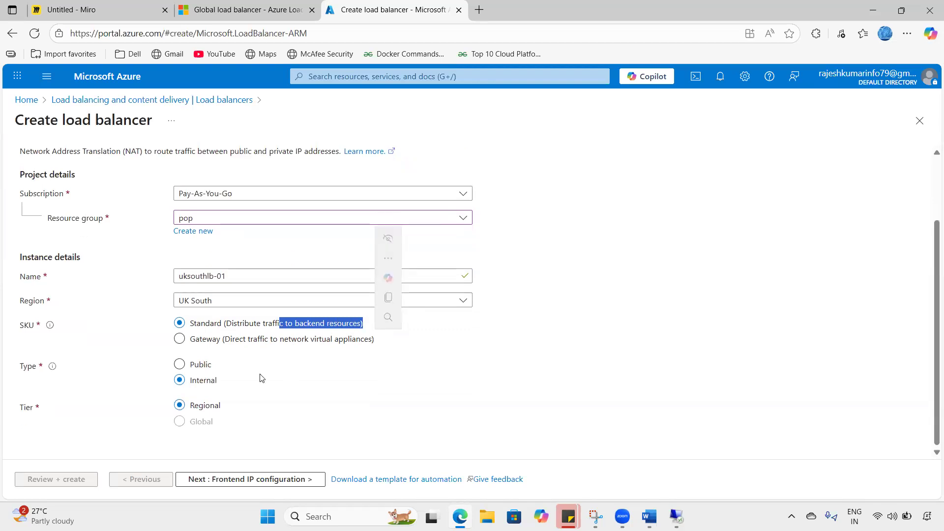
left_click(197, 365)
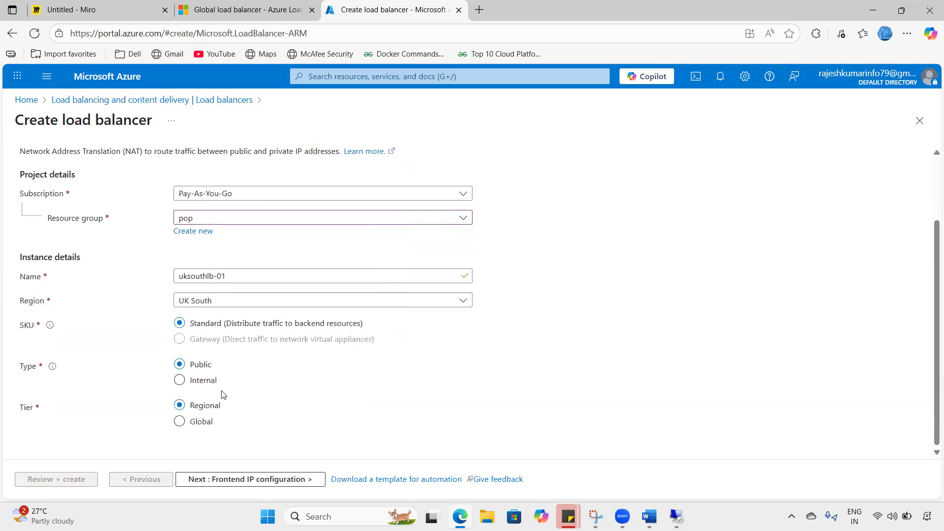
left_click_drag(20, 408, 192, 408)
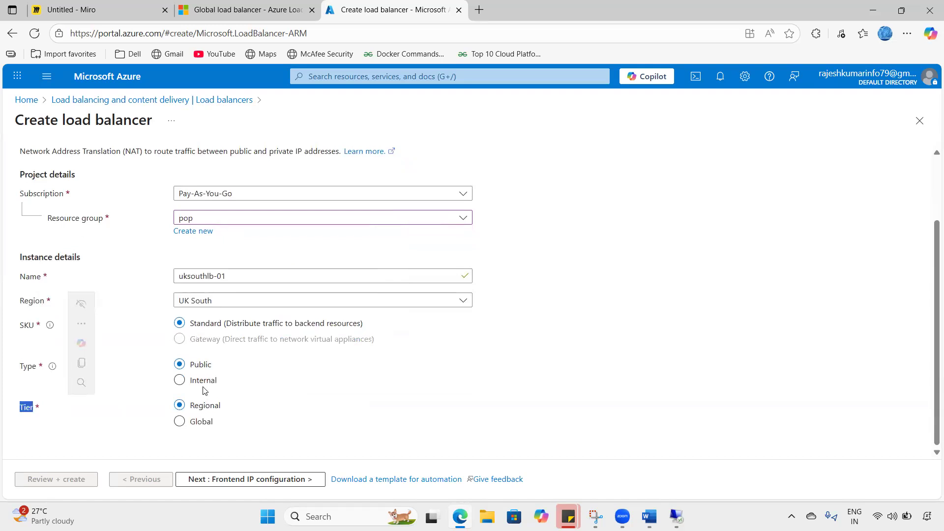
left_click(219, 478)
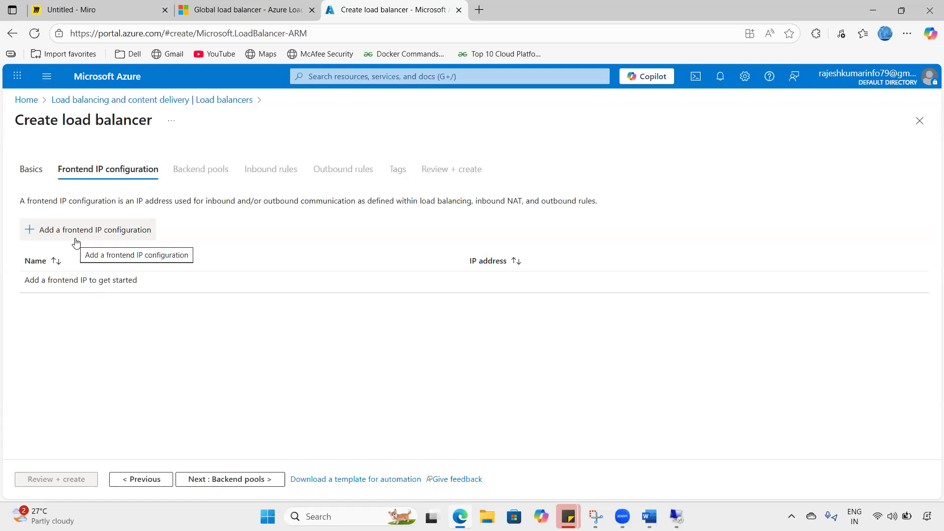
- Name a new frontend IP configuration fip-uksouthlb and create new public IP pip-lb01
left_click(76, 240)
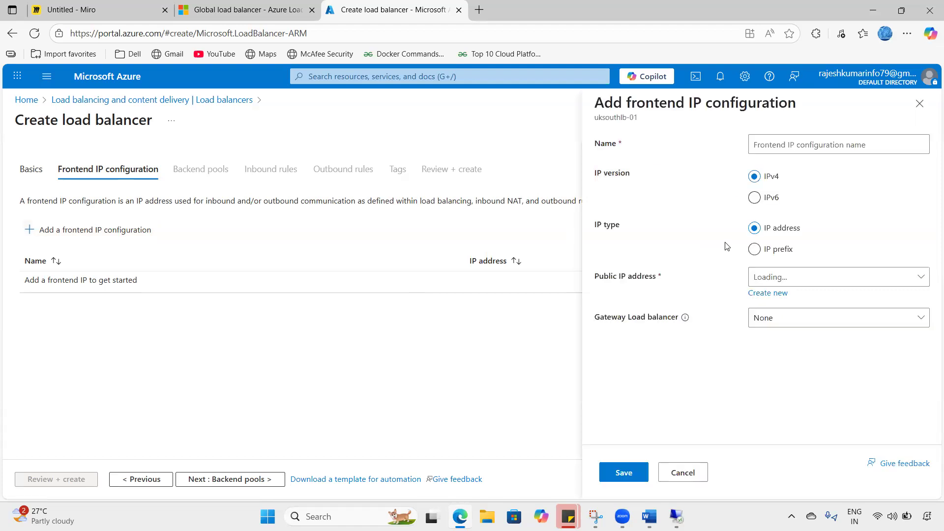
left_click(774, 146)
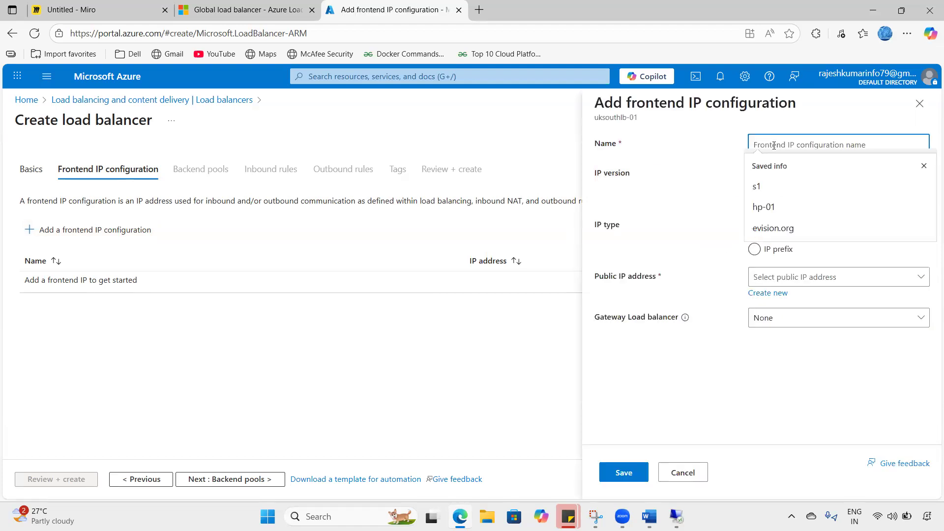
type("fip-uksouthlb")
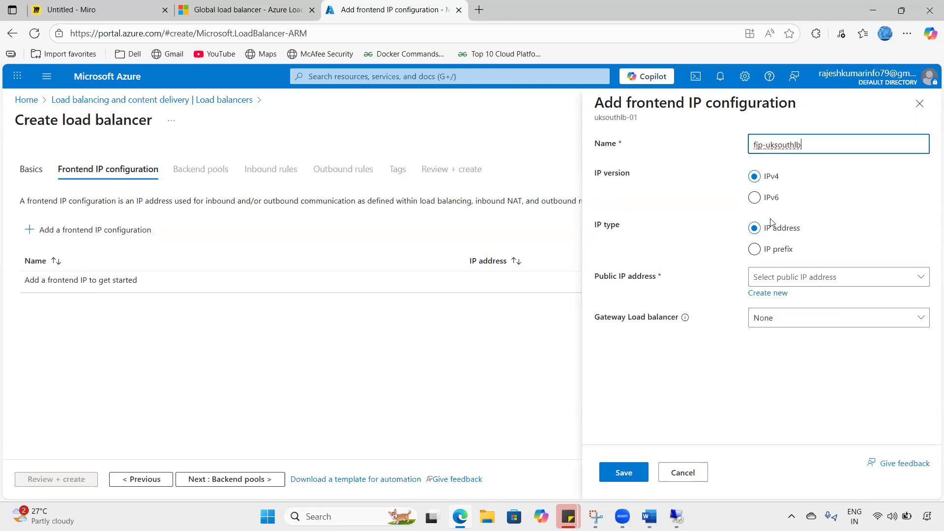
left_click(775, 278)
left_click(775, 279)
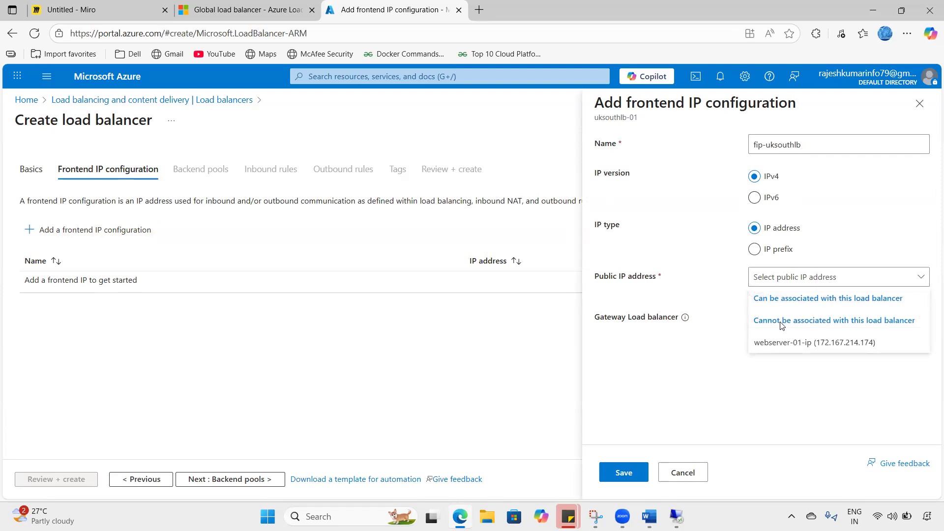
left_click(771, 300)
left_click(769, 294)
type("pip-lb01")
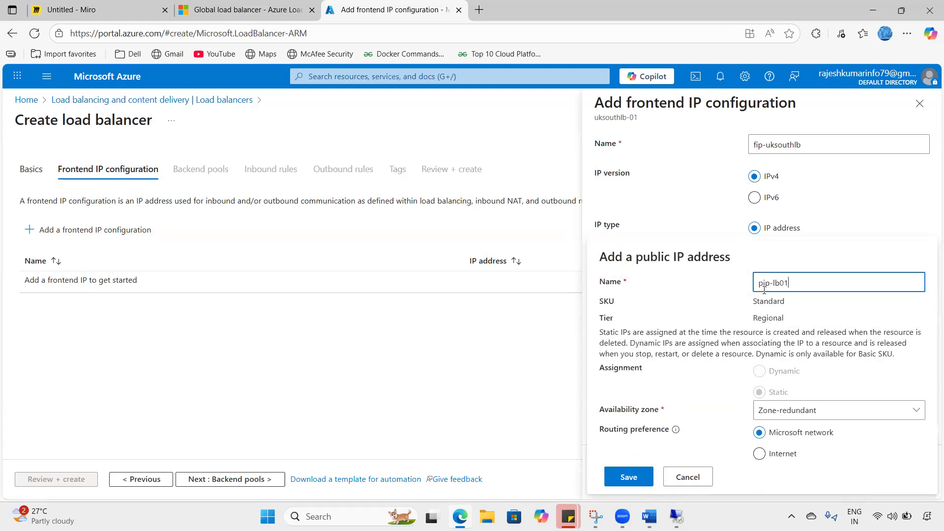
left_click(634, 476)
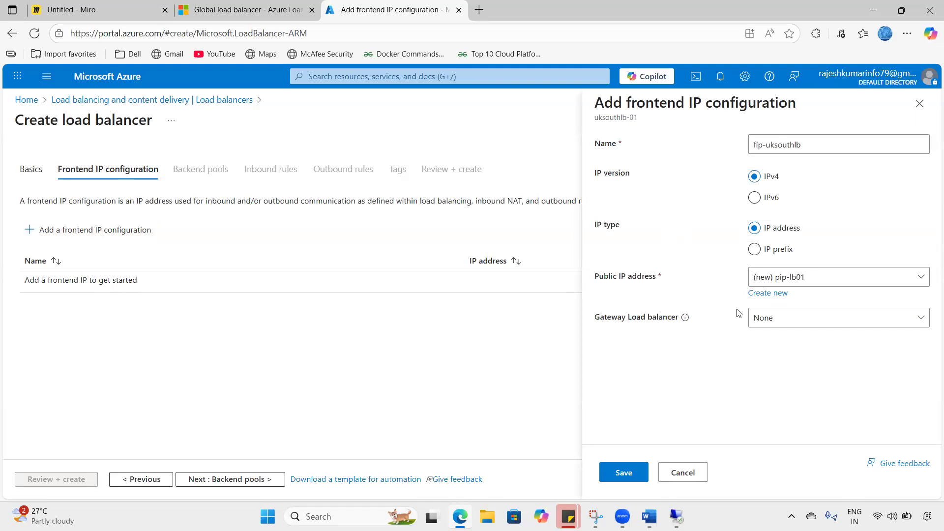
- Leave the gateway load balancer as none, save fip-uksouthlb, and continue to backend pools
left_click(769, 323)
left_click(703, 330)
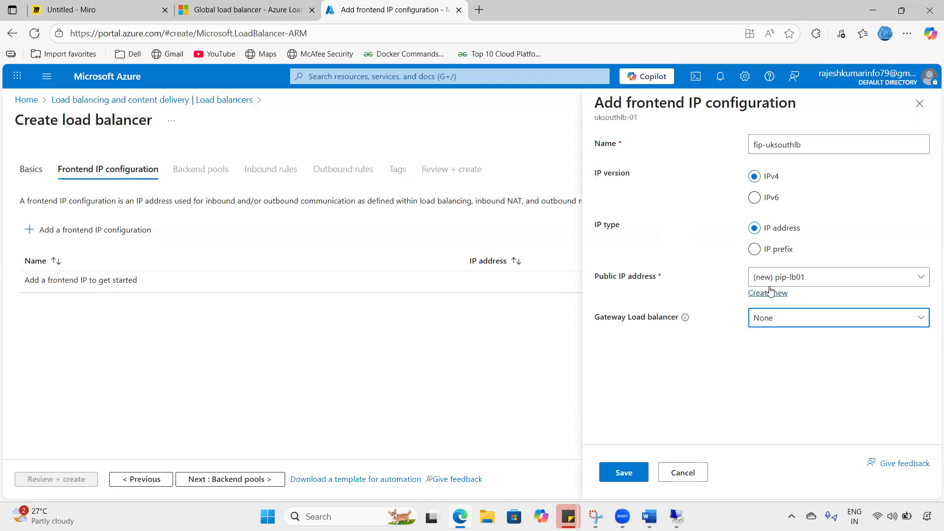
left_click(624, 472)
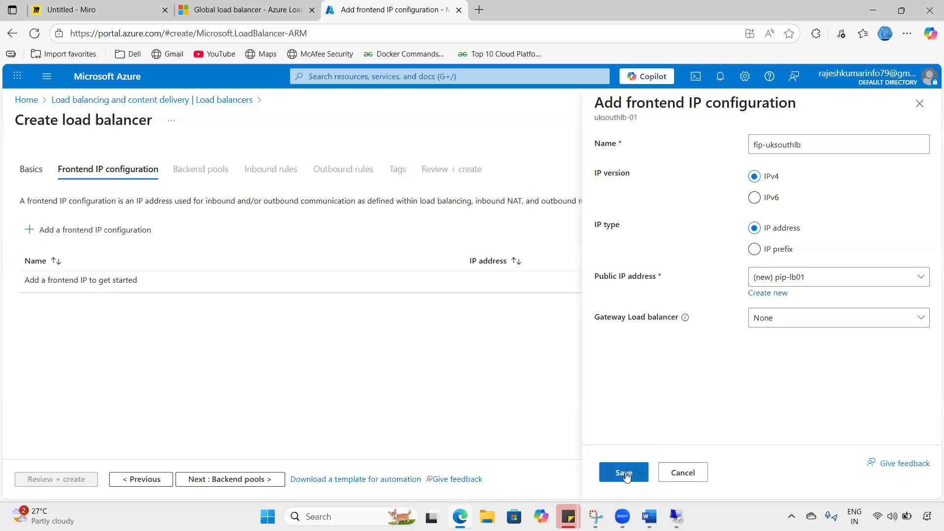
left_click(199, 481)
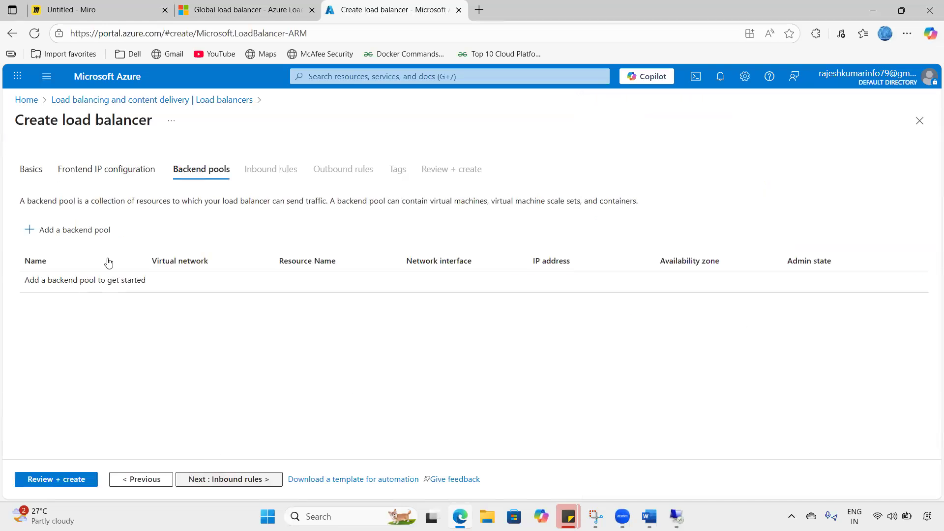
- Add backend pool bp-01-uksouth on vnet-01 containing webserver-01's IP configuration
left_click(75, 235)
left_click(232, 162)
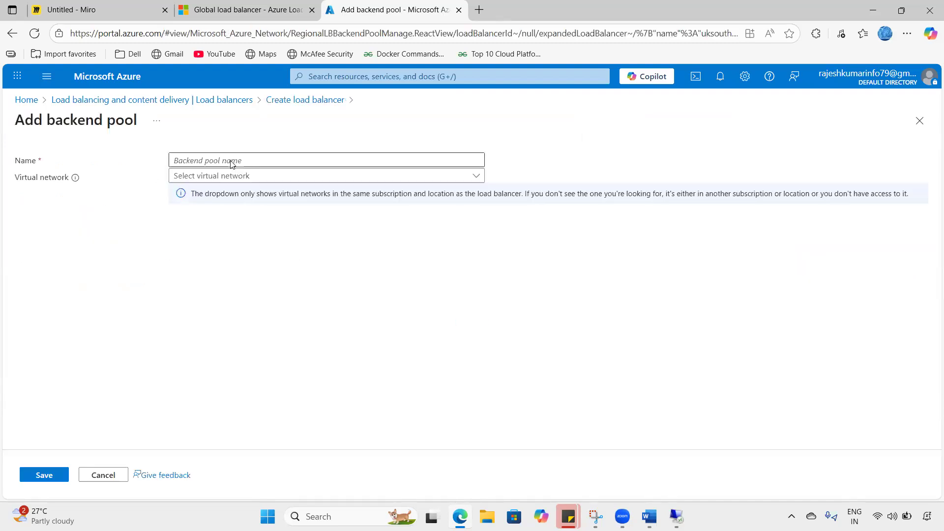
type("bp-0")
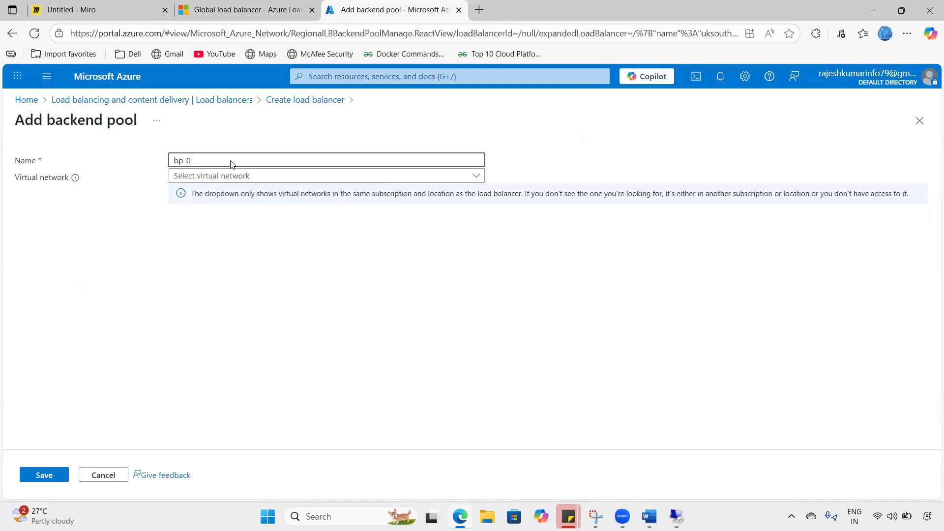
type("1-uksouth")
left_click(231, 182)
left_click(201, 194)
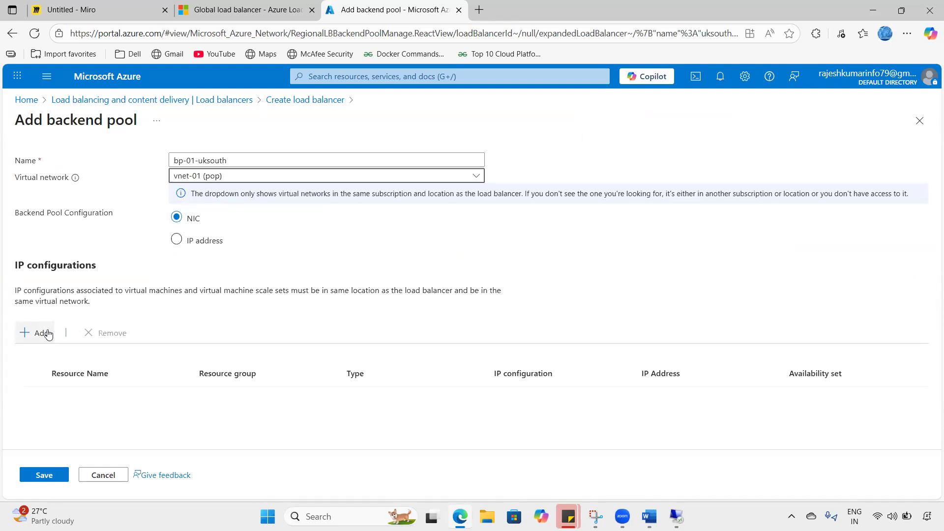
left_click(48, 334)
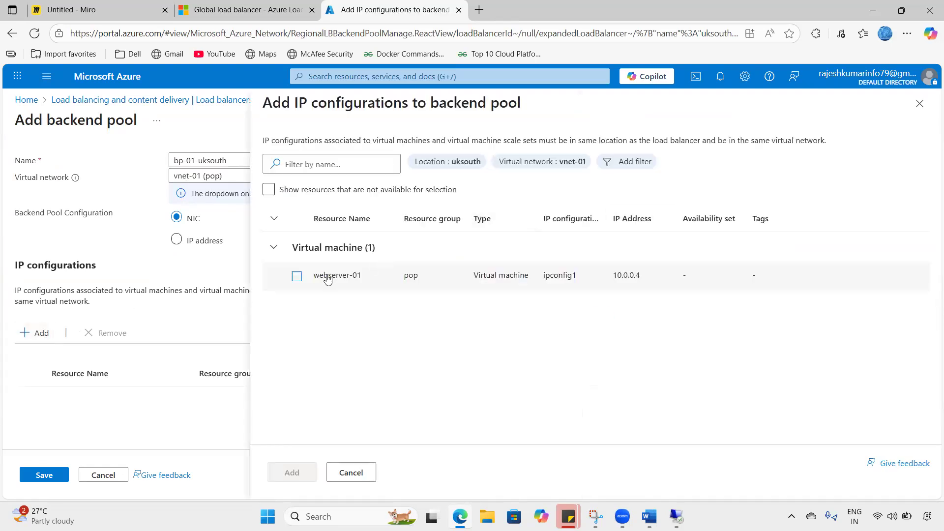
left_click(298, 277)
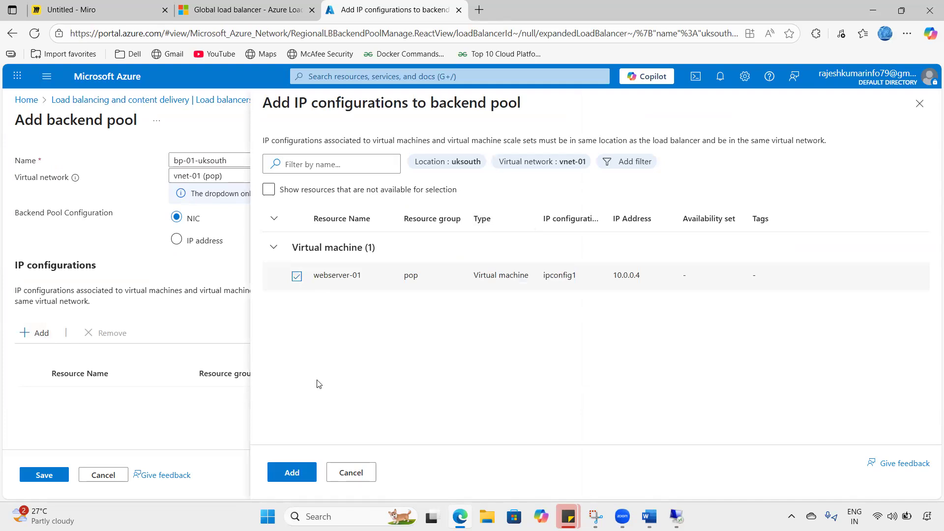
left_click(281, 472)
left_click(43, 474)
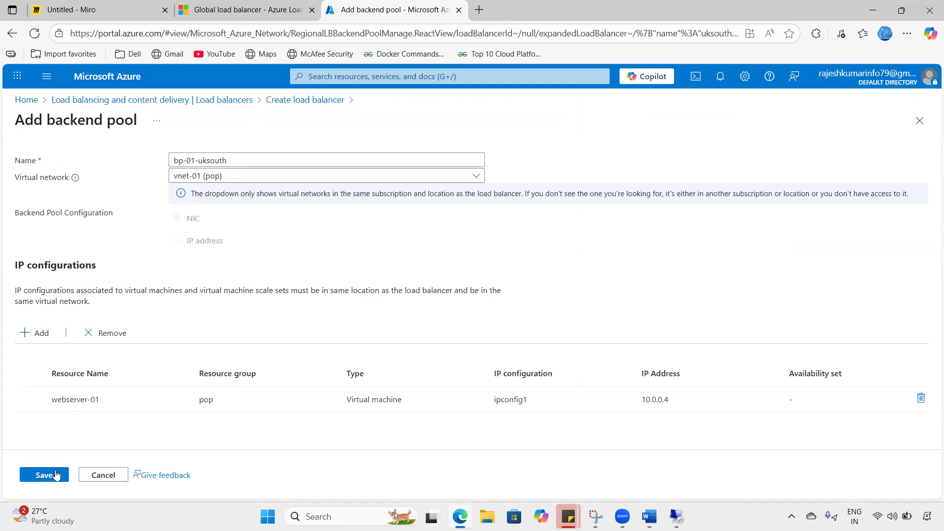
left_click(212, 480)
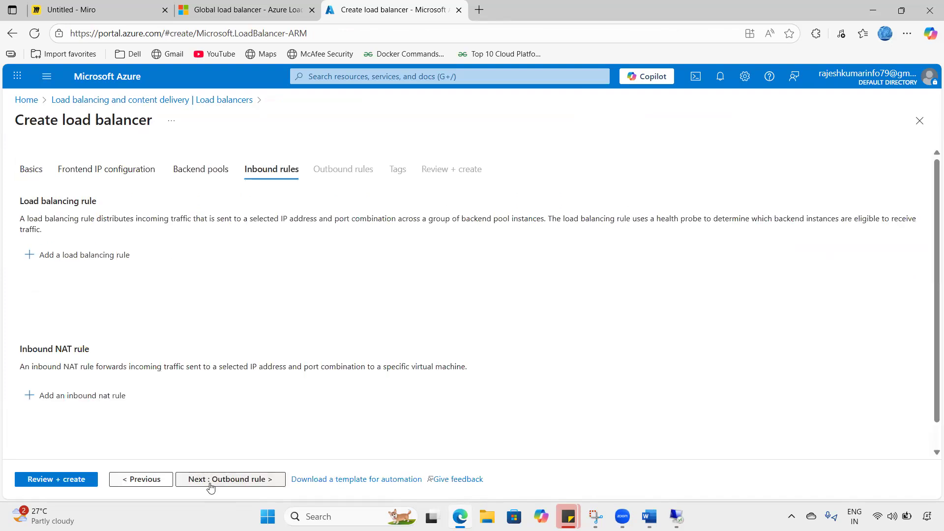
- Skip outbound rules and tags, pass validation, and create uksouthlb-01
scroll(197, 381, "down", 1)
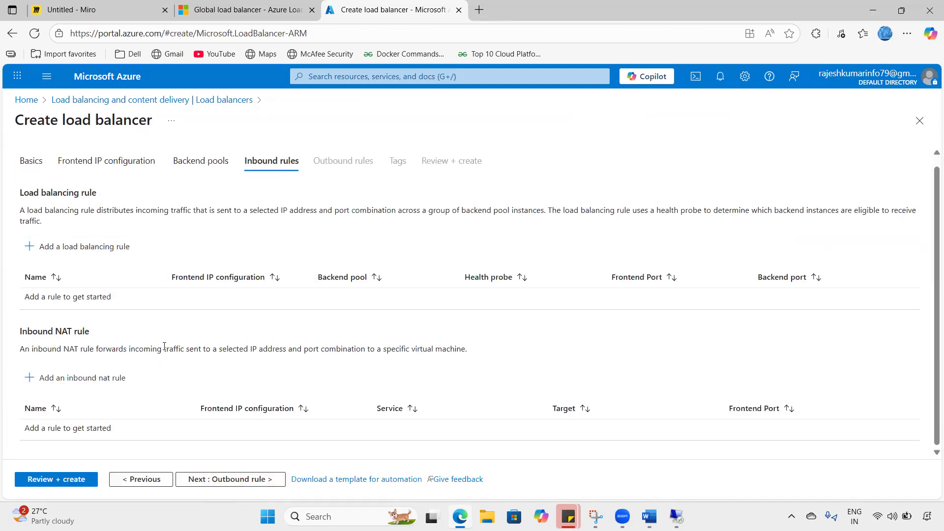
left_click(235, 479)
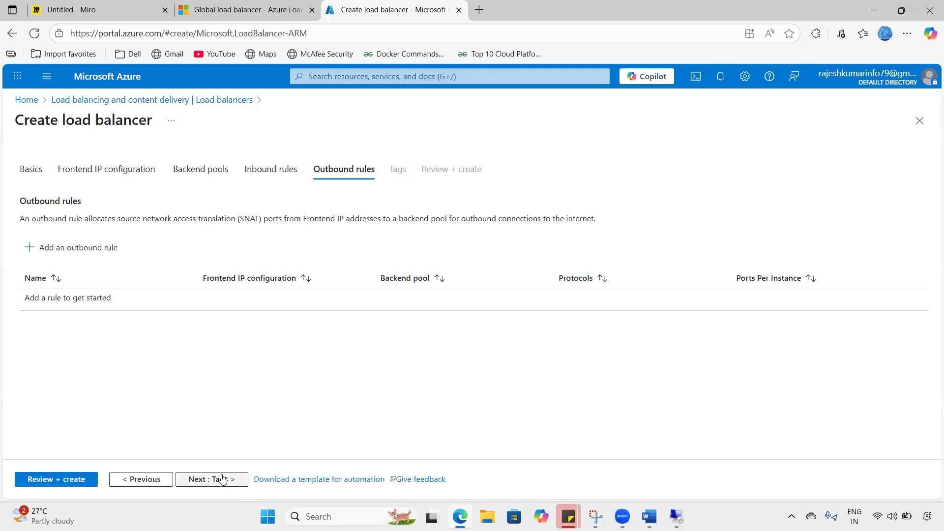
left_click(217, 479)
left_click(85, 482)
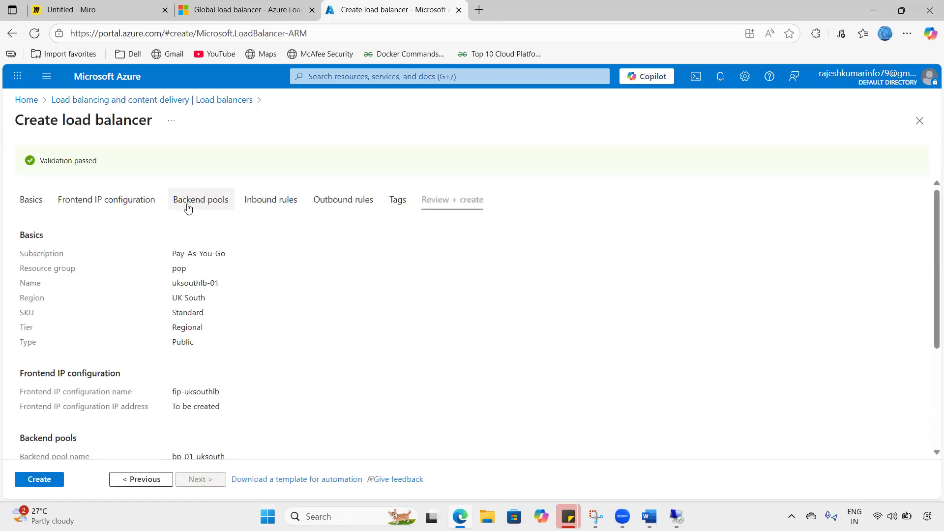
left_click(39, 479)
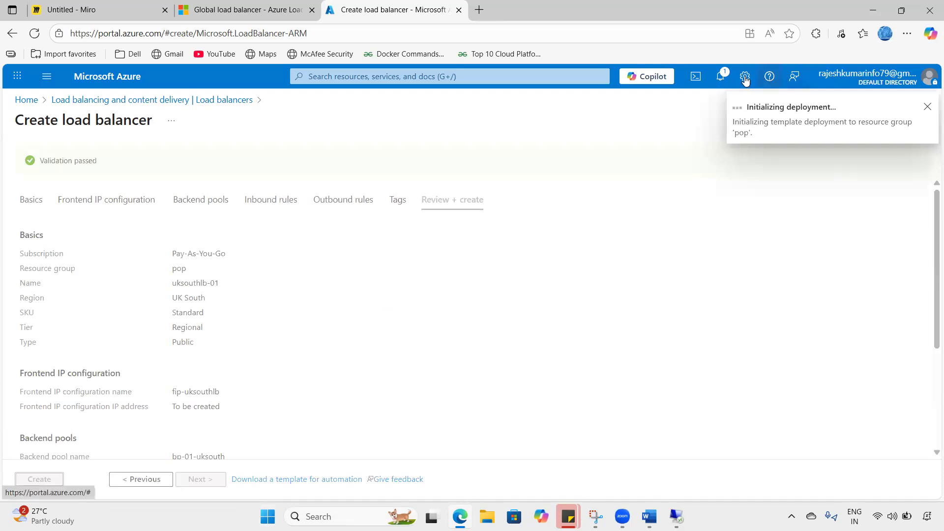
- Wait for the deployment in notifications, then open uksouthlb-01 from the Load balancers list
left_click(728, 84)
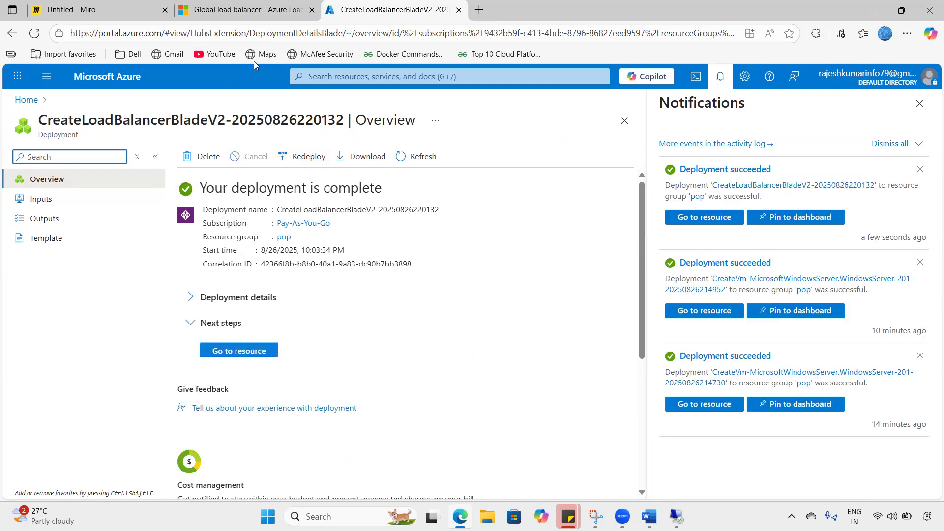
left_click(122, 78)
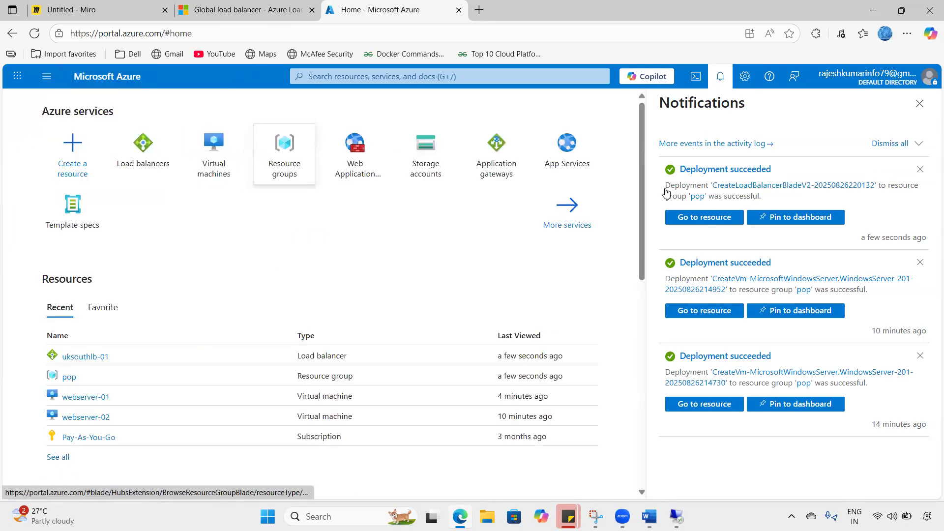
left_click(716, 81)
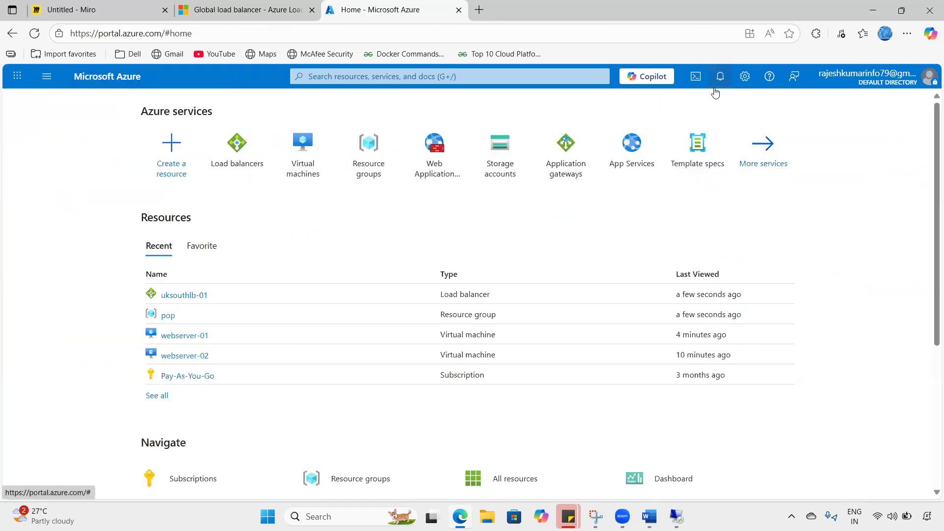
left_click(254, 144)
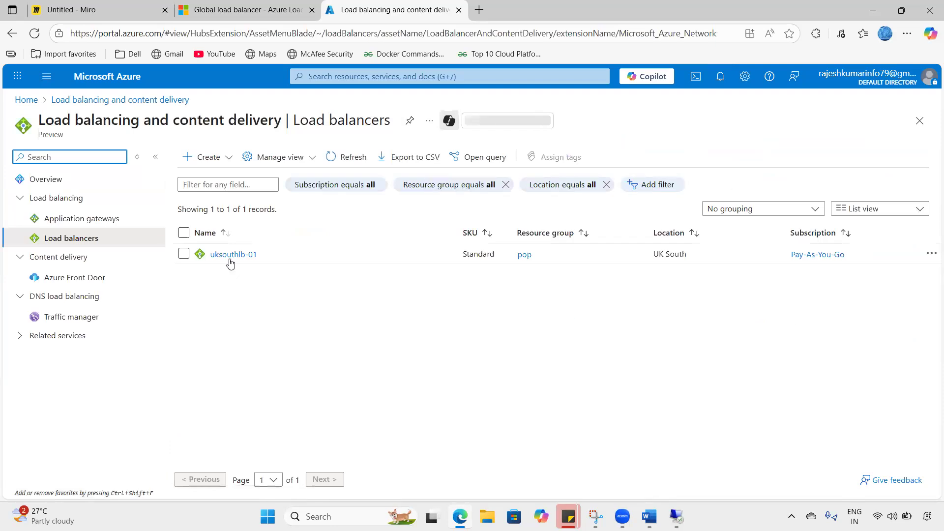
left_click(229, 256)
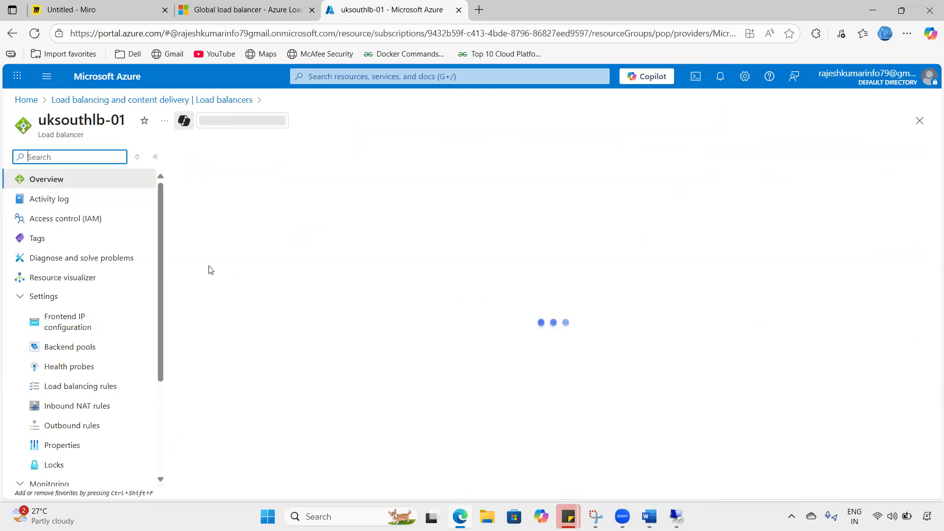
- Check uksouthlb-01's frontend IP configuration and backend pools, then view its Health probes
left_click(87, 329)
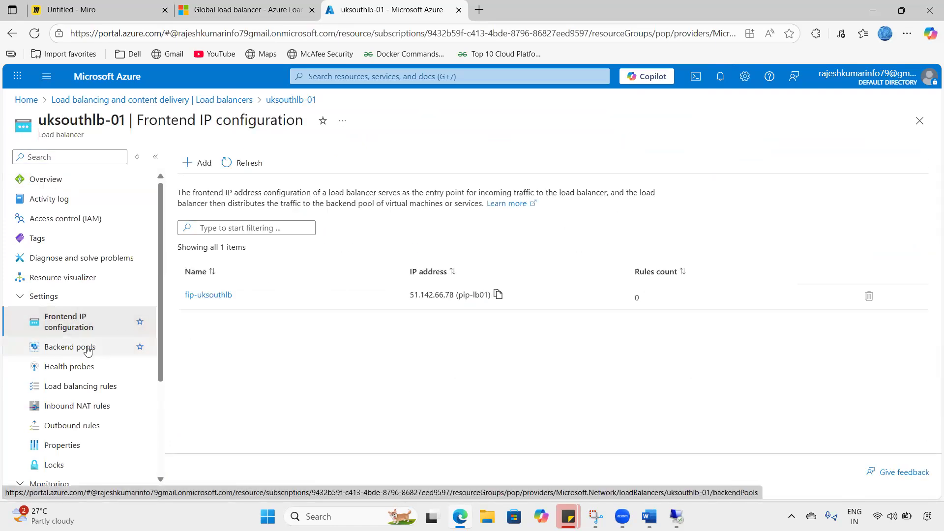
left_click(87, 349)
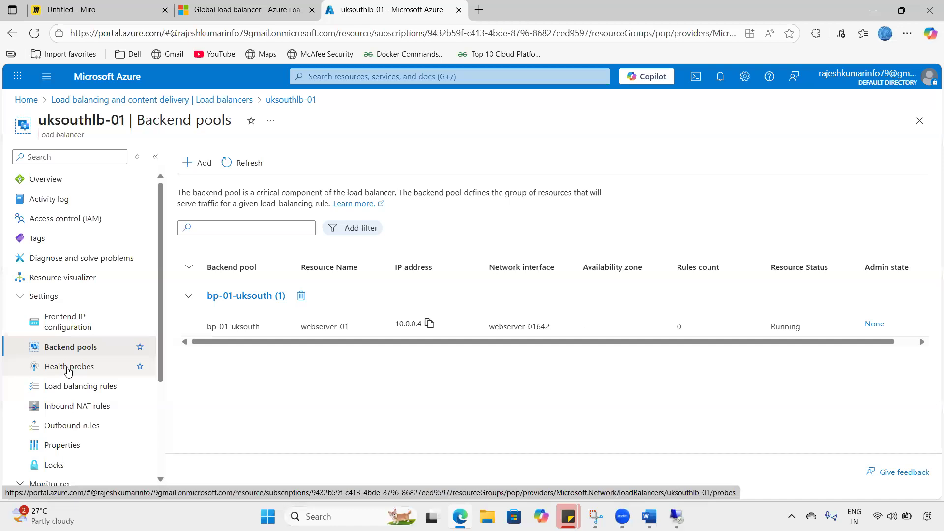
left_click(69, 369)
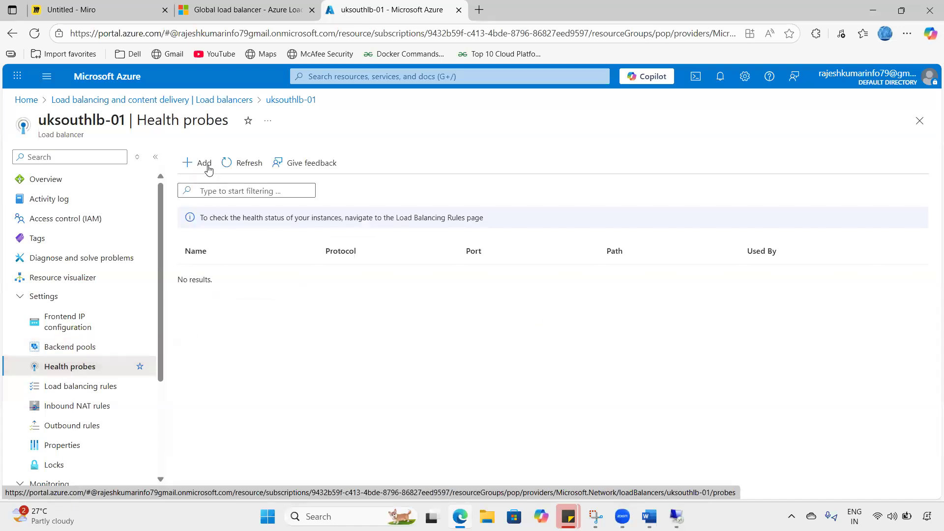
- Add and save health probe hp-01 using TCP on port 80
left_click(207, 168)
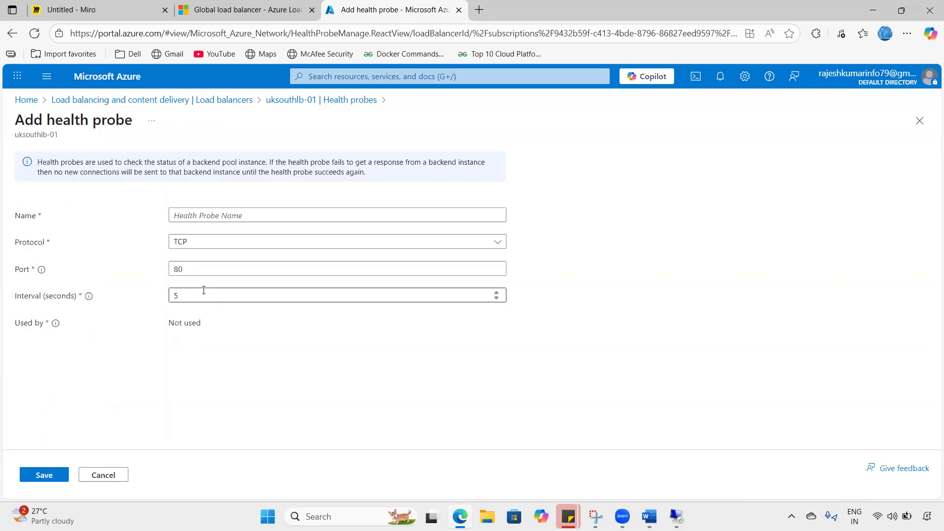
double_click(194, 268)
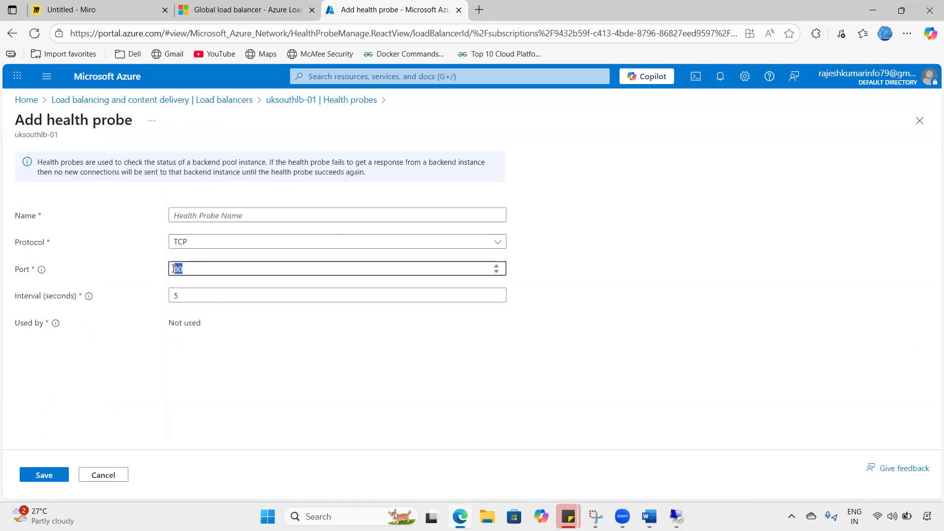
left_click(222, 216)
type("hp-01")
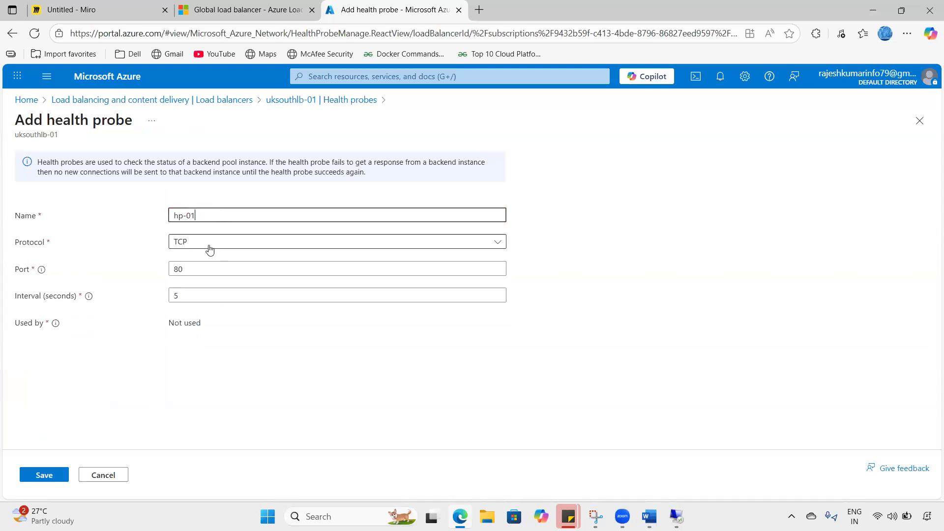
left_click(210, 246)
left_click(193, 283)
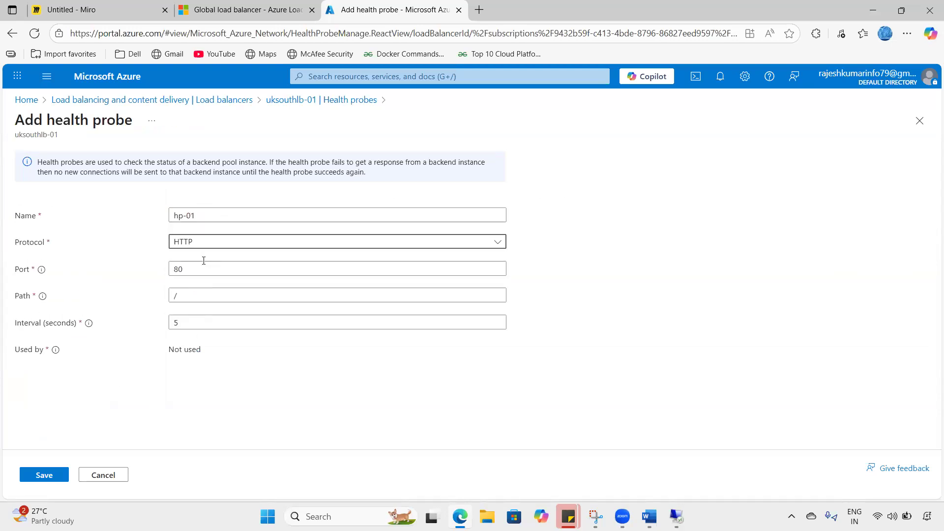
left_click(210, 242)
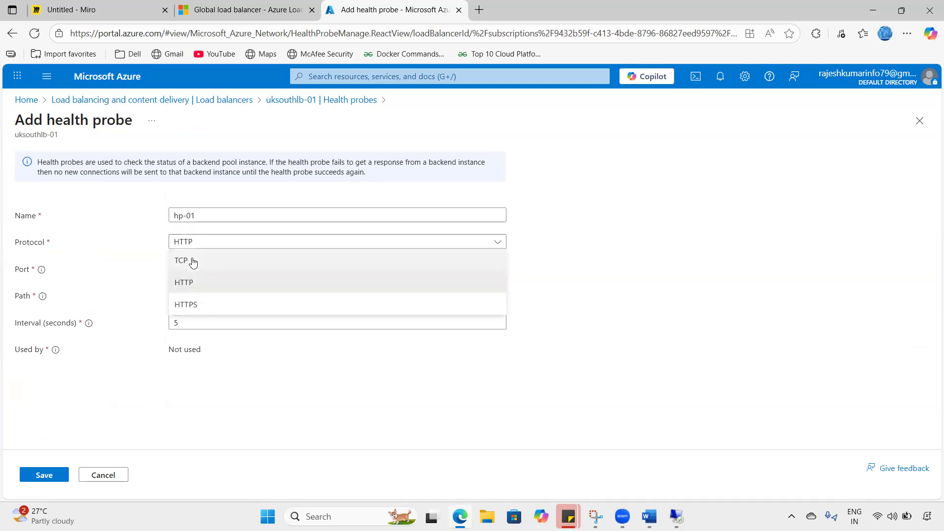
left_click(189, 260)
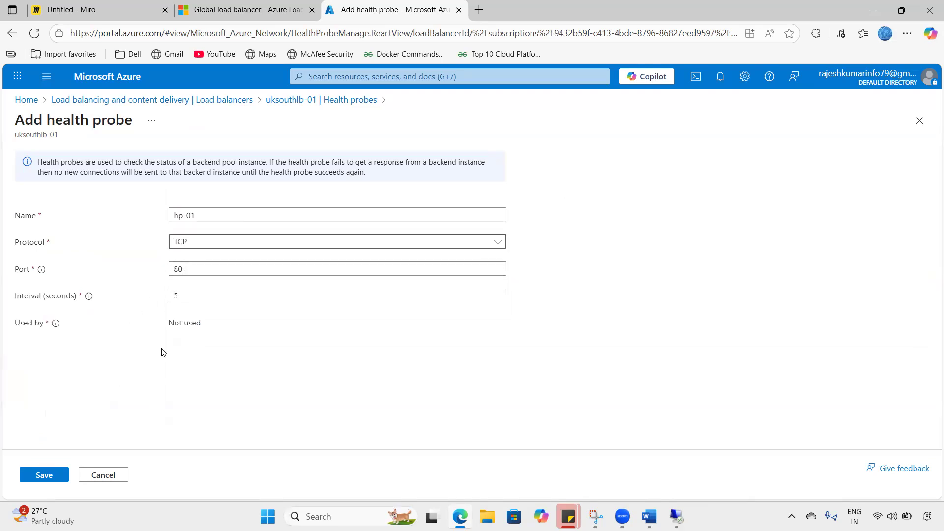
left_click_drag(196, 269, 157, 269)
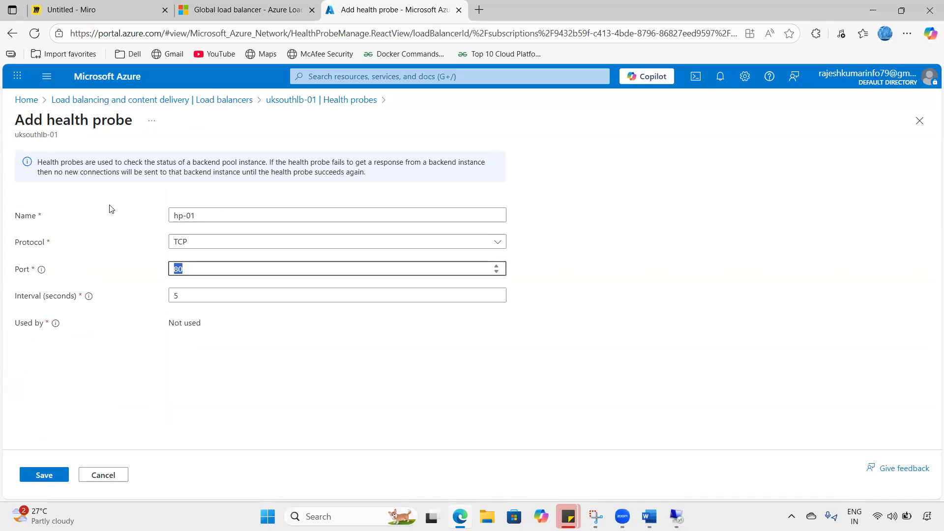
left_click(37, 479)
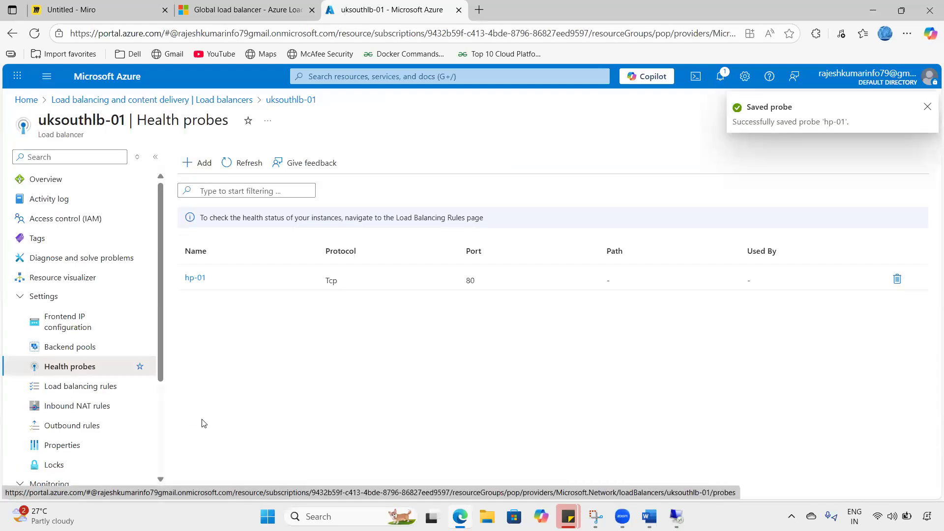
left_click(95, 392)
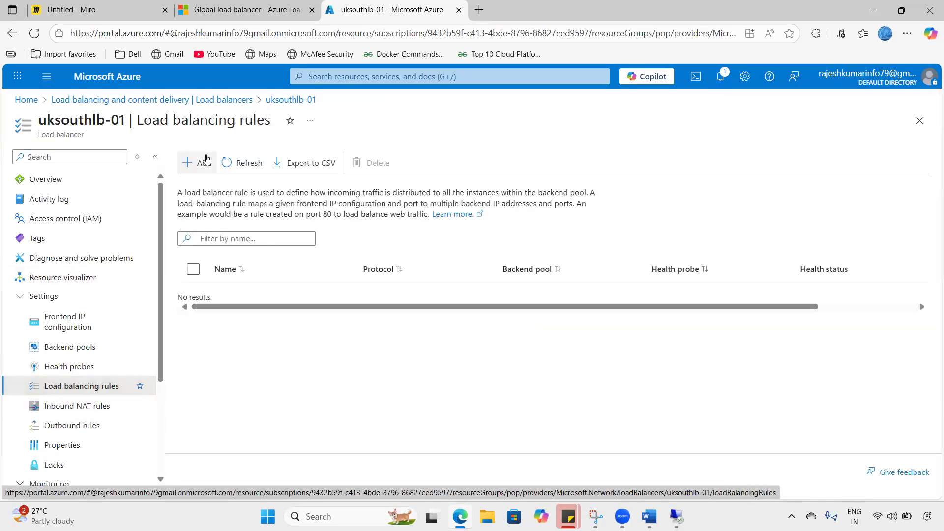
- Create rule-01 with frontend fip-uksouthlb and backend pool bp-01-uksouth
left_click(206, 161)
left_click(229, 208)
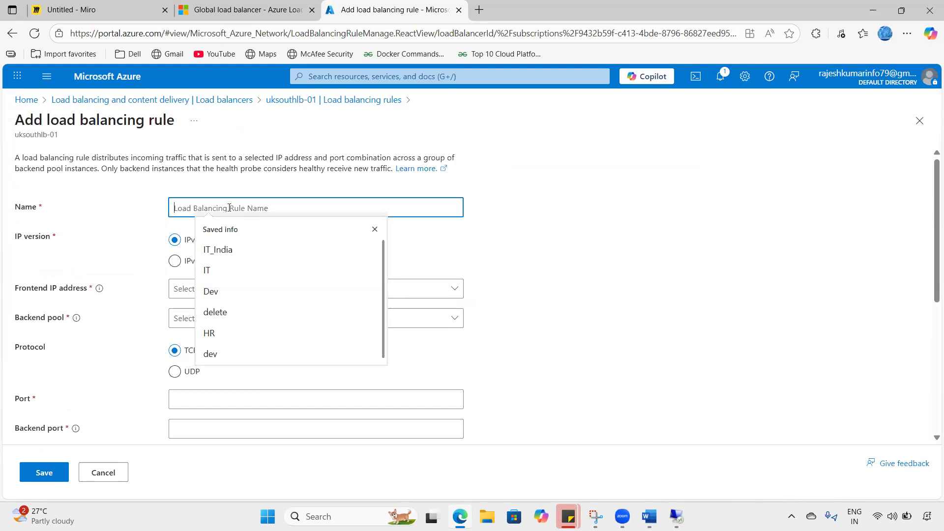
type("rule-01")
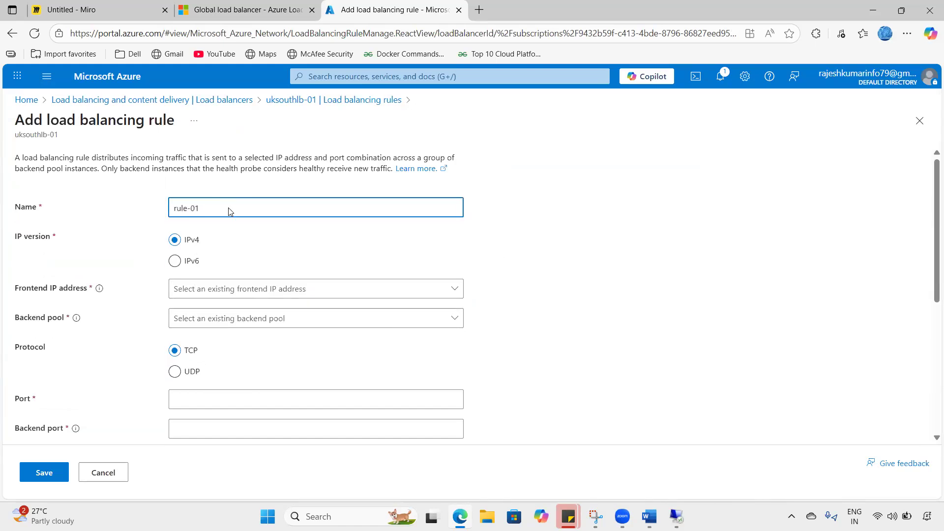
left_click(212, 289)
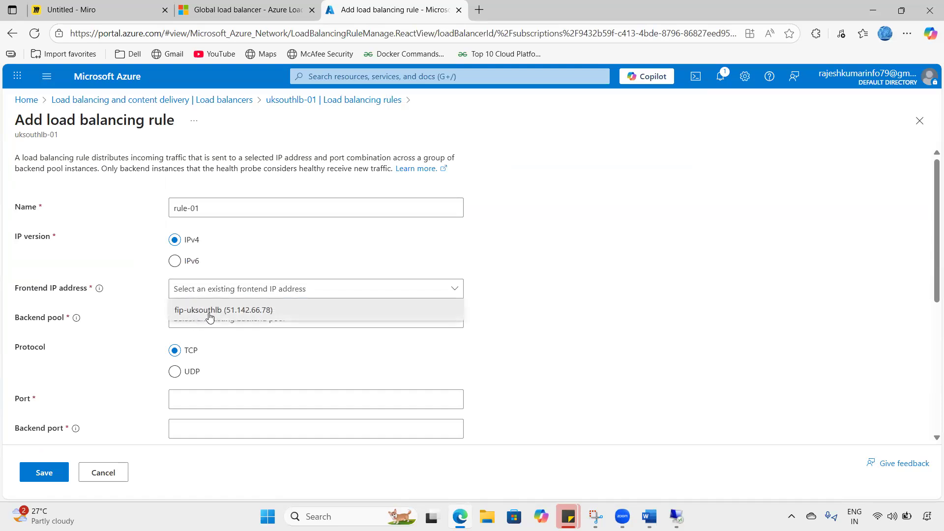
left_click(210, 315)
left_click(199, 320)
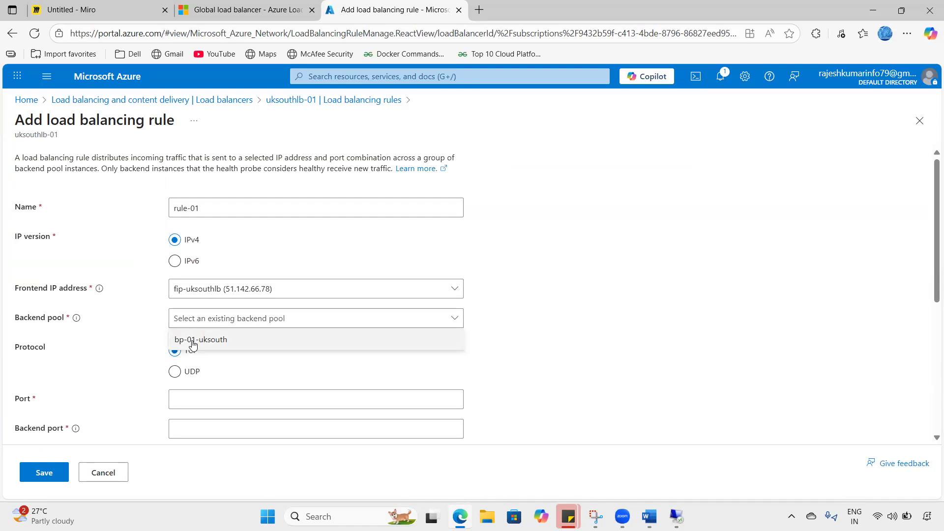
left_click(192, 344)
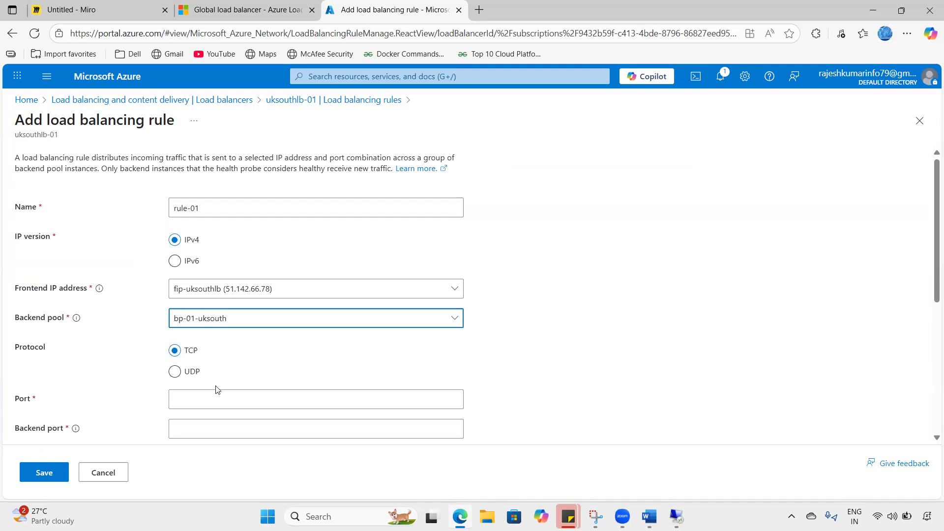
- Set port and backend port 80, attach probe hp-01, and save rule-01
scroll(216, 390, "down", 1)
left_click(196, 364)
type("80")
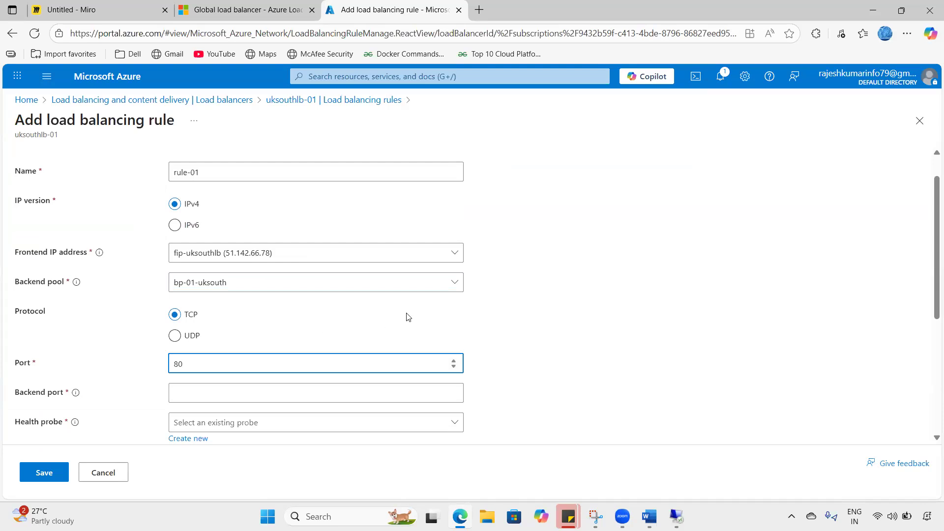
left_click(206, 393)
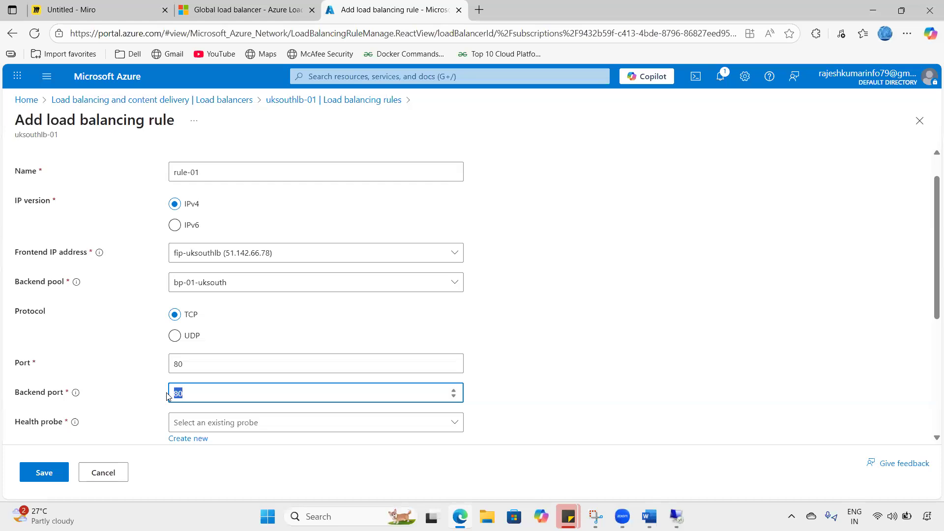
left_click(143, 392)
scroll(208, 372, "down", 2)
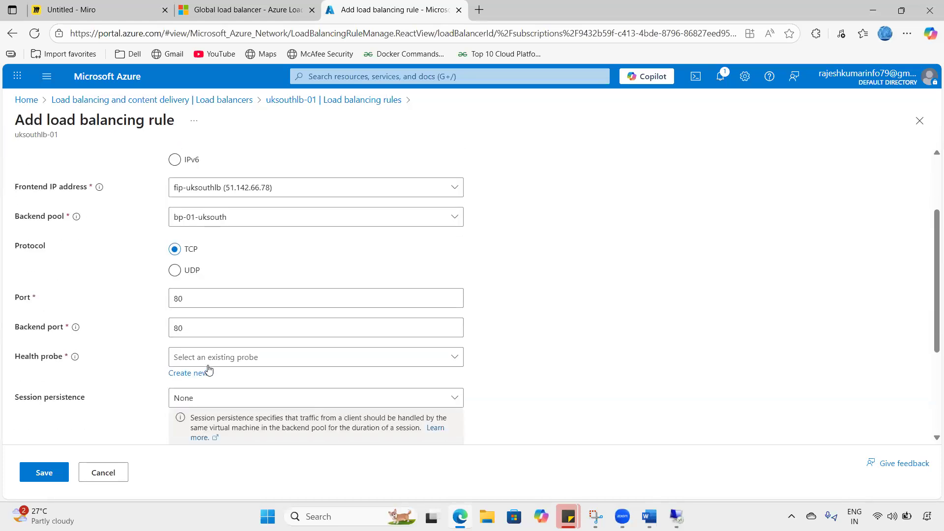
left_click(256, 354)
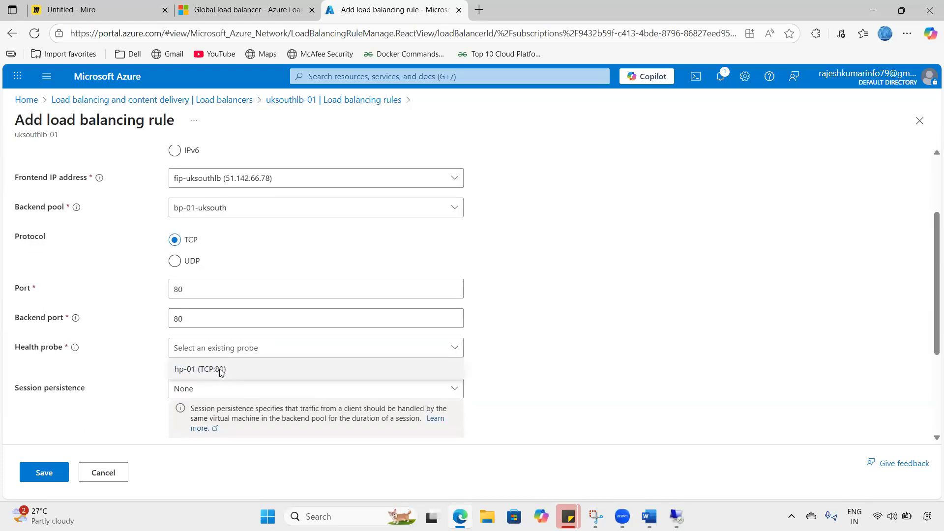
left_click(221, 371)
scroll(205, 352, "down", 1)
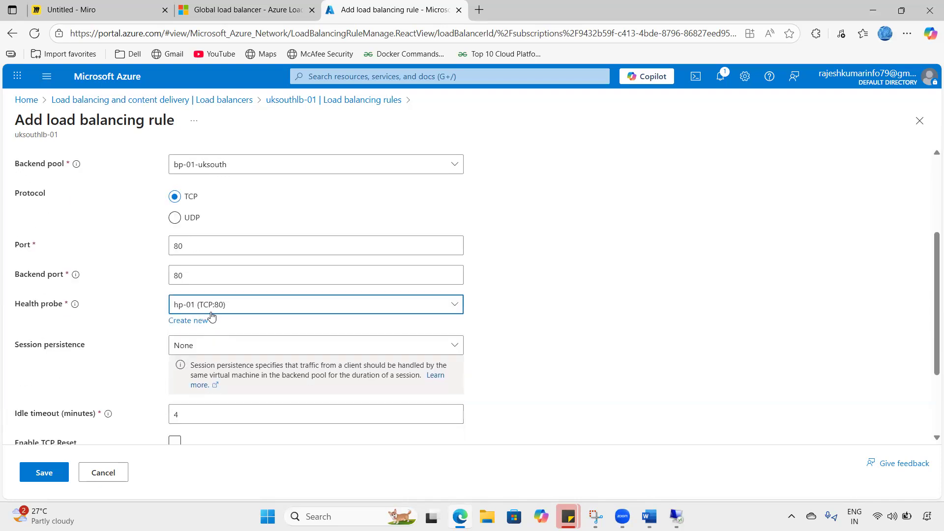
scroll(209, 354, "down", 1)
scroll(101, 387, "down", 2)
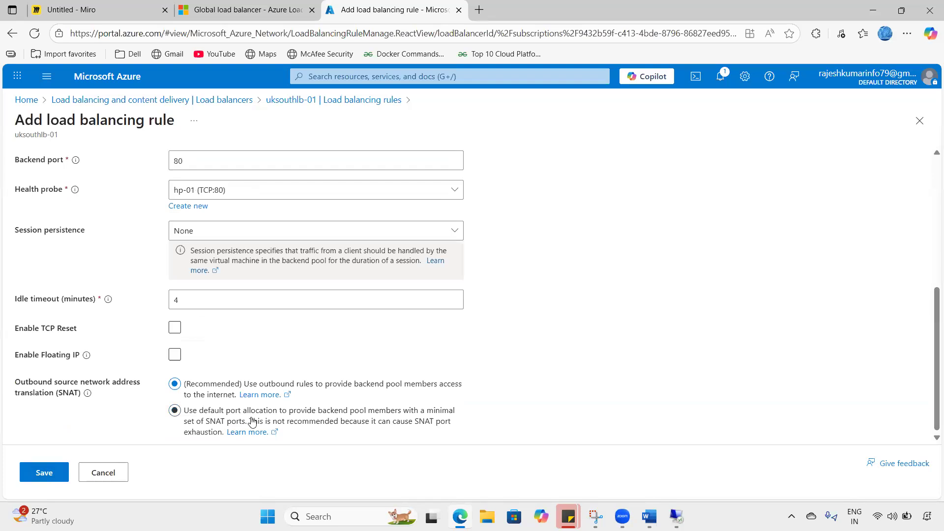
left_click(44, 473)
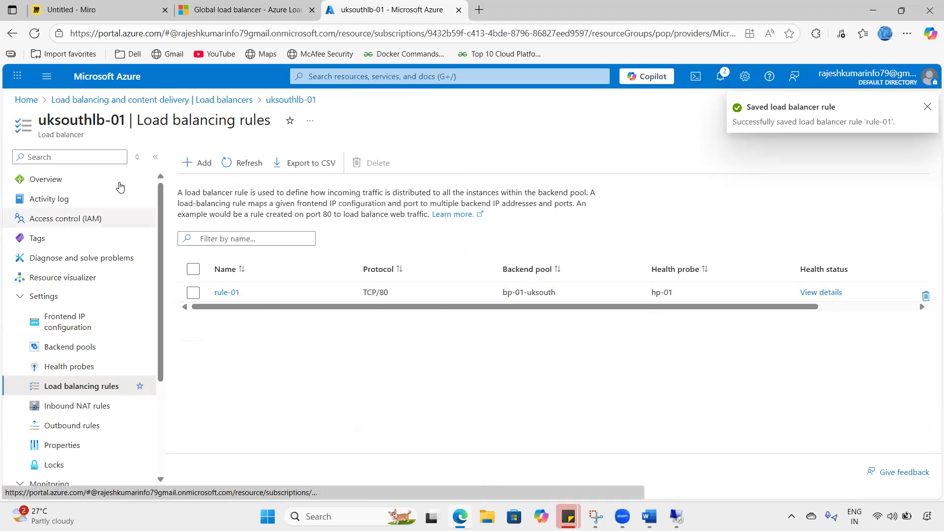
- Glance at the Miro diagram, then copy uksouthlb-01's frontend IP 51.142.66.78
left_click_drag(44, 120, 112, 121)
left_click(121, 10)
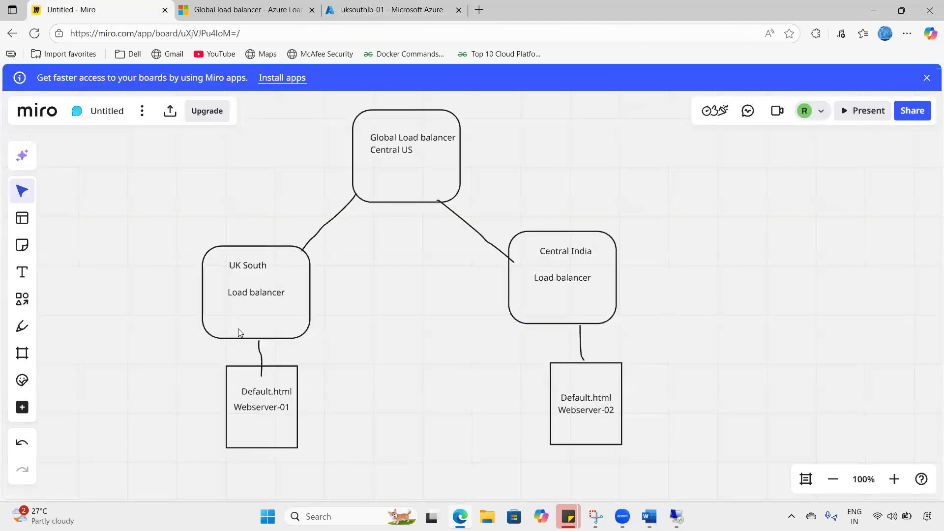
left_click(353, 10)
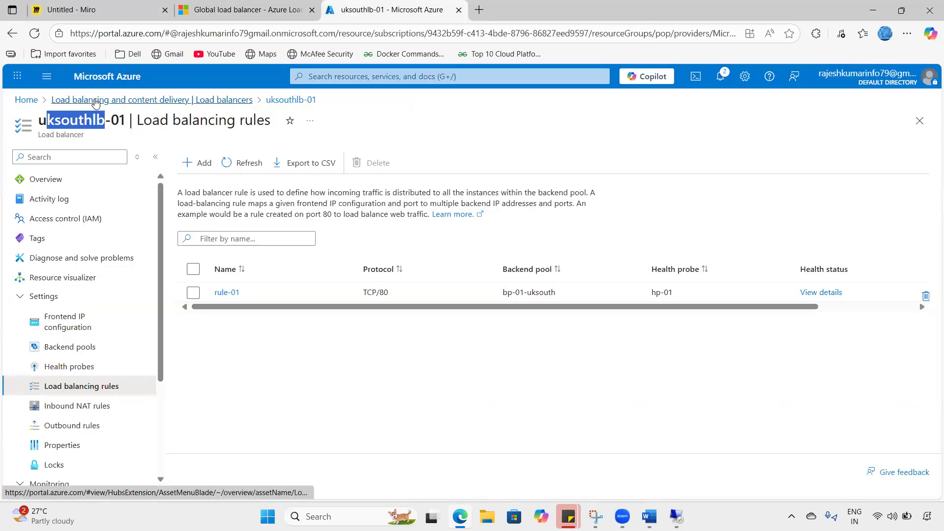
left_click(96, 101)
left_click(241, 253)
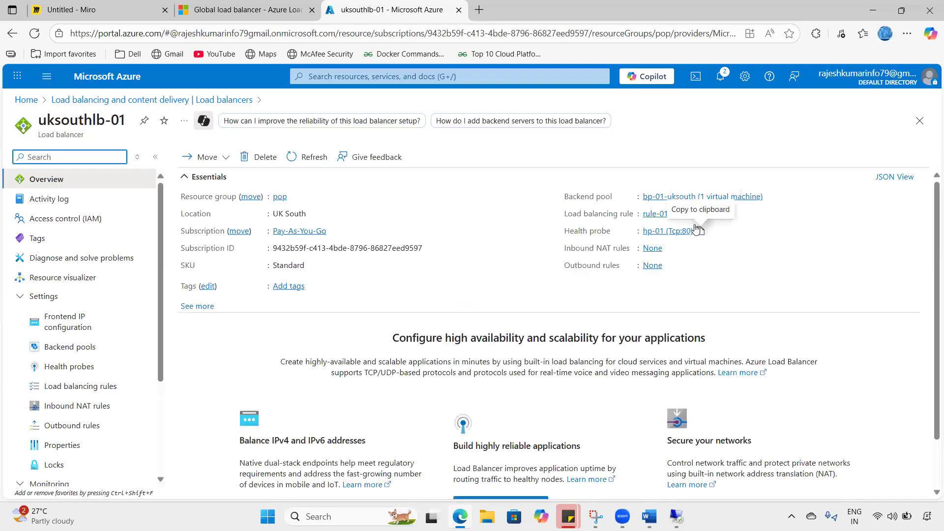
left_click(83, 312)
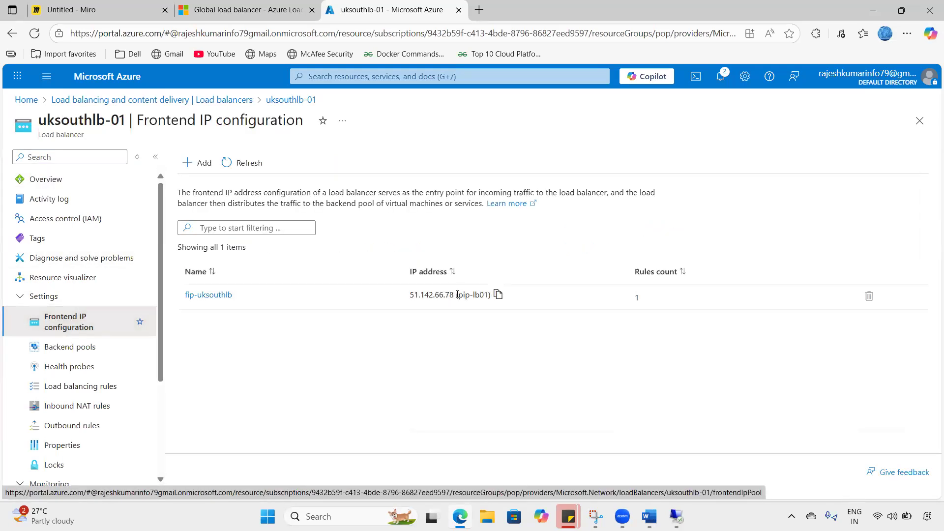
left_click_drag(411, 294, 455, 295)
key("ctrl+c")
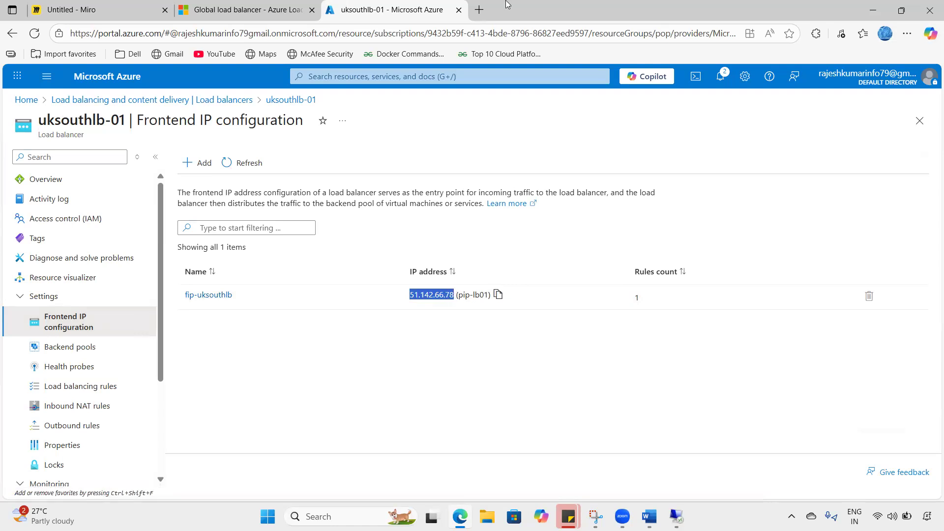
left_click(487, 5)
- Browse to 51.142.66.78/default,html, reload the resulting 404 page, and return to Azure
key("ctrl+v")
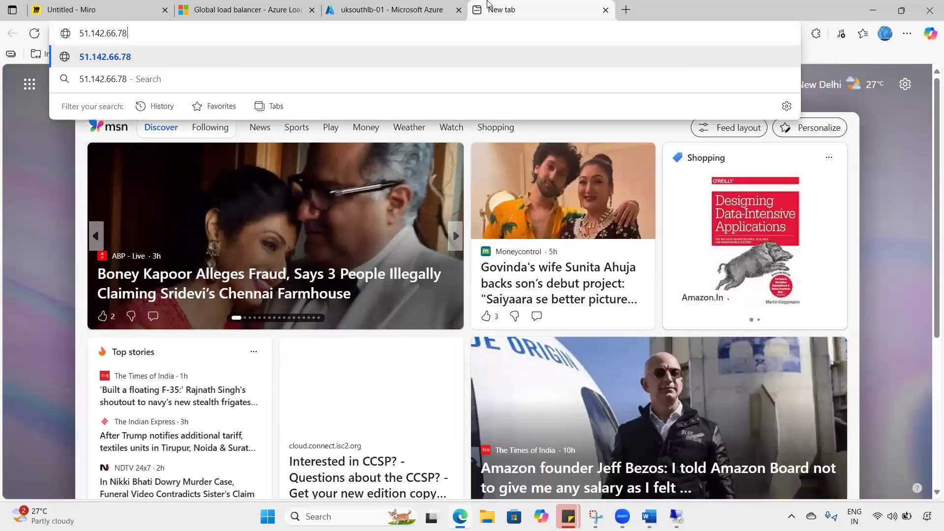
type("/def")
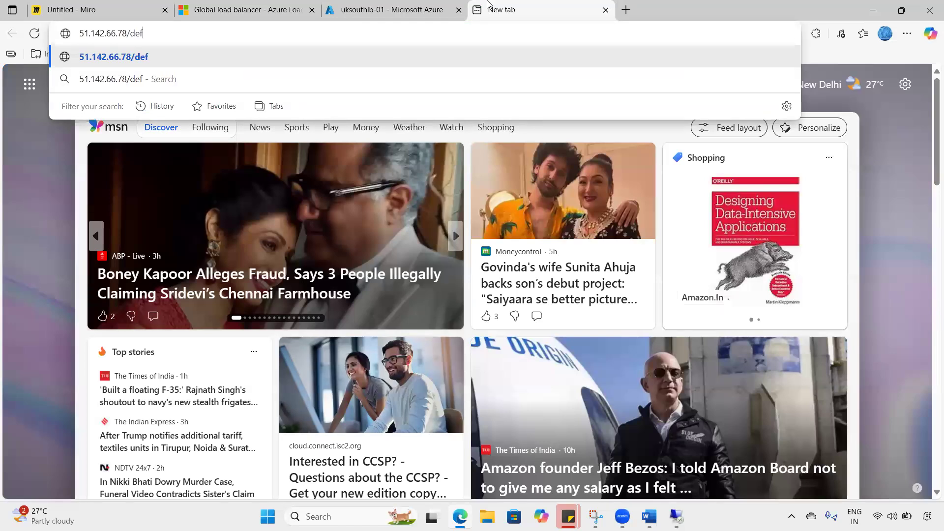
type("ault,html")
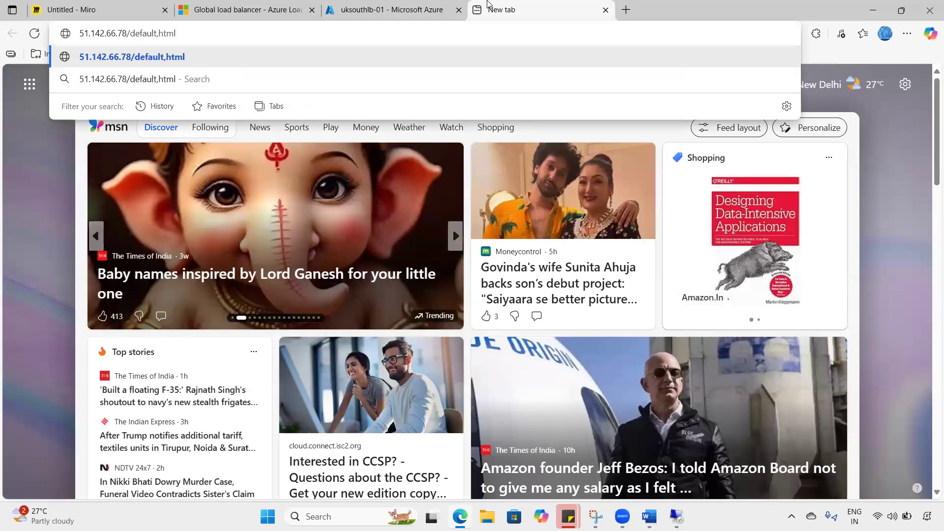
key("Return")
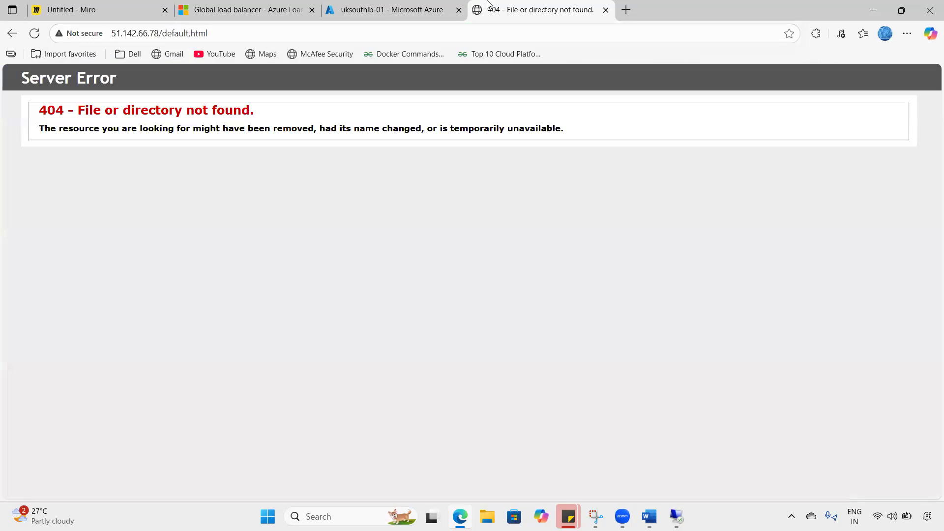
left_click(40, 33)
left_click(40, 34)
left_click(40, 33)
left_click(184, 35)
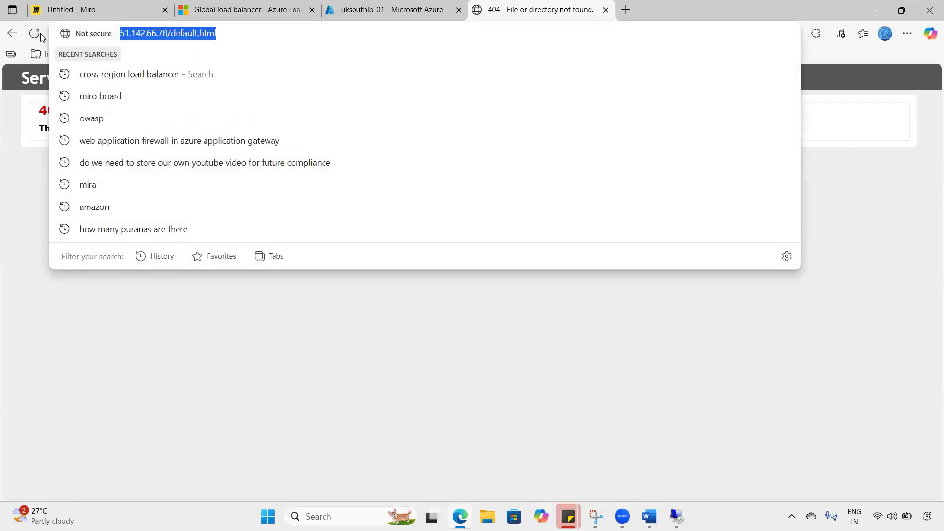
left_click(40, 34)
left_click(139, 35)
left_click(34, 33)
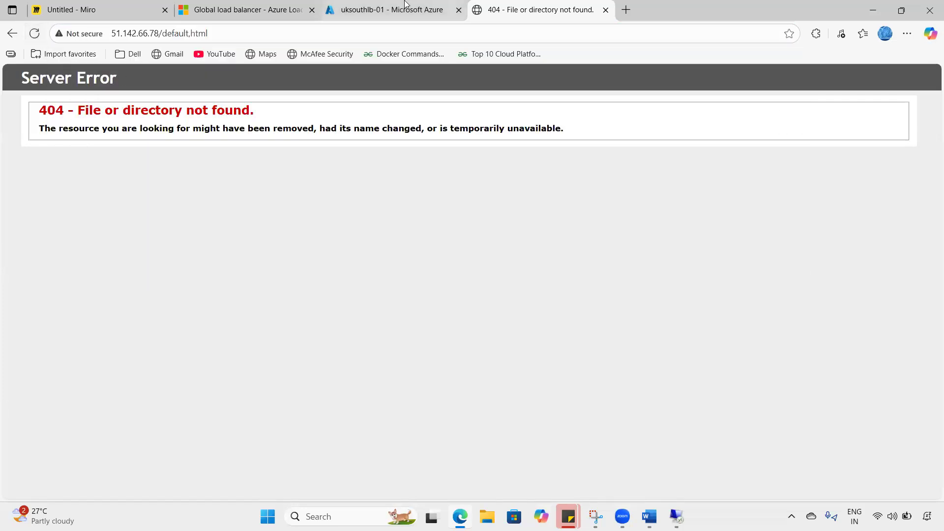
left_click(405, 5)
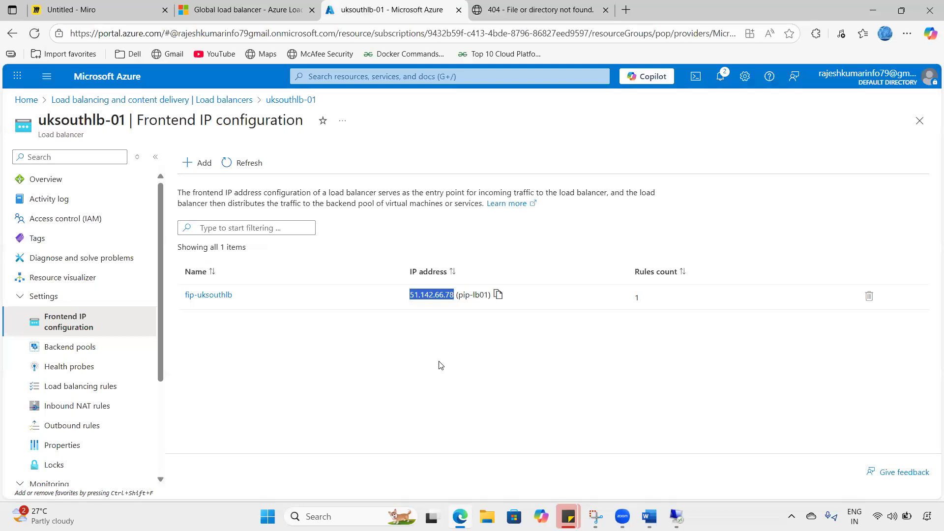
- Review uksouthlb-01's backend pools, health probes and rule-01 (TCP port 80 to bp-01-uksouth, probe hp-01)
left_click(82, 346)
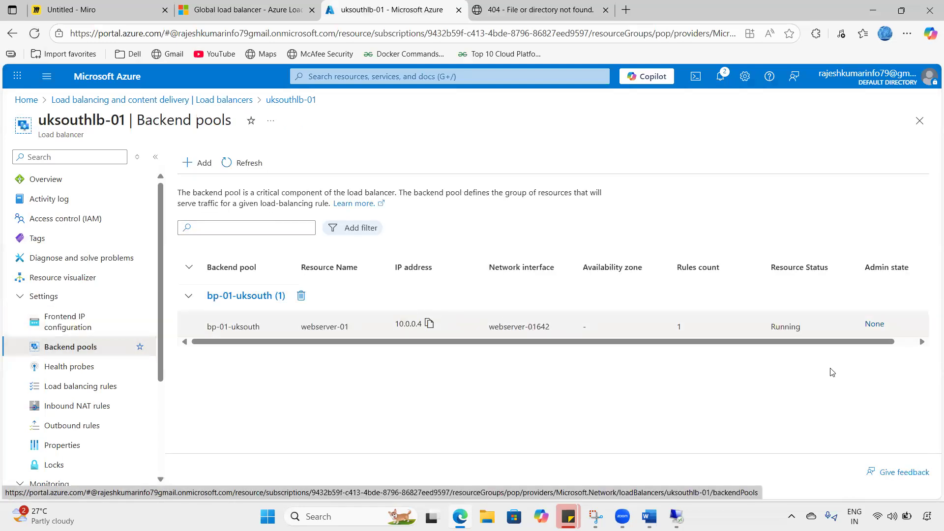
left_click(69, 368)
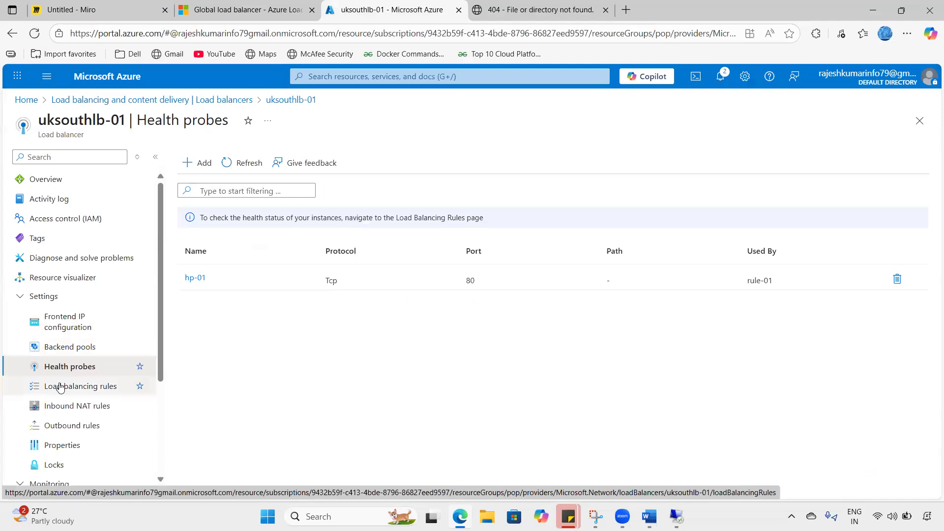
left_click(60, 387)
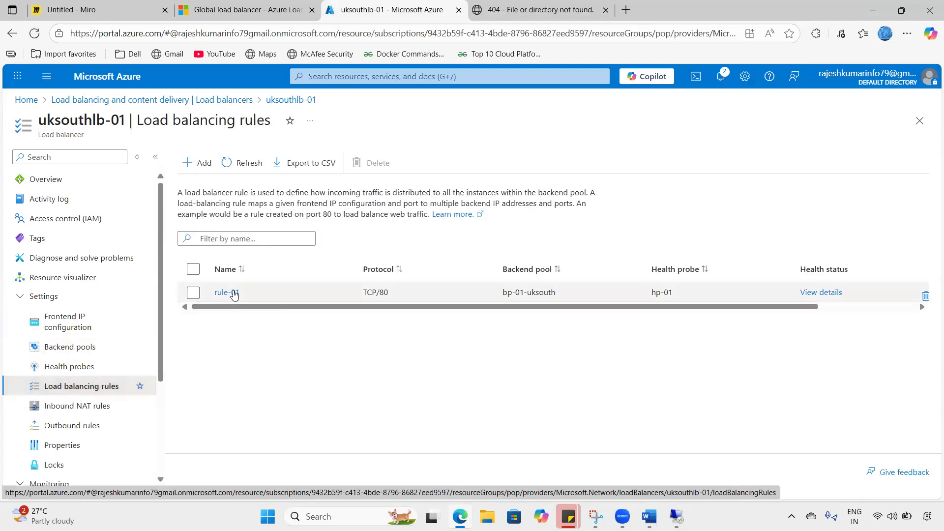
left_click(234, 293)
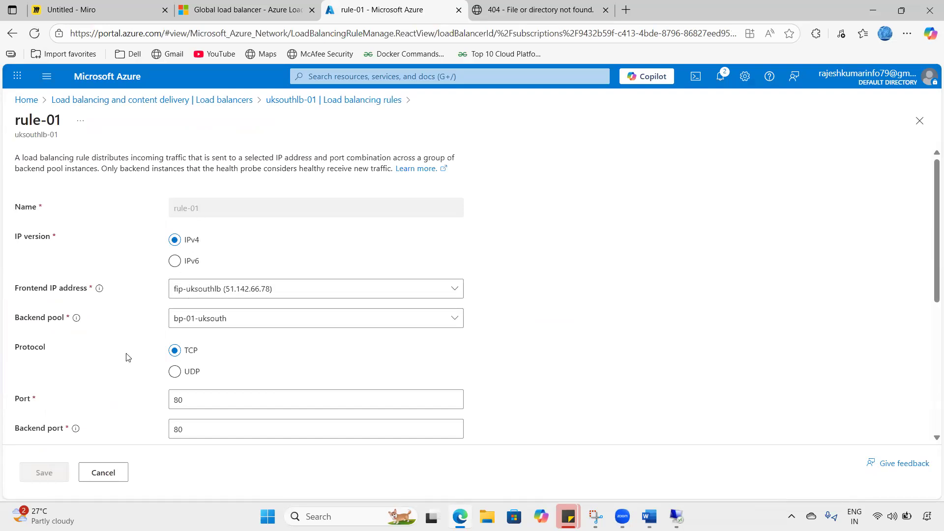
scroll(126, 357, "down", 2)
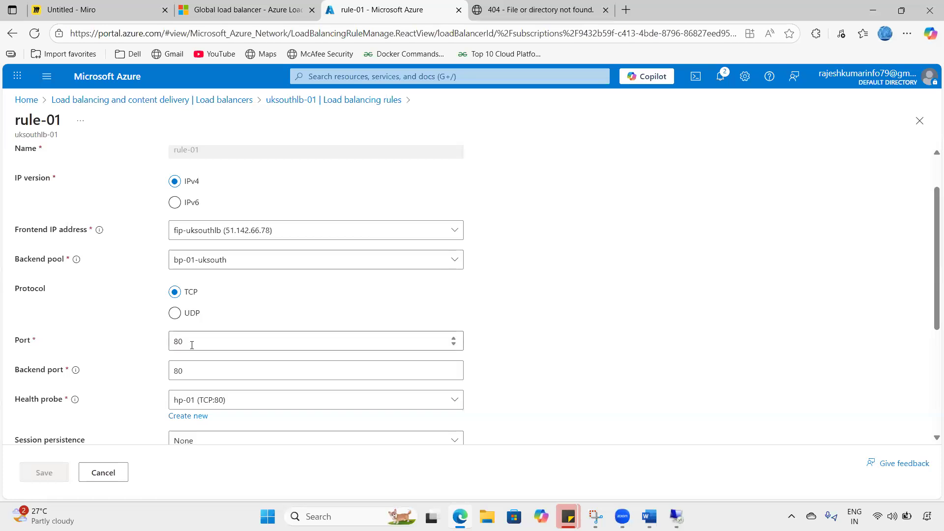
scroll(191, 344, "down", 3)
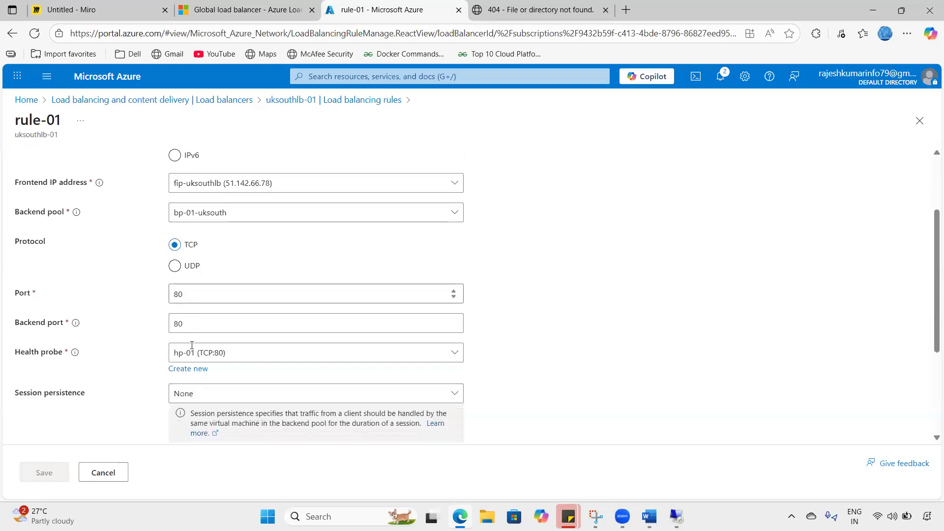
scroll(192, 344, "down", 3)
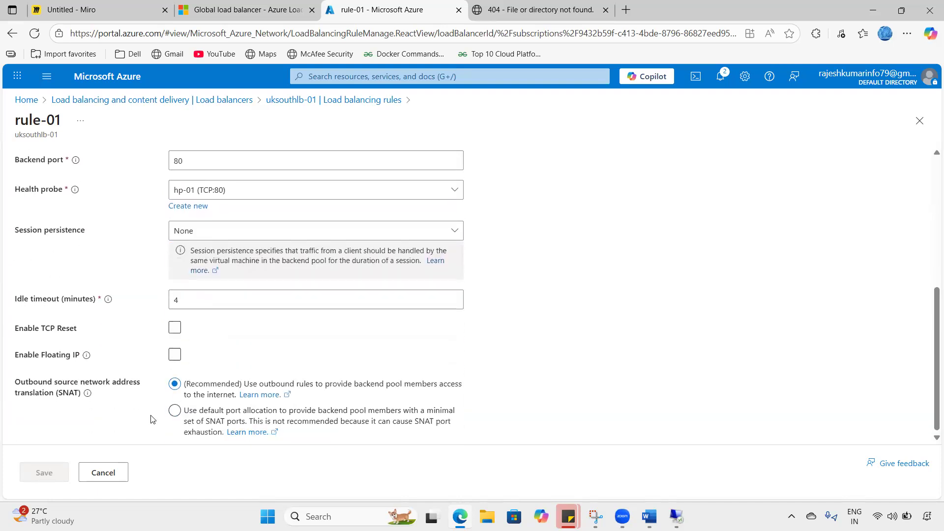
- Discard rule-01 and correct the browser address to 51.142.66.78/default.html to load the UK South page
left_click(514, 10)
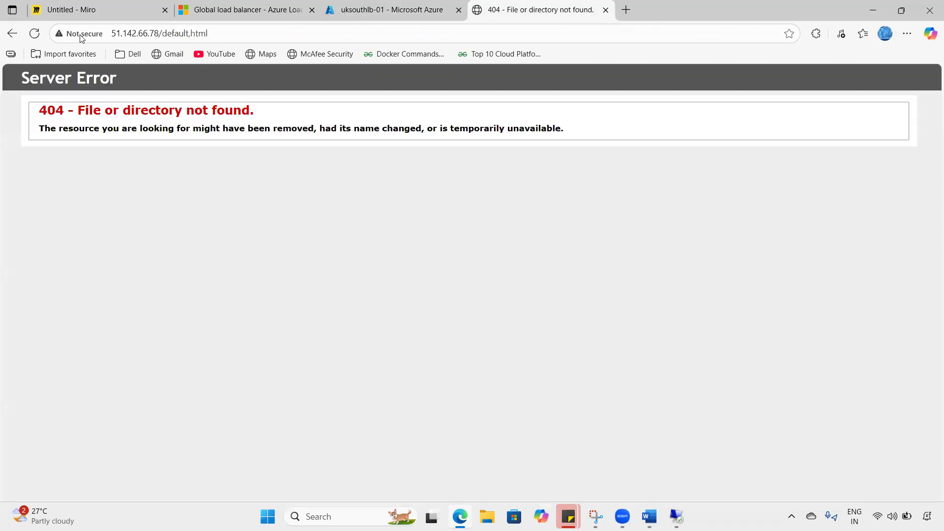
left_click(164, 42)
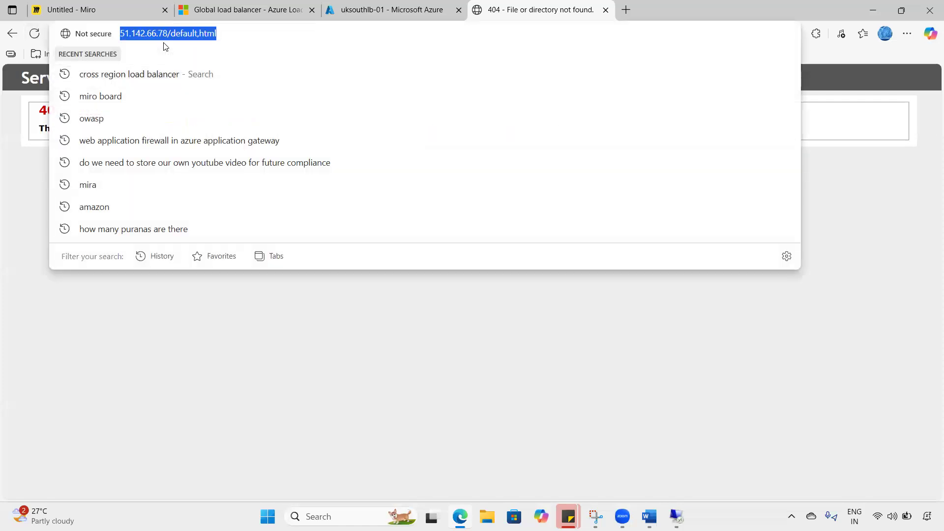
key("End")
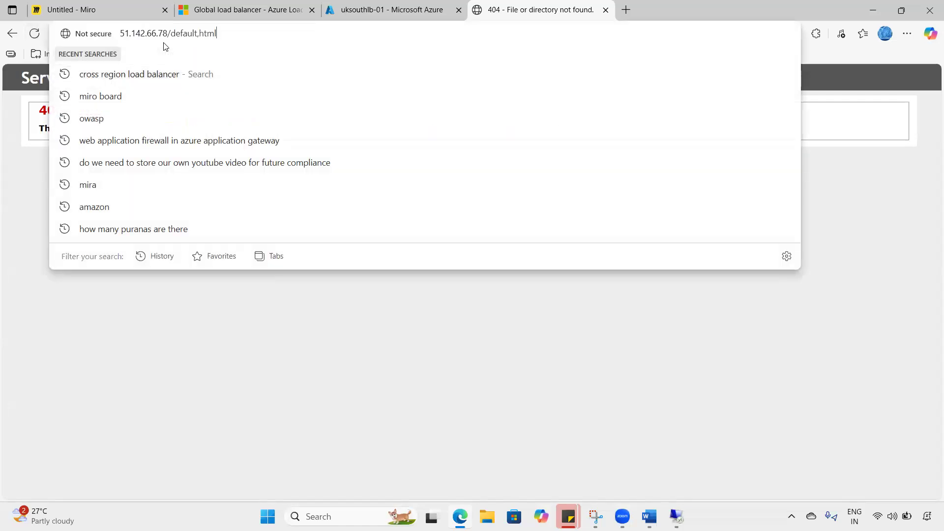
key("BackSpace")
key("BackSpace")
key("BackSpace")
key("BackSpace")
key("BackSpace")
type(".html")
key("Return")
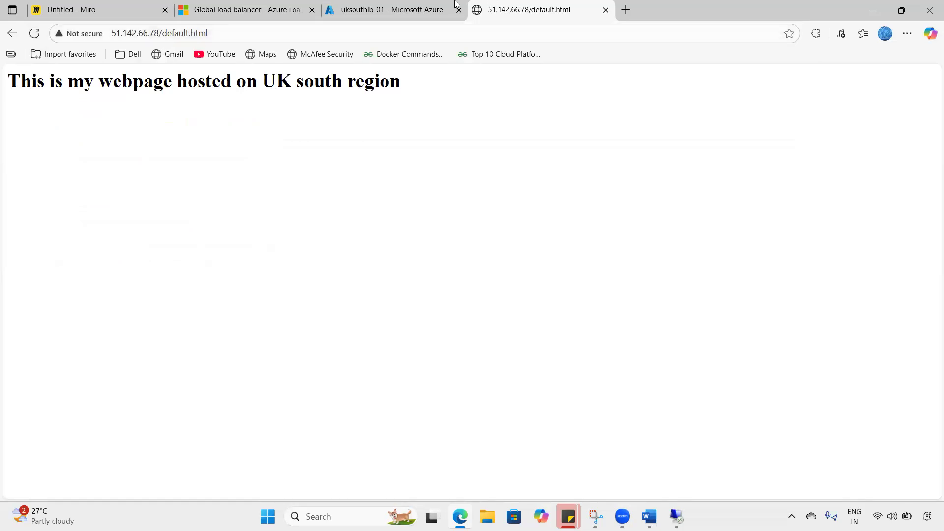
- Highlight the UK South heading and IP, check the Miro diagram, then open Azure's Load balancers list
left_click_drag(133, 90, 98, 87)
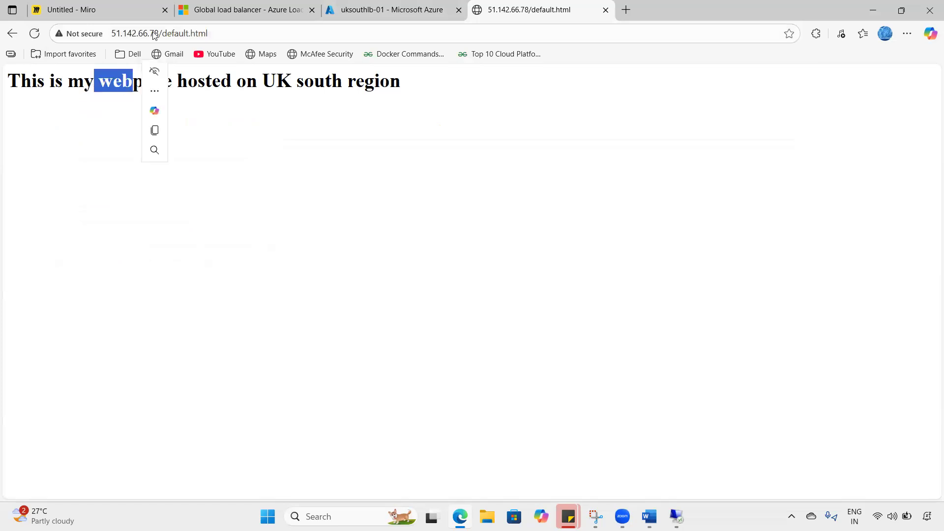
left_click(162, 33)
left_click_drag(131, 33, 116, 33)
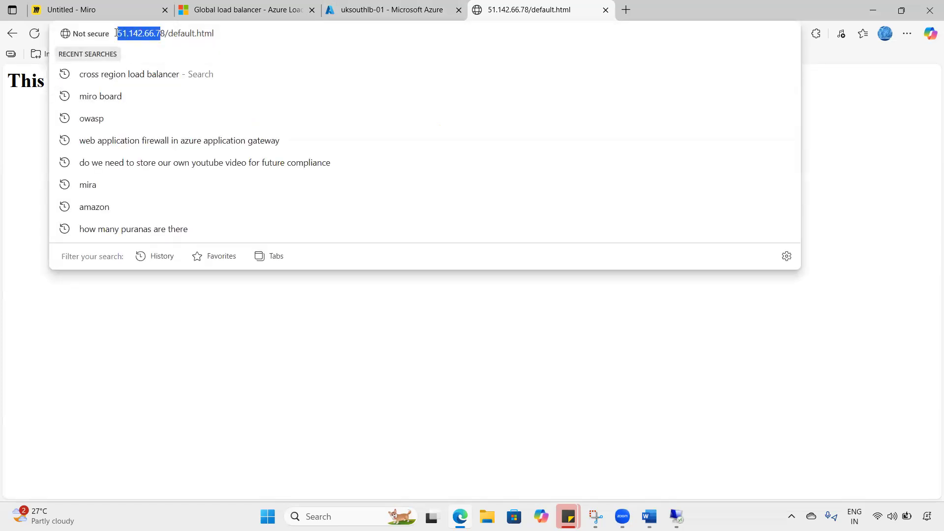
left_click(14, 201)
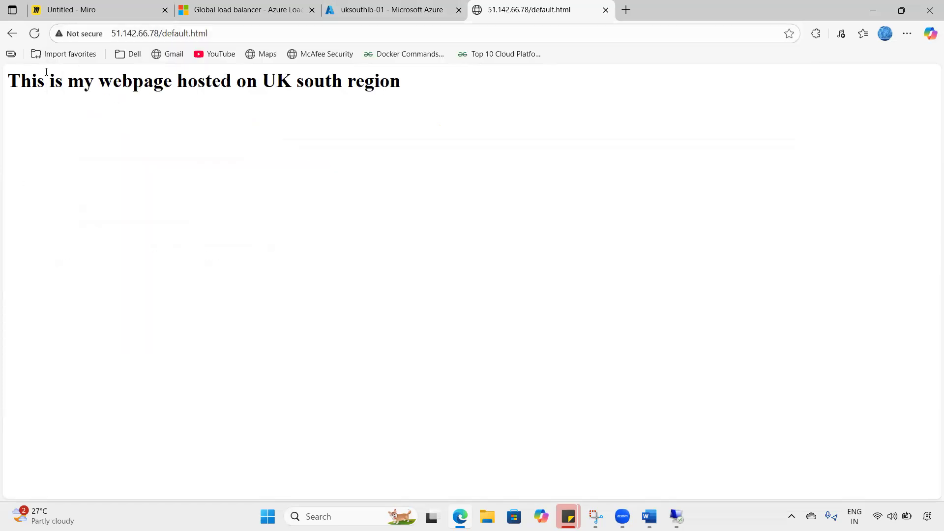
left_click_drag(45, 81, 428, 105)
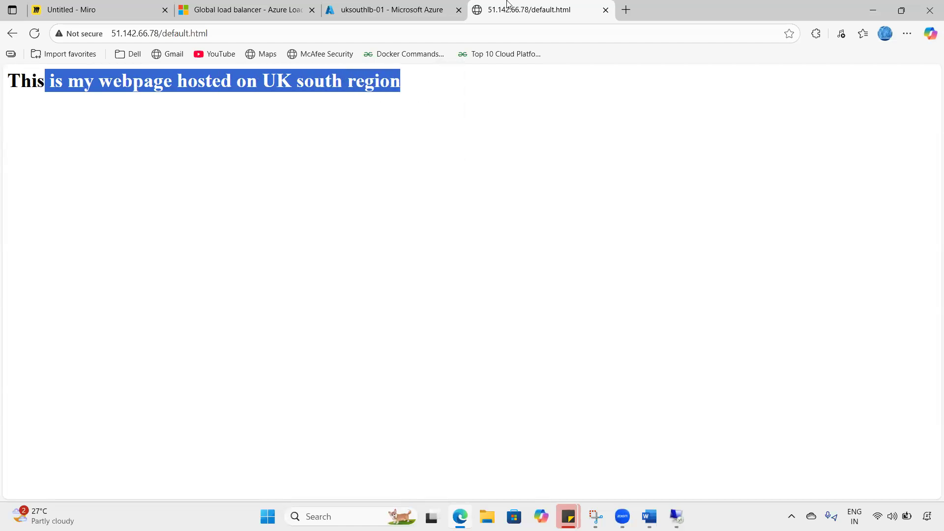
left_click(170, 5)
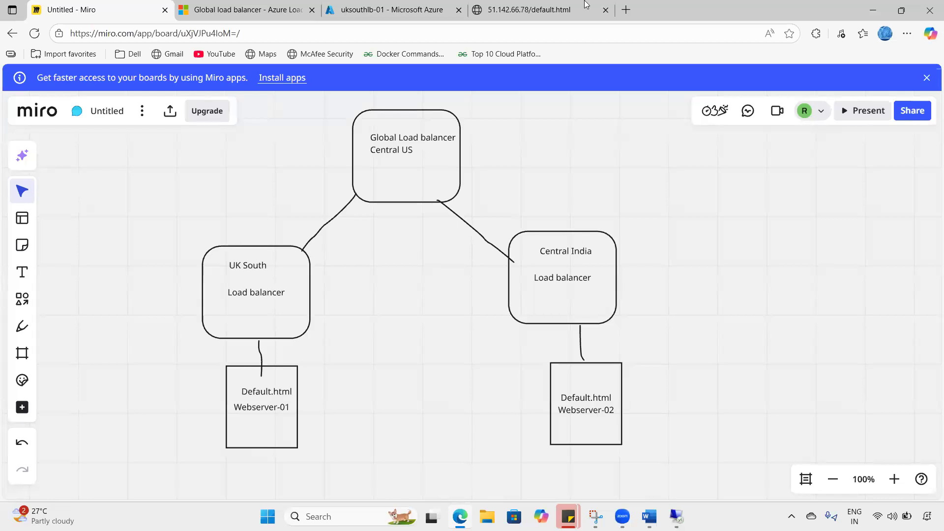
left_click(404, 4)
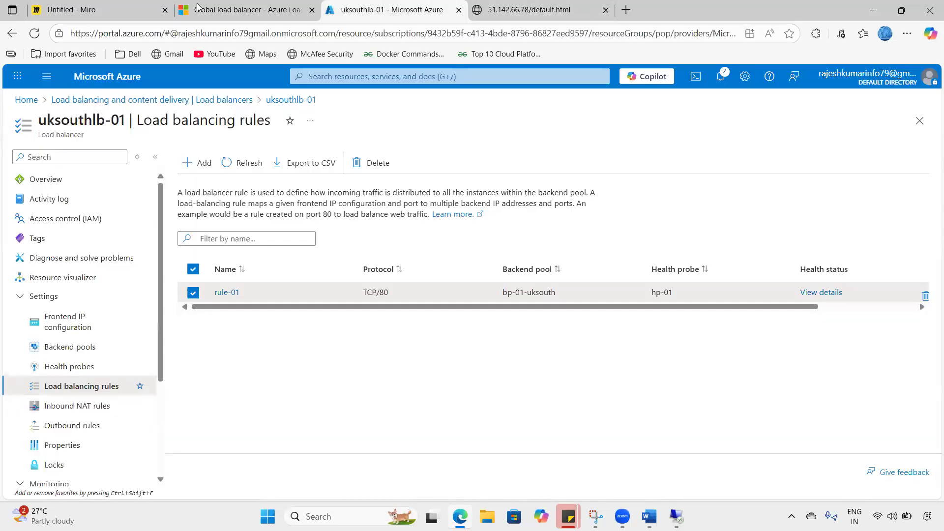
left_click(85, 79)
left_click(253, 157)
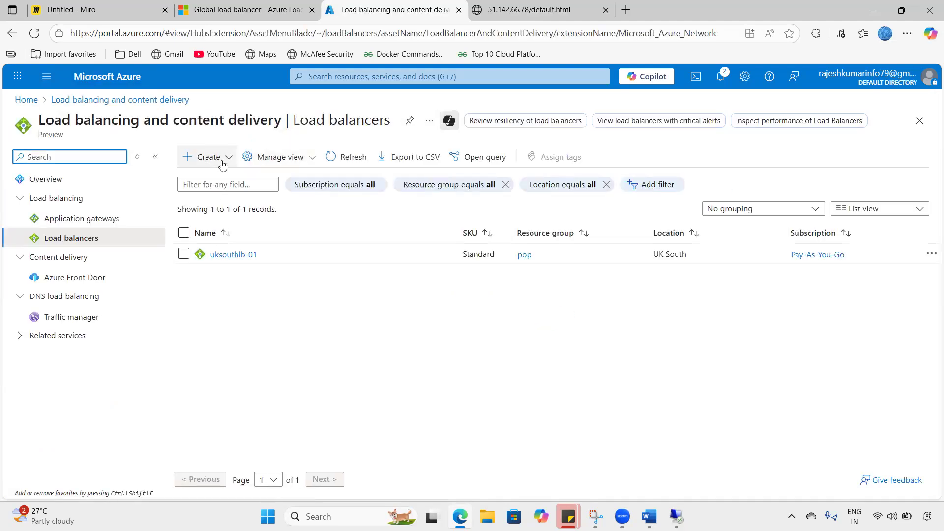
- Start a Standard load balancer named lb-02-centralindia in resource group pop
left_click(205, 157)
left_click(220, 182)
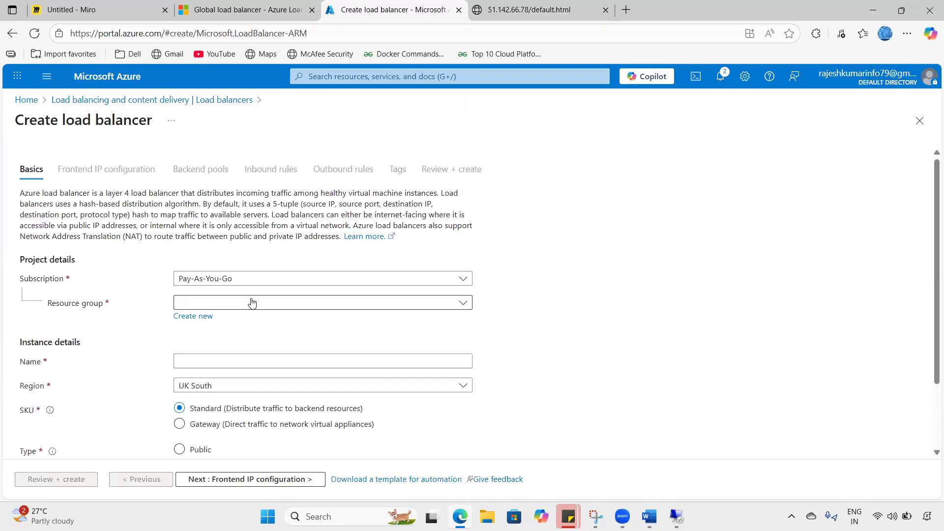
left_click(252, 302)
left_click(197, 361)
left_click(199, 360)
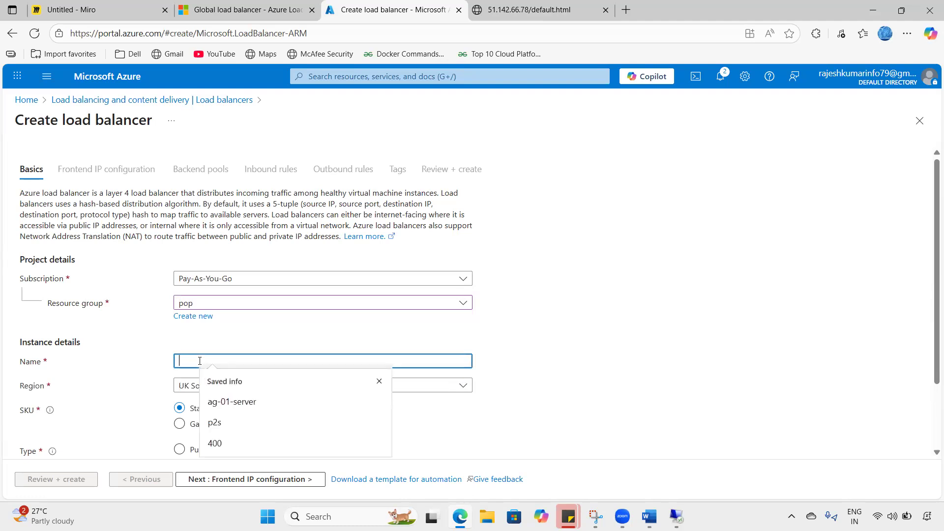
type("lb")
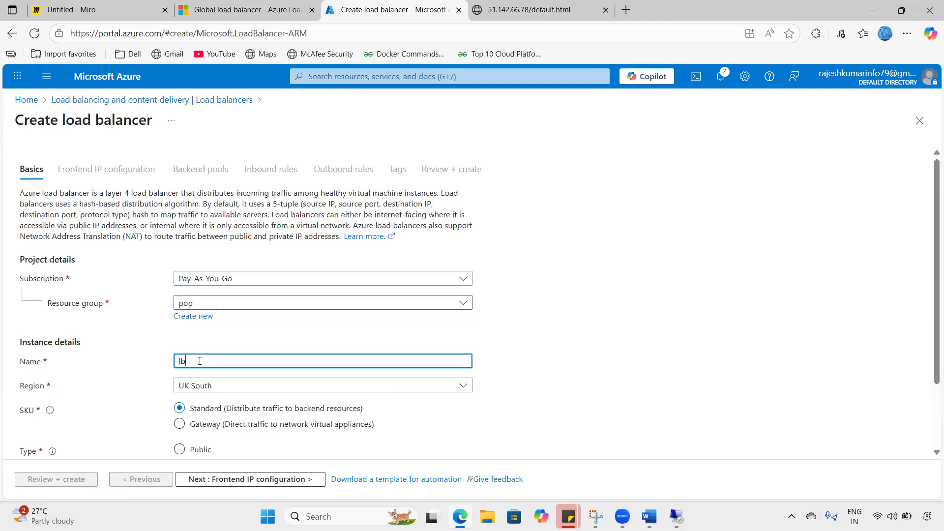
type("-02-centralindia")
- Set the load balancer's region to Central India and its type to Public
left_click(215, 388)
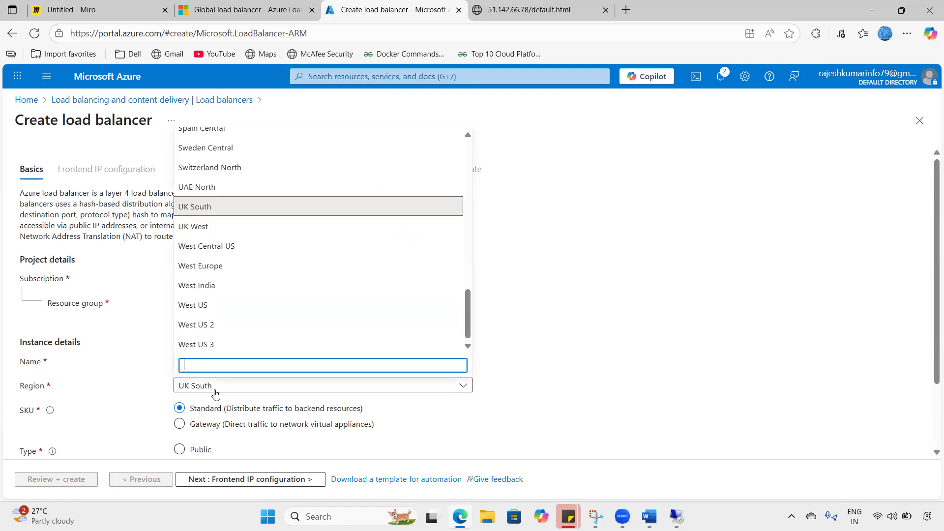
type("central")
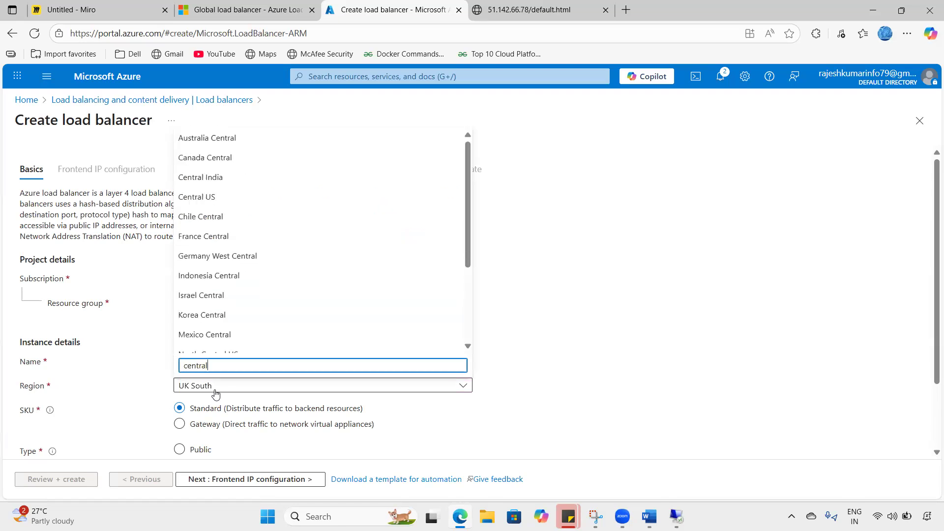
type(" india")
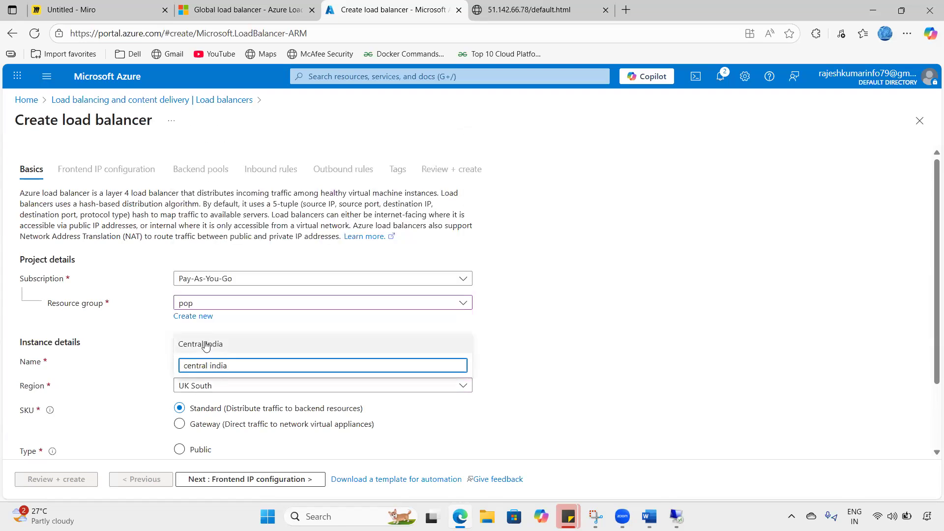
left_click(203, 344)
scroll(230, 367, "down", 1)
scroll(253, 399, "down", 1)
left_click(196, 370)
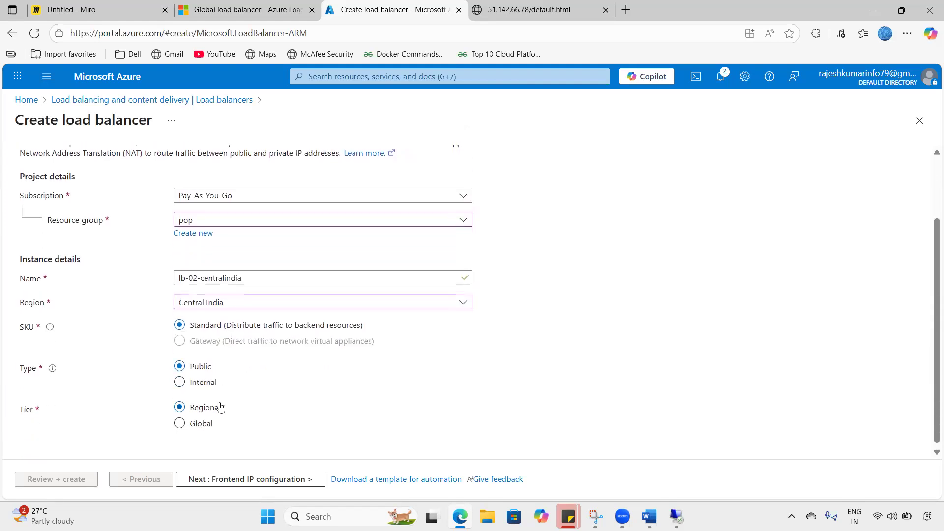
scroll(219, 406, "down", 1)
left_click(207, 481)
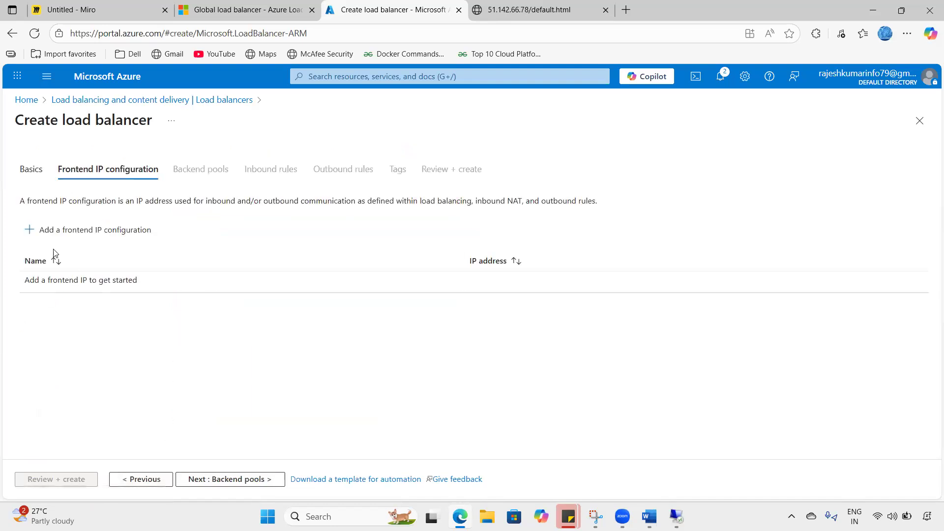
- Add a frontend IP configuration named fip-centralindia
left_click(113, 231)
left_click(783, 148)
type("f")
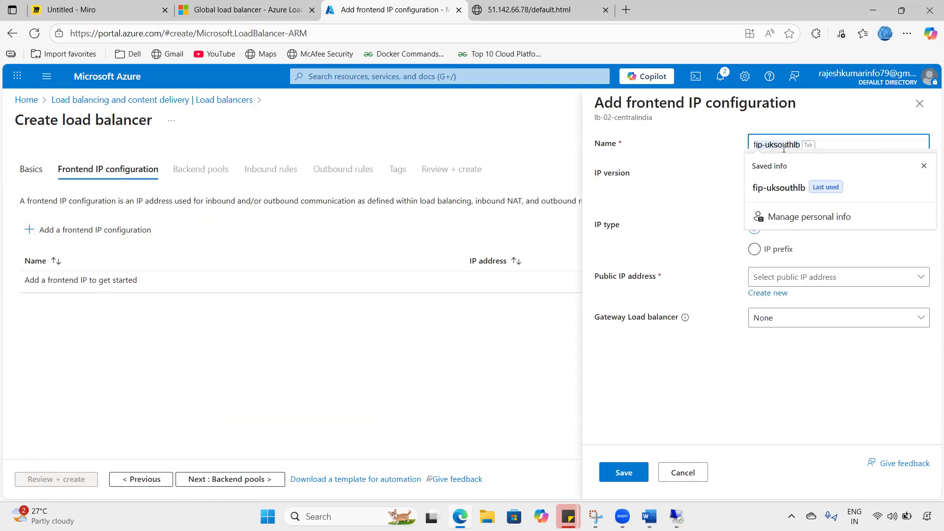
type("ip-centr")
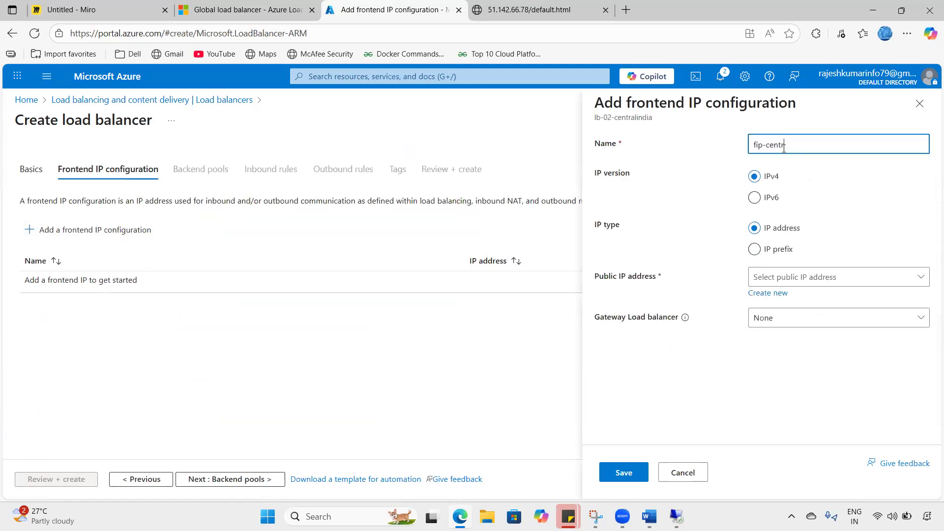
type("al indi")
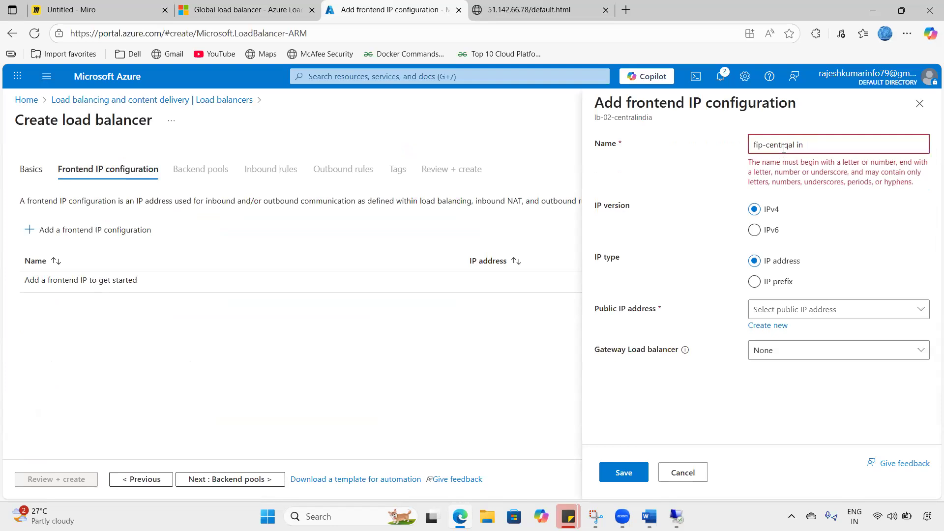
key("BackSpace")
key("BackSpace")
key("BackSpace")
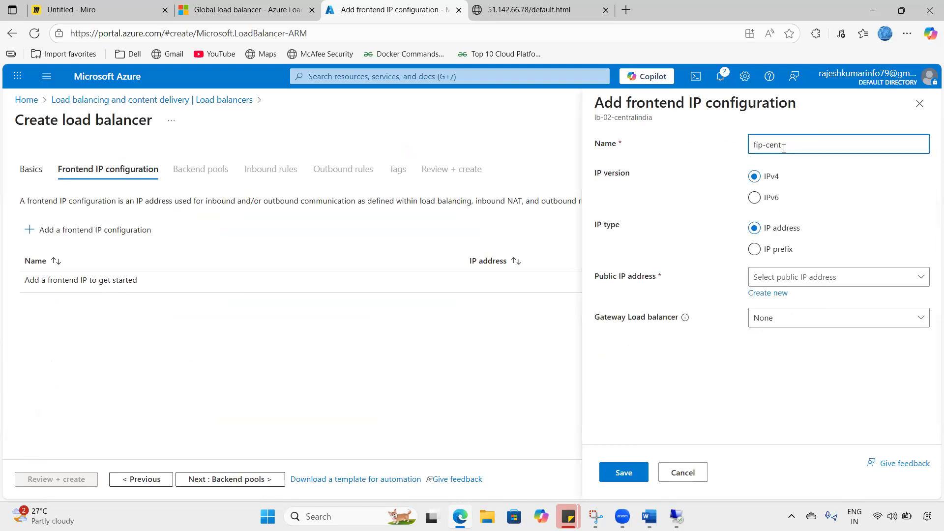
type("ral")
key("BackSpace")
type("india")
- Give fip-centralindia a new public IP named pip02 and save the frontend configuration
left_click(773, 277)
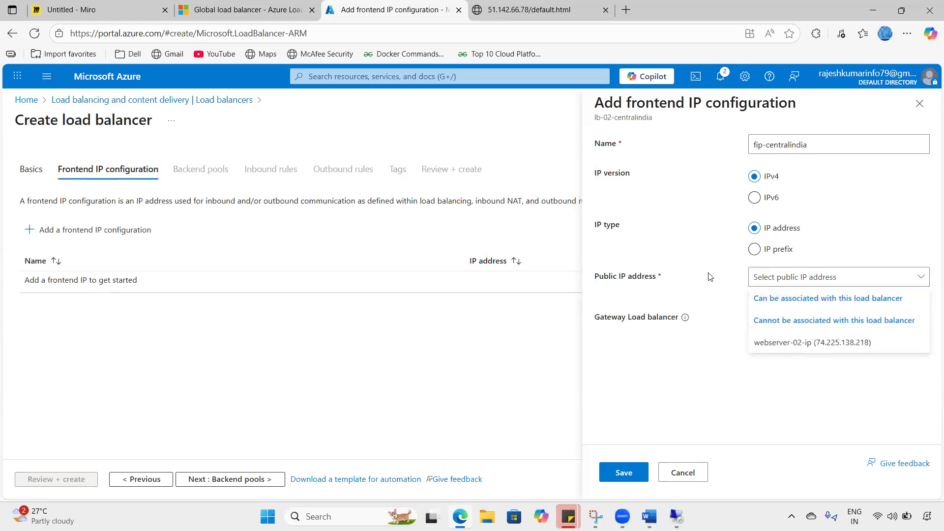
left_click(736, 281)
left_click(759, 292)
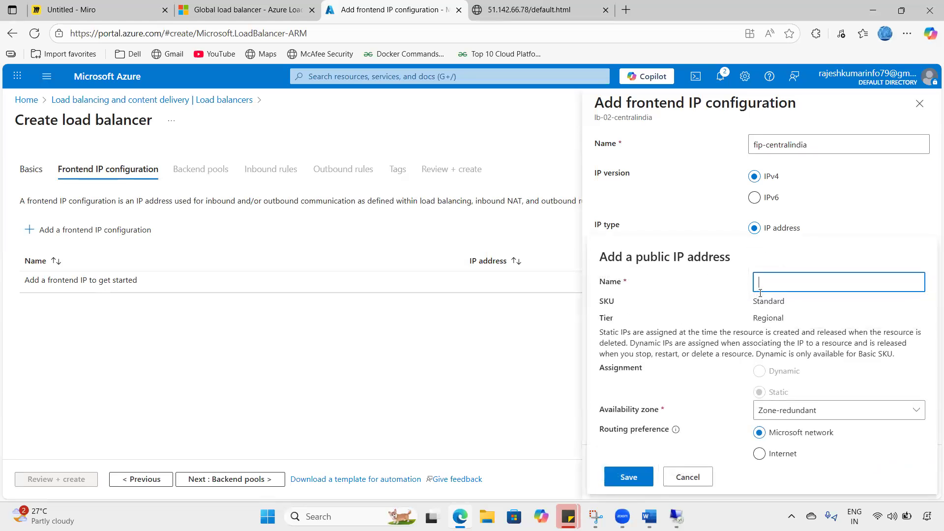
type("pip02")
left_click(628, 477)
left_click(621, 471)
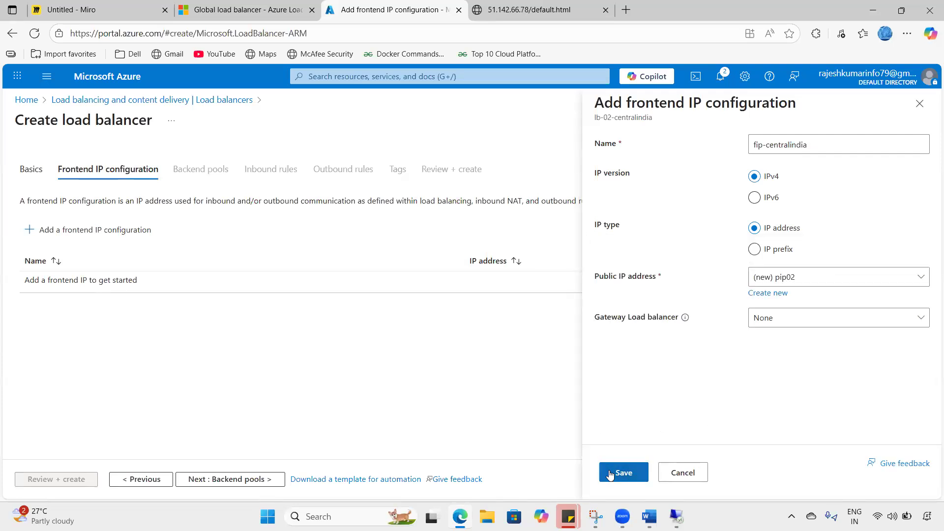
left_click(211, 479)
- Add a backend pool named bp-02 on virtual network vnet-02
left_click(76, 238)
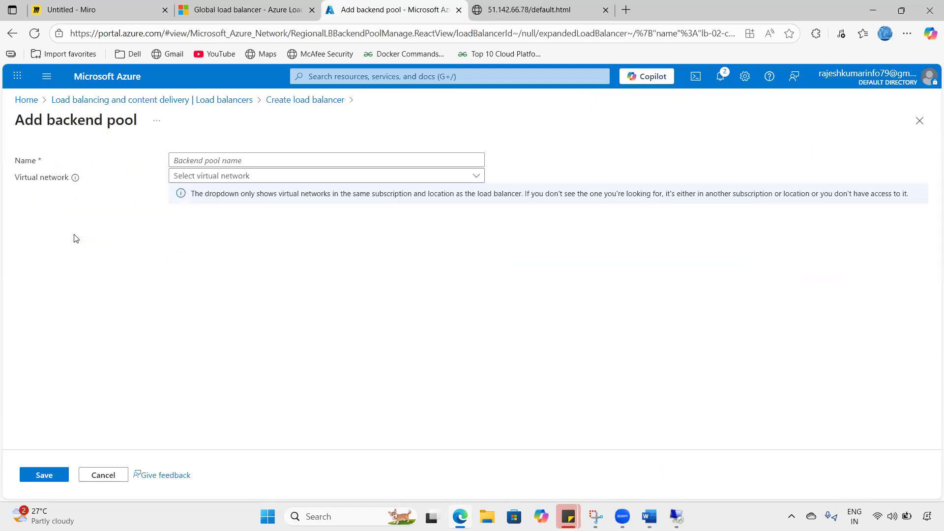
left_click(263, 161)
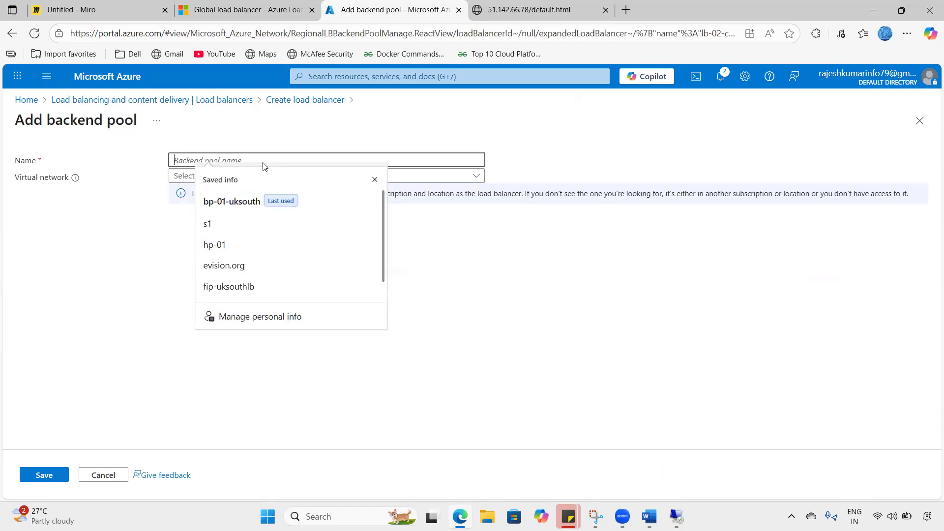
type("bp-02")
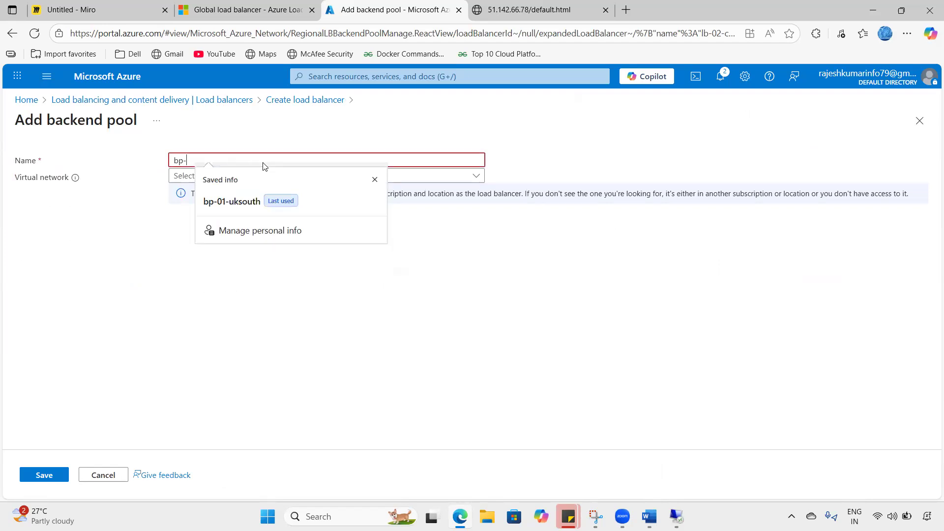
key("BackSpace")
key("BackSpace")
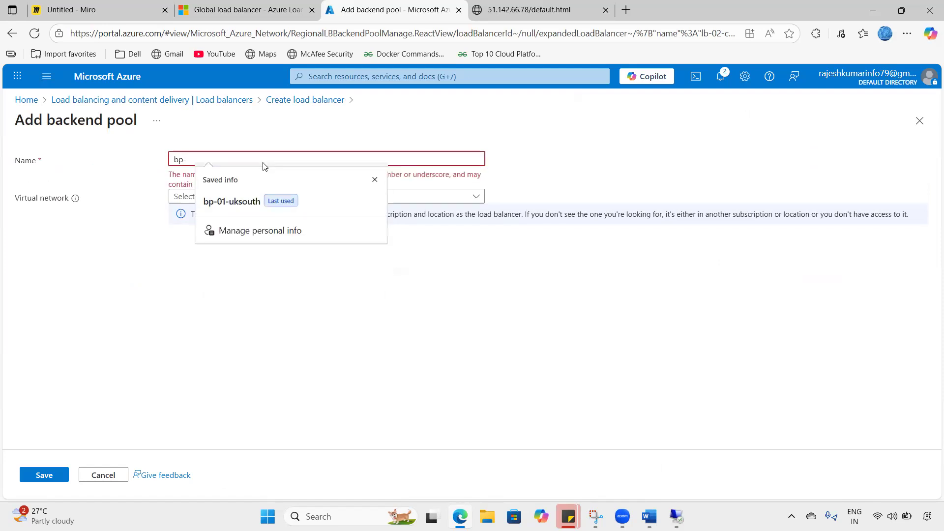
type("02")
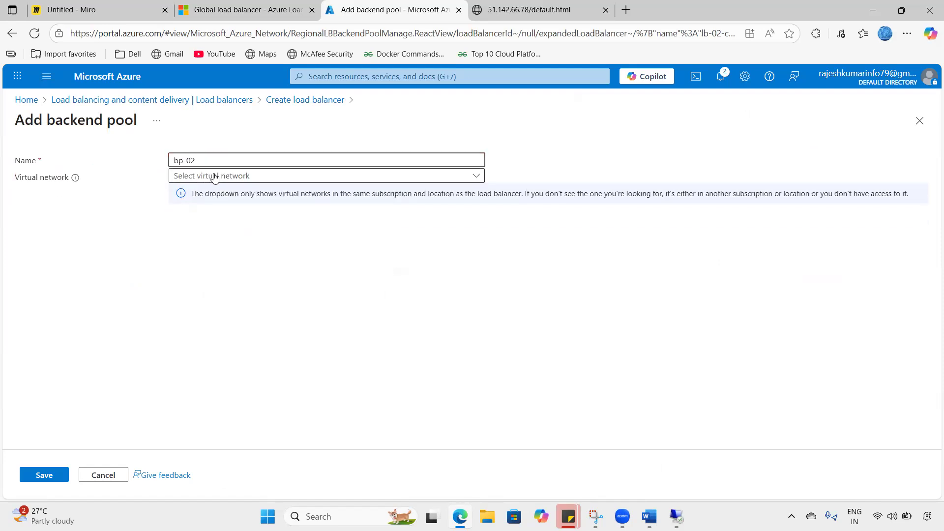
left_click(213, 176)
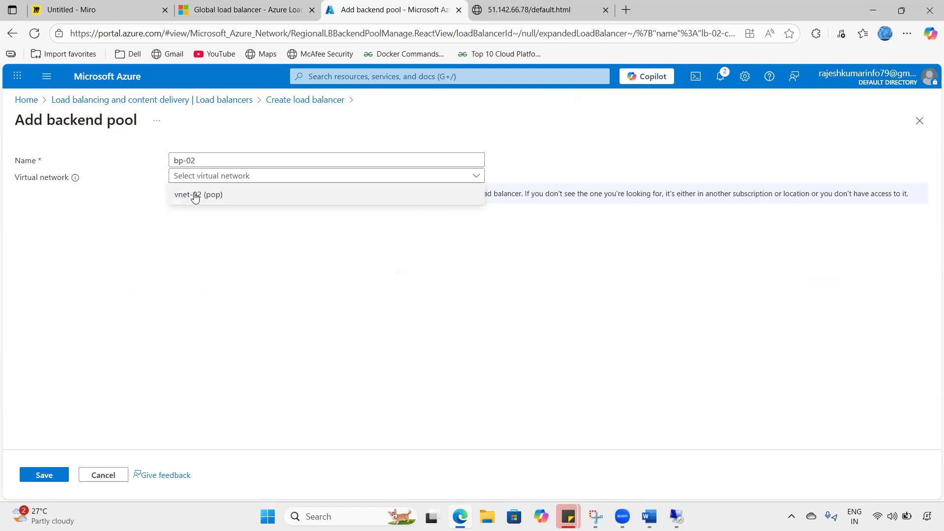
left_click(195, 196)
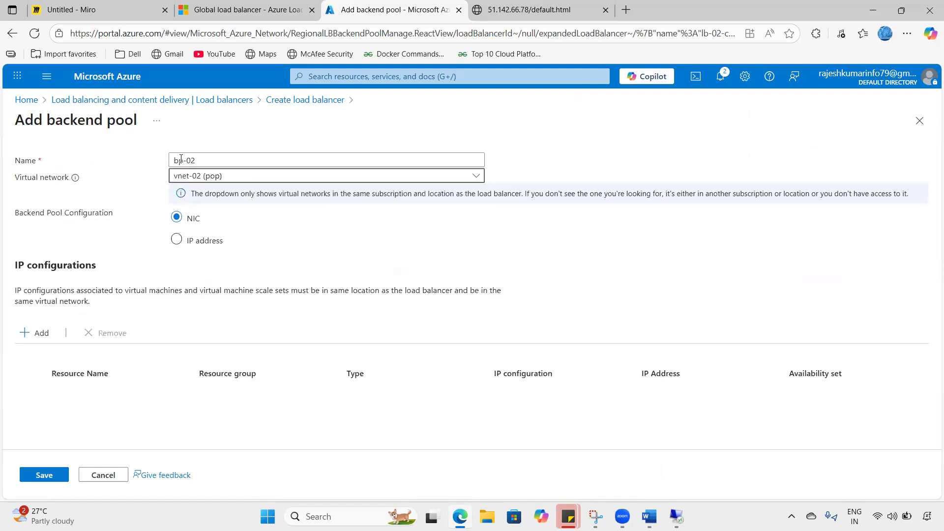
left_click(196, 160)
key("ctrl+a")
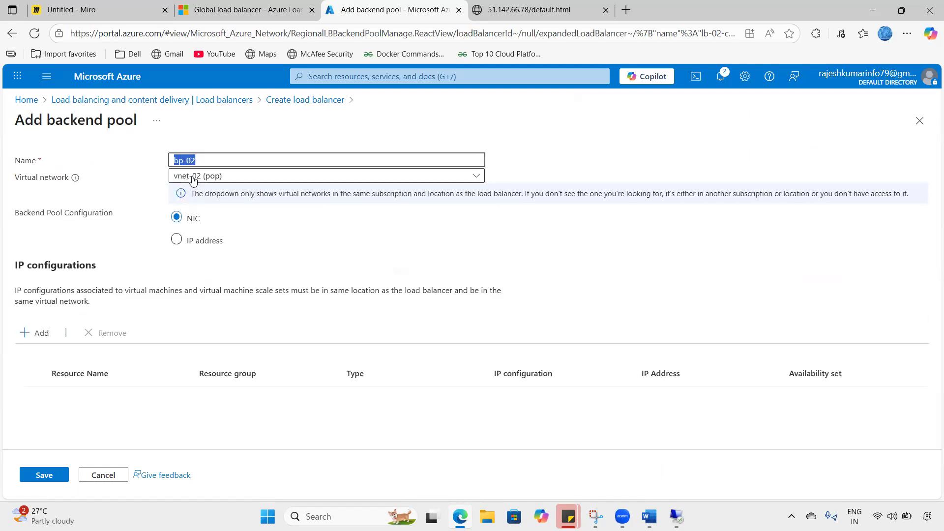
- Add webserver-02 (172.16.0.4) to bp-02 and save the pool
left_click(39, 332)
left_click(296, 276)
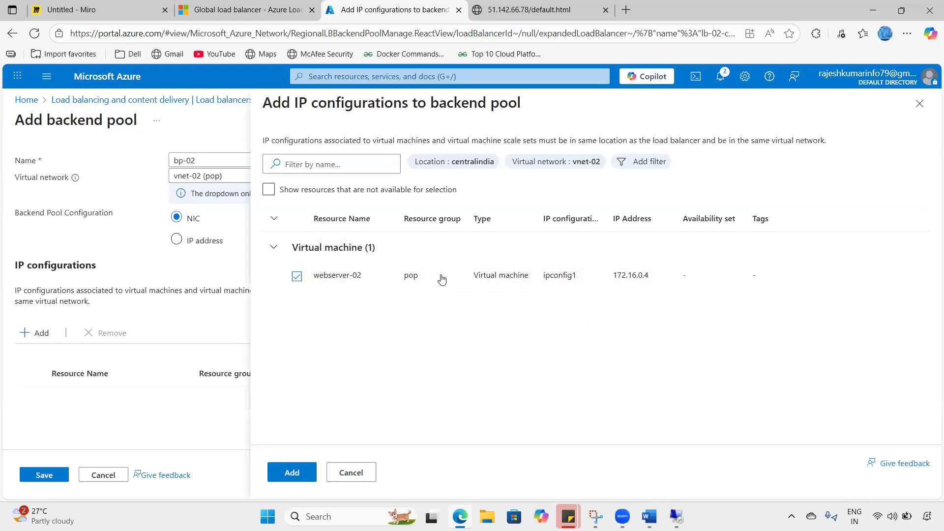
left_click(292, 473)
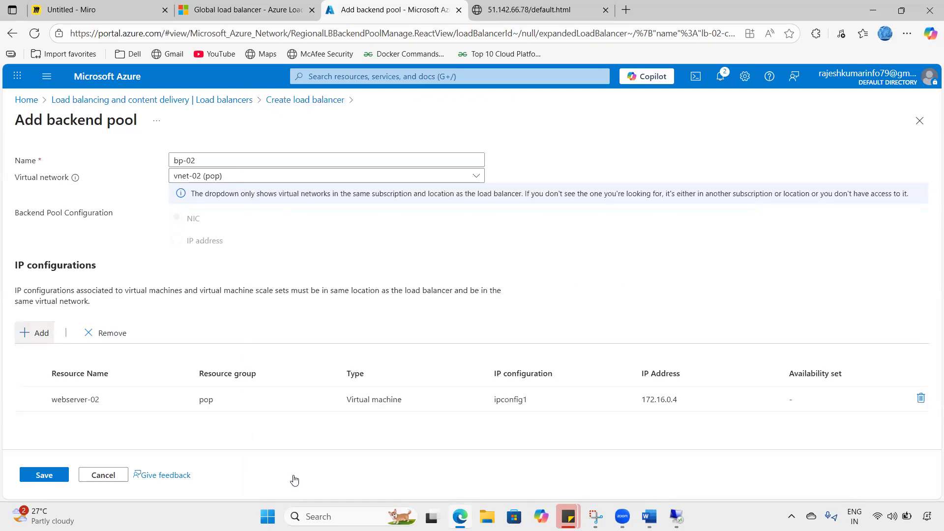
left_click(47, 476)
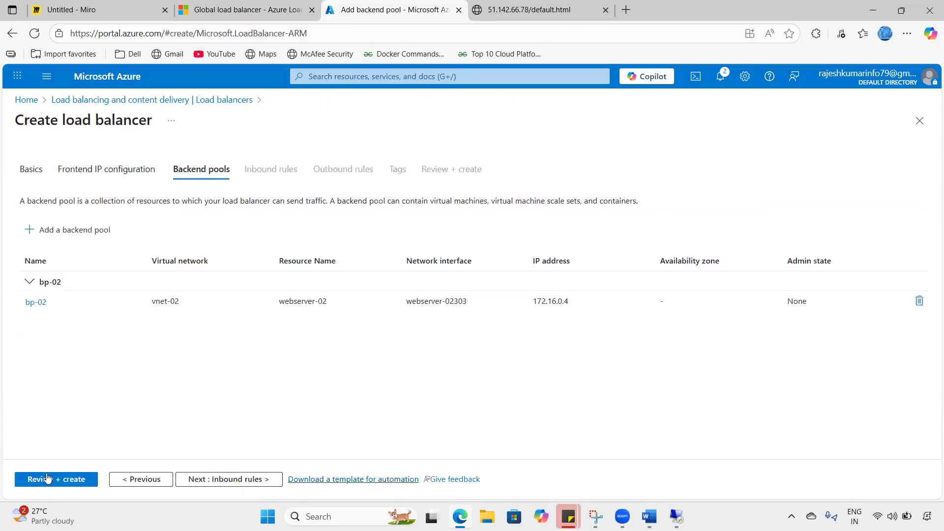
- Skip inbound rules, outbound rules and tags, create lb-02-centralindia, and check its deployment notification
left_click(197, 482)
left_click(196, 480)
left_click(197, 481)
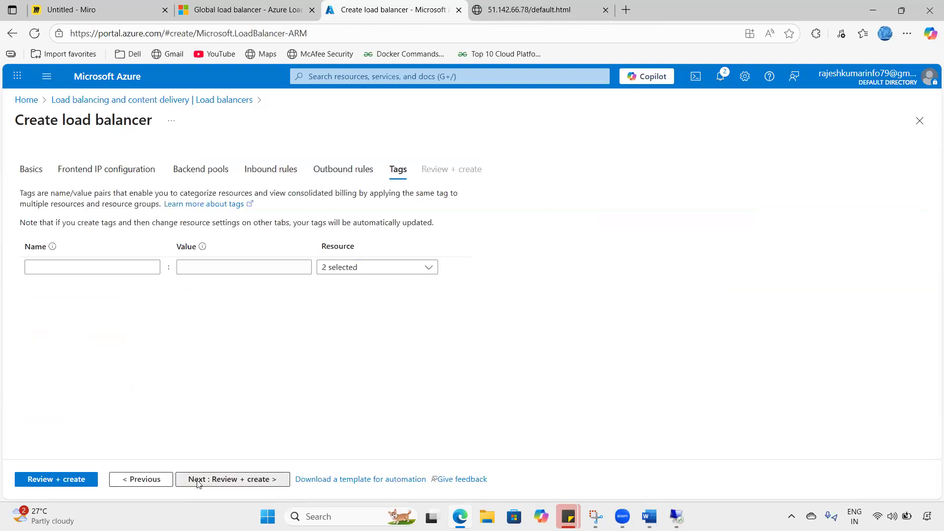
left_click(197, 481)
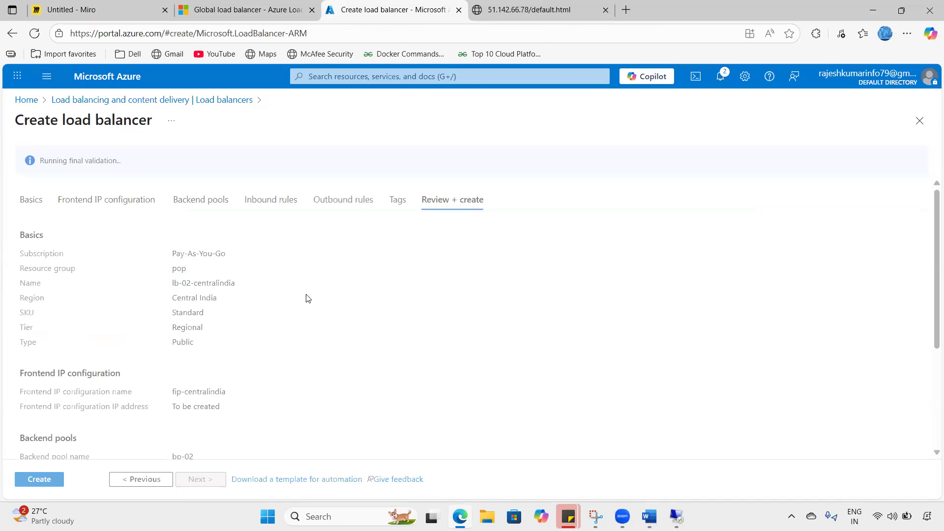
left_click(35, 481)
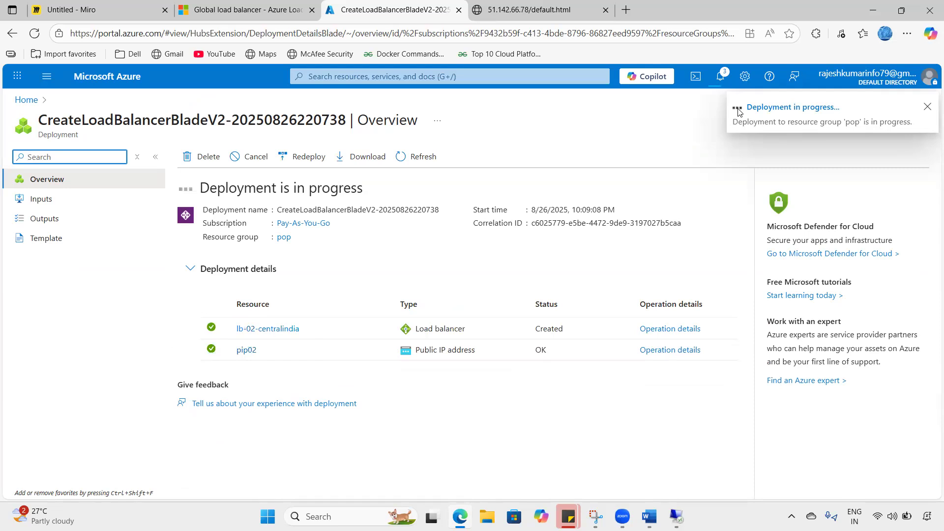
left_click(718, 80)
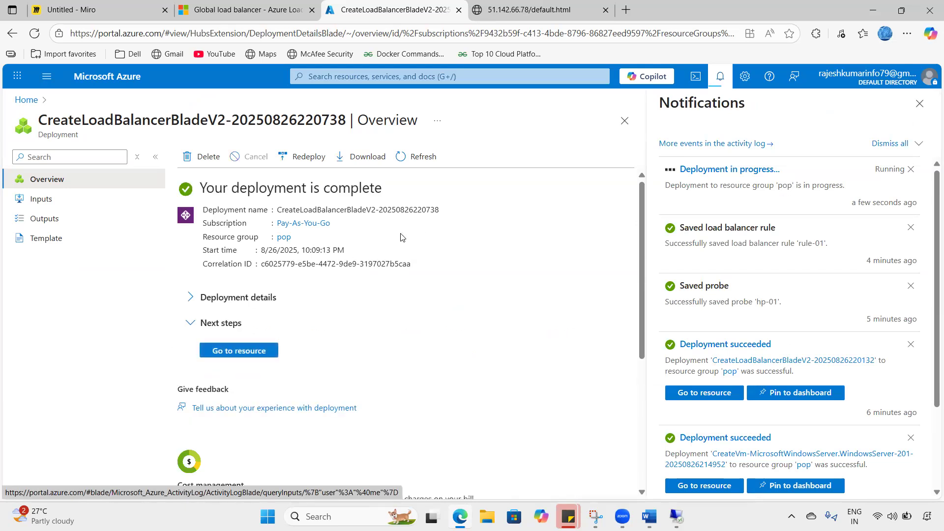
- Open lb-02-centralindia's Health probes page from the Load balancers list
left_click(141, 77)
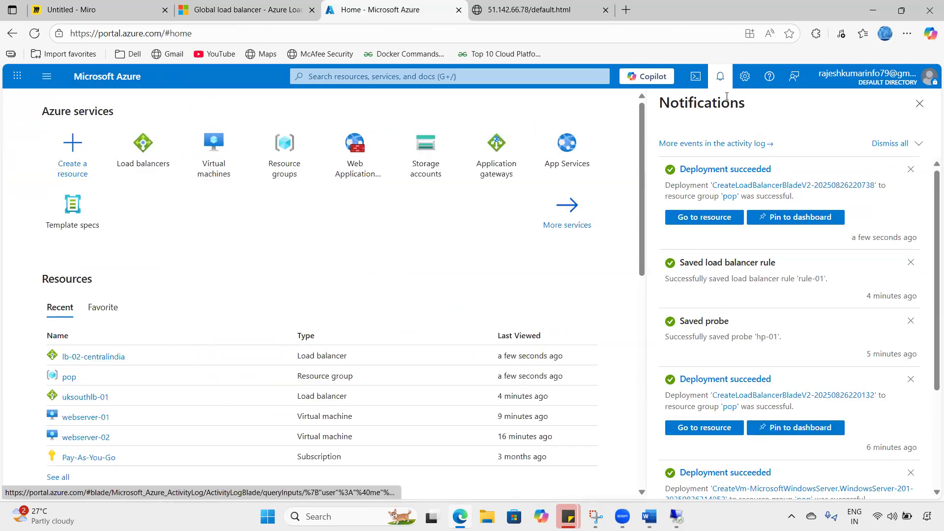
left_click(720, 76)
left_click(313, 159)
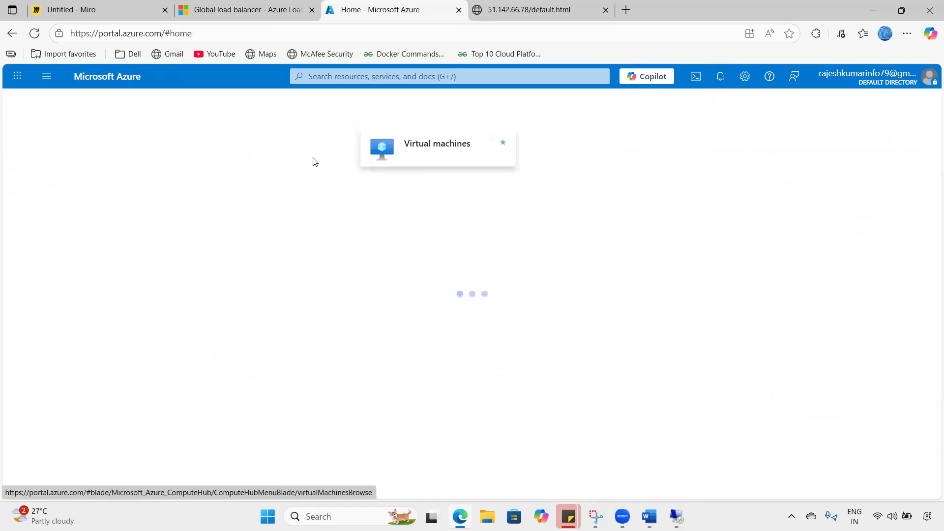
left_click(107, 76)
left_click(312, 160)
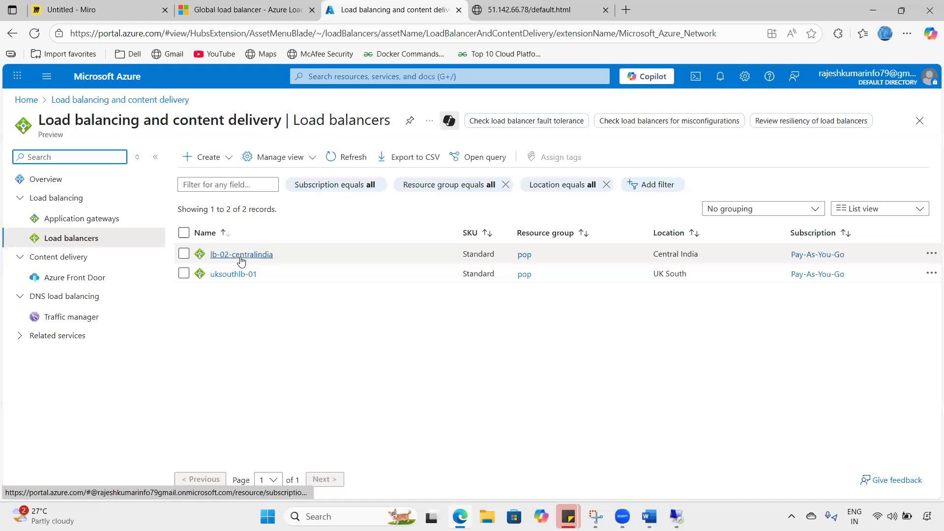
left_click(241, 255)
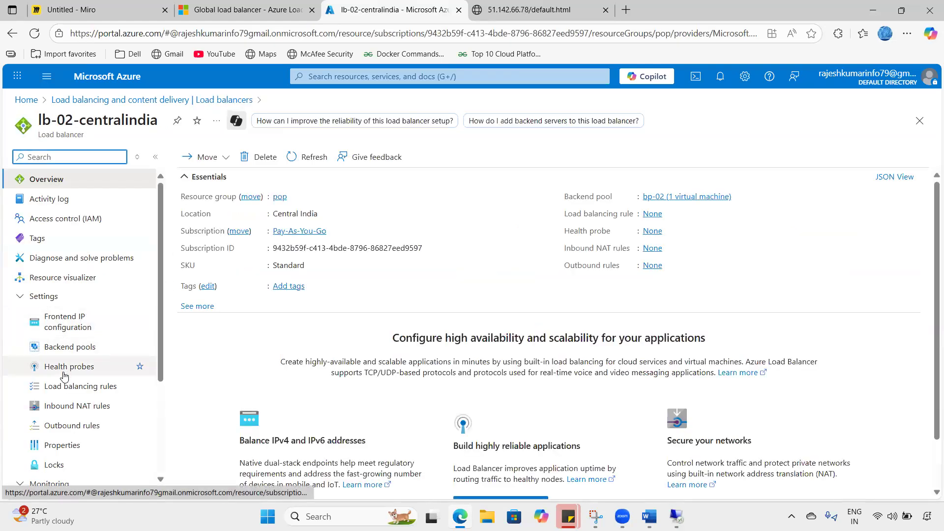
left_click(64, 369)
- Add health probe hp-CI using TCP port 80
left_click(213, 167)
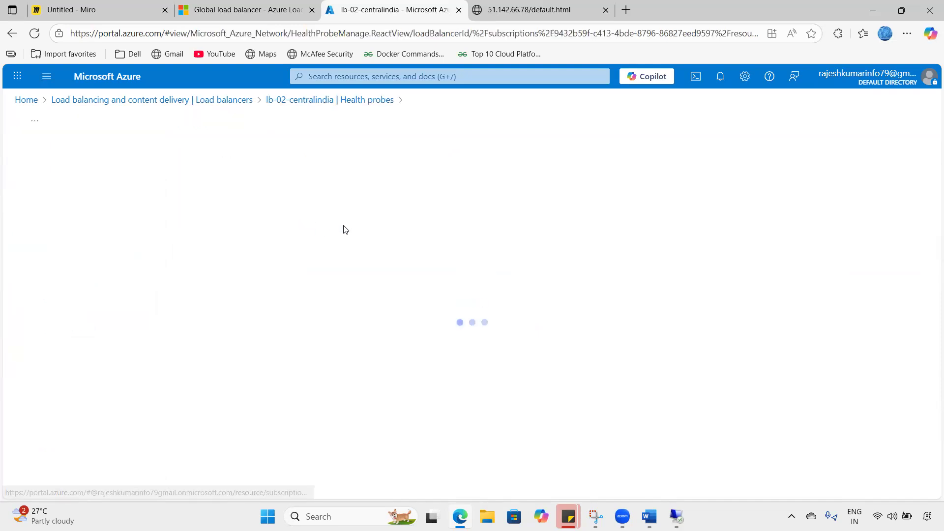
left_click(244, 217)
type("h")
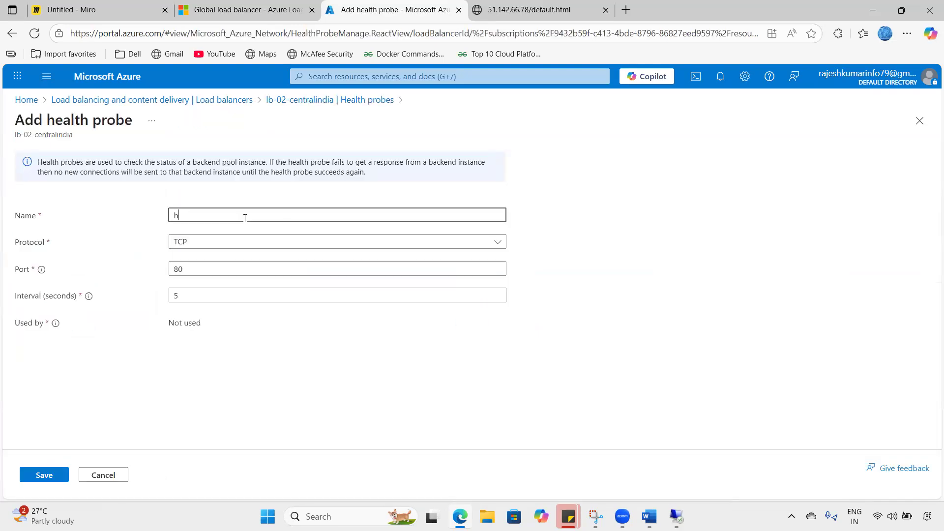
type("p-C")
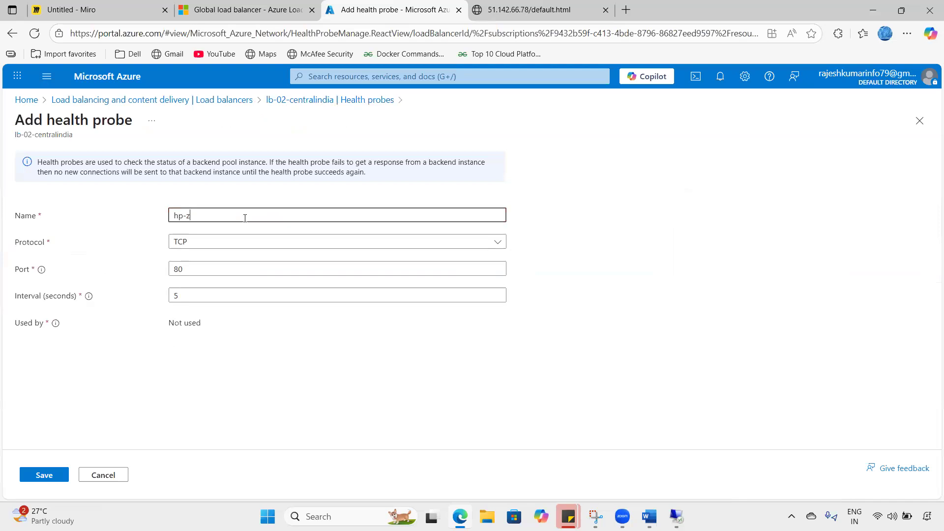
key("BackSpace")
type("Cl")
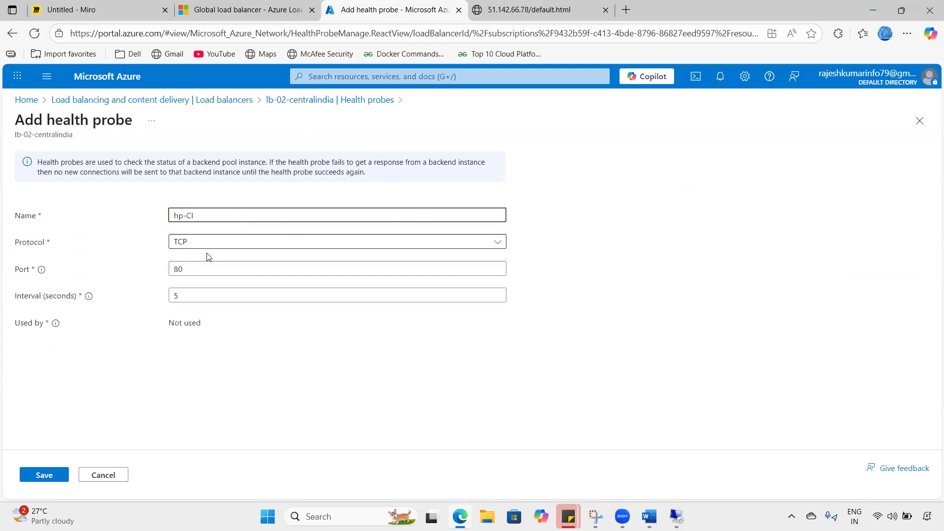
left_click(36, 484)
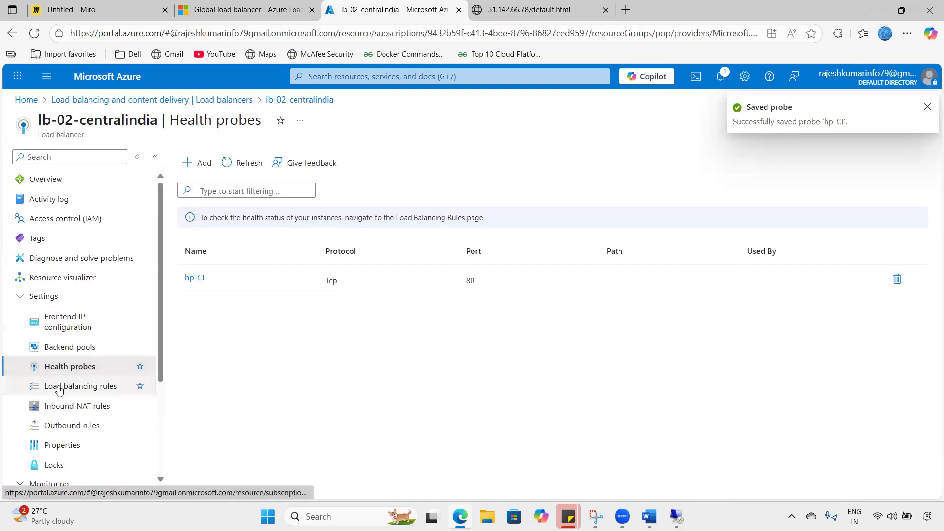
- Start load balancing rule rule-CI with frontend fip-centralindia and backend pool bp-02
left_click(65, 388)
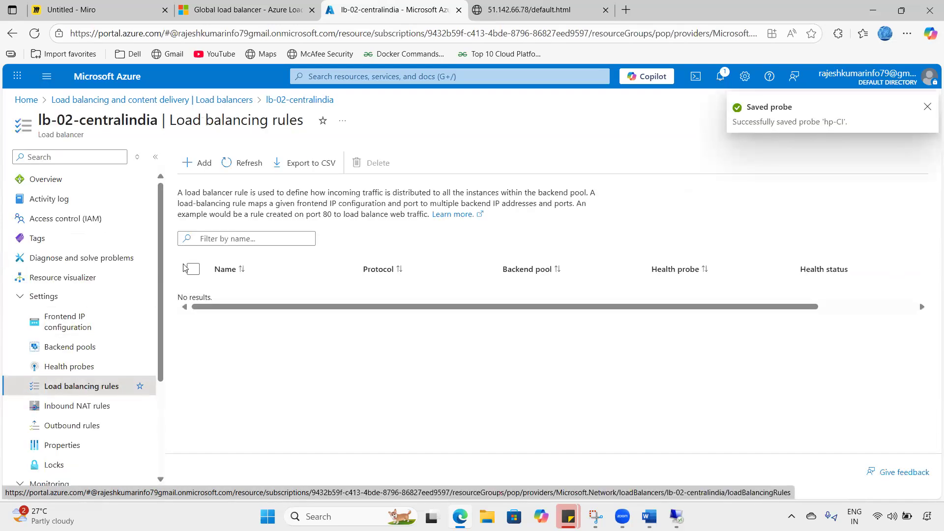
left_click(199, 163)
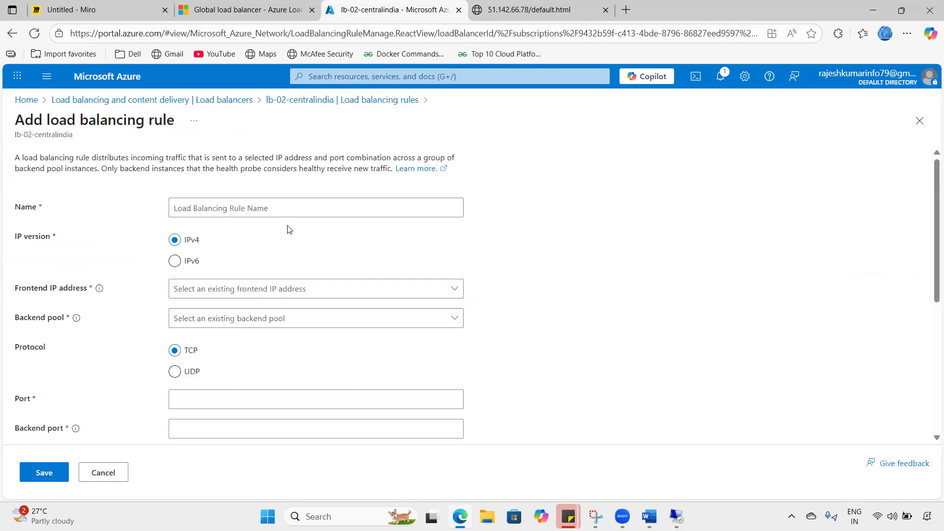
left_click(240, 210)
type("r")
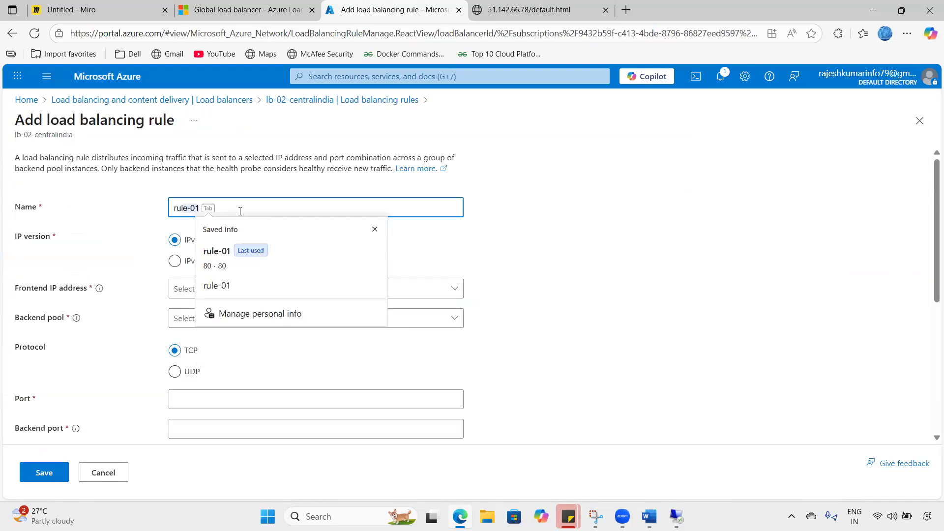
type("ule-")
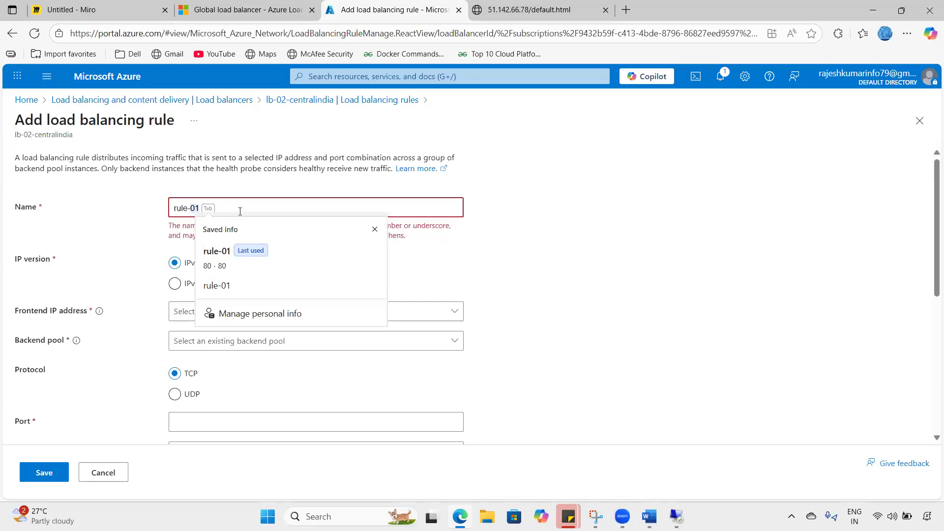
type("Cl")
left_click(206, 295)
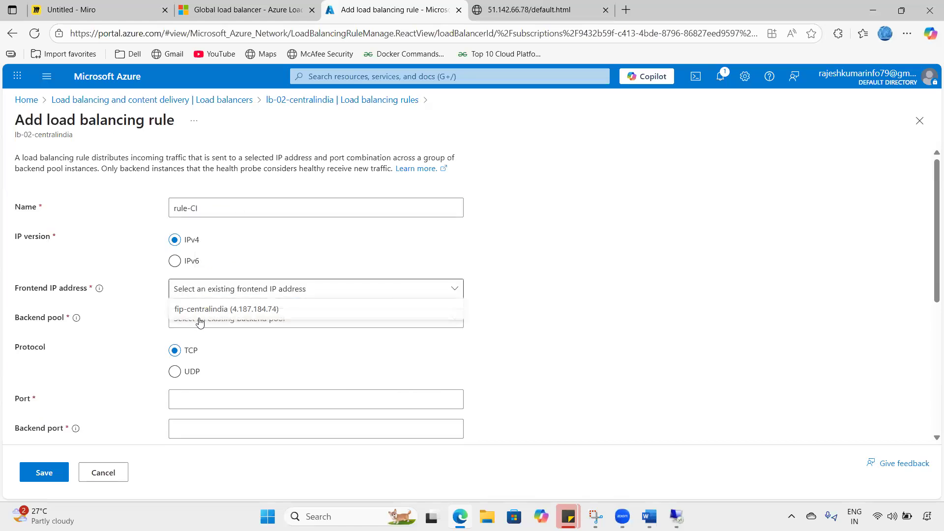
left_click(199, 314)
left_click(199, 317)
left_click(184, 340)
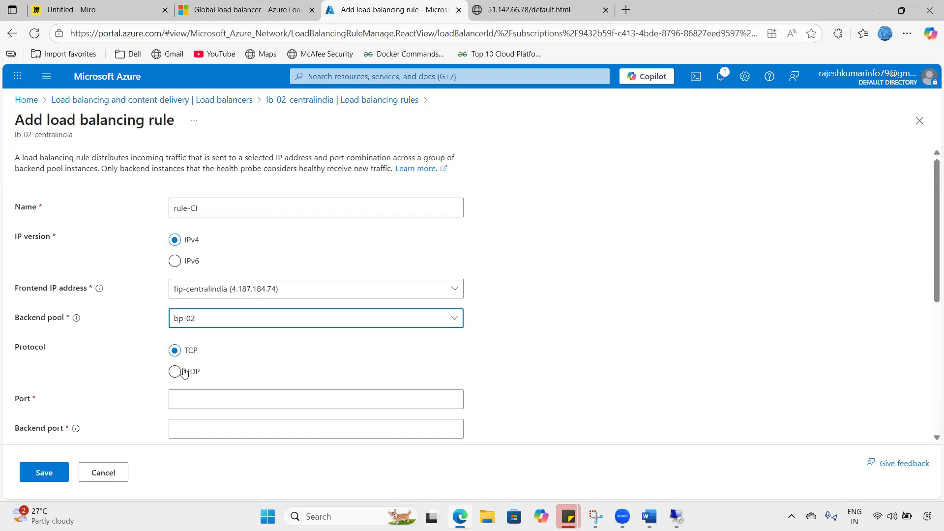
- Set frontend and backend ports to 80, health probe hp-CI, and save rule-CI
left_click(190, 397)
type("8")
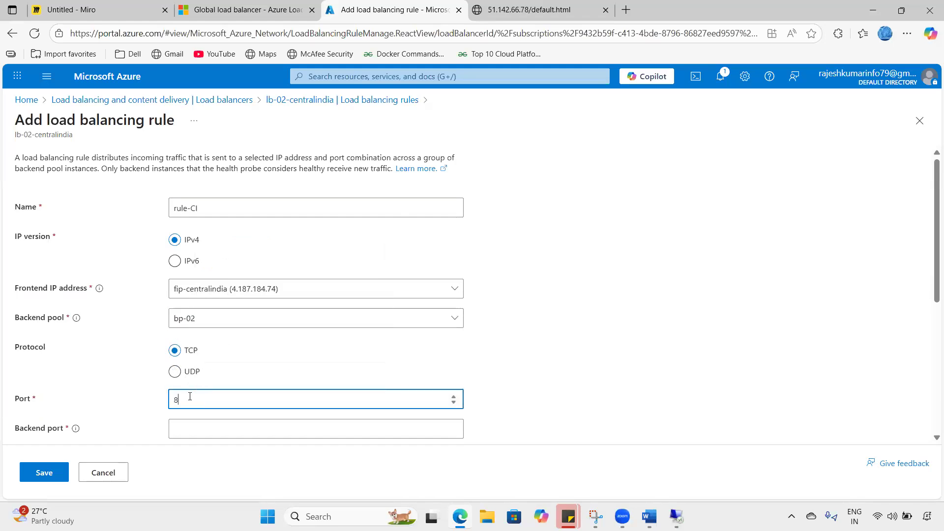
key("Tab")
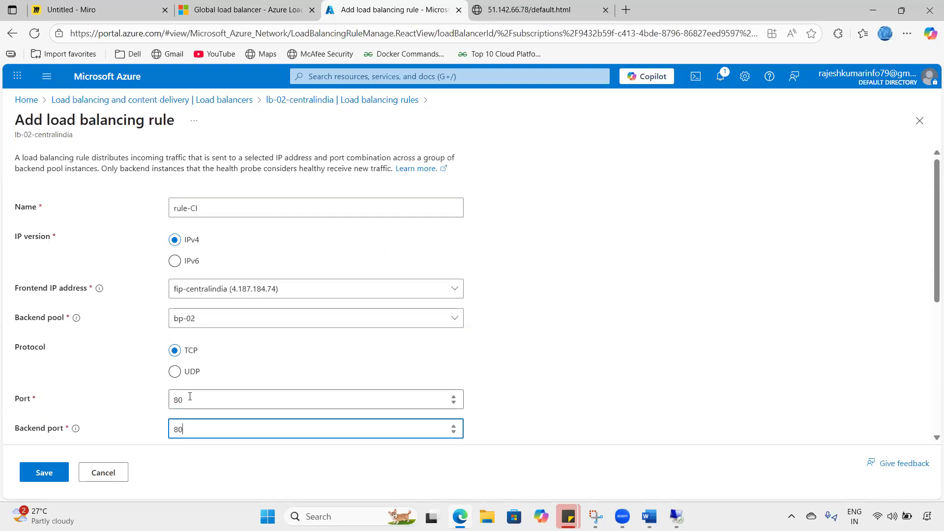
type("80")
scroll(189, 396, "down", 3)
scroll(190, 312, "down", 2)
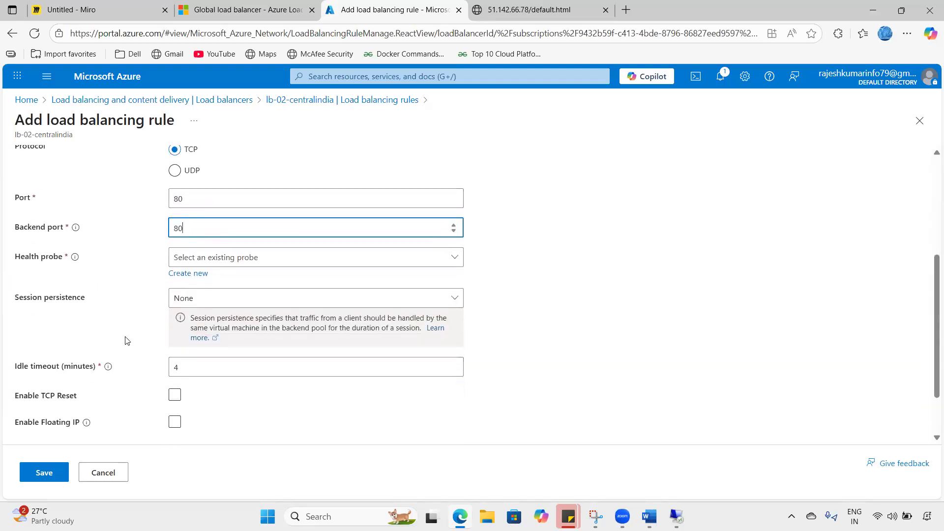
left_click(259, 266)
left_click(222, 280)
scroll(123, 369, "down", 2)
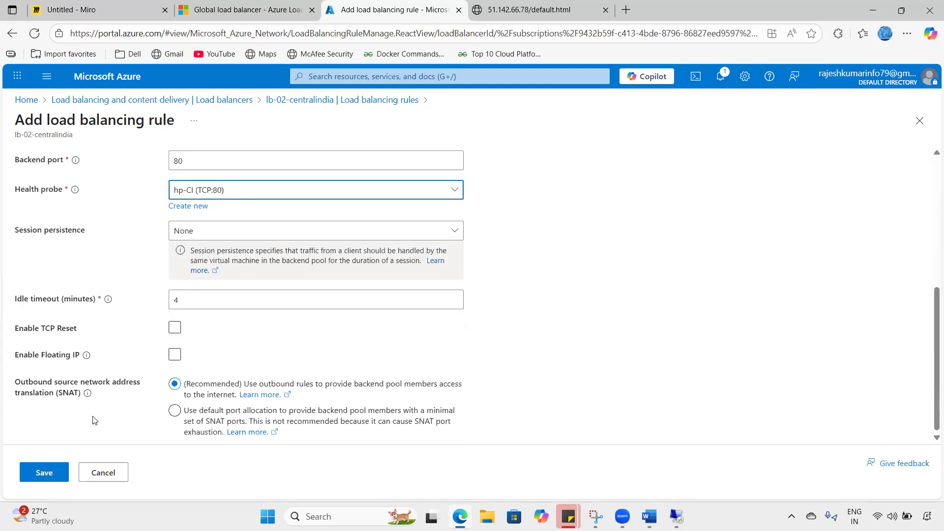
left_click(39, 472)
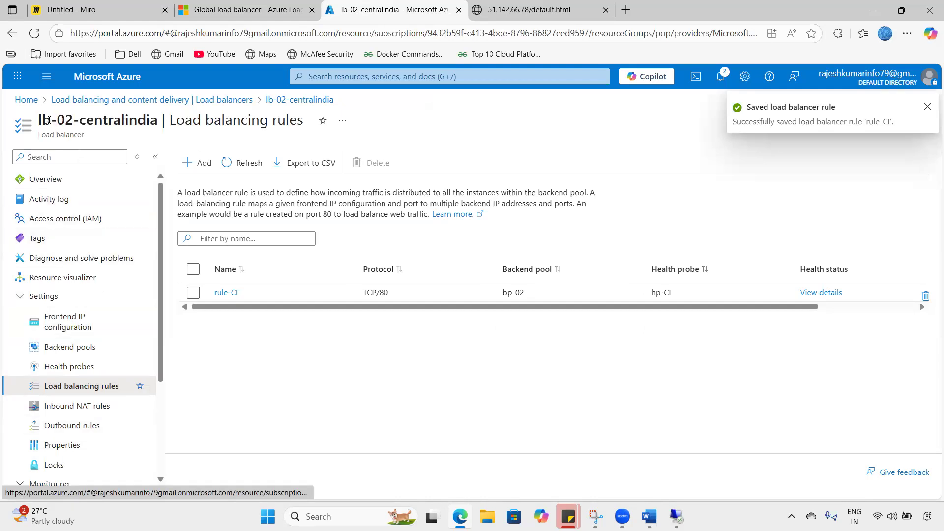
- Copy lb-02-centralindia's frontend IP 4.187.184.74 and open a new browser tab
left_click(166, 99)
left_click_drag(297, 257, 207, 252)
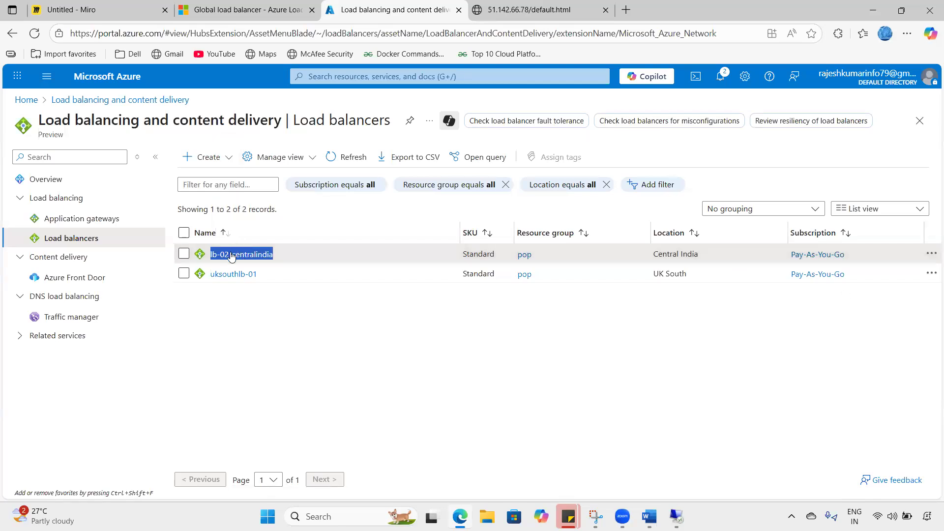
left_click(229, 253)
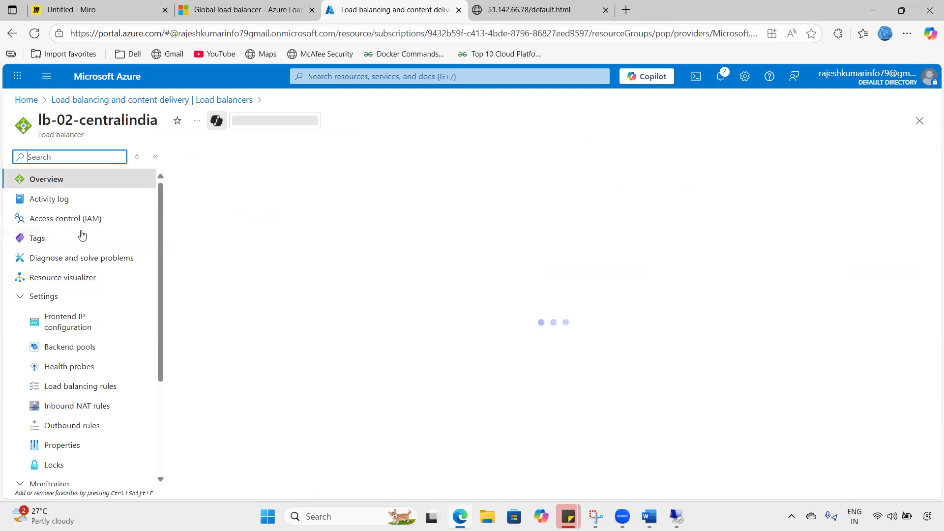
left_click(62, 319)
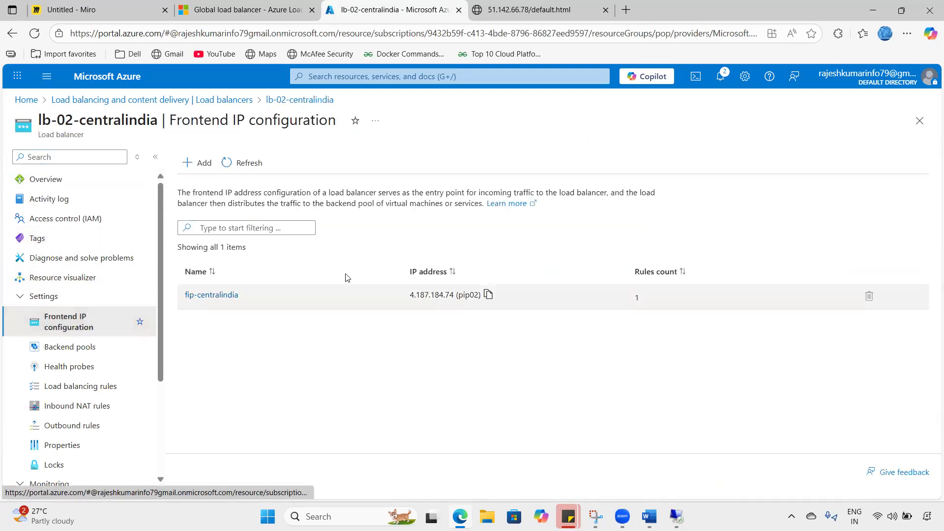
left_click(488, 294)
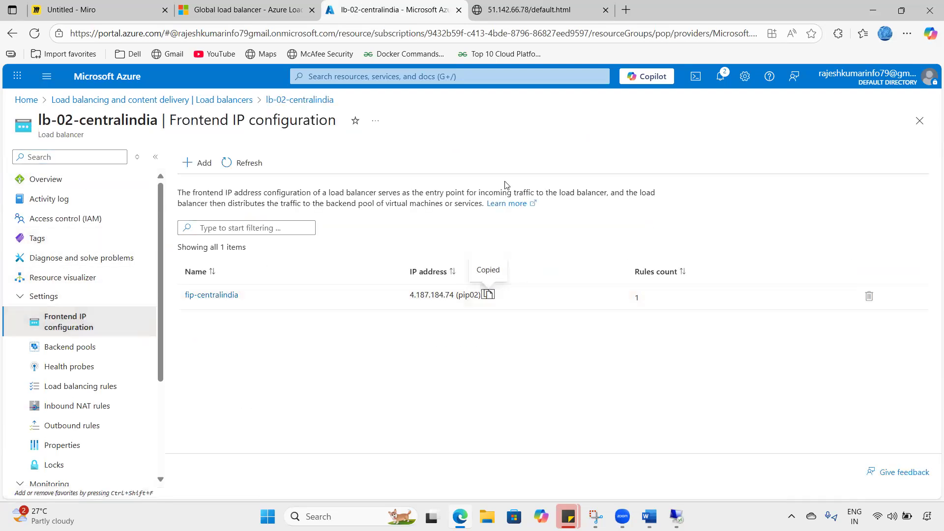
left_click(626, 9)
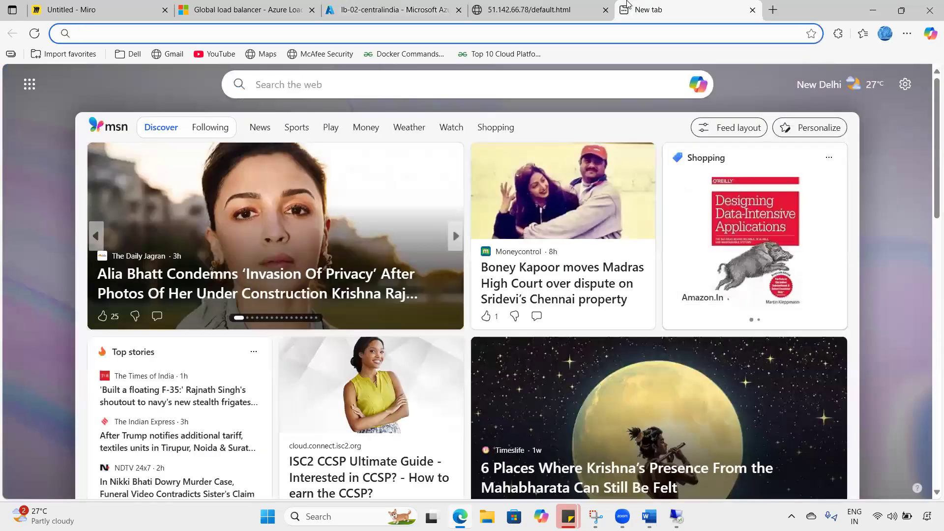
- Load 4.187.184.74/default.html to verify the central India page, then reopen Azure's Load balancers list
key("ctrl+v")
key("BackSpace")
key("BackSpace")
key("BackSpace")
key("BackSpace")
key("BackSpace")
key("BackSpace")
key("BackSpace")
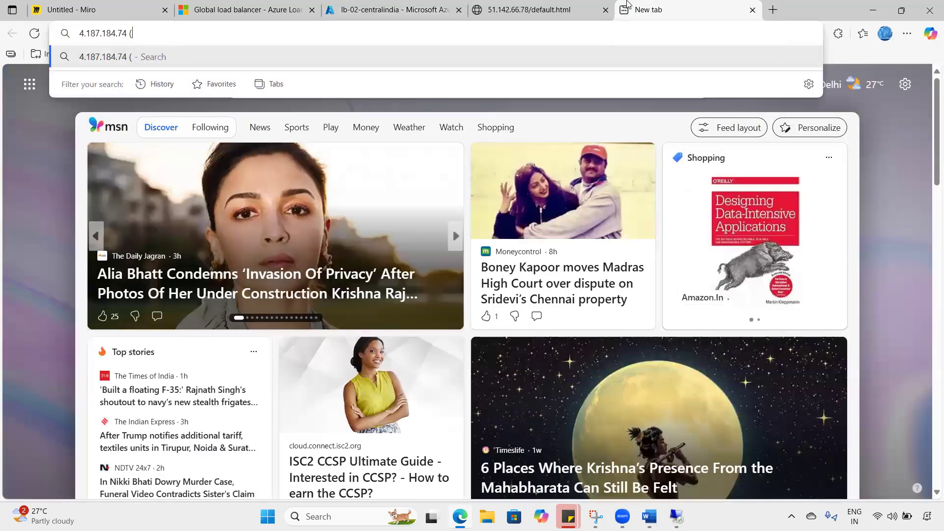
key("BackSpace")
type("/de")
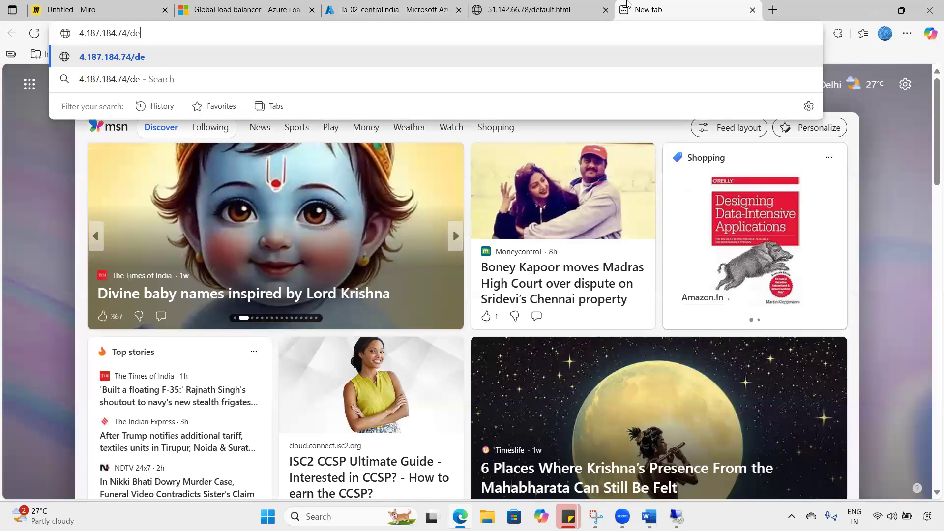
type("fault.htm")
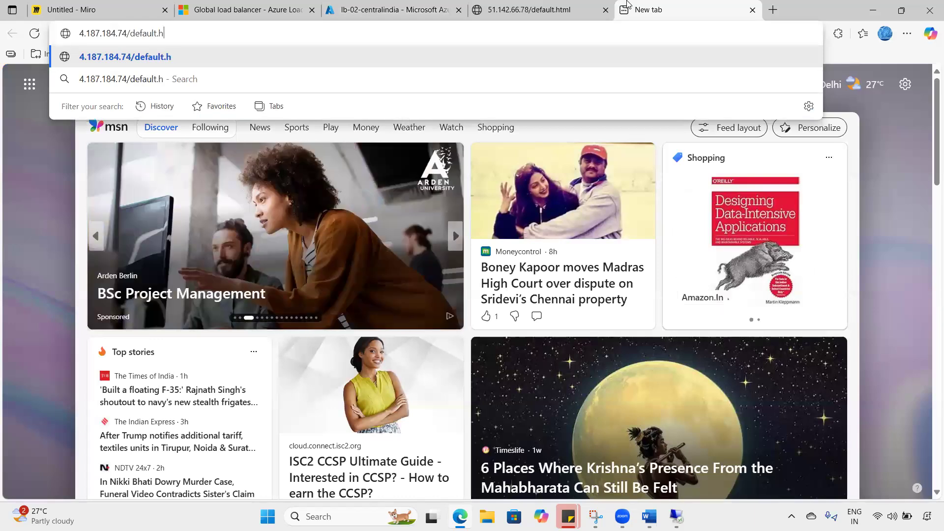
type("l")
key("Return")
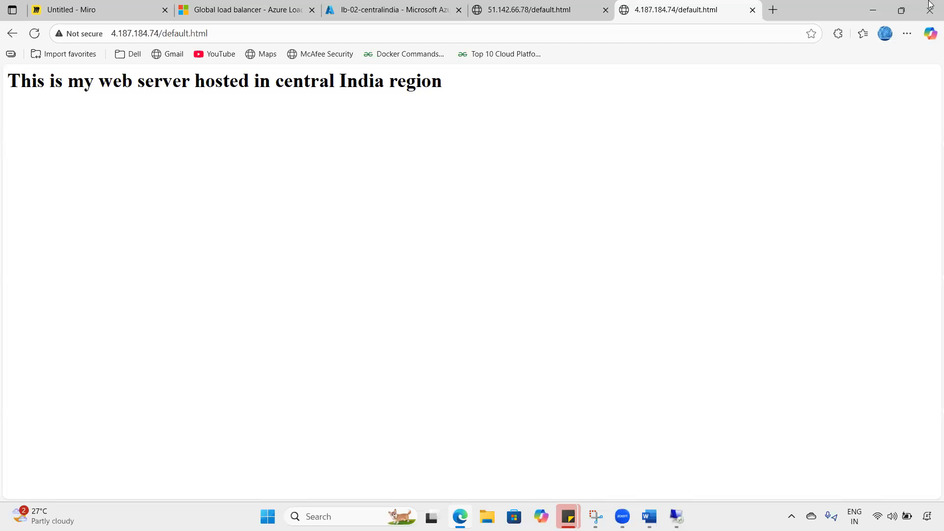
left_click_drag(175, 98, 436, 86)
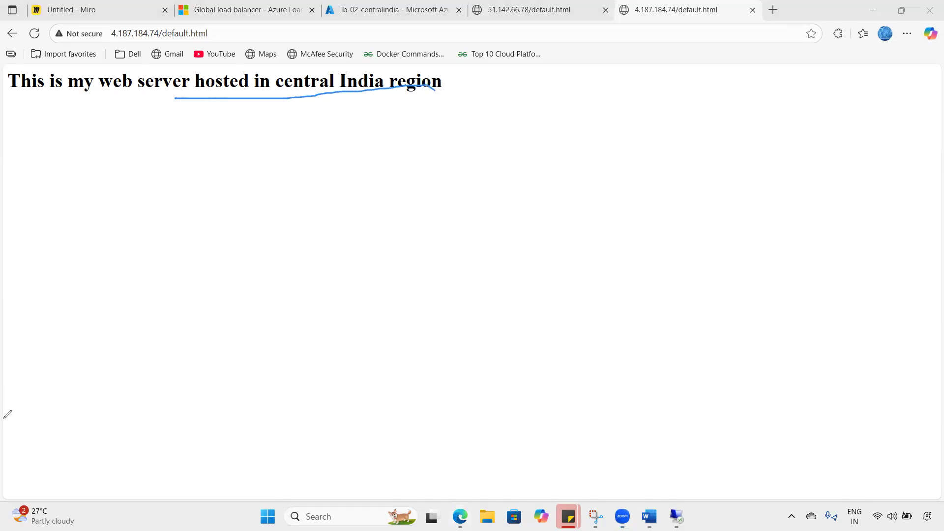
key("Escape")
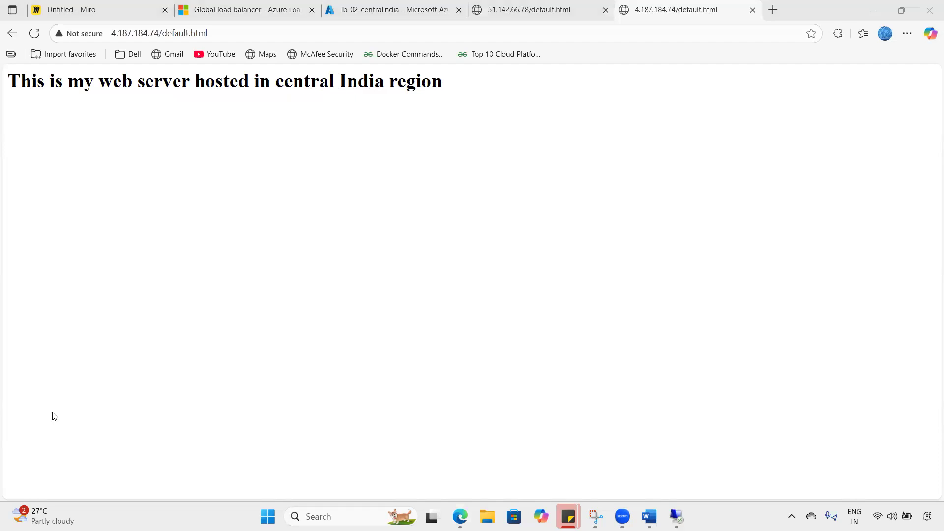
left_click(389, 10)
left_click(240, 142)
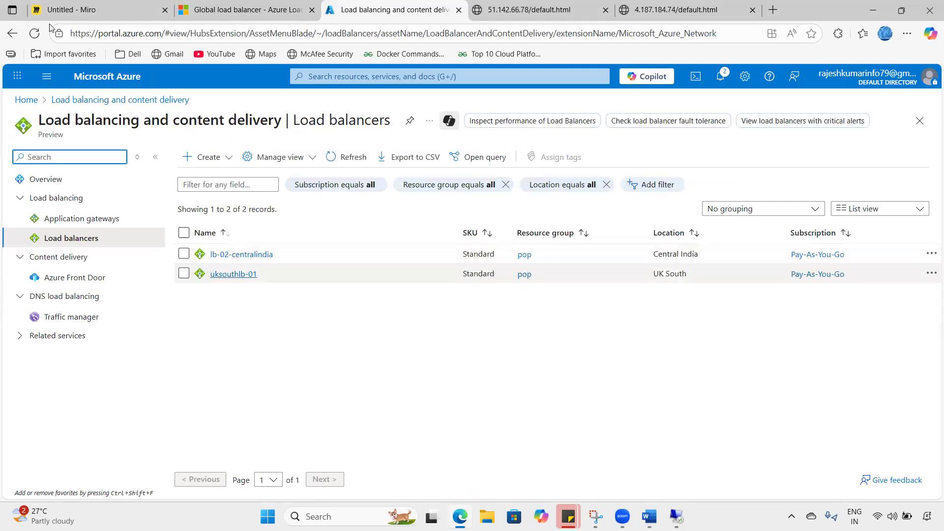
left_click(74, 10)
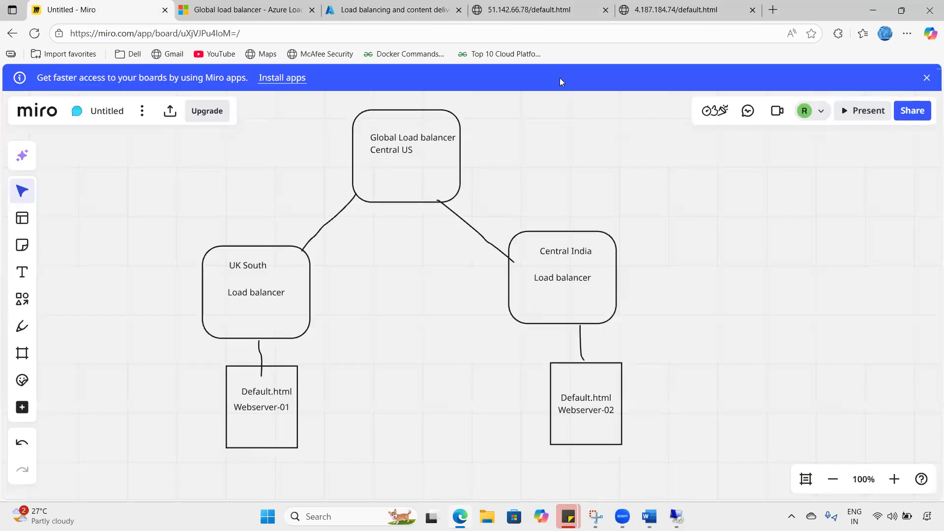
mouse_move(130, 259)
left_mouse_down()
mouse_move(635, 236)
mouse_move(344, 432)
left_mouse_up()
left_click_drag(221, 420, 172, 264)
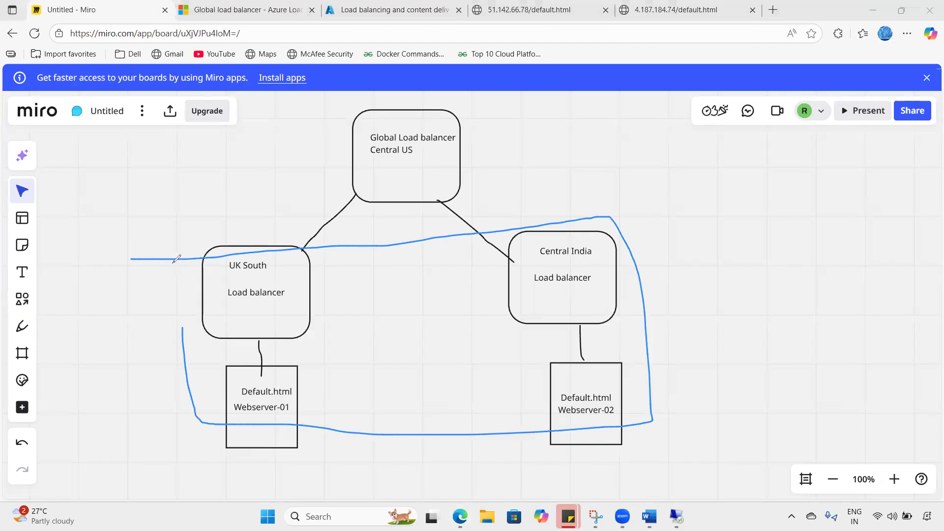
left_click_drag(483, 141, 438, 162)
left_click_drag(377, 160, 428, 161)
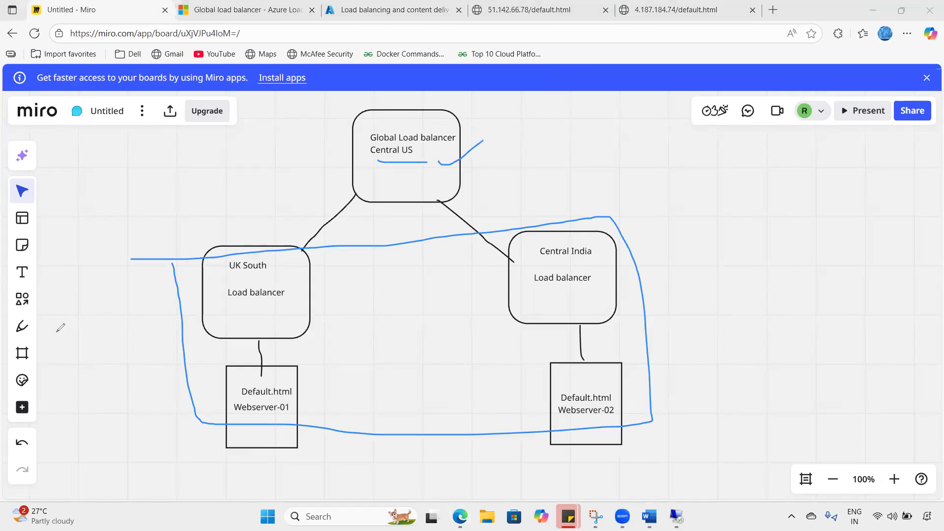
left_click_drag(473, 127, 506, 109)
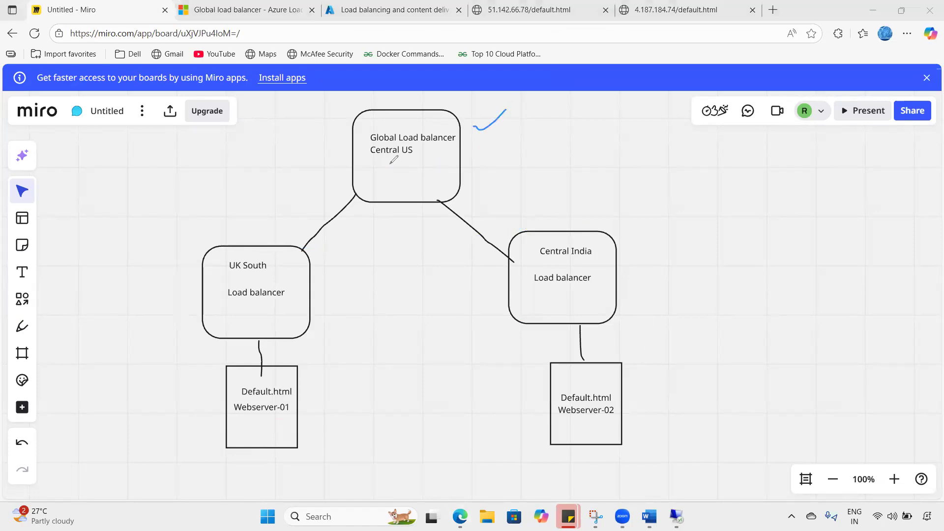
left_click_drag(389, 163, 413, 149)
left_click_drag(192, 269, 232, 247)
left_click_drag(474, 274, 522, 260)
left_click_drag(223, 283, 280, 281)
left_click_drag(543, 258, 623, 252)
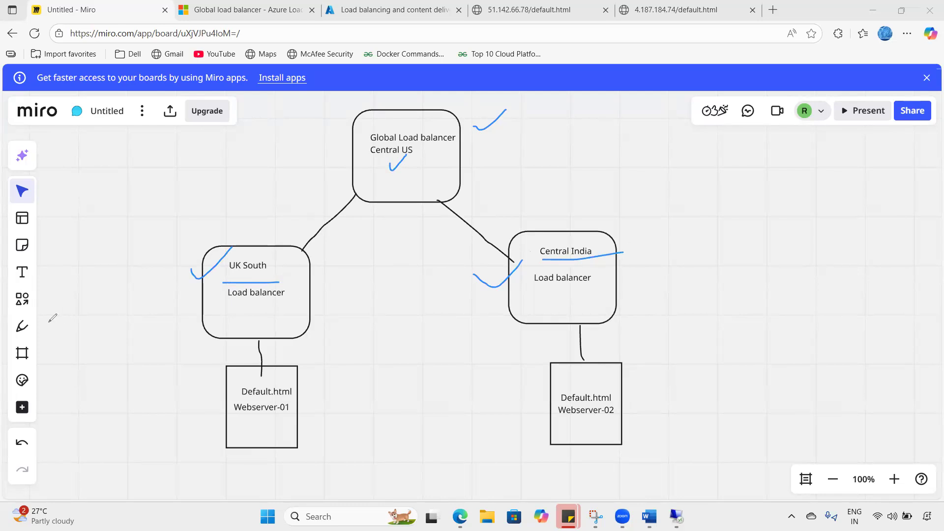
key("e")
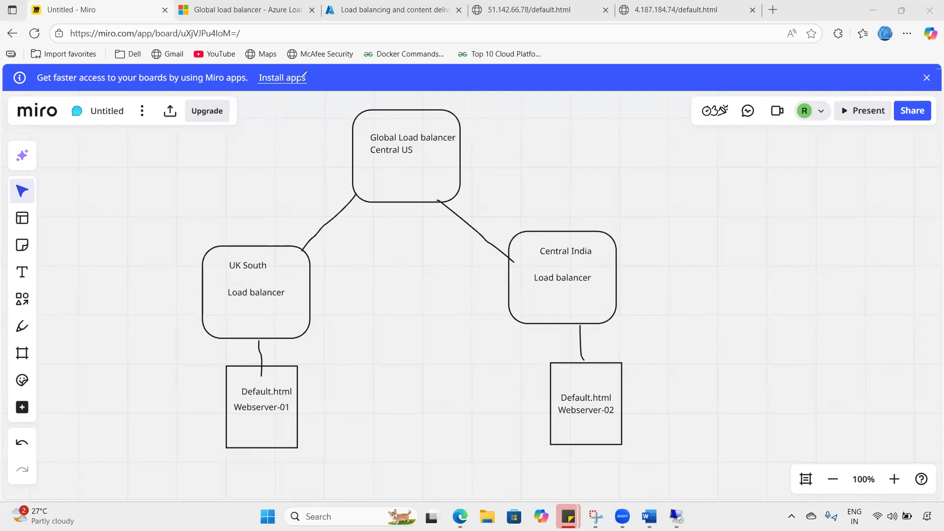
key("ctrl+3")
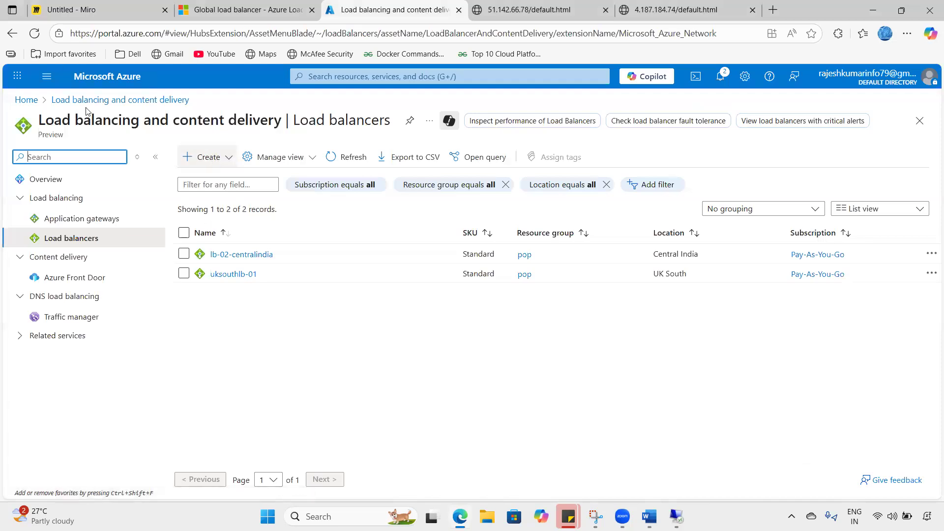
- Start creating a new Standard load balancer from the Load balancers list
left_click(105, 79)
left_click(256, 146)
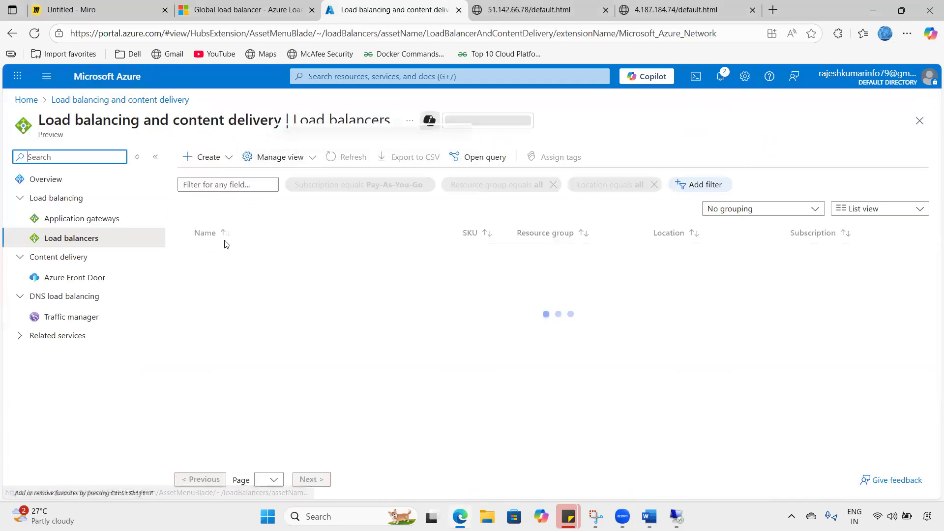
left_click(228, 157)
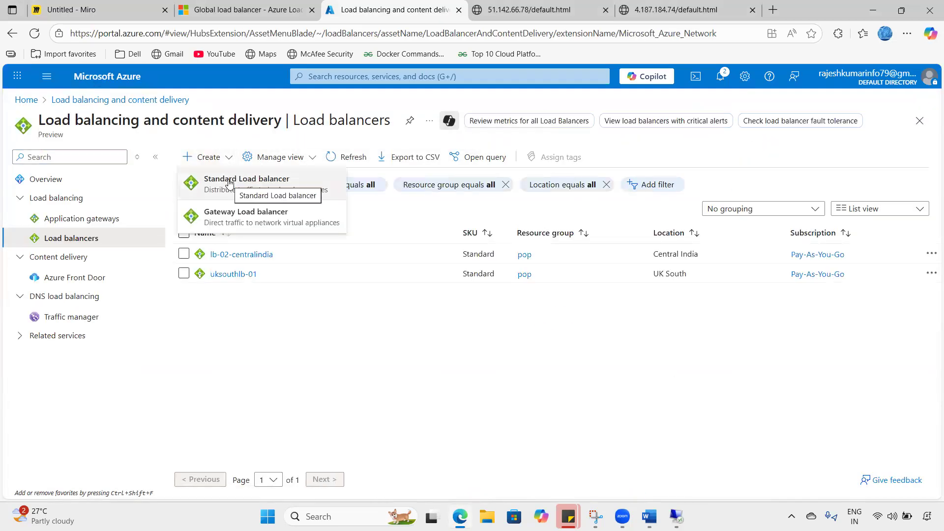
left_click(298, 260)
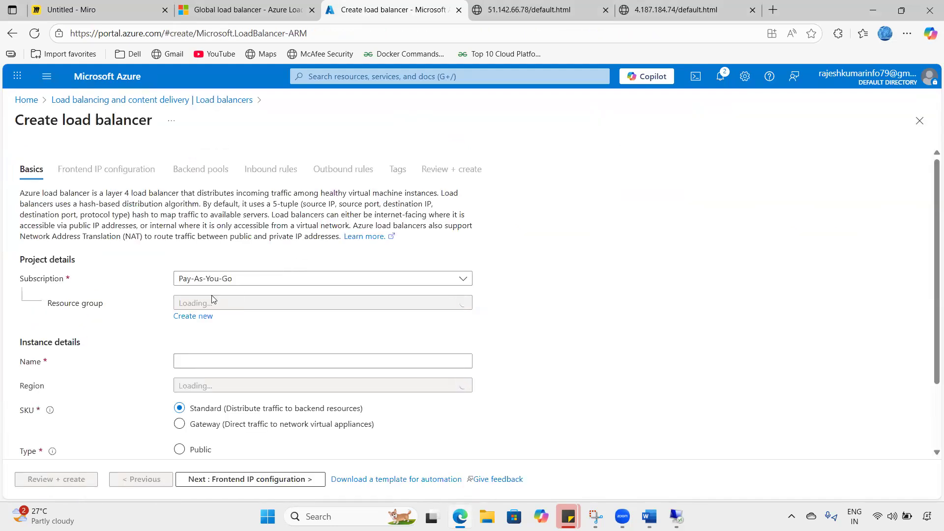
- Put the load balancer in resource group pop and name it globalLB
left_click(211, 304)
left_click(213, 362)
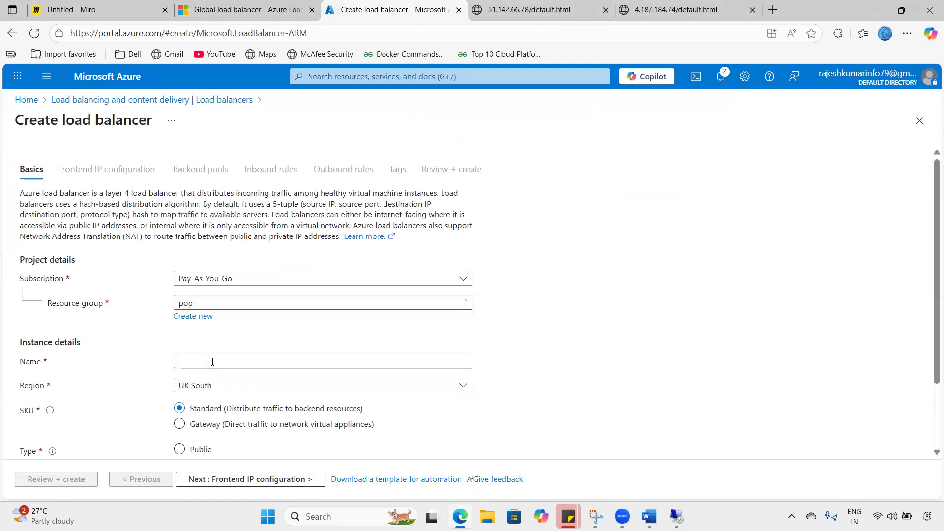
left_click(212, 361)
type("glob")
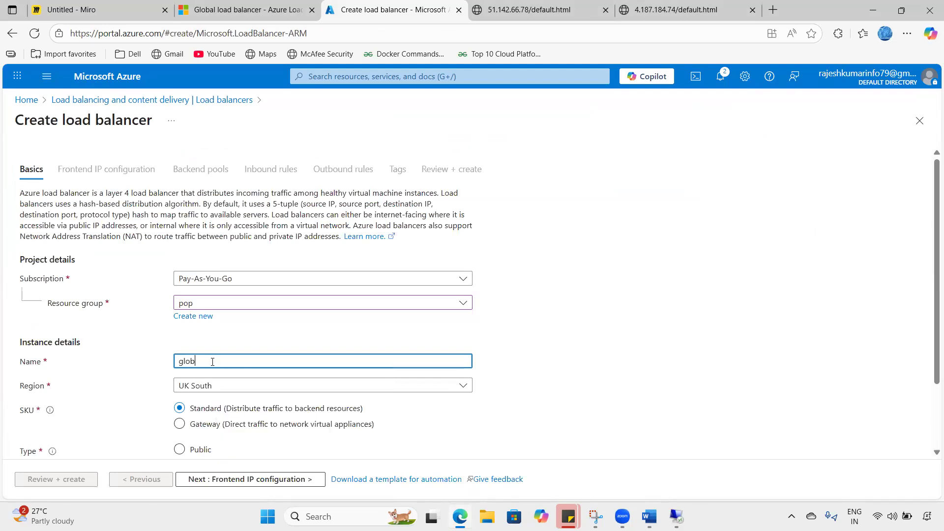
type("alLB")
left_click(88, 10)
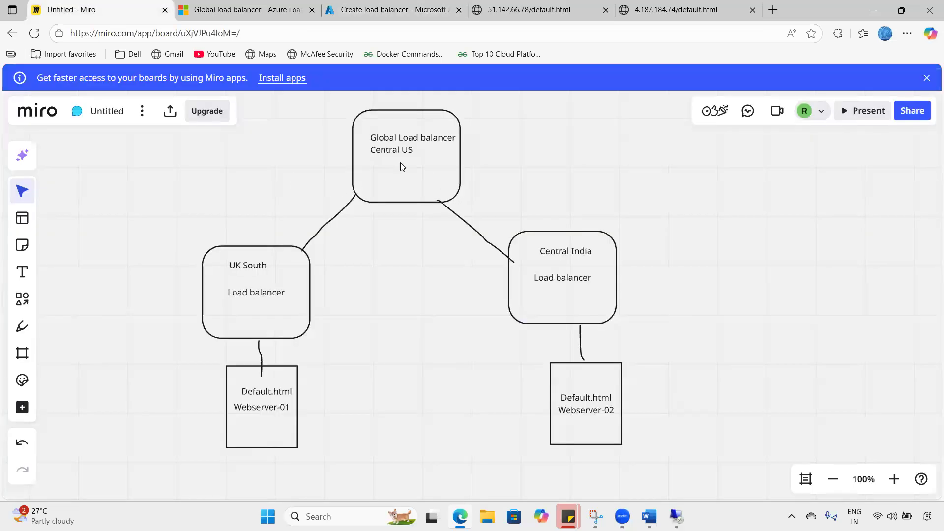
left_click(403, 7)
- Set region Central US, type Public and tier Global, then continue to frontend IP configuration
left_click(206, 389)
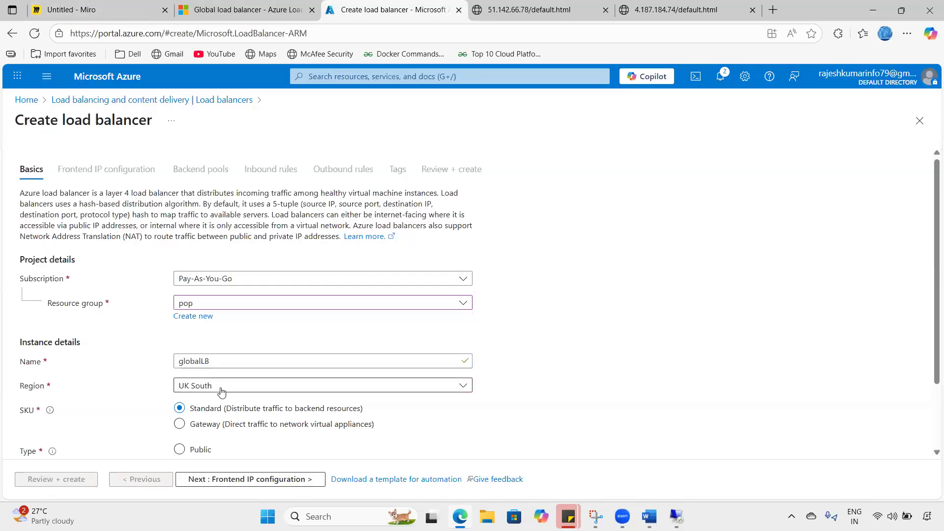
type("centra")
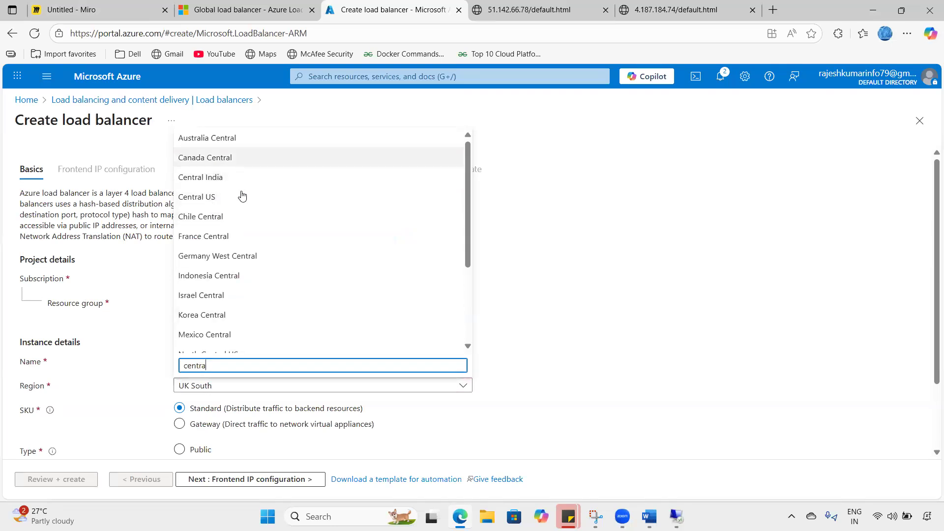
key("Return")
scroll(246, 361, "down", 2)
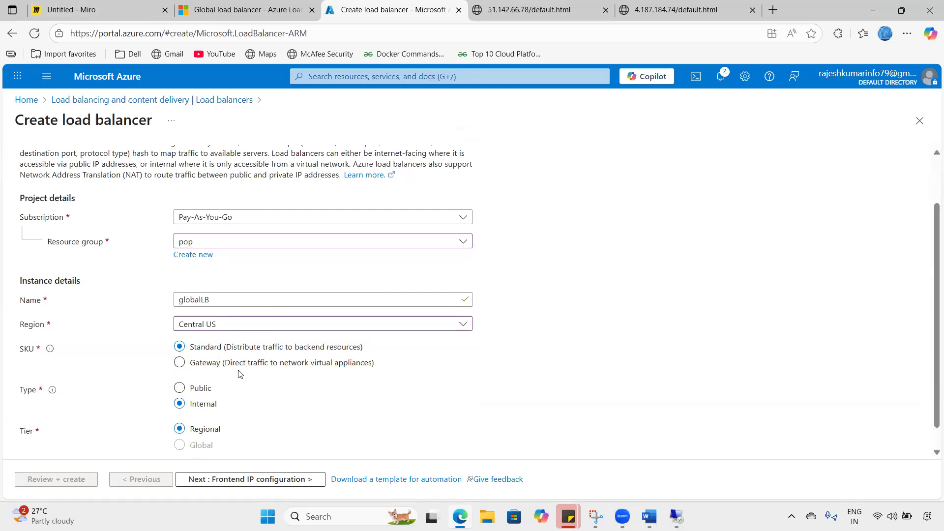
scroll(231, 379, "down", 1)
left_click(207, 365)
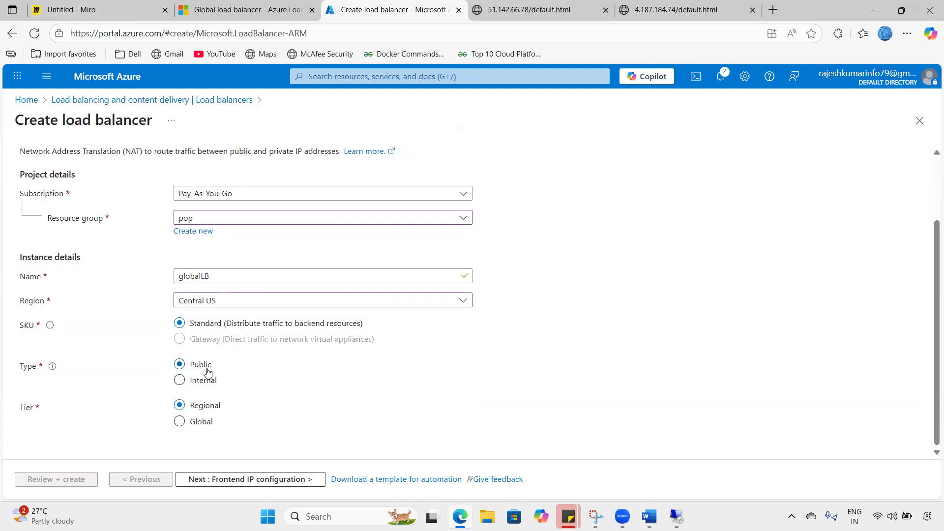
left_click(191, 422)
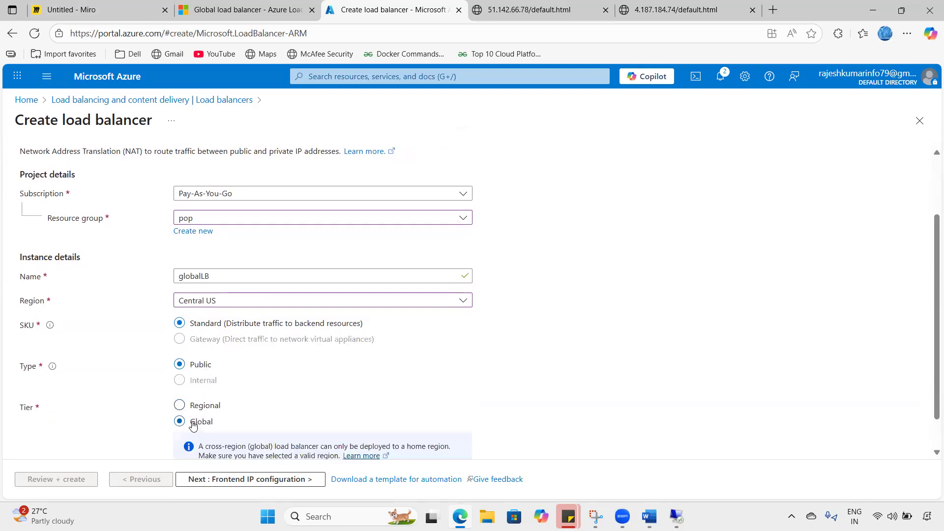
scroll(203, 413, "down", 1)
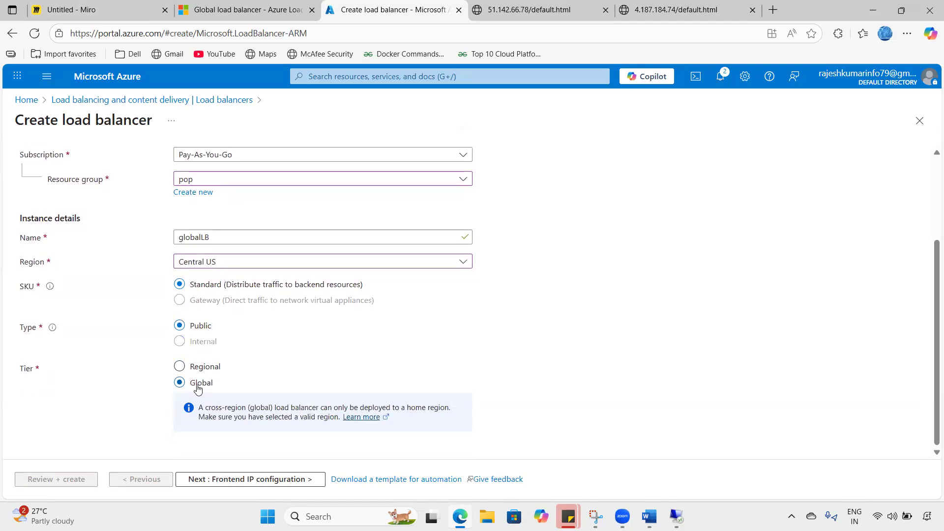
left_click(234, 484)
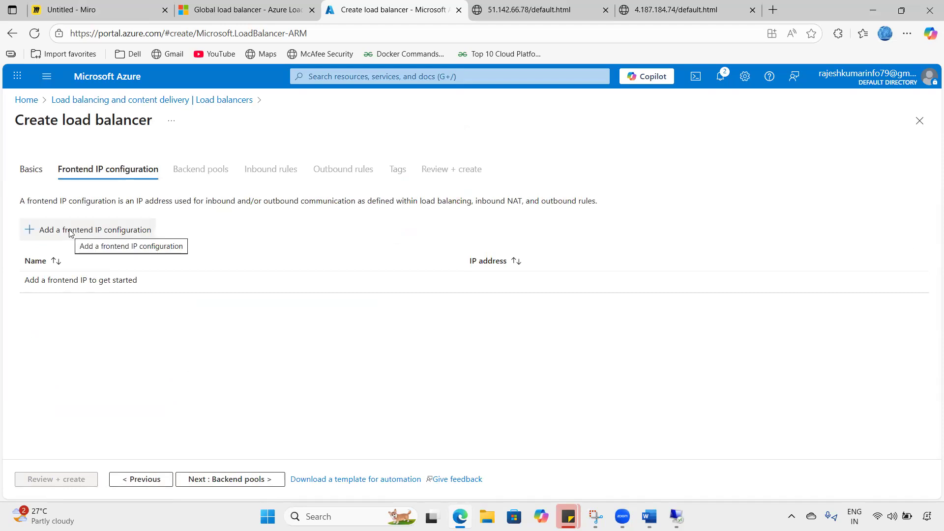
- Add frontend glb-fip with a new public IP pip-03 and advance to Backend pools
left_click(70, 231)
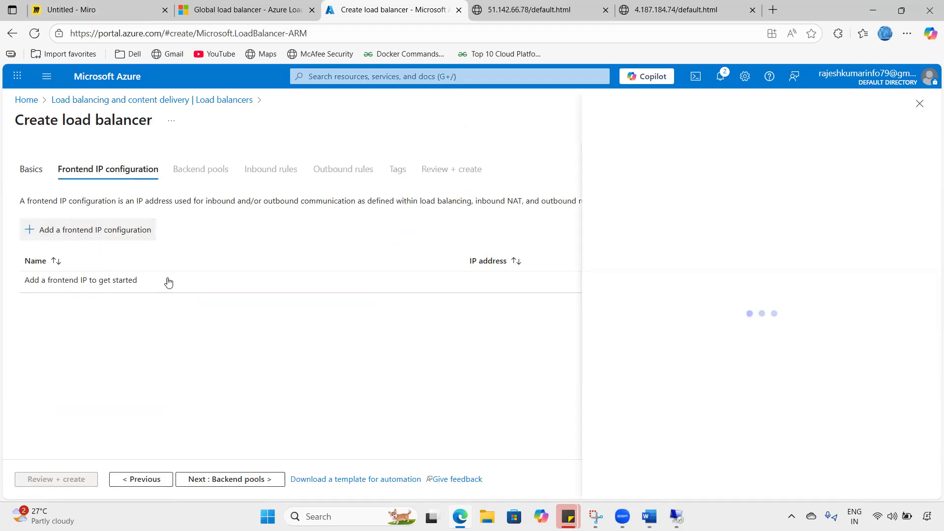
left_click(765, 149)
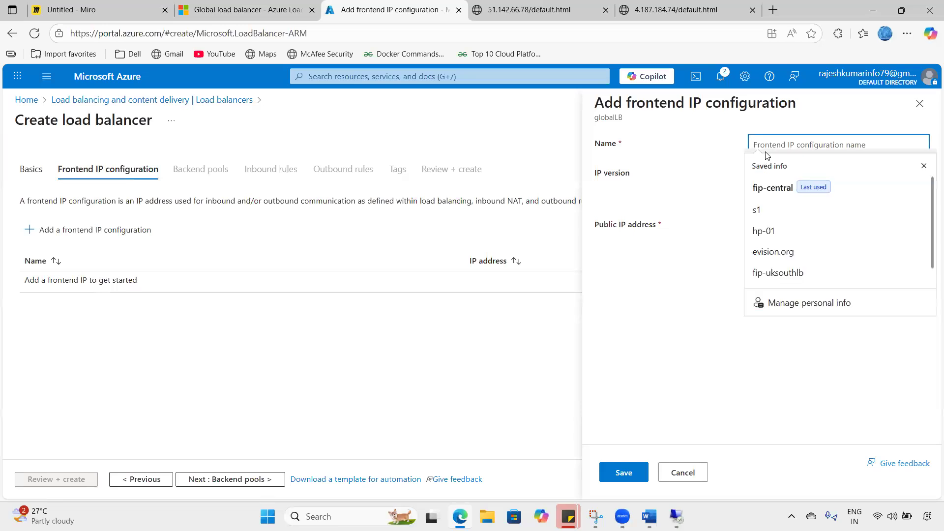
type("g")
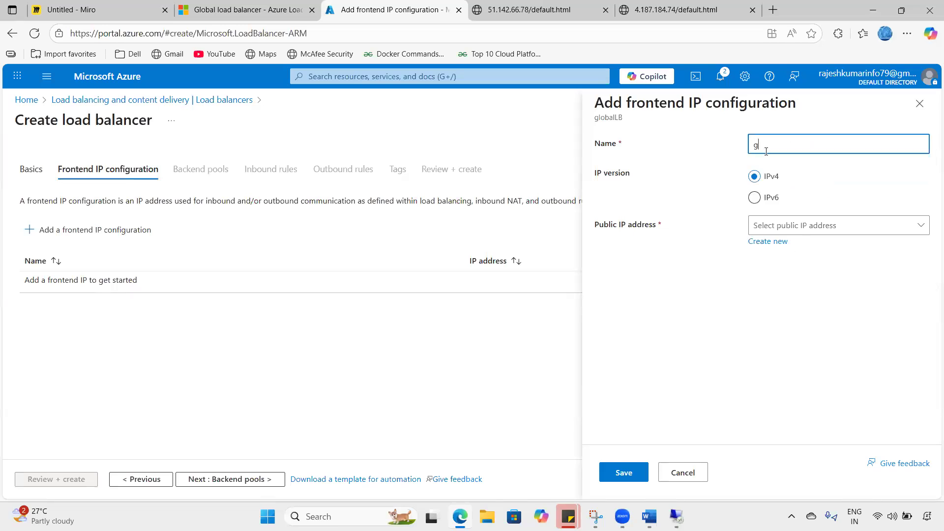
type("lb-")
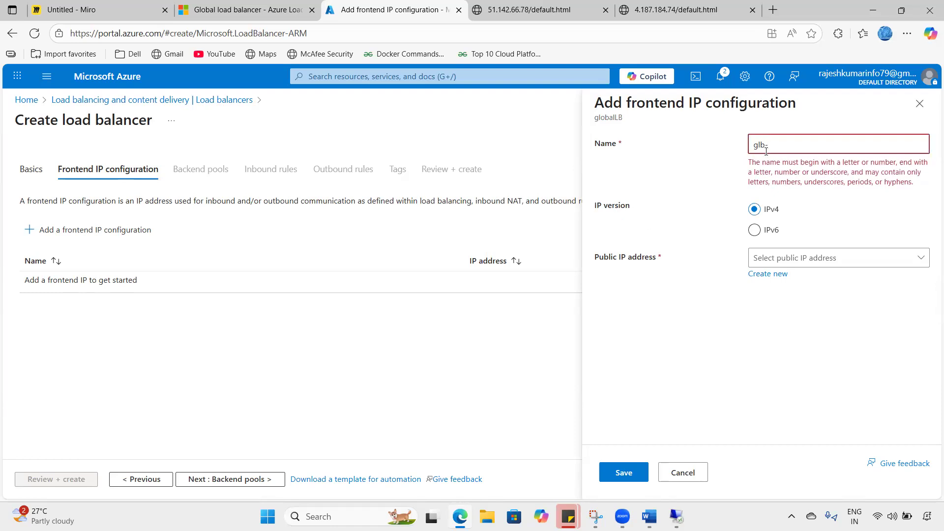
type("fip")
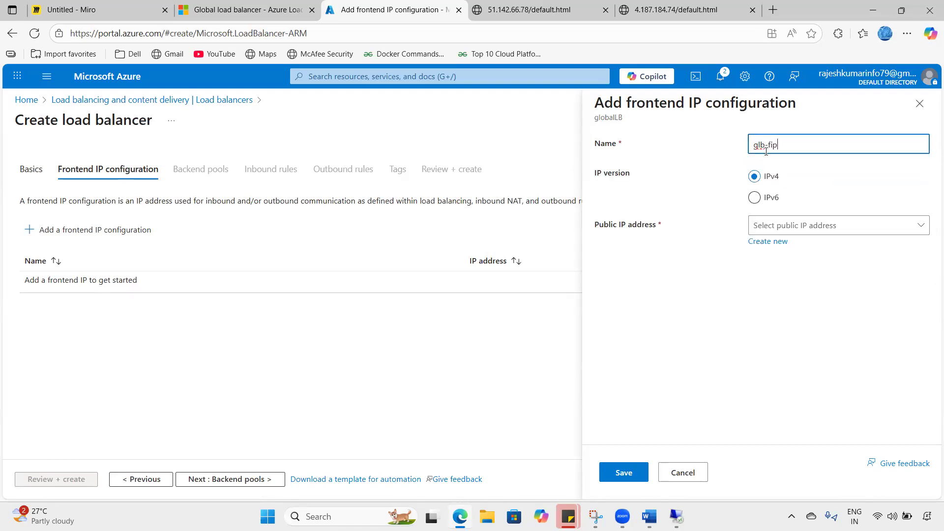
left_click(779, 225)
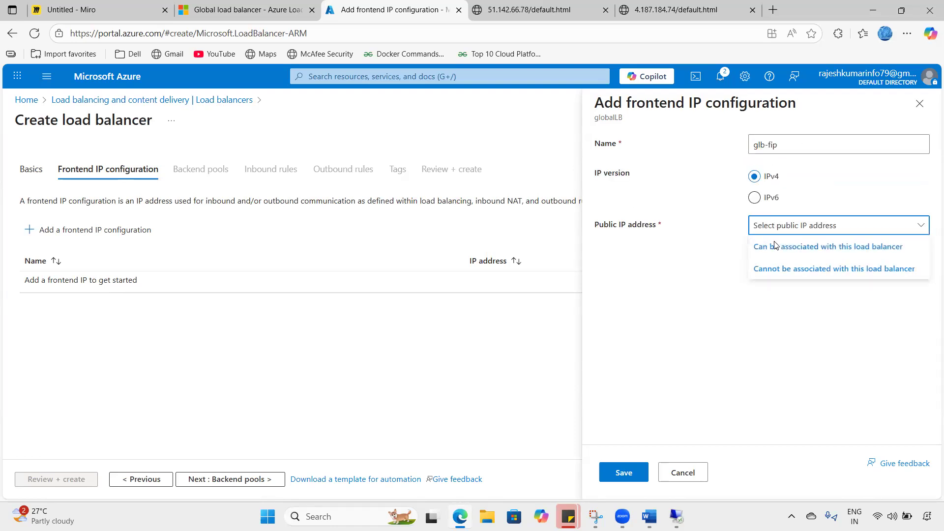
left_click(710, 246)
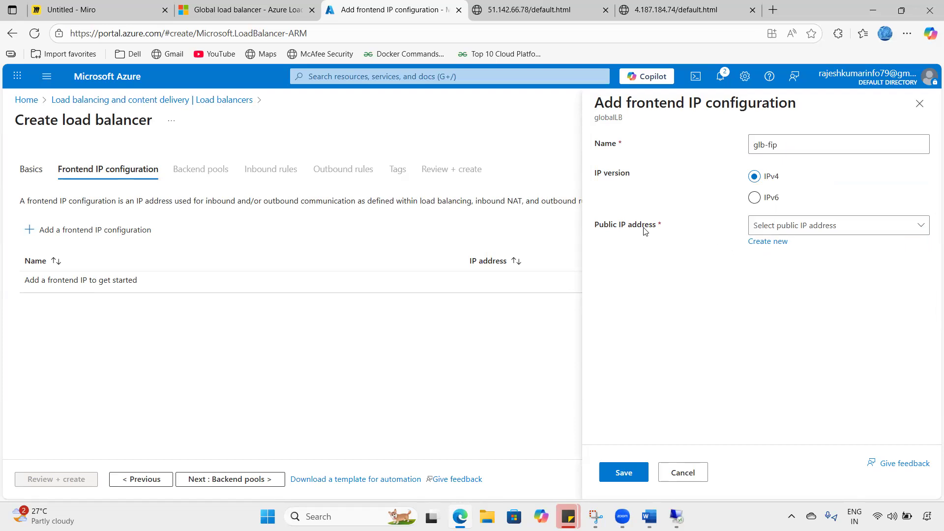
left_click(767, 241)
type("pi")
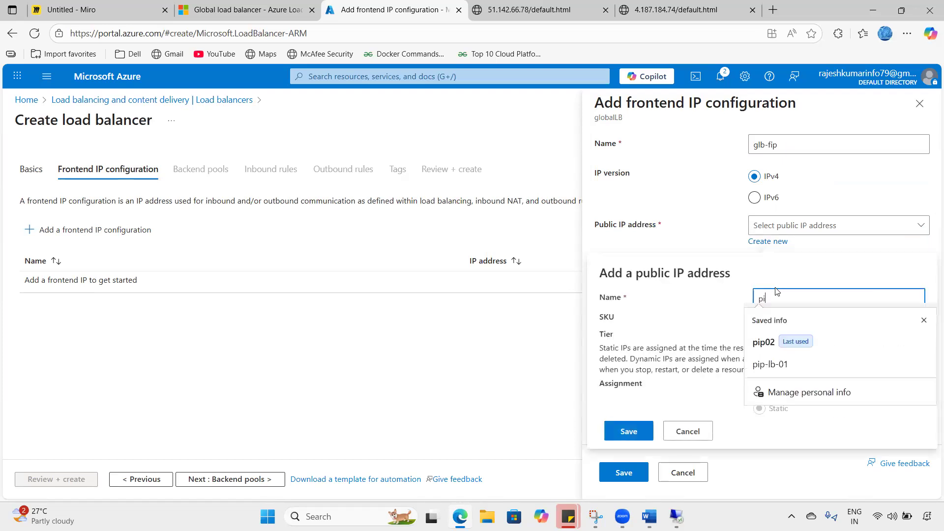
type("p-03")
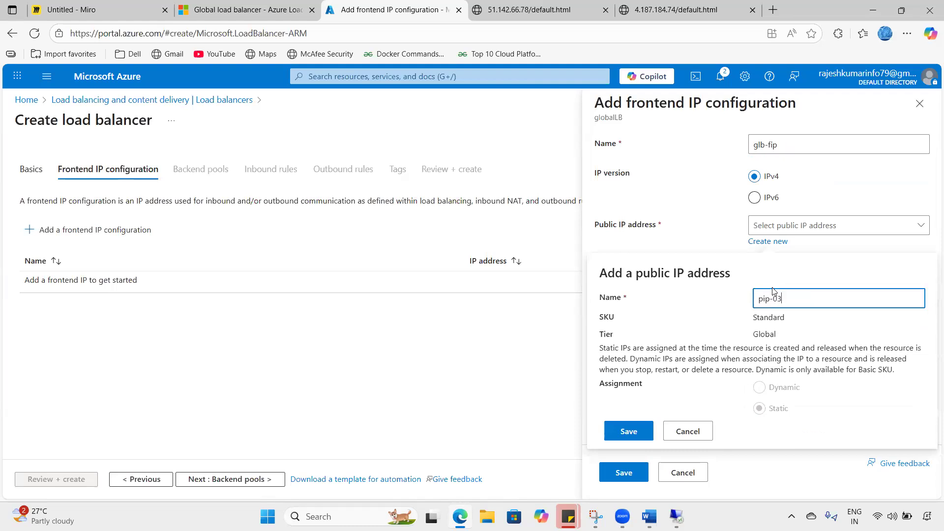
left_click(627, 432)
left_click(627, 471)
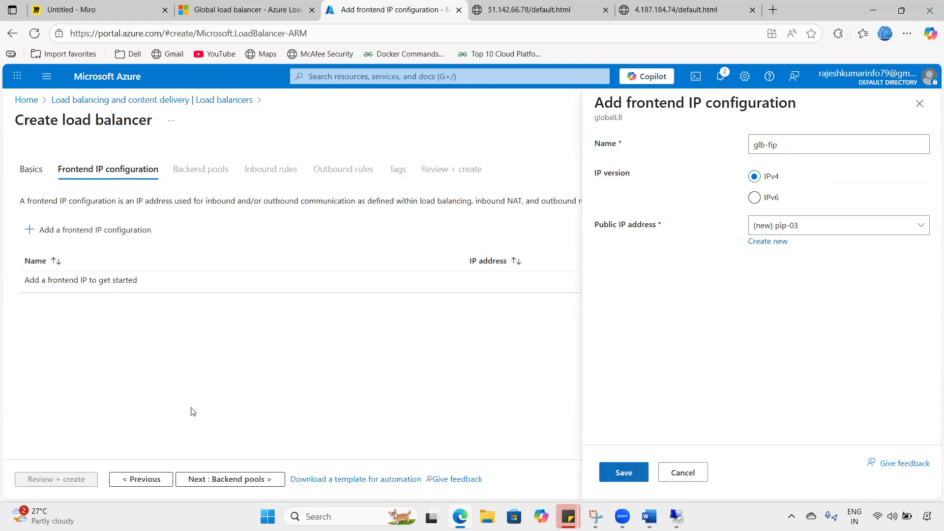
left_click(204, 484)
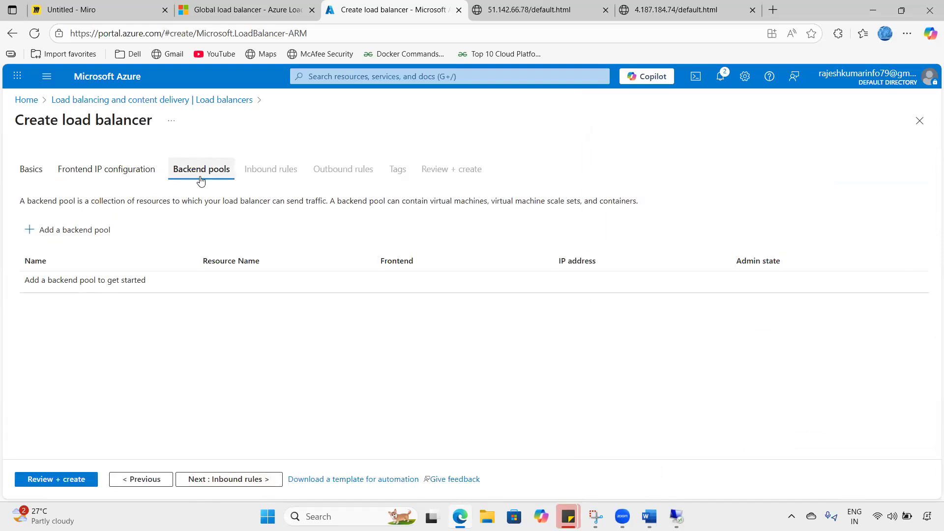
left_click(69, 9)
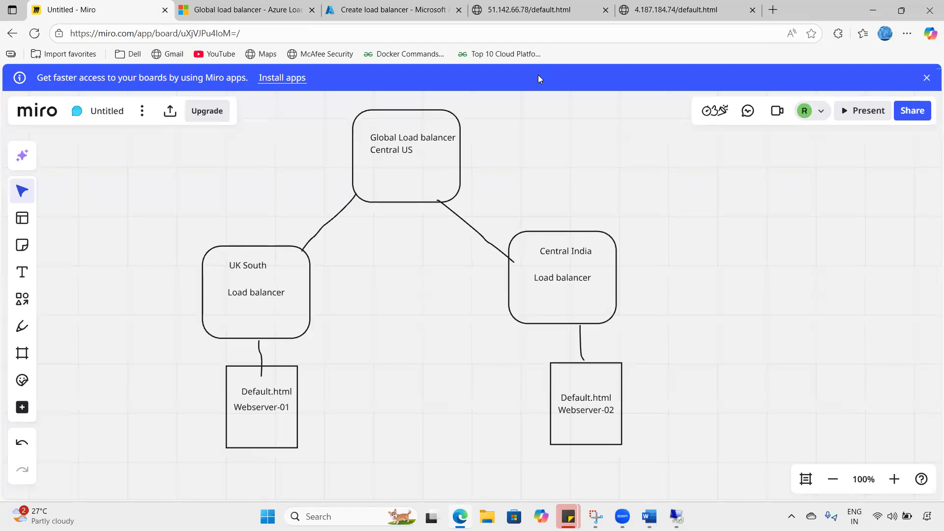
- In Miro, tick the UK South and Central India load balancers and draw an arrow to the global one
left_click_drag(563, 256, 508, 273)
left_click_drag(258, 312, 322, 282)
mouse_move(421, 316)
left_mouse_down()
mouse_move(414, 173)
mouse_move(422, 179)
left_mouse_up()
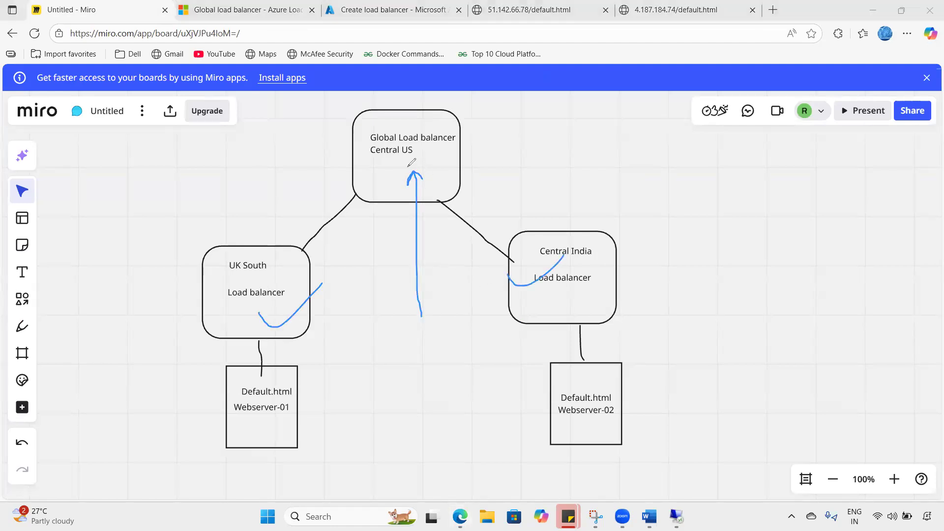
left_click(391, 9)
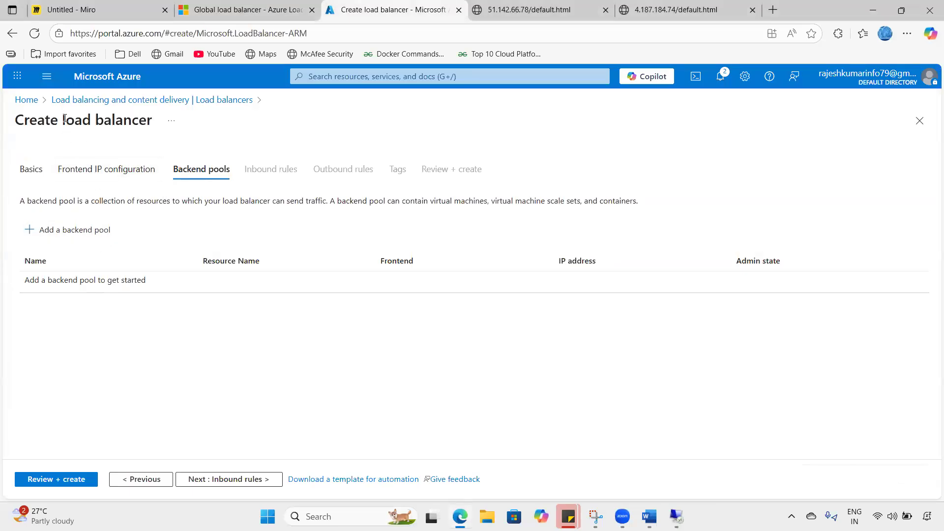
- Add uksouthlb-01 with frontend fip-uksouthlb (51.142.66.78) as the first backend of a new pool
left_click(66, 231)
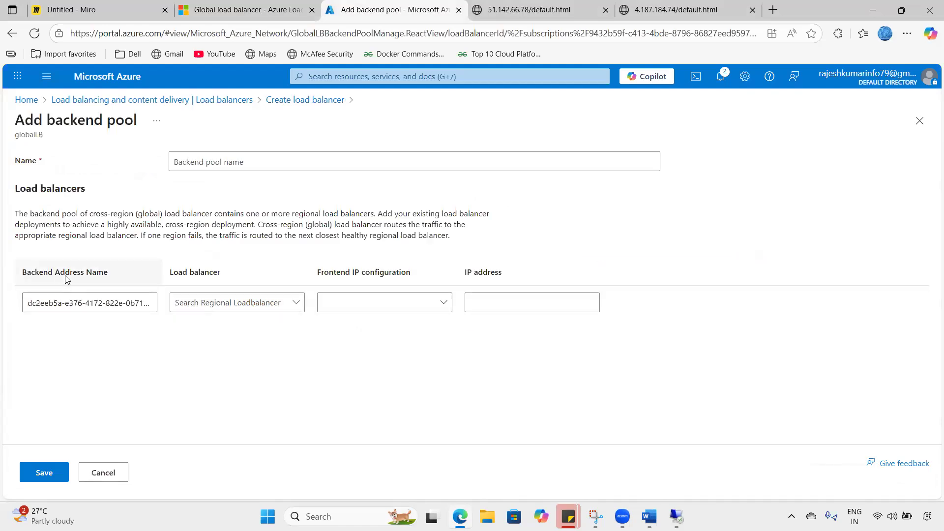
left_click_drag(39, 190, 91, 197)
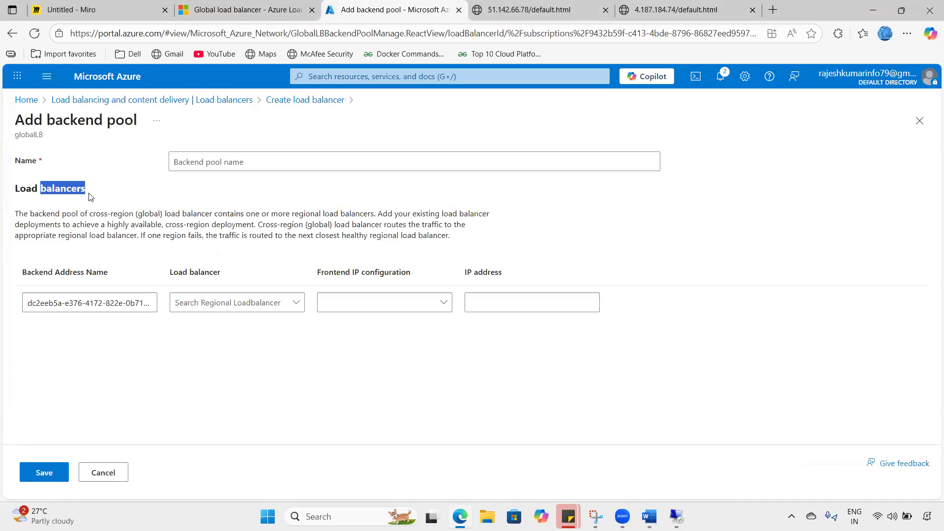
left_click_drag(90, 197, 26, 198)
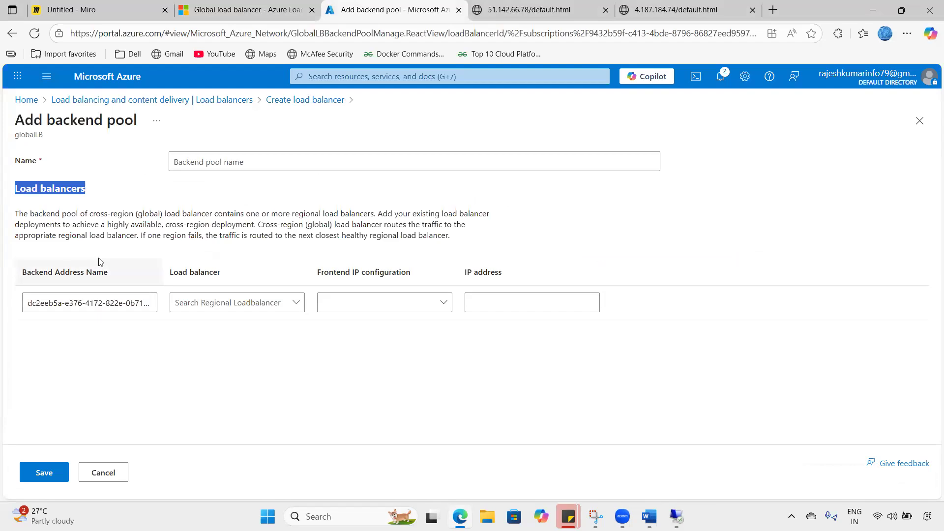
left_click(96, 304)
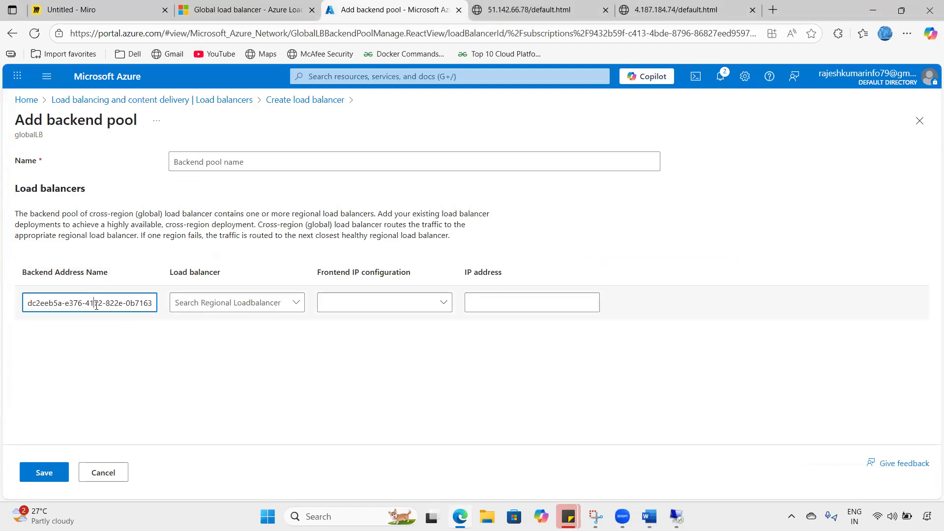
left_click(234, 304)
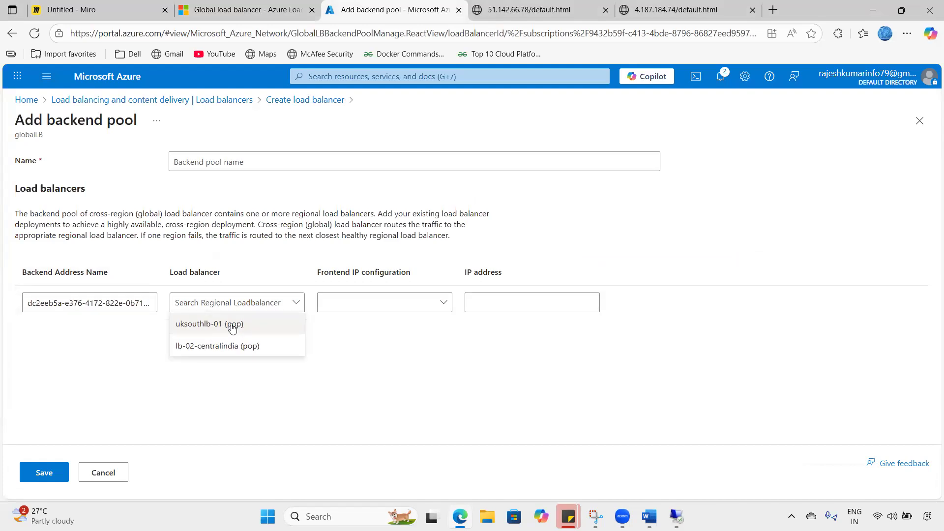
left_click(232, 325)
left_click(379, 303)
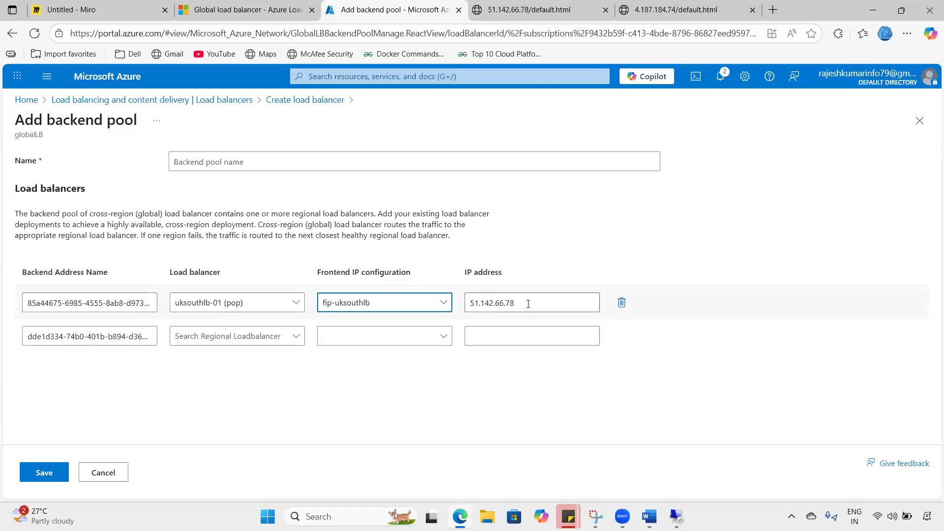
left_click_drag(514, 303, 466, 305)
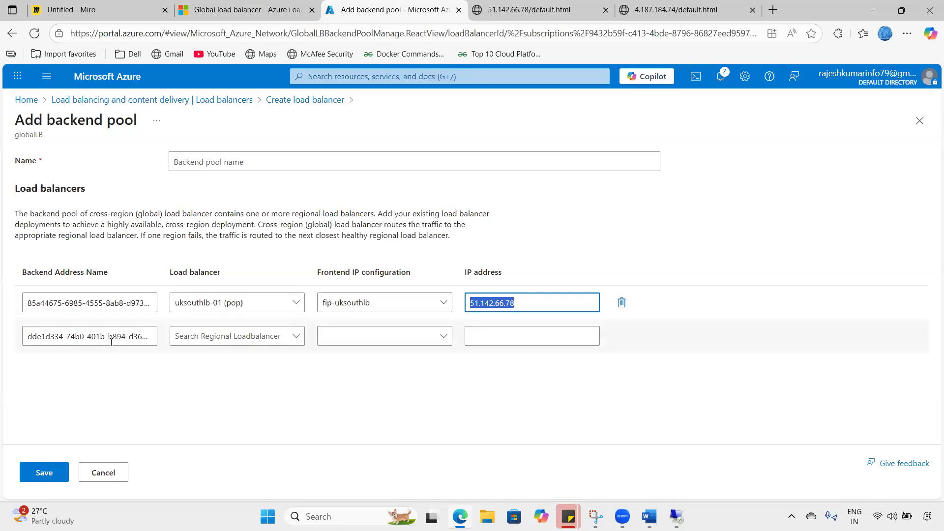
- Add lb-02-centralindia with fip-centralindia as the second backend, name the pool bp-glb and save
left_click(226, 339)
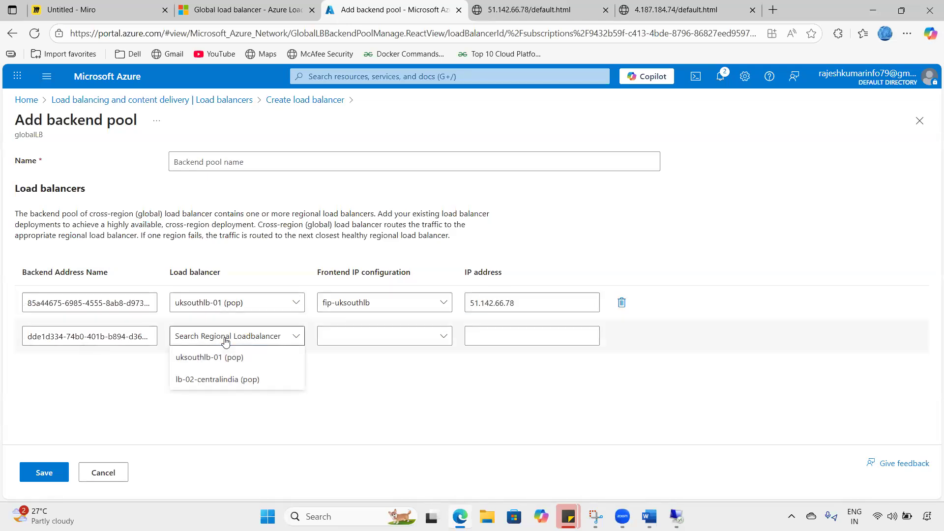
left_click(215, 379)
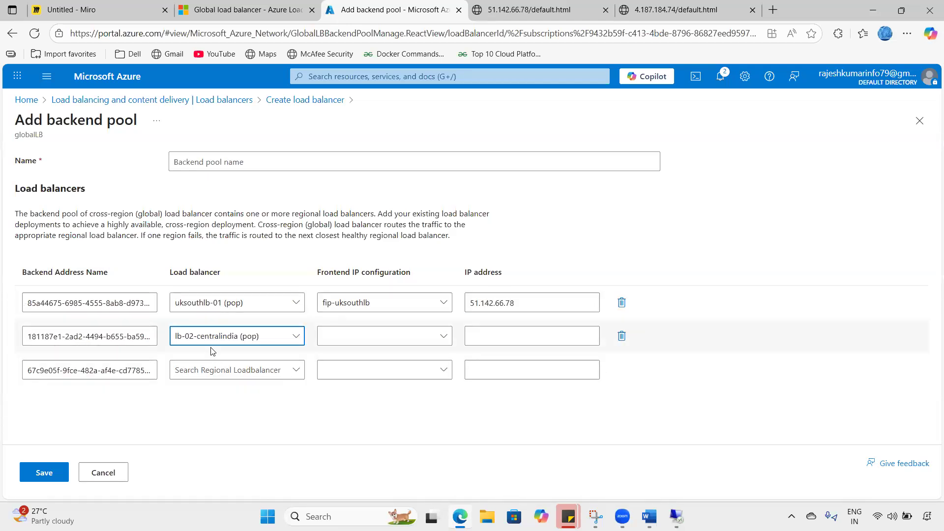
left_click(371, 343)
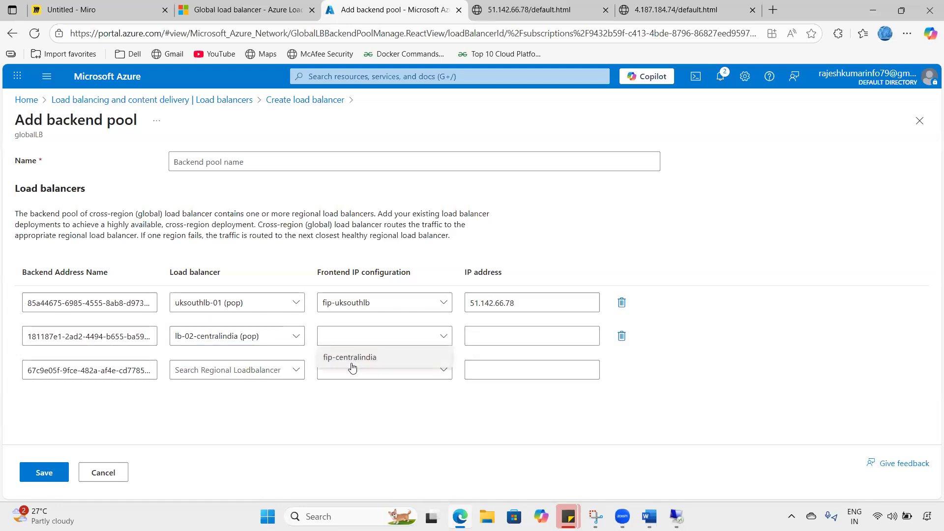
left_click(351, 364)
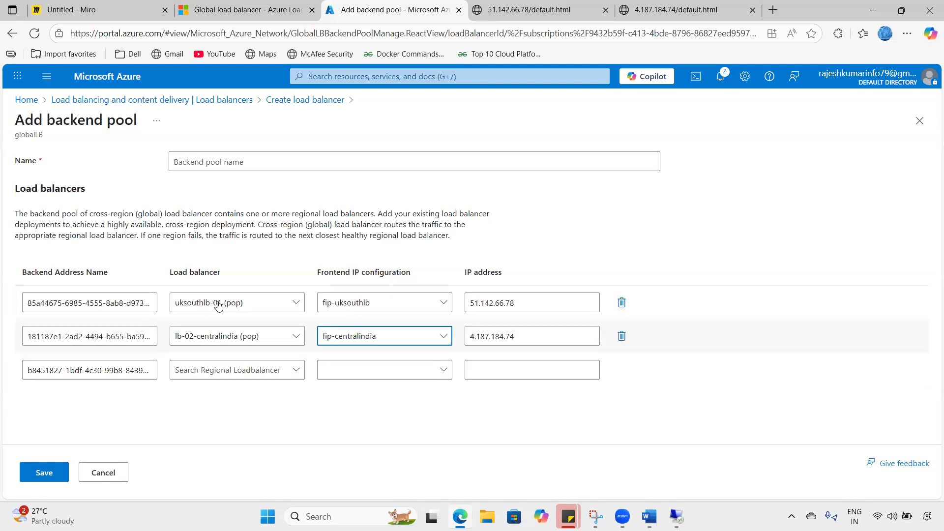
left_click(47, 465)
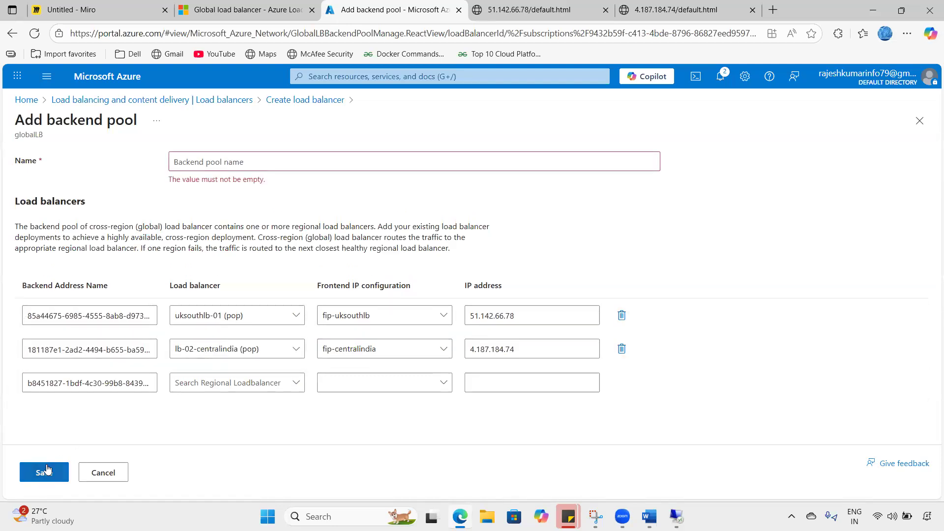
left_click(239, 164)
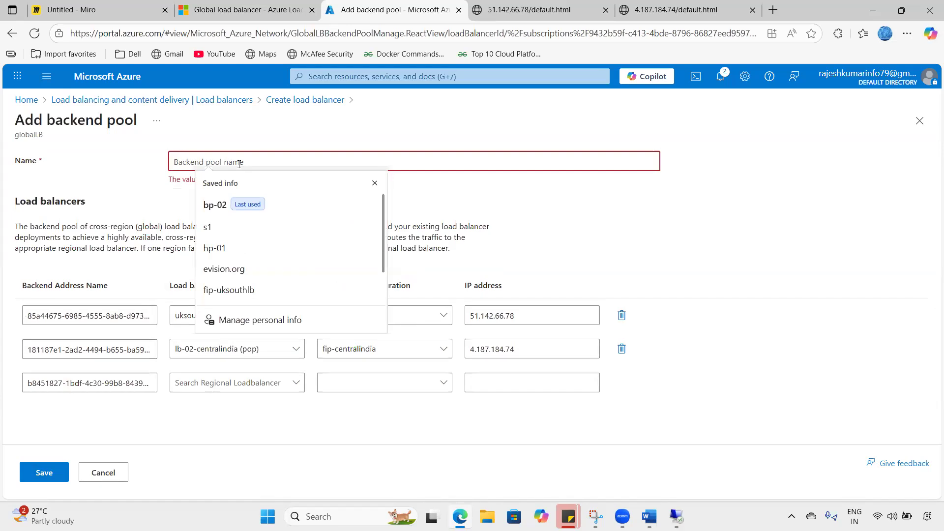
type("bp-glb")
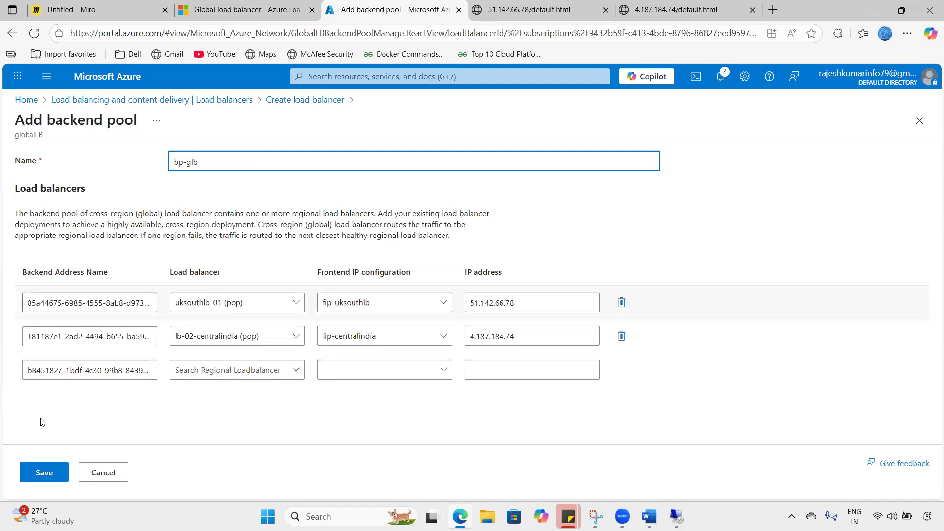
left_click(41, 474)
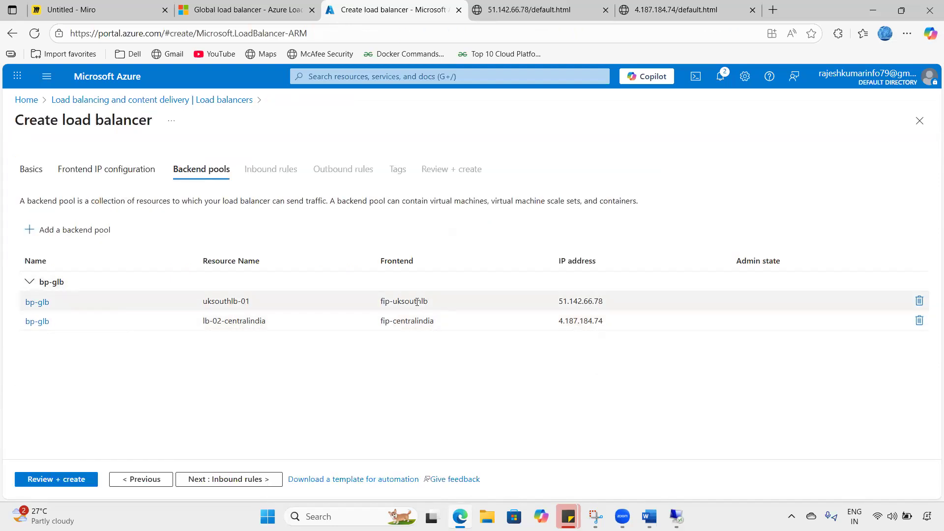
- Point out the backend frontends and IPs 51.142.66.78 and 4.187.184.74, then move to Inbound rules
left_click_drag(380, 301, 442, 322)
left_click_drag(558, 301, 603, 301)
double_click(602, 320)
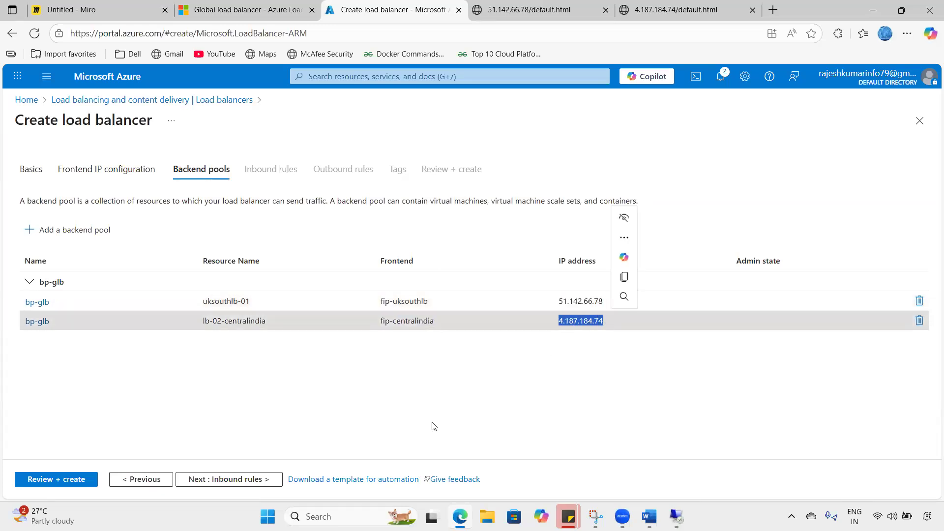
left_click(206, 484)
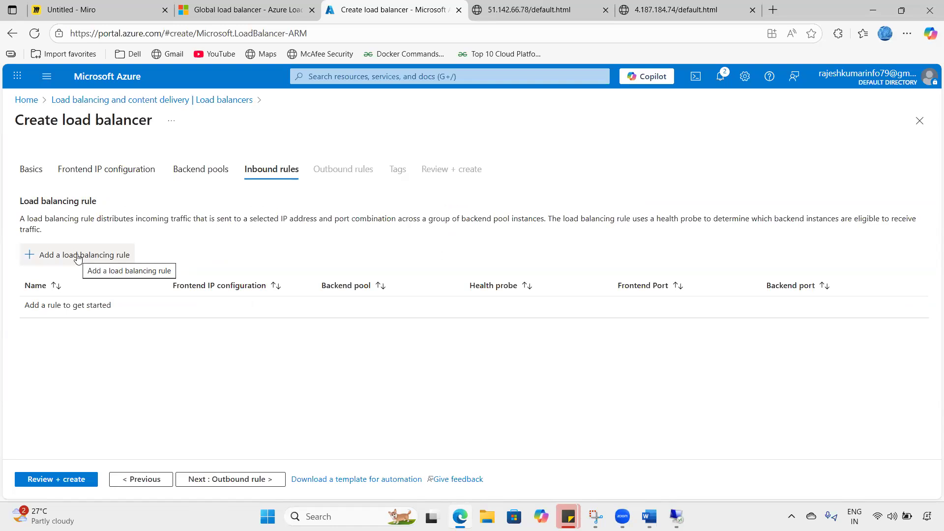
- Add load balancing rule lb-gl using frontend glb-fip and backend pool bp-glb
left_click(78, 258)
left_click(762, 242)
type("l")
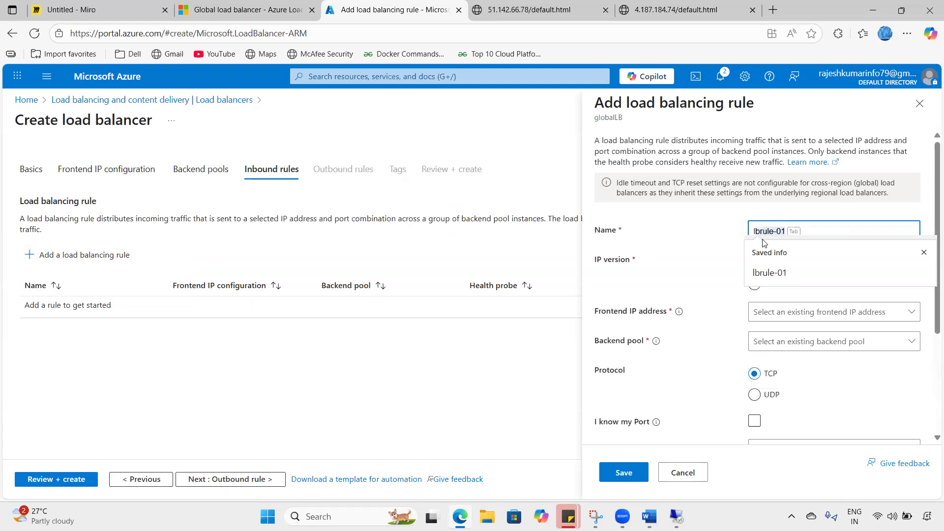
type("b-gl")
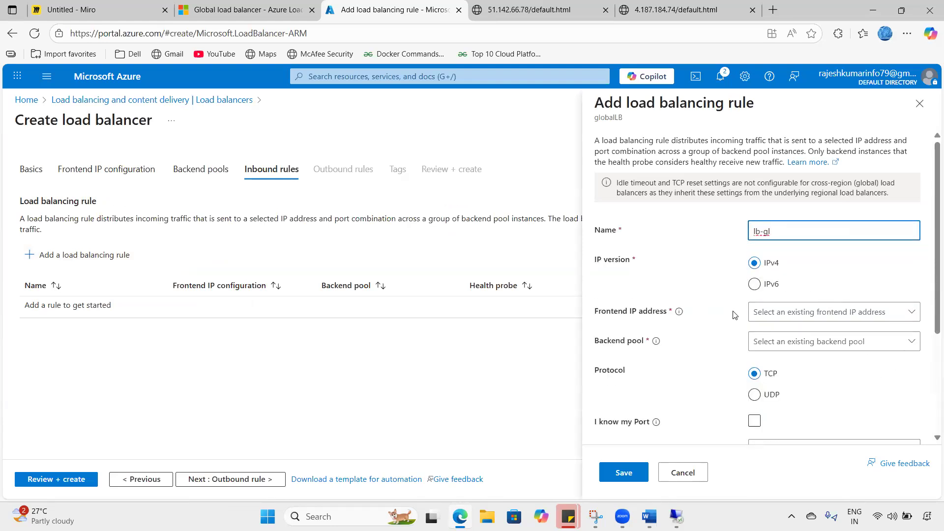
left_click(762, 315)
left_click(767, 336)
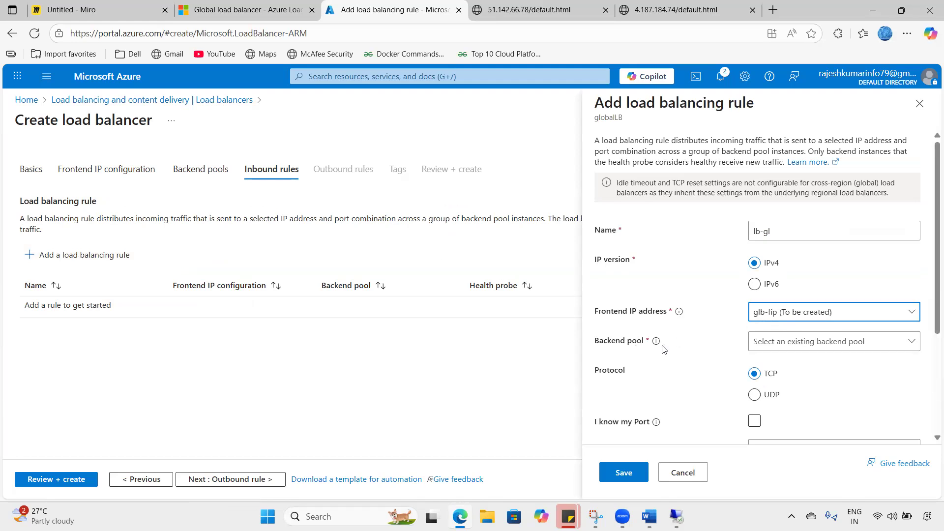
left_click(766, 342)
left_click(767, 362)
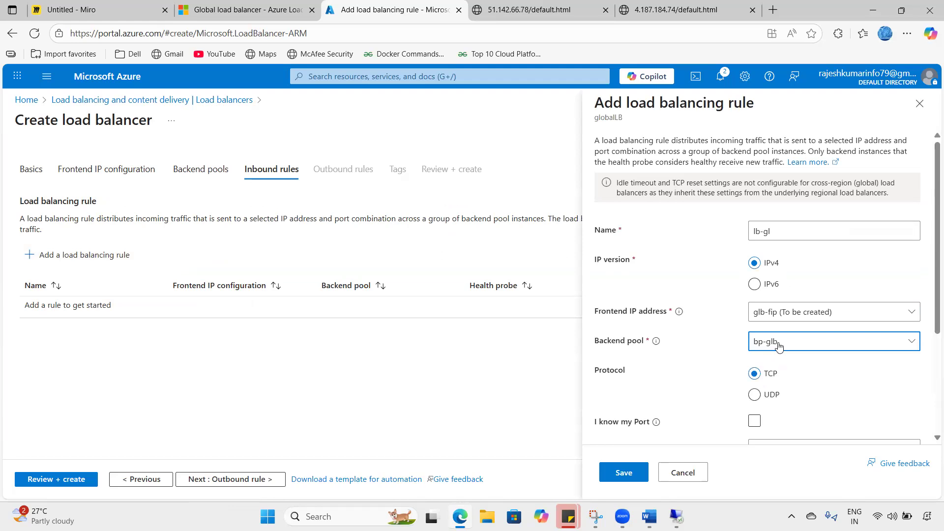
- Set the lb-gl rule's port to 80 and save the rule
scroll(759, 364, "down", 1)
left_click(754, 360)
scroll(755, 367, "down", 1)
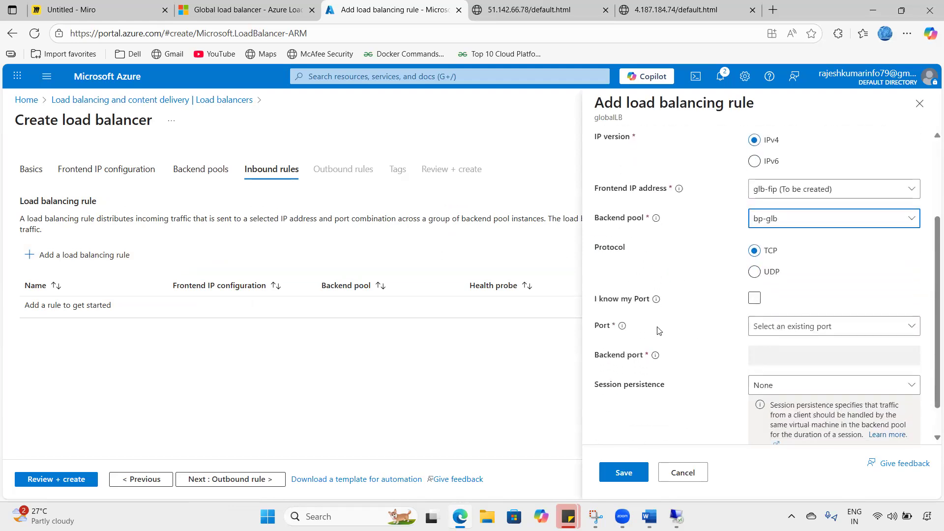
left_click(797, 327)
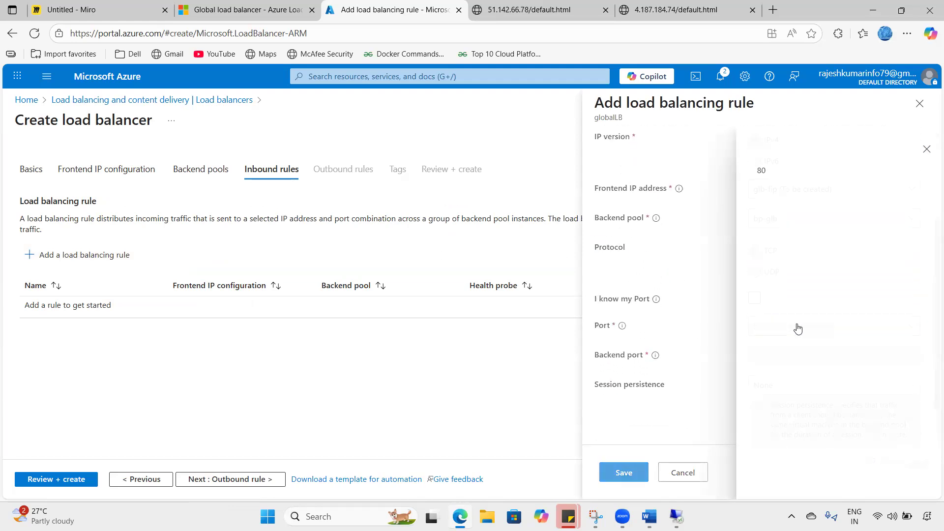
left_click(761, 173)
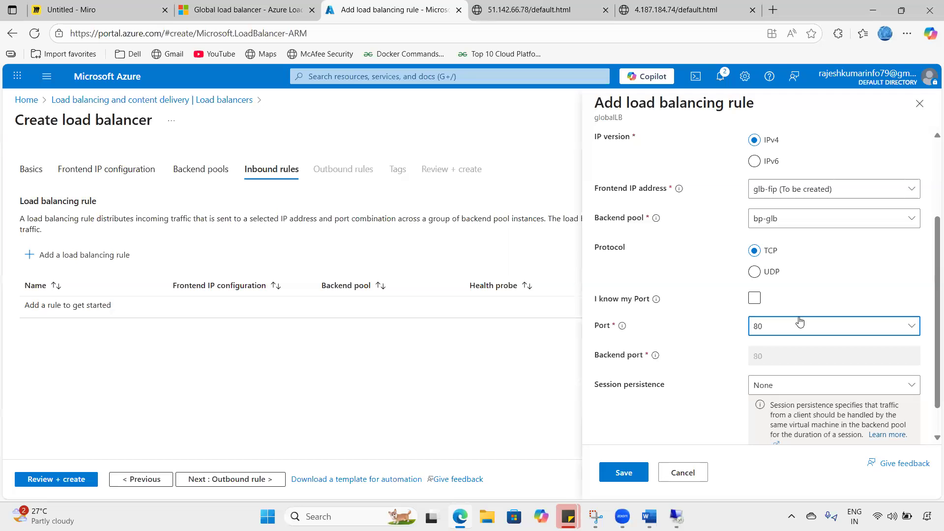
scroll(709, 341, "down", 1)
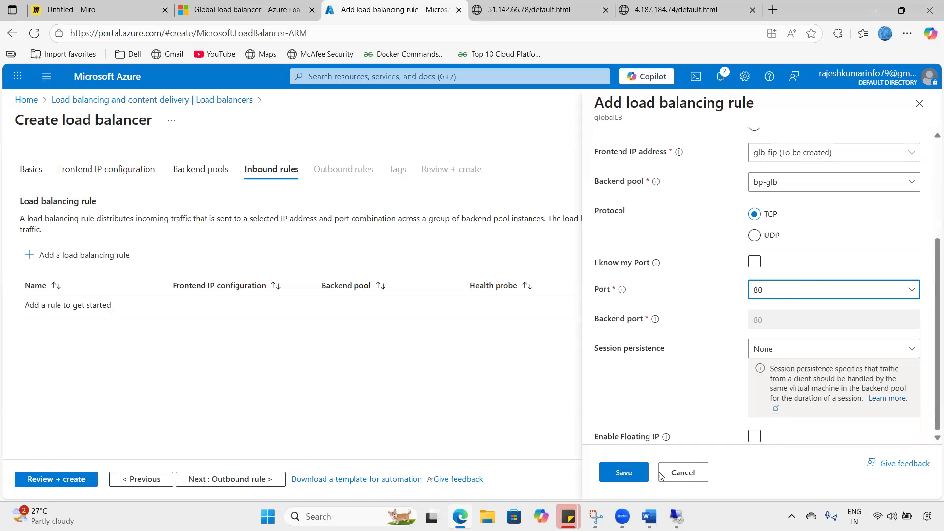
left_click(624, 472)
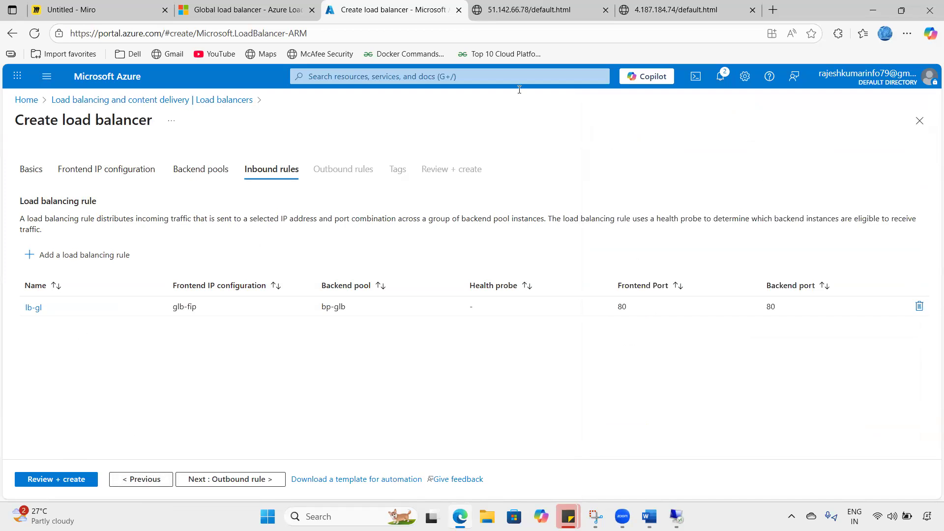
mouse_move(206, 270)
left_mouse_down()
mouse_move(181, 269)
mouse_move(151, 310)
mouse_move(264, 312)
mouse_move(189, 263)
mouse_move(179, 266)
mouse_move(300, 240)
mouse_move(328, 277)
mouse_move(335, 266)
left_mouse_up()
left_click(222, 260)
left_click_drag(323, 318, 347, 297)
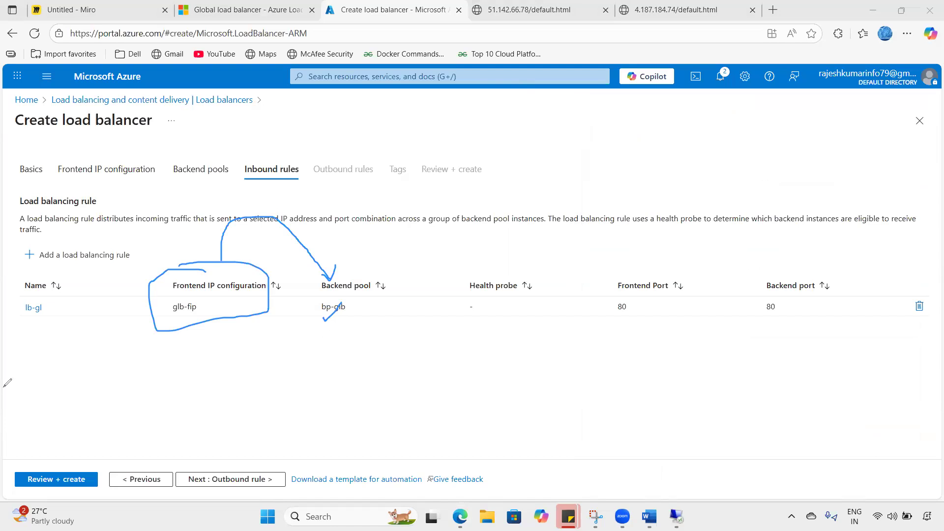
left_click(102, 354)
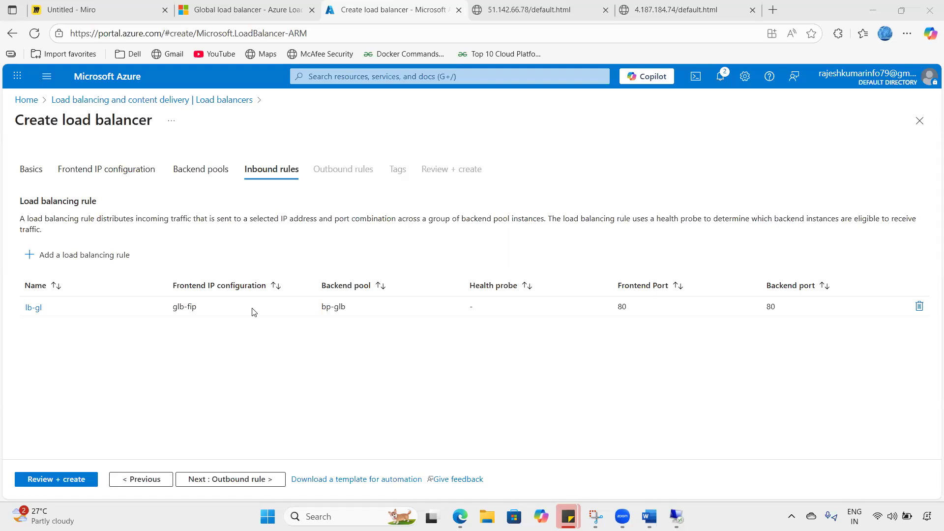
- Skip past Outbound rules and Tags, pass Review + create validation, and create globalLB
left_click(235, 480)
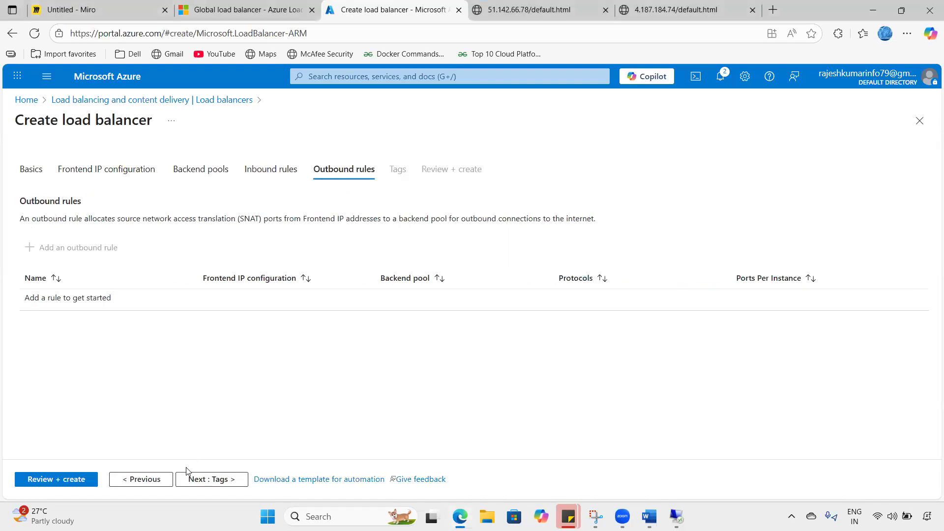
left_click(196, 480)
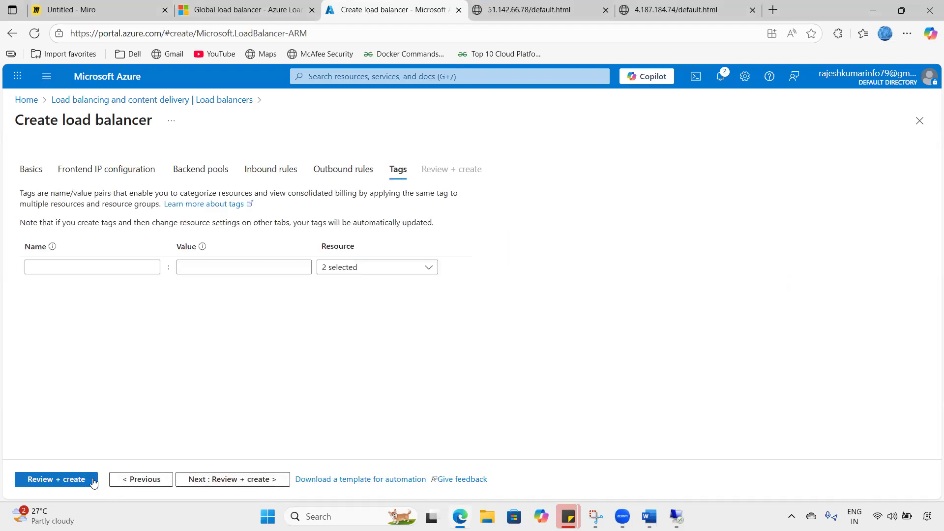
left_click(94, 480)
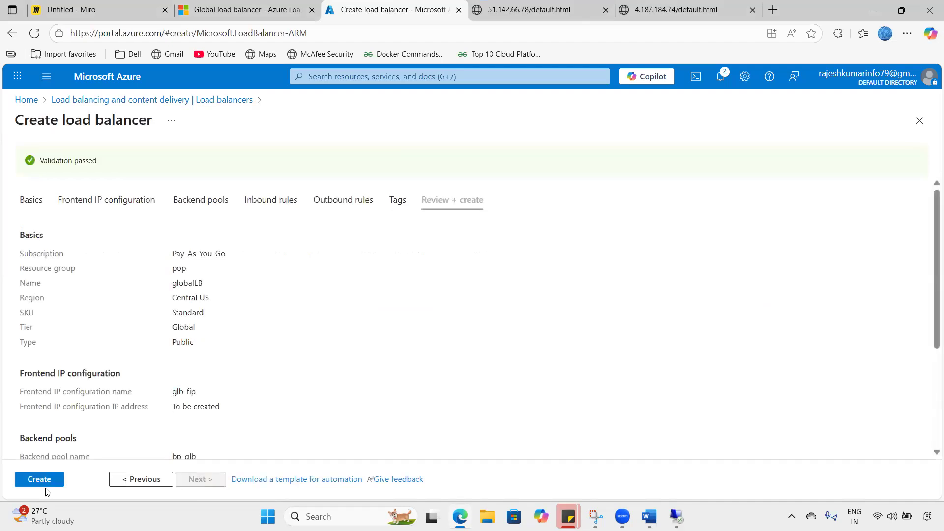
left_click(39, 479)
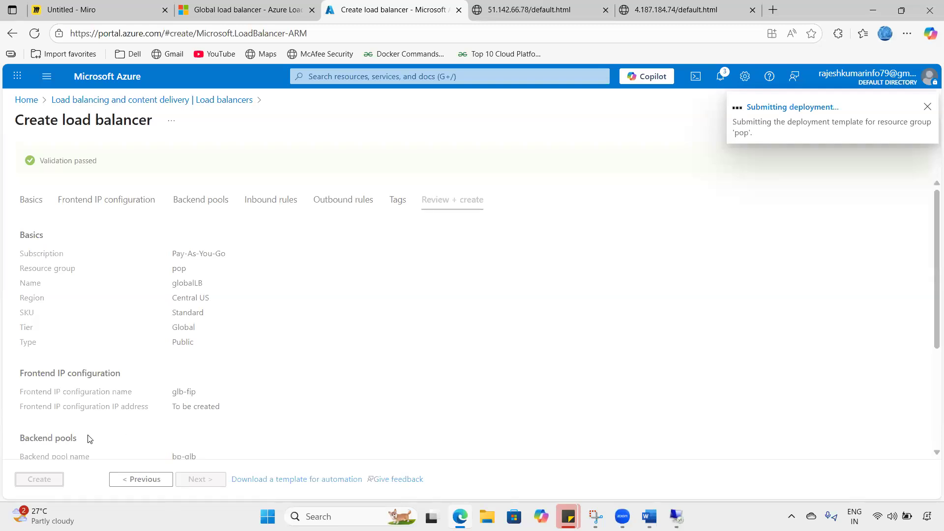
- Check the deployment's progress in notifications and tick the Global Load balancer box in Miro
left_click(720, 88)
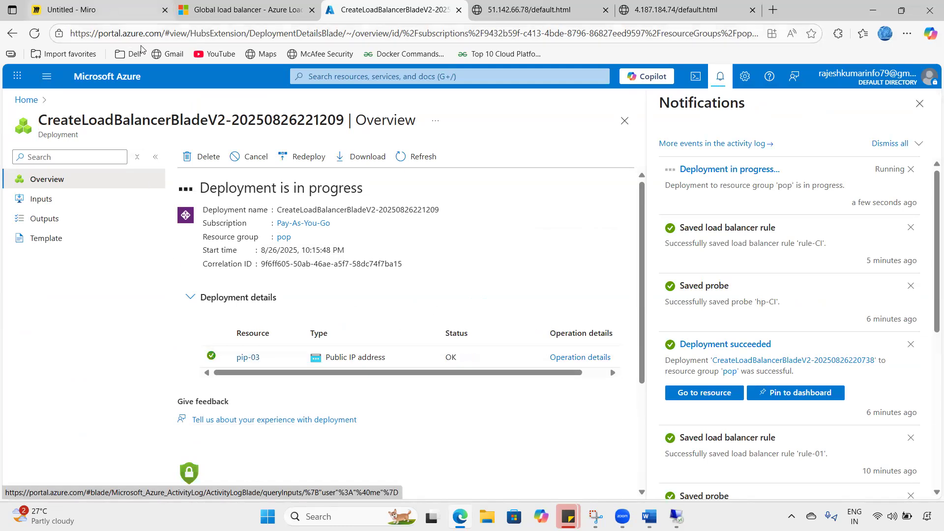
left_click(79, 9)
left_click_drag(315, 158, 348, 143)
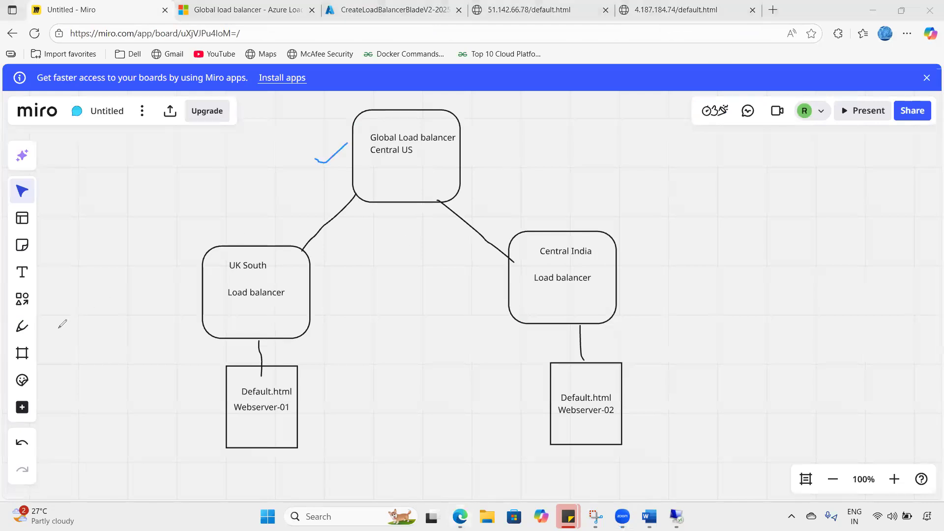
left_click(435, 7)
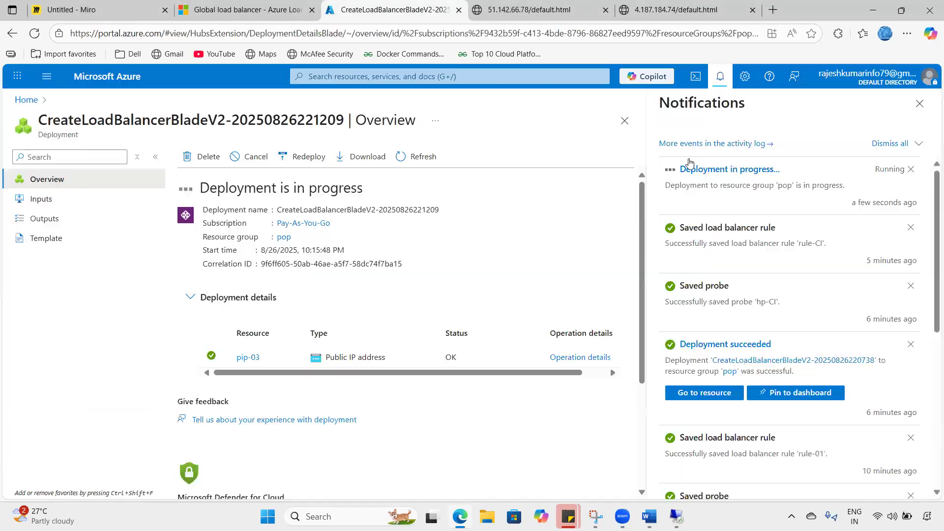
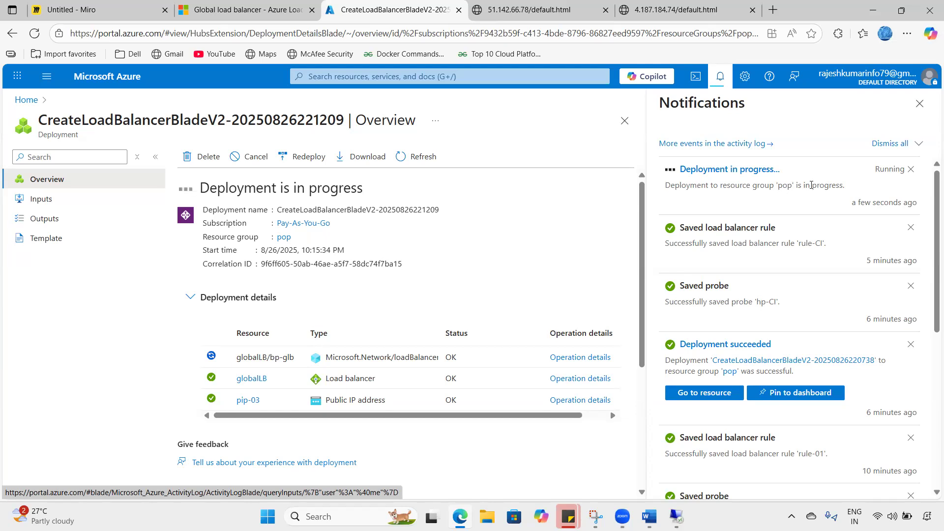
- Return to the Azure home page and open the Load balancers list showing globalLB, lb-02-centralindia and uksouthlb-01
left_click(724, 78)
left_click(132, 77)
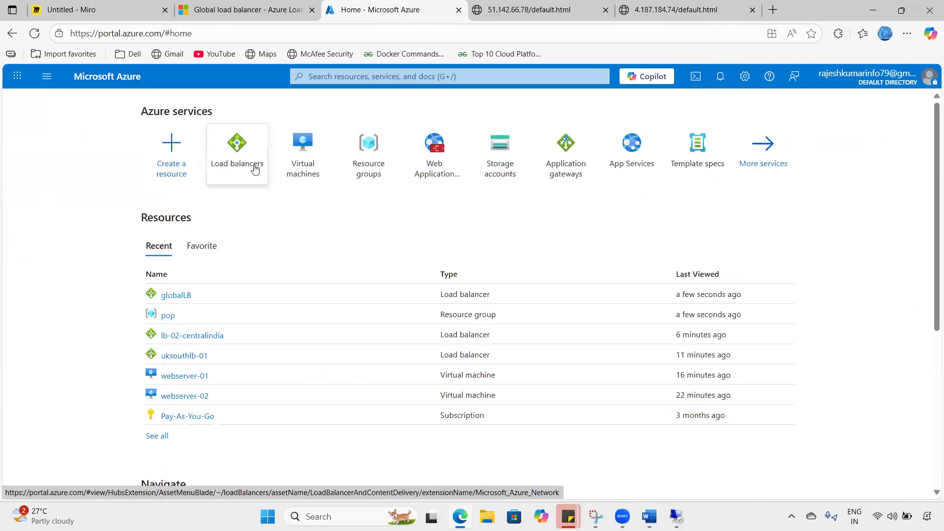
left_click(254, 169)
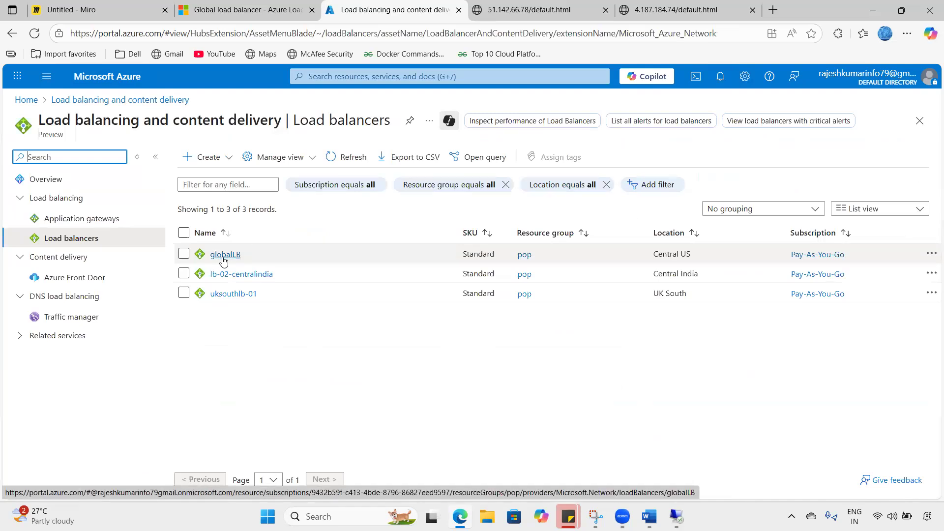
- Open globalLB, confirm its Global tier and Standard SKU, and copy frontend IP 4.150.169.15
left_click(223, 256)
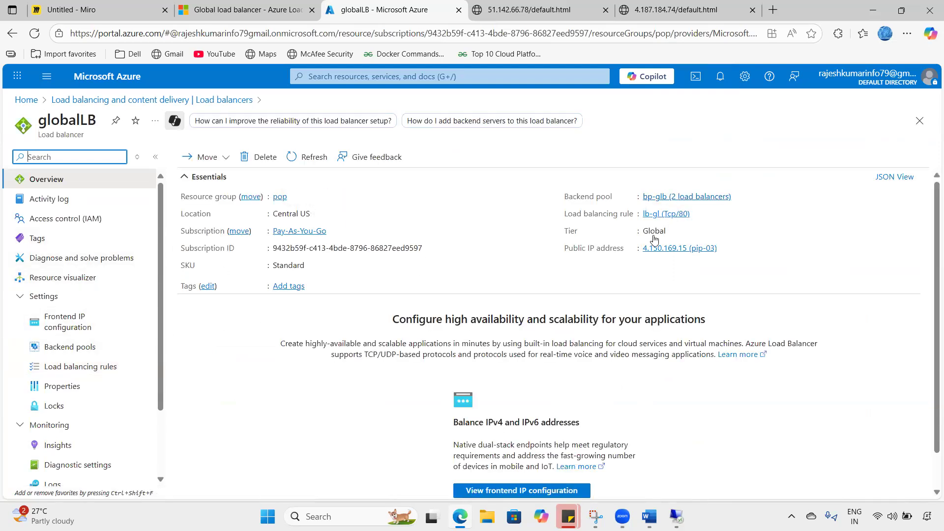
left_click(565, 241)
left_click_drag(564, 230, 677, 237)
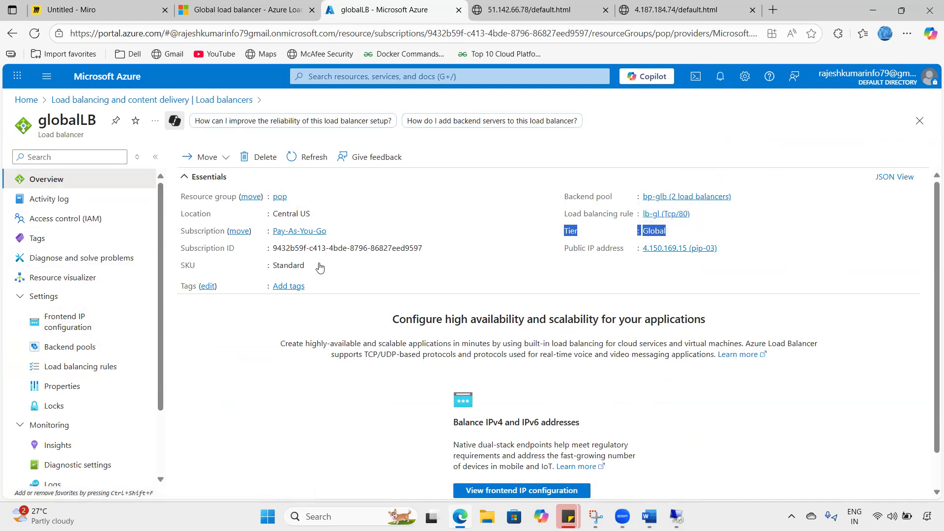
left_click_drag(316, 267, 274, 265)
left_click(137, 320)
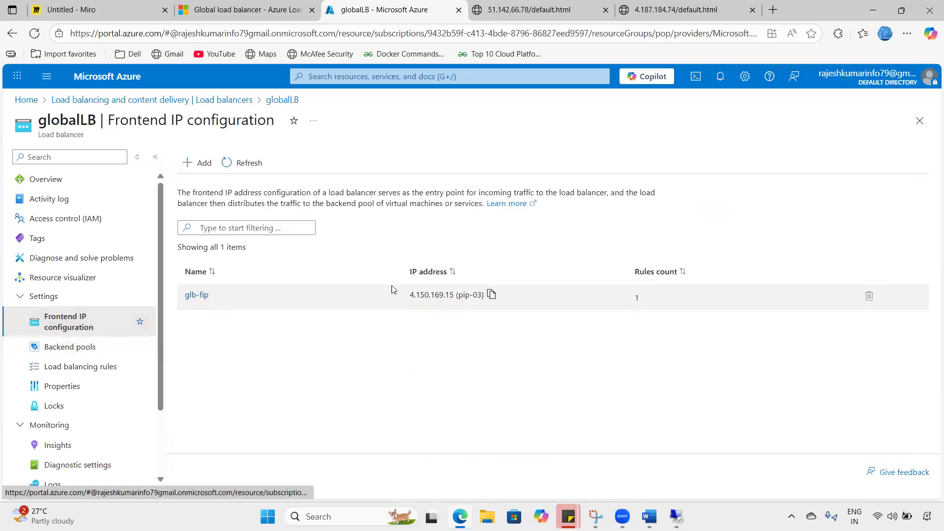
left_click(491, 295)
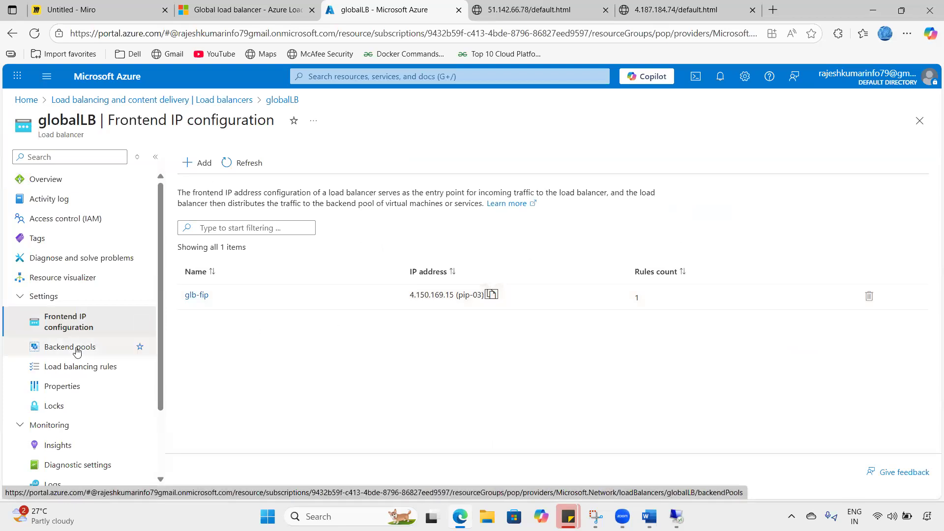
- Confirm globalLB's backend pool bp-glb lists uksouthlb-01 and lb-02-centralindia
left_click(93, 346)
left_click_drag(358, 284, 395, 284)
left_click_drag(358, 309, 432, 308)
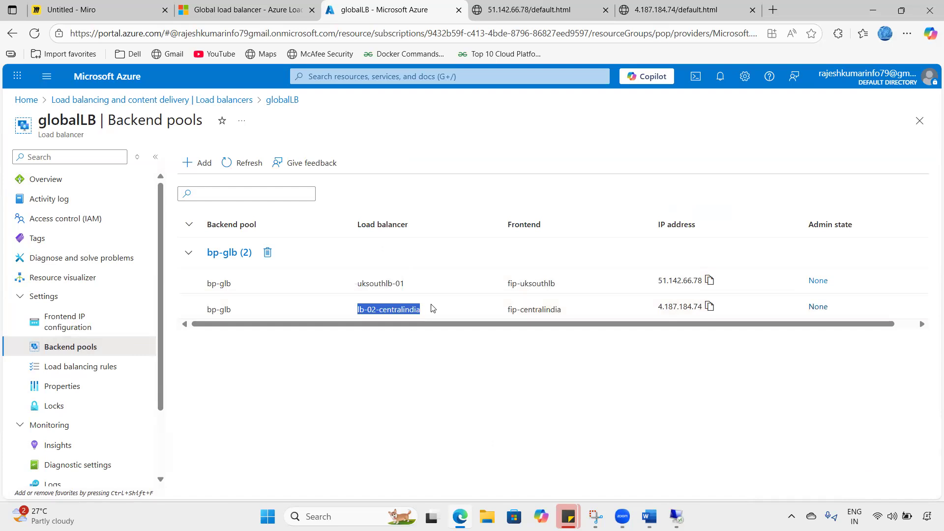
left_click(654, 5)
- Close the UK South and central India web server tabs
left_click(581, 5)
left_click(606, 10)
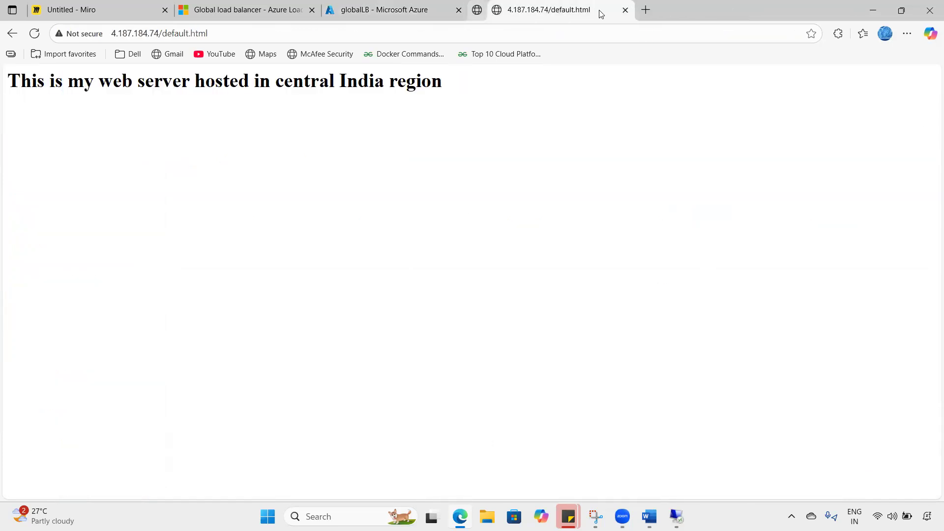
left_click(605, 9)
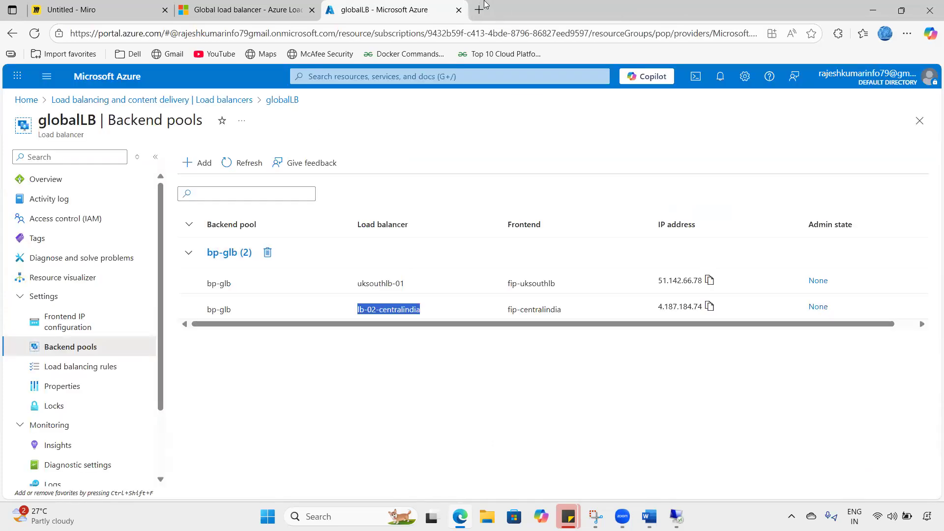
- Load 4.150.169.15/default.html in a new tab and confirm central India answers
left_click(481, 8)
key("ctrl+v")
key("BackSpace")
key("BackSpace")
key("BackSpace")
key("BackSpace")
key("BackSpace")
key("BackSpace")
key("BackSpace")
key("BackSpace")
key("BackSpace")
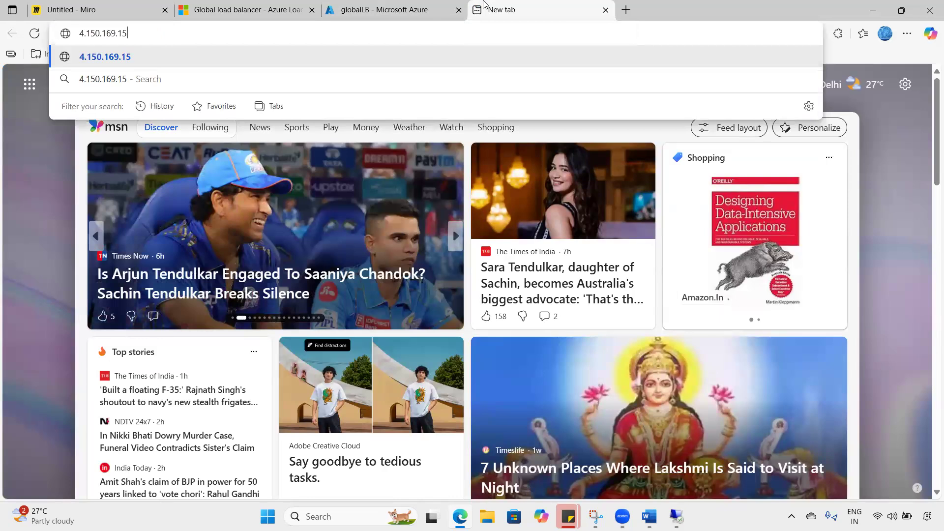
type("/d")
type("ul")
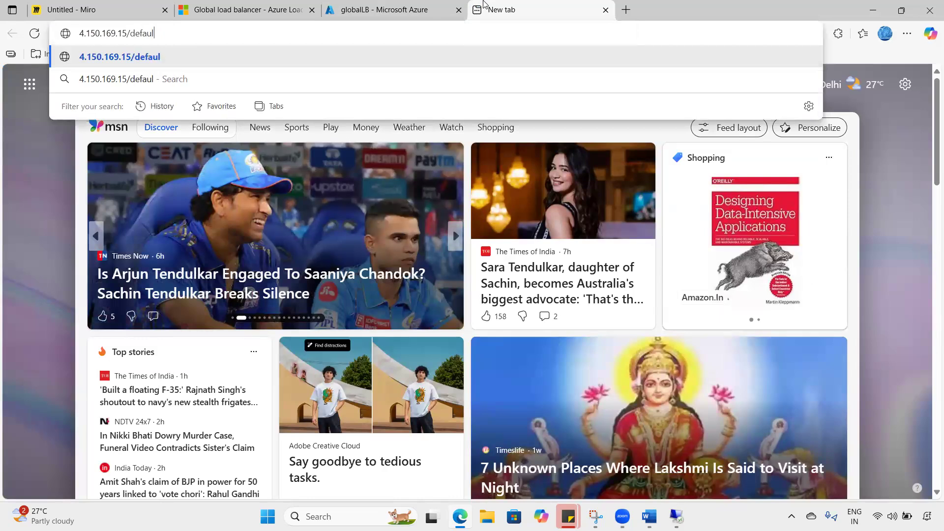
type("t.html")
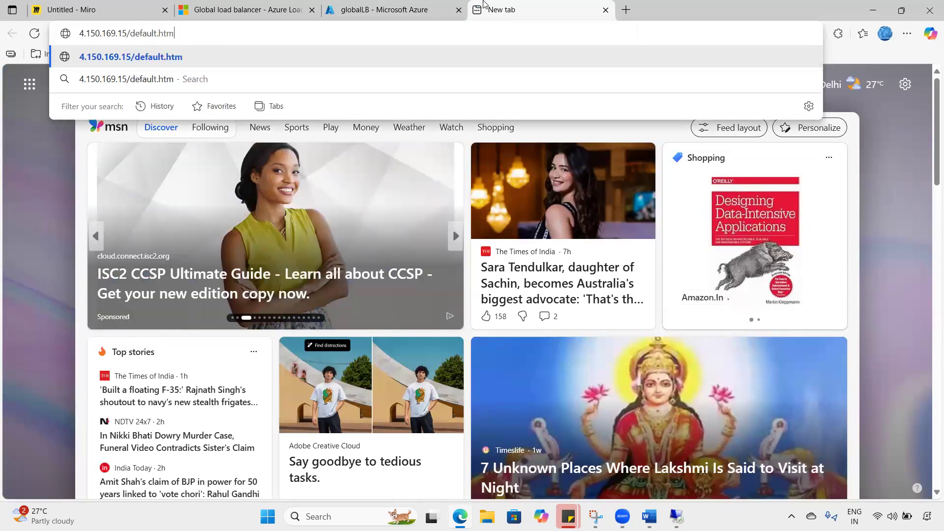
key("Return")
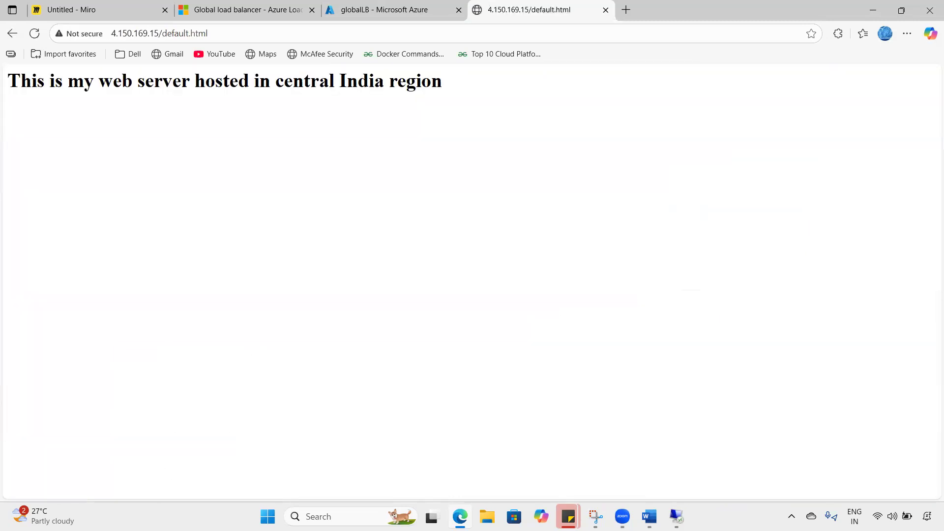
left_click_drag(235, 82, 465, 88)
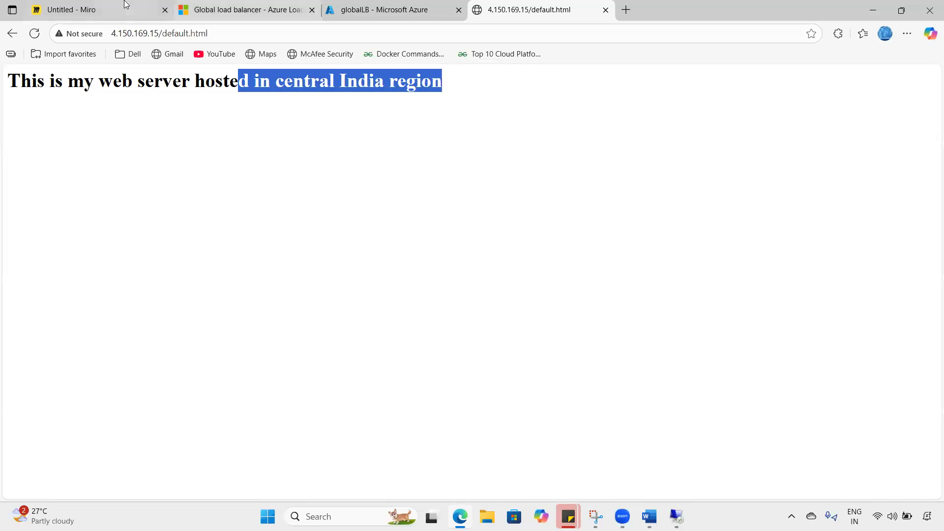
left_click(123, 7)
- Sketch a user figure with an arrow to the Global Load balancer box on the Miro diagram
mouse_move(367, 144)
left_mouse_down()
mouse_move(330, 158)
mouse_move(448, 152)
left_mouse_up()
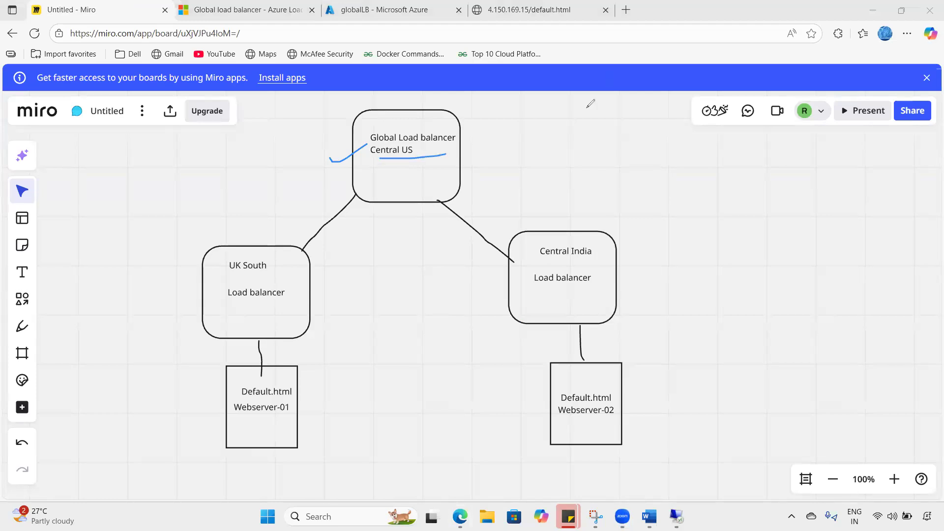
mouse_move(130, 147)
left_mouse_down()
mouse_move(109, 164)
mouse_move(130, 151)
left_mouse_up()
left_click_drag(139, 187, 143, 222)
mouse_move(132, 206)
left_mouse_down()
mouse_move(149, 191)
mouse_move(196, 181)
left_mouse_up()
mouse_move(203, 160)
left_mouse_down()
mouse_move(206, 173)
mouse_move(222, 160)
mouse_move(242, 162)
mouse_move(205, 197)
left_mouse_up()
mouse_move(189, 159)
left_mouse_down()
mouse_move(284, 132)
mouse_move(365, 149)
mouse_move(355, 166)
left_mouse_up()
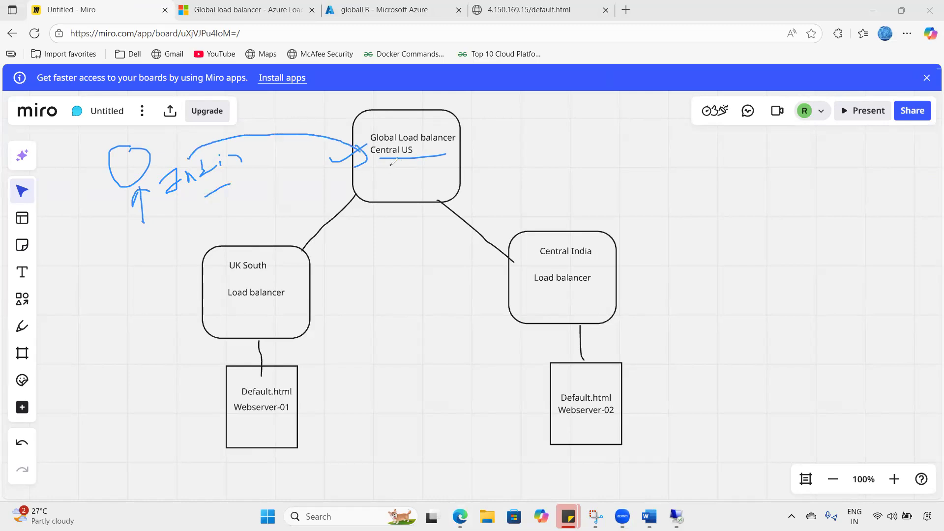
mouse_move(394, 139)
left_mouse_down()
mouse_move(410, 156)
mouse_move(370, 148)
left_mouse_up()
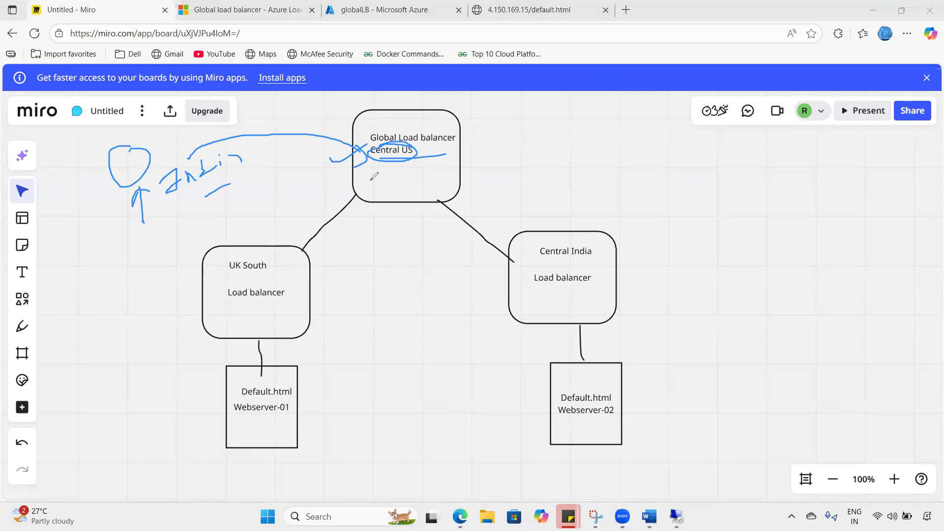
left_click_drag(180, 200, 197, 190)
left_click_drag(441, 150, 459, 134)
- Trace the path through Central India to Webserver-02, then undo all pen annotations
left_click_drag(176, 286, 220, 260)
left_click_drag(496, 255, 517, 249)
mouse_move(536, 261)
left_mouse_down()
mouse_move(604, 243)
mouse_move(523, 244)
mouse_move(544, 264)
left_mouse_up()
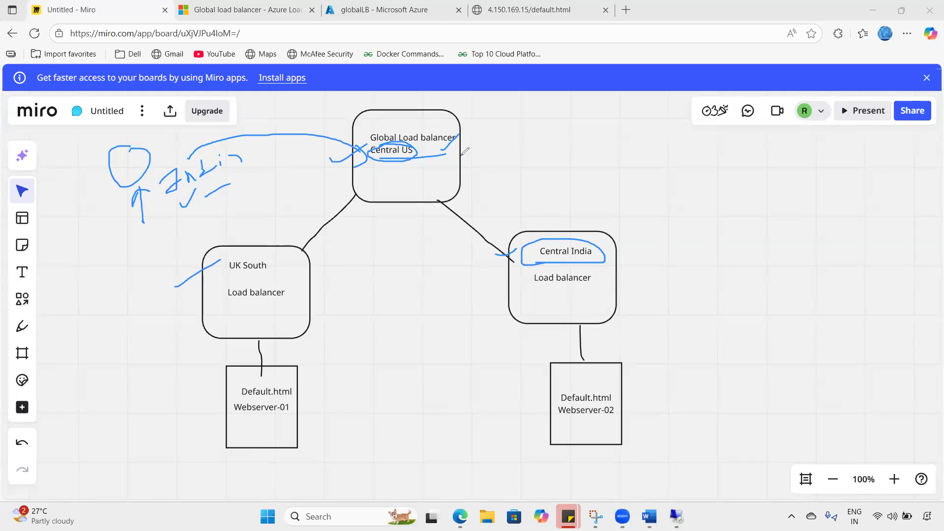
mouse_move(459, 146)
left_mouse_down()
mouse_move(561, 201)
mouse_move(575, 241)
left_mouse_up()
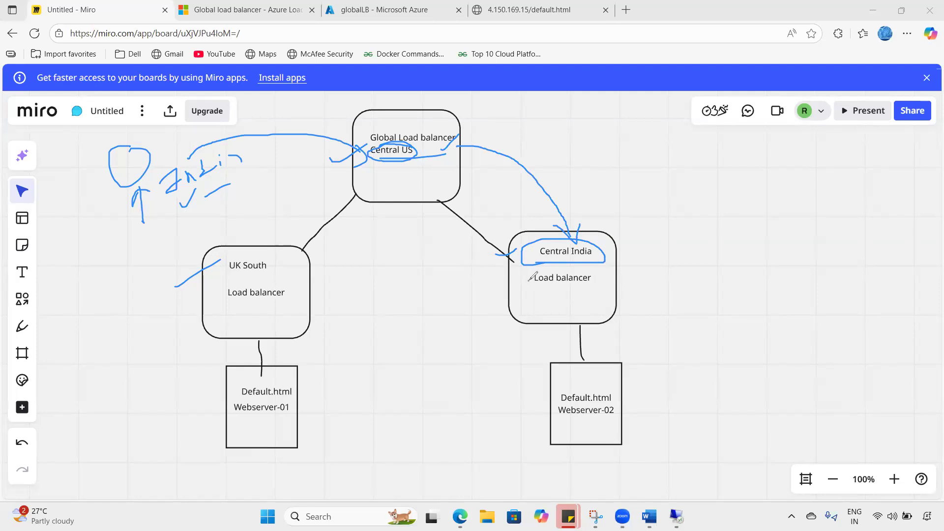
mouse_move(551, 273)
left_mouse_down()
mouse_move(514, 290)
mouse_move(557, 339)
mouse_move(559, 359)
mouse_move(575, 355)
left_mouse_up()
mouse_move(568, 382)
left_mouse_down()
mouse_move(576, 388)
mouse_move(195, 197)
mouse_move(217, 204)
left_mouse_up()
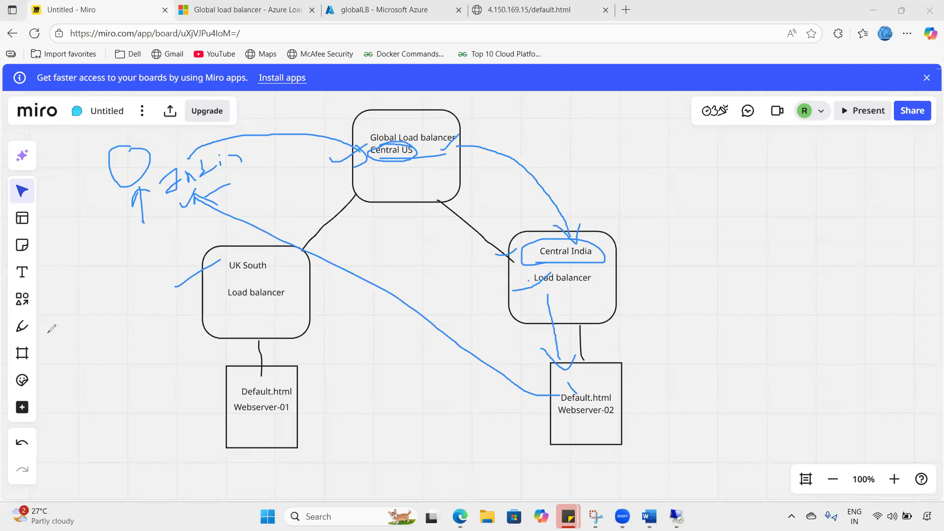
left_click(22, 442)
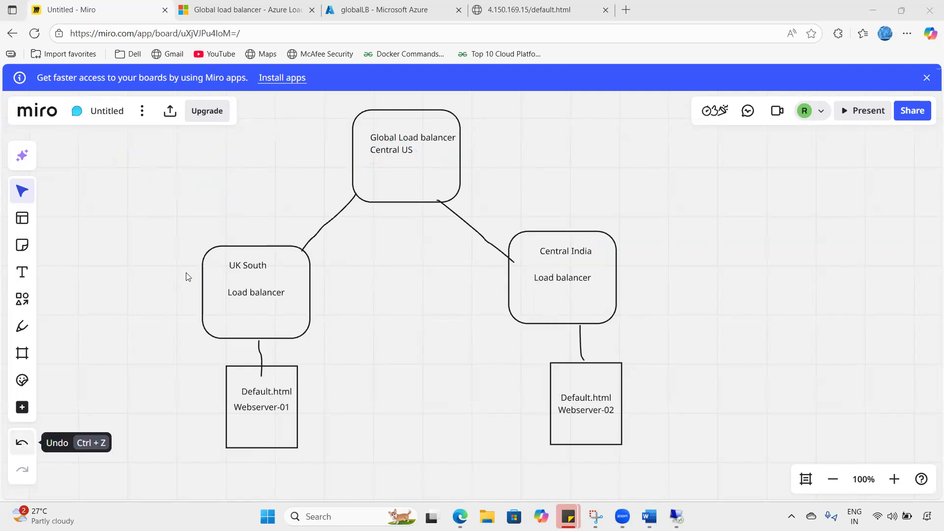
left_click(550, 8)
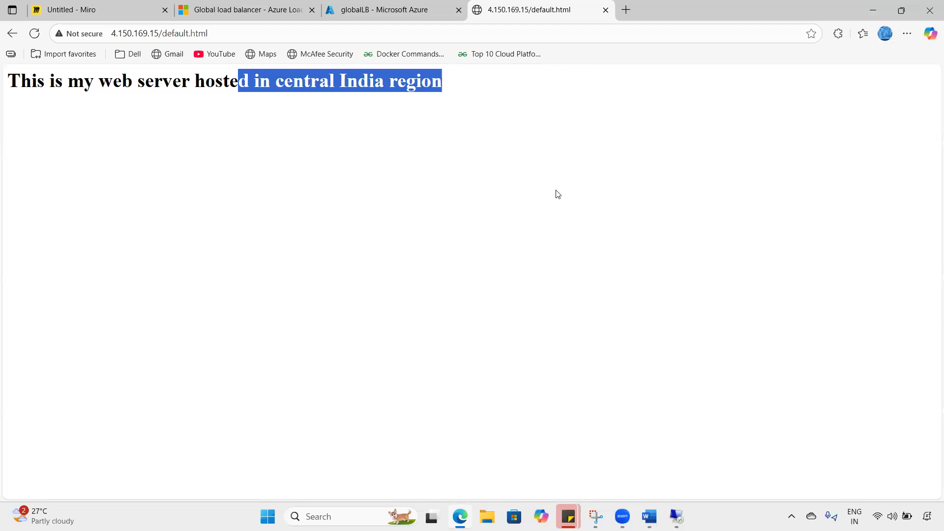
- Stop the webserver-02 virtual machine and follow notifications until it is Stopped (deallocated)
left_click(412, 4)
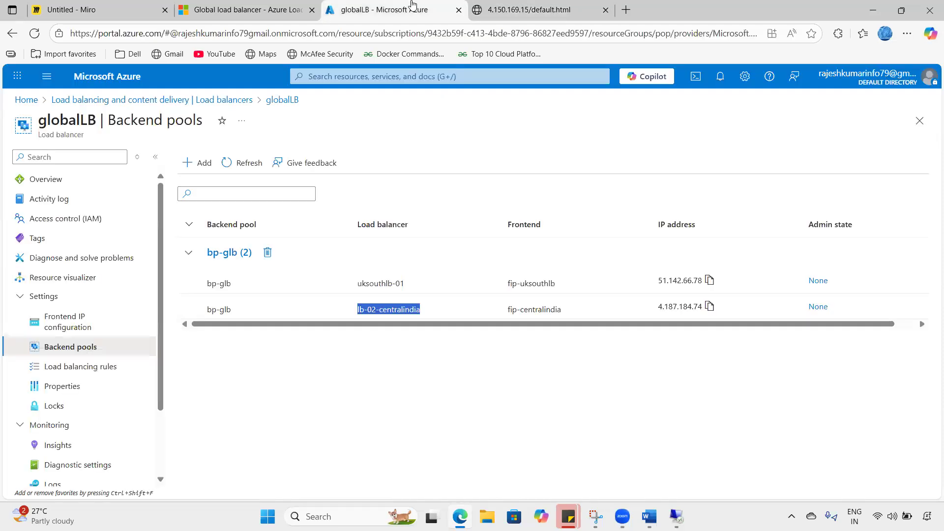
left_click(26, 99)
left_click(302, 148)
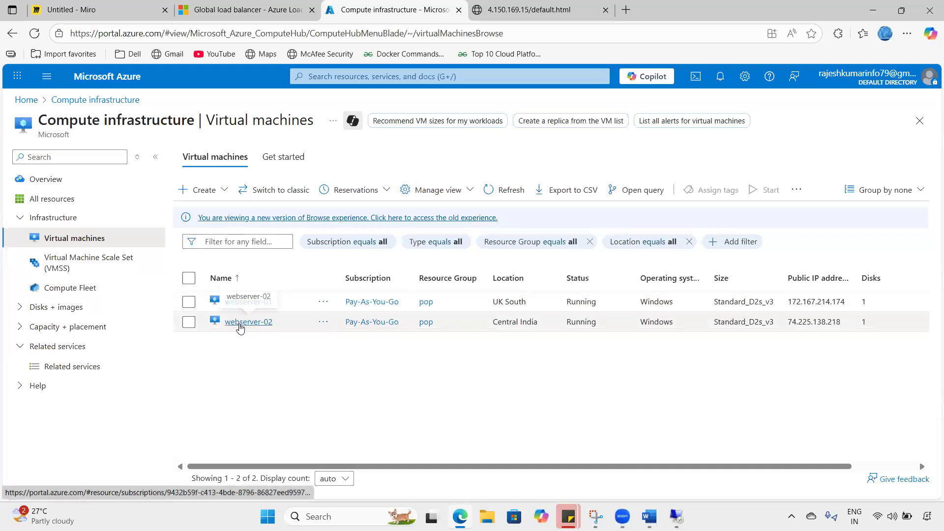
left_click(240, 327)
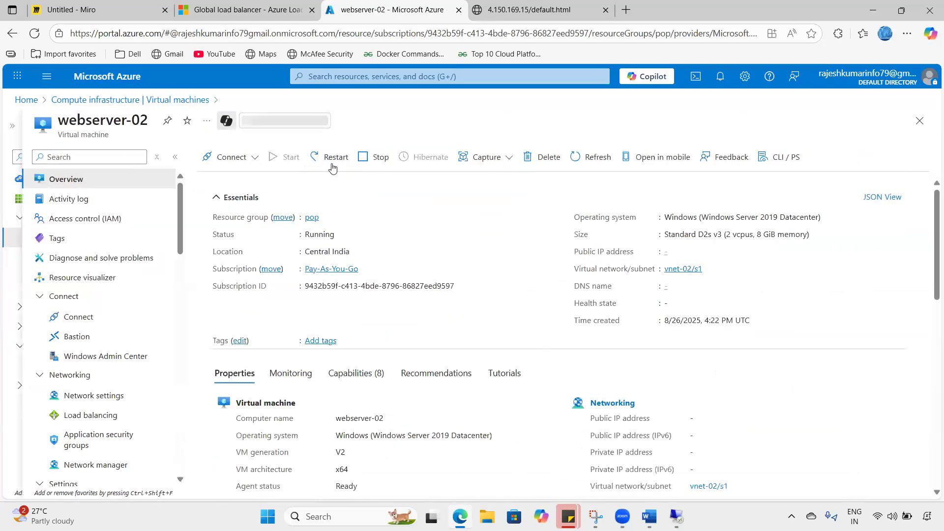
left_click(374, 157)
left_click(228, 261)
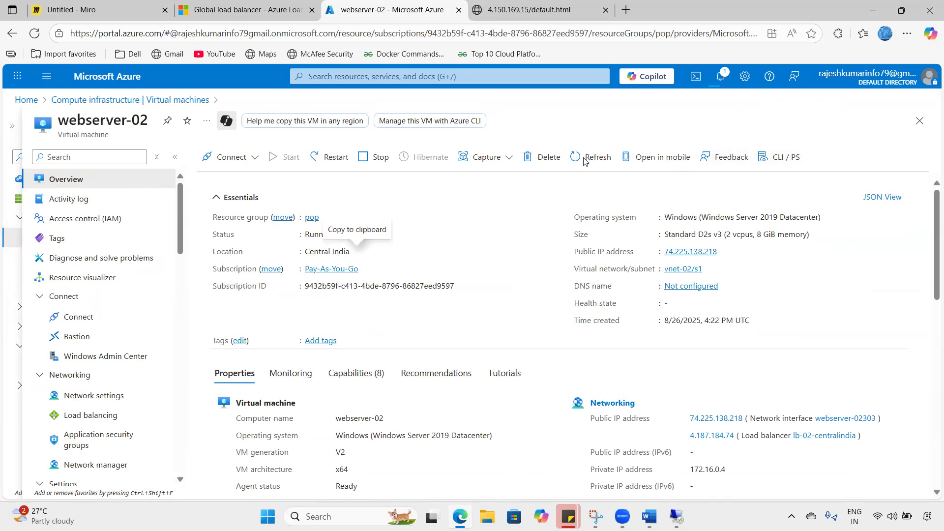
left_click(716, 82)
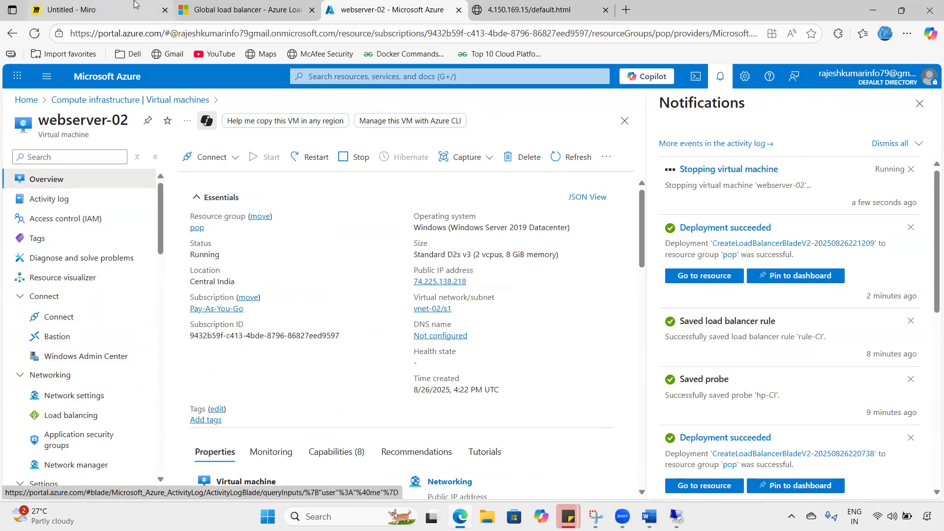
mouse_move(134, 4)
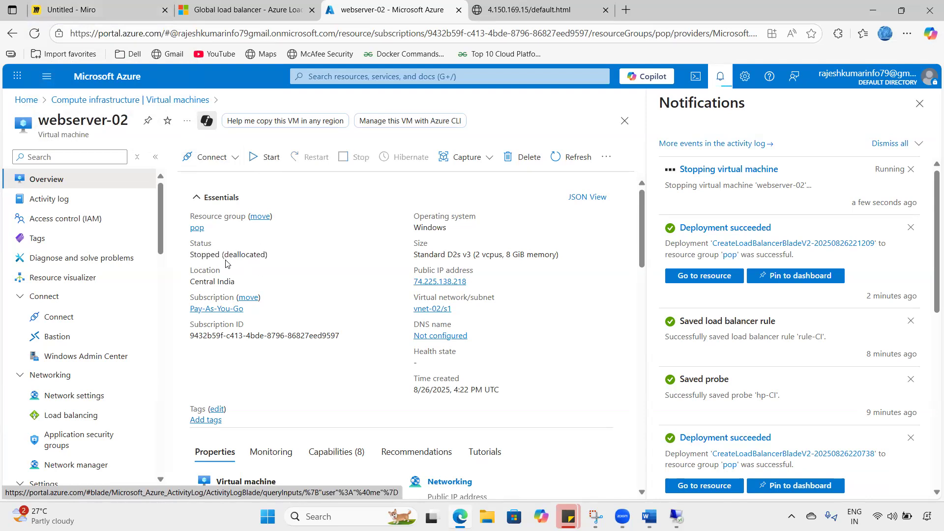
- Reload 4.150.169.15/default.html to see it served from UK south, and verify webserver-02 is Stopped (deallocated)
key("ctrl+Tab")
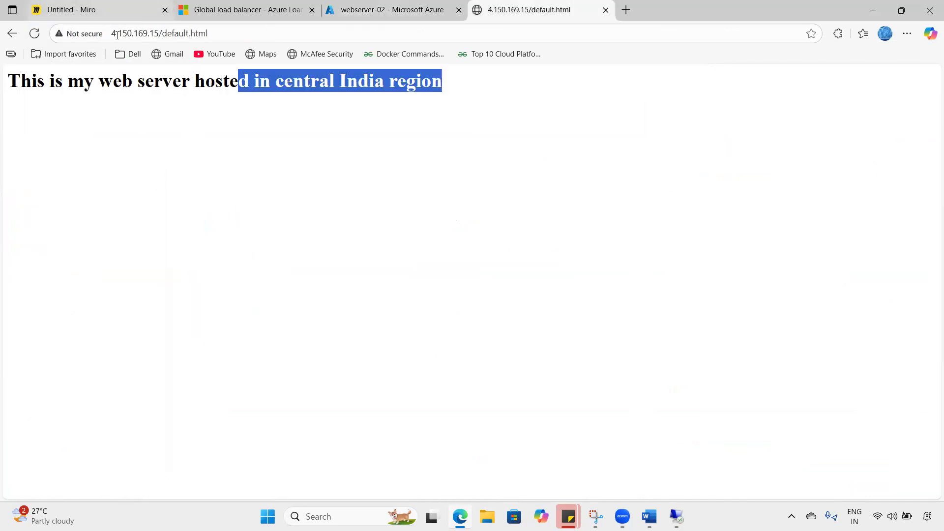
left_click(116, 32)
left_click(34, 34)
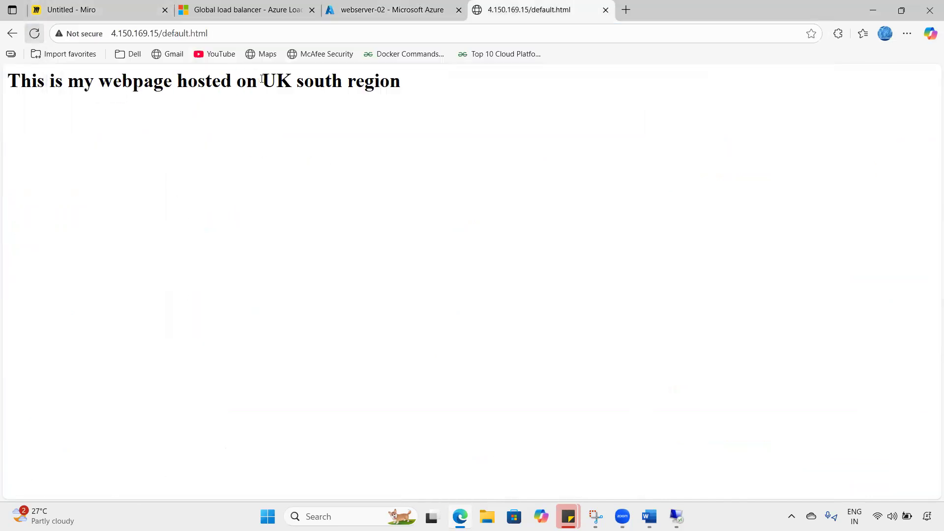
left_click_drag(237, 83, 407, 102)
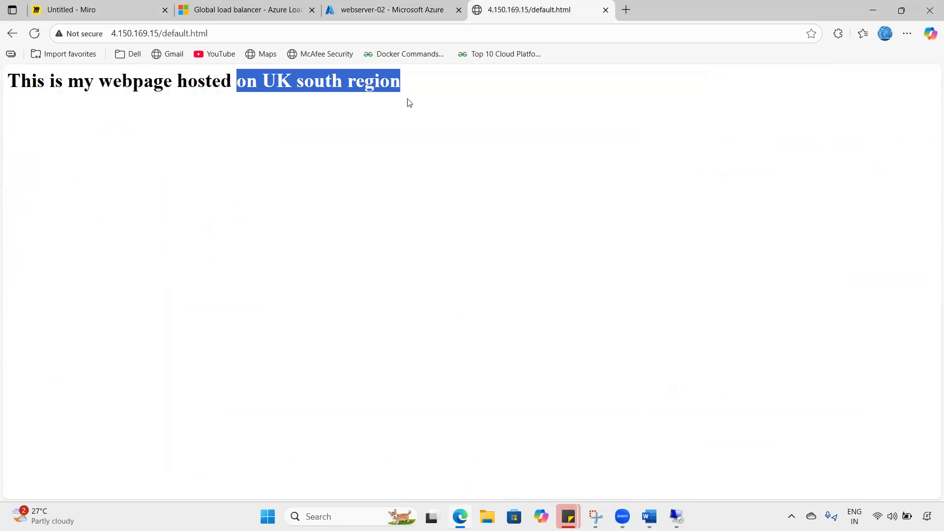
left_click(388, 10)
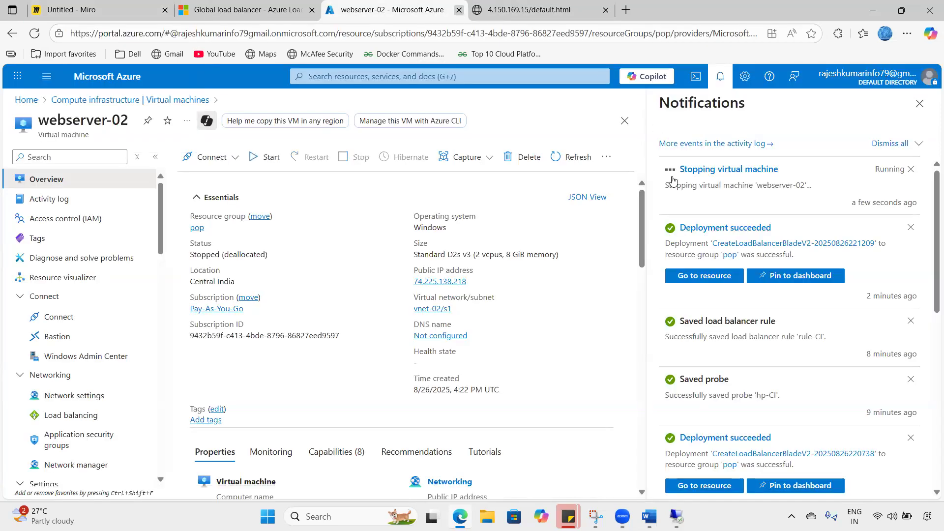
left_click_drag(203, 259, 258, 262)
- Draw a user figure with an arrow to the Global Load balancer on the Miro board
left_click(112, 7)
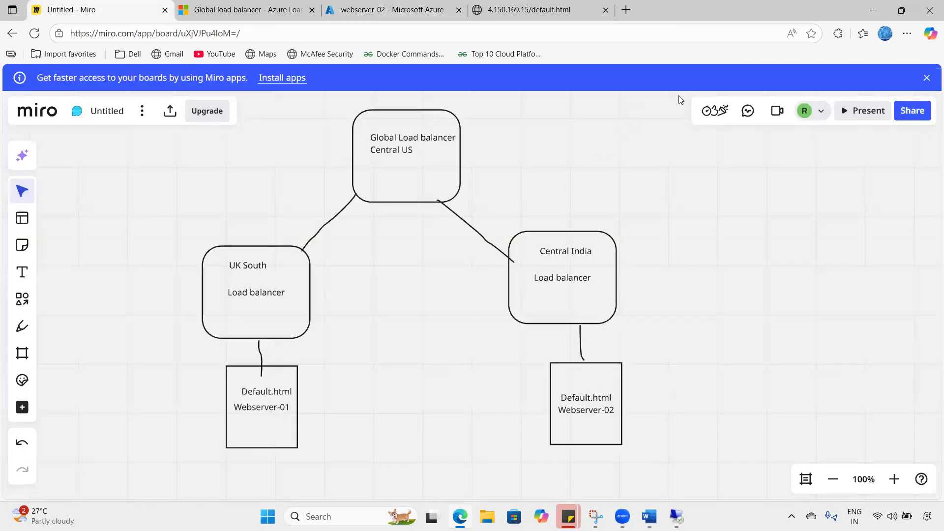
mouse_move(147, 158)
left_mouse_down()
mouse_move(155, 129)
mouse_move(148, 159)
mouse_move(157, 199)
left_mouse_up()
mouse_move(155, 169)
left_mouse_down()
mouse_move(146, 200)
mouse_move(167, 178)
left_mouse_up()
mouse_move(178, 170)
left_mouse_down()
mouse_move(270, 170)
mouse_move(313, 182)
left_mouse_up()
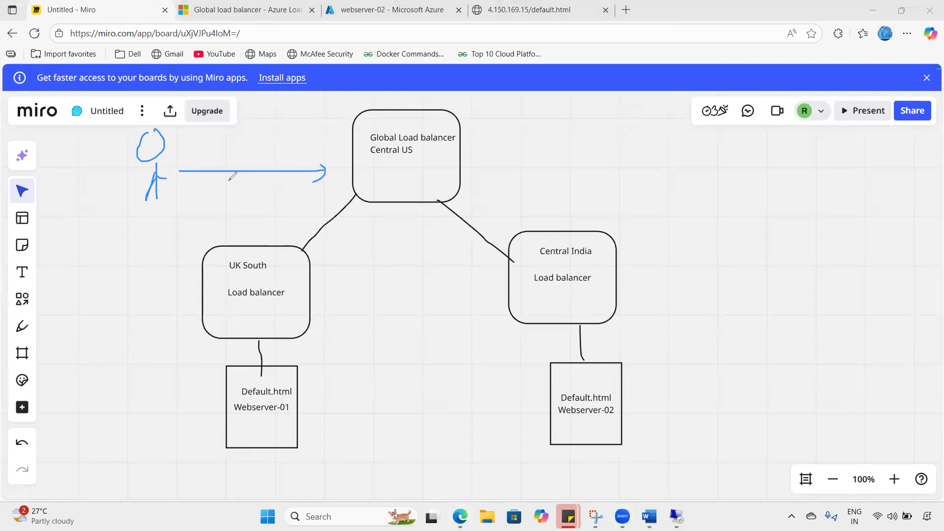
left_click_drag(110, 156, 137, 129)
- Draw the original path from Central US to Central India and back, with a note
mouse_move(462, 126)
left_mouse_down()
mouse_move(514, 134)
mouse_move(539, 219)
mouse_move(546, 206)
left_mouse_up()
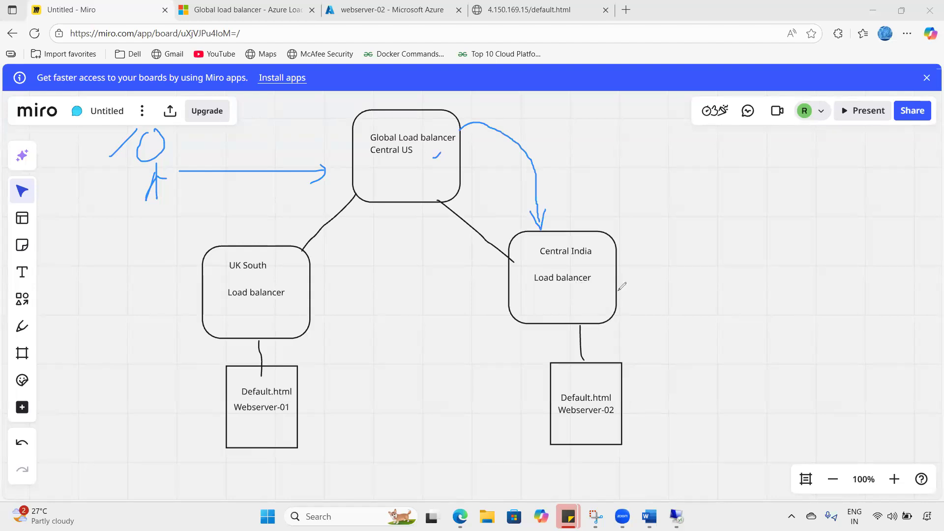
left_click_drag(636, 271, 650, 290)
mouse_move(661, 254)
left_mouse_down()
mouse_move(660, 288)
mouse_move(661, 260)
left_mouse_up()
left_click_drag(625, 283, 610, 292)
mouse_move(615, 253)
left_mouse_down()
mouse_move(514, 132)
mouse_move(444, 158)
mouse_move(452, 168)
left_mouse_up()
- Cross out Webserver-02 and tick the Central India and Central US load balancers
left_click_drag(539, 383, 566, 368)
mouse_move(565, 425)
left_mouse_down()
mouse_move(632, 393)
mouse_move(544, 394)
mouse_move(568, 424)
left_mouse_up()
left_click_drag(652, 374, 651, 403)
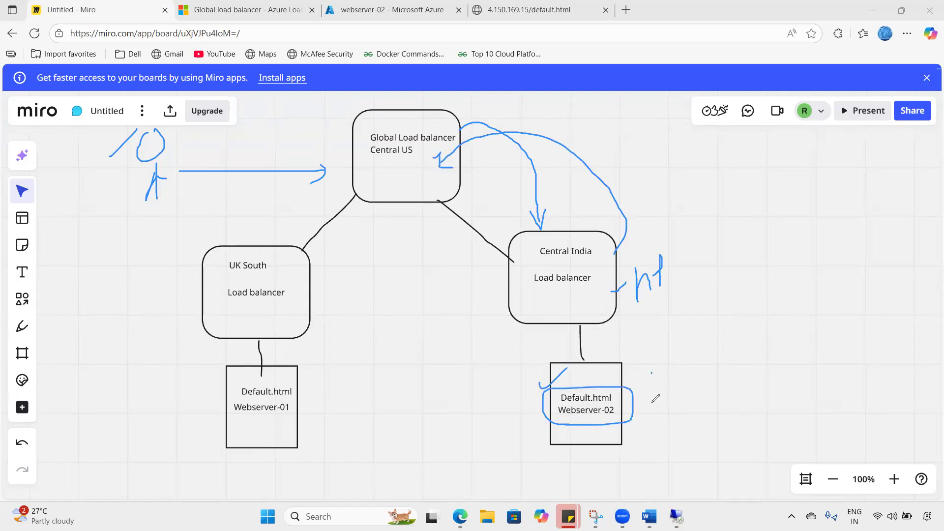
left_click_drag(651, 357, 639, 366)
left_click_drag(572, 378, 614, 417)
left_click_drag(610, 378, 575, 439)
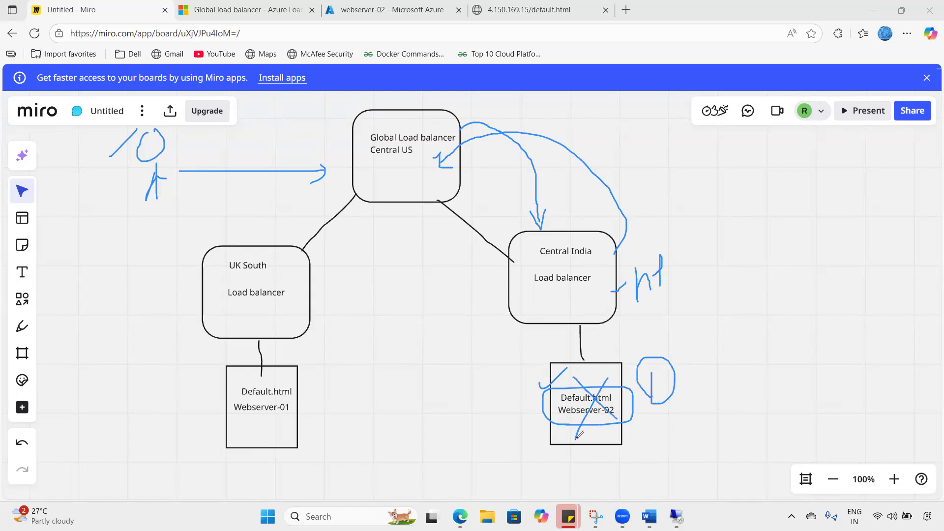
left_click_drag(555, 294, 577, 284)
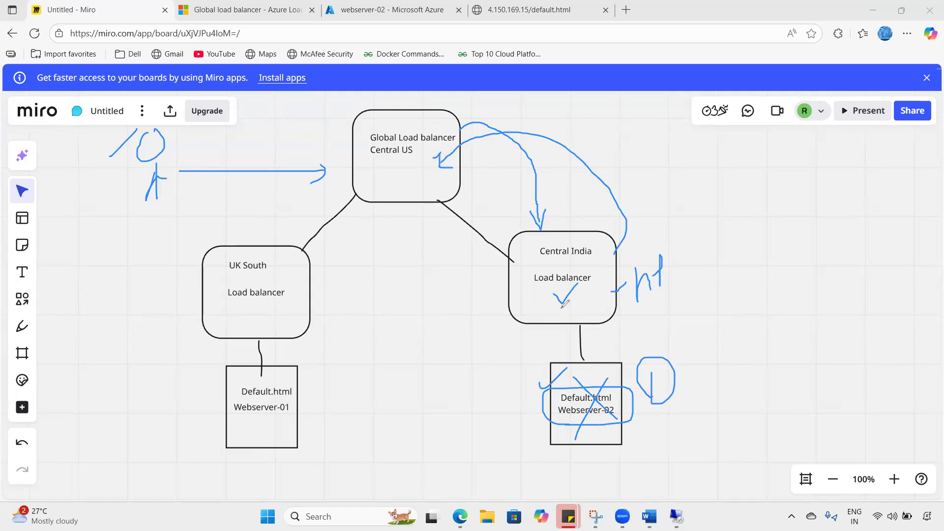
mouse_move(404, 172)
left_mouse_down()
mouse_move(421, 152)
mouse_move(401, 160)
left_mouse_up()
- Route the arrows through UK South to Webserver-01 and back to the user
mouse_move(175, 186)
left_mouse_down()
mouse_move(222, 245)
mouse_move(212, 259)
mouse_move(256, 275)
left_mouse_up()
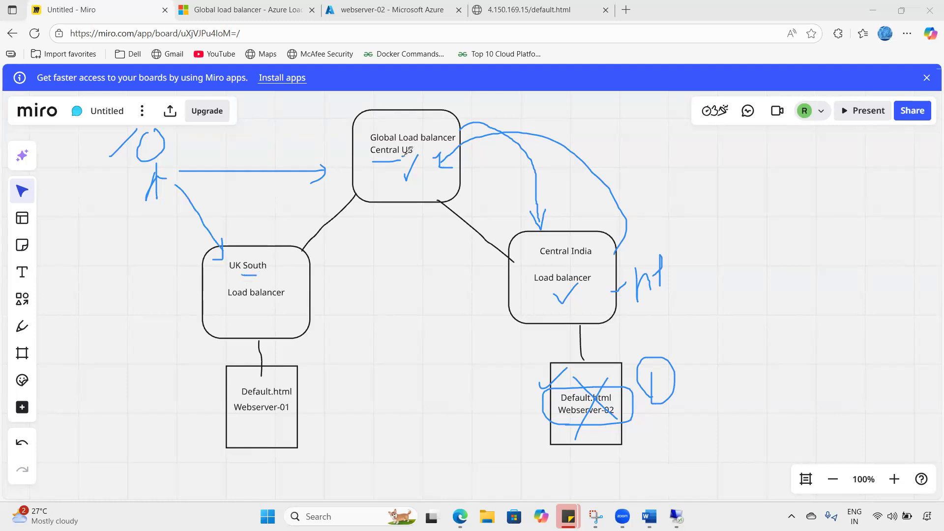
mouse_move(241, 276)
left_mouse_down()
mouse_move(278, 252)
mouse_move(232, 272)
mouse_move(242, 279)
left_mouse_up()
left_click_drag(220, 135, 267, 143)
mouse_move(278, 132)
left_mouse_down()
mouse_move(277, 141)
mouse_move(303, 134)
left_mouse_up()
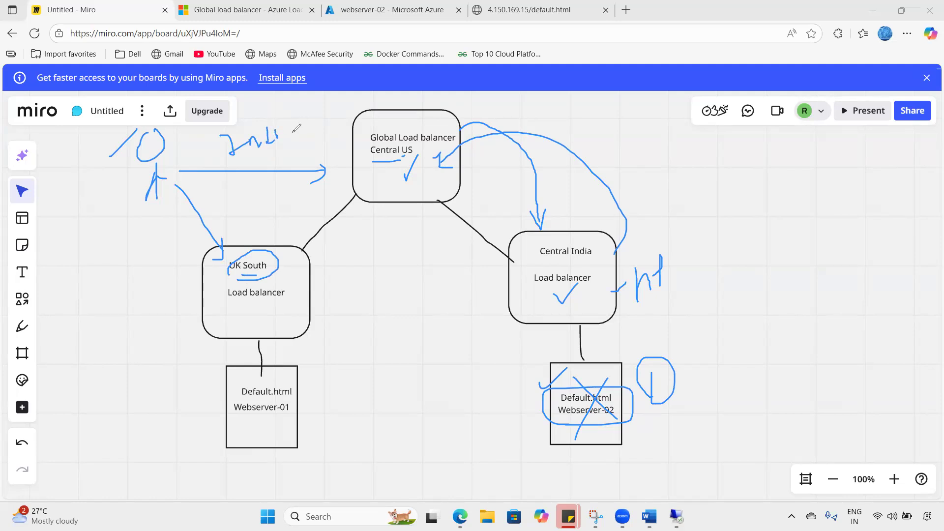
mouse_move(382, 170)
left_mouse_down()
mouse_move(340, 246)
mouse_move(291, 301)
left_mouse_up()
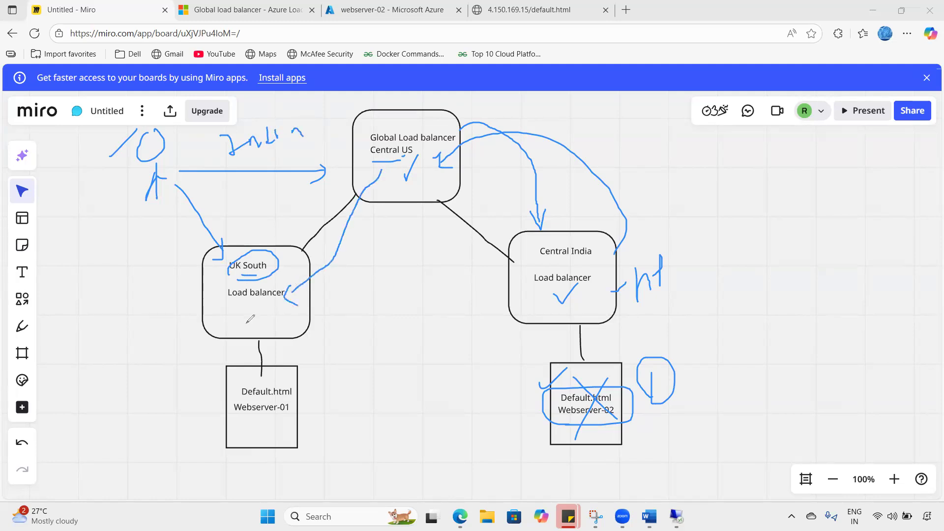
mouse_move(213, 297)
left_mouse_down()
mouse_move(186, 340)
mouse_move(234, 440)
mouse_move(93, 312)
mouse_move(116, 199)
mouse_move(129, 201)
left_mouse_up()
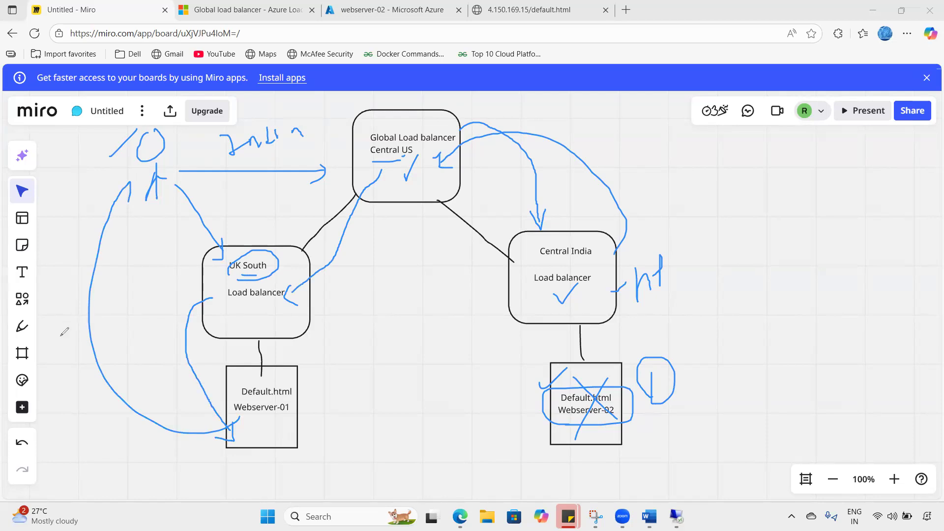
key("ctrl+4")
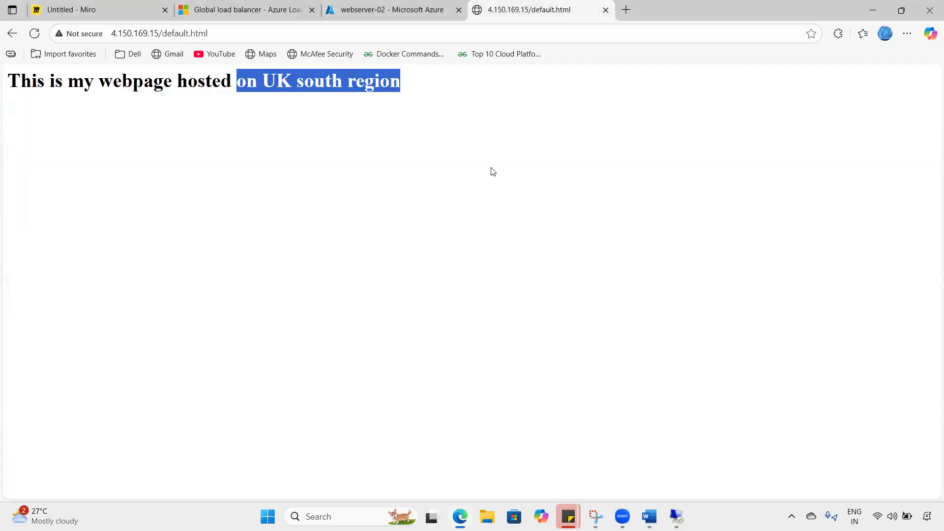
- Review uksouthlb-01's backend pools in the Azure portal
left_click(491, 168)
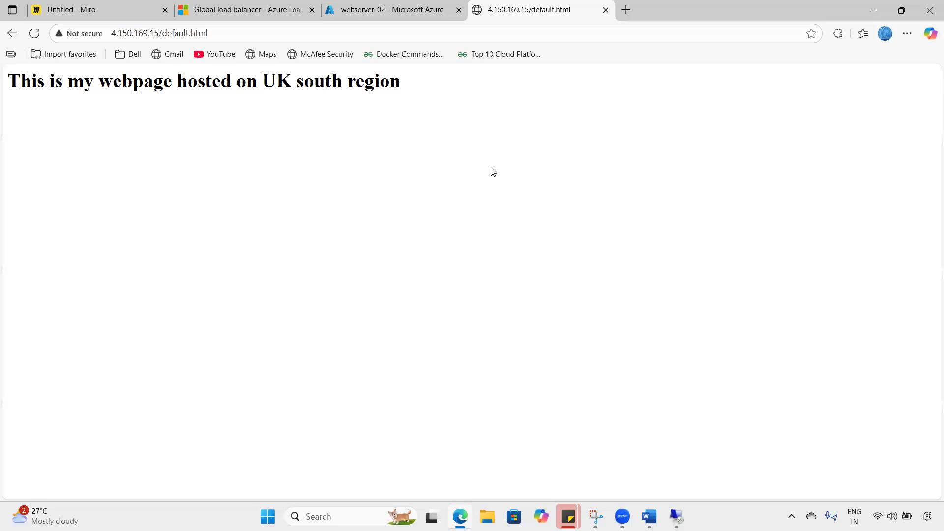
left_click(379, 10)
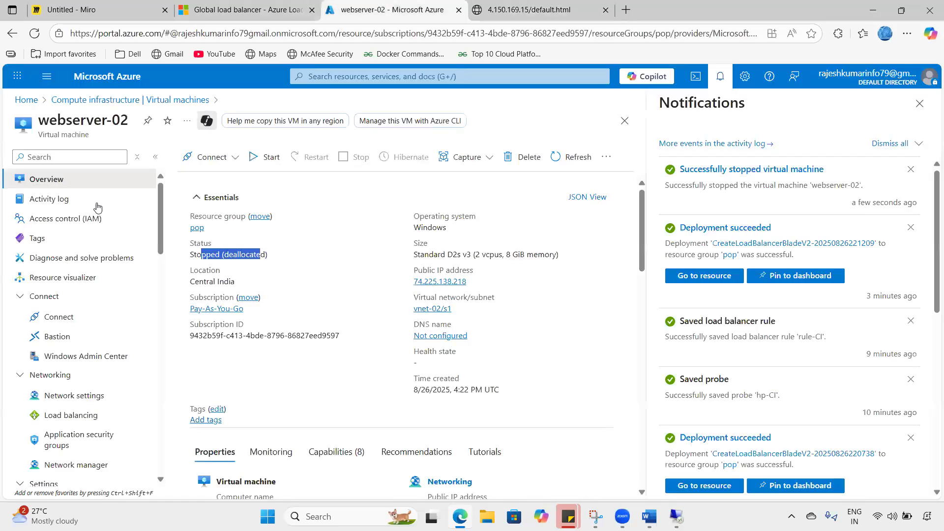
left_click(109, 77)
left_click(210, 147)
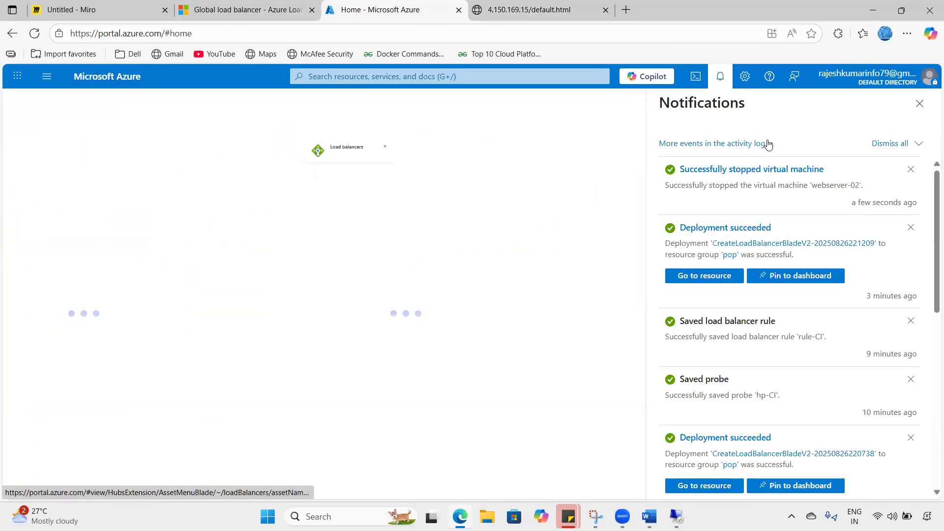
left_click(708, 81)
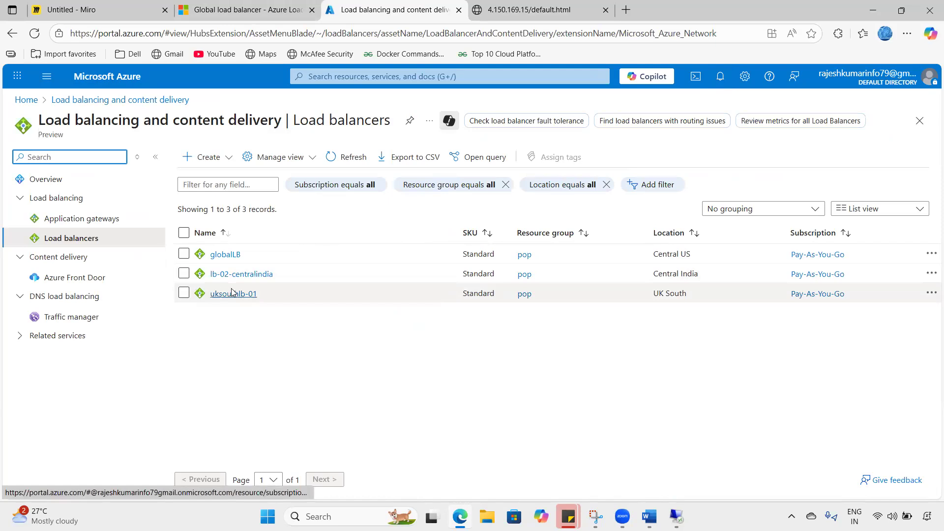
left_click(232, 293)
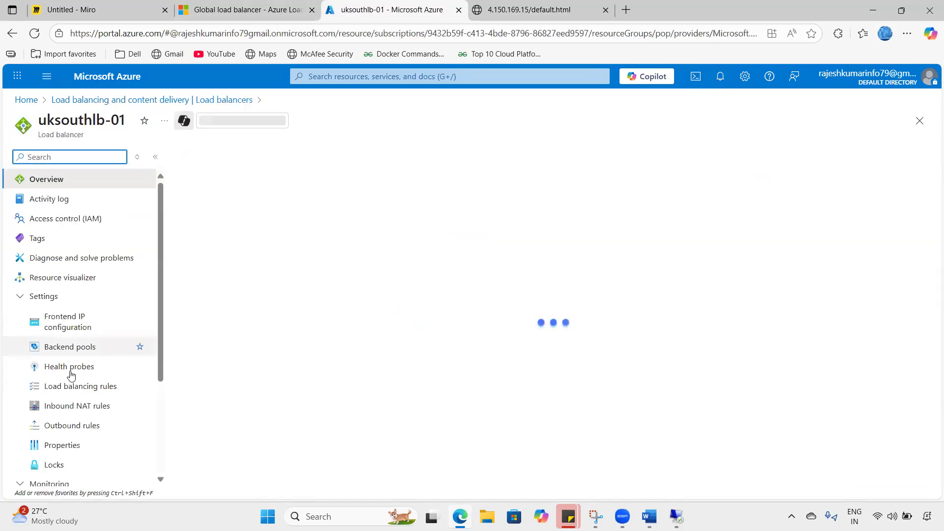
left_click(76, 350)
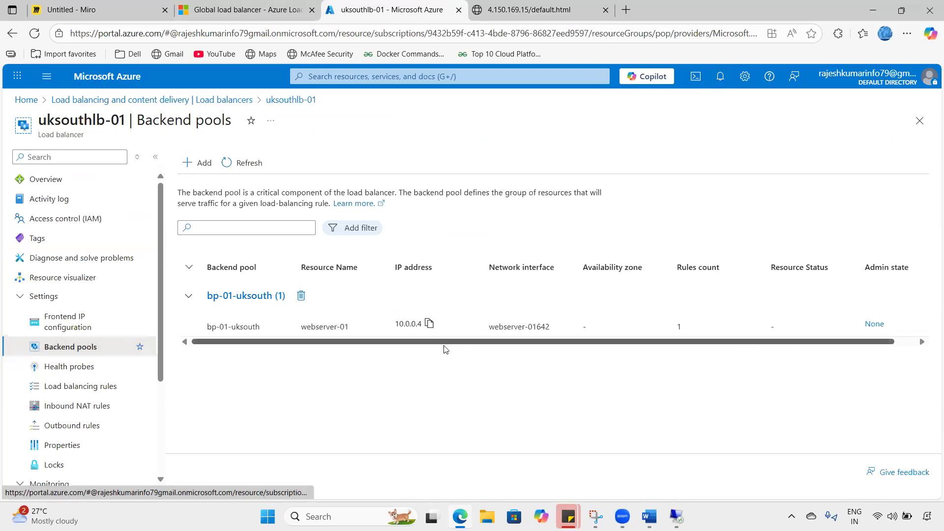
scroll(445, 344, "right", 2)
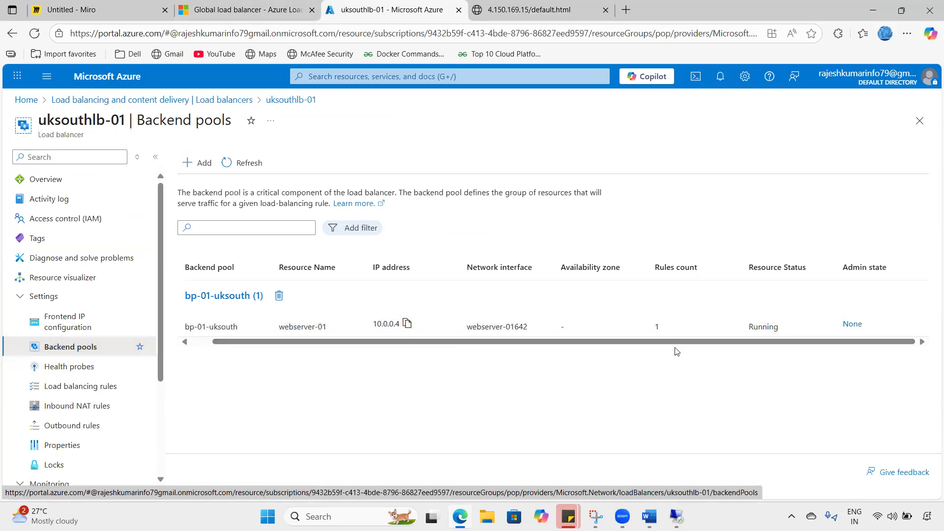
scroll(669, 346, "left", 2)
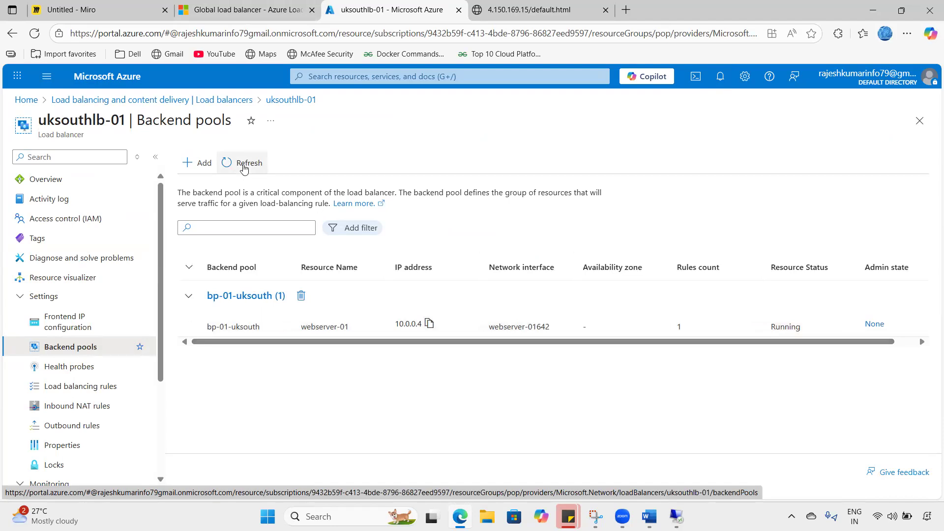
left_click(165, 100)
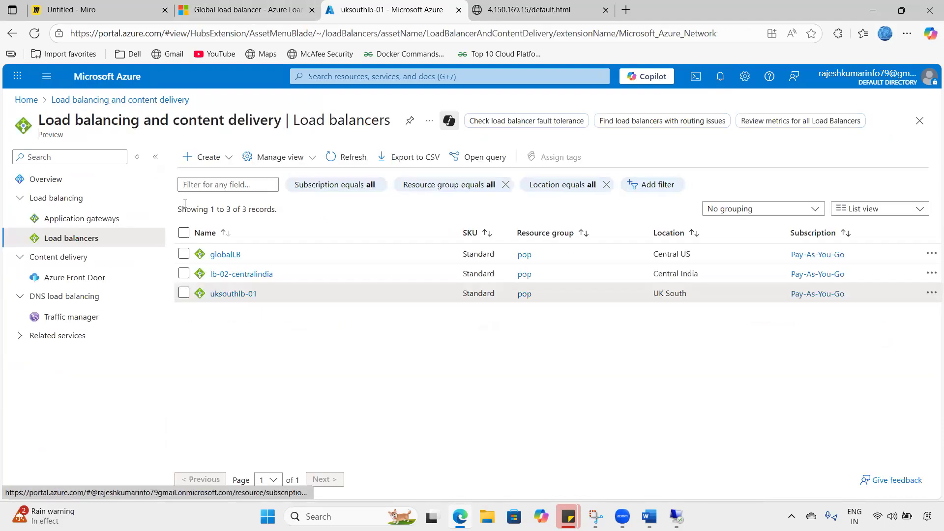
- Check lb-02-centralindia's backend pool showing webserver-02 as Stopped (deallocated)
left_click(237, 275)
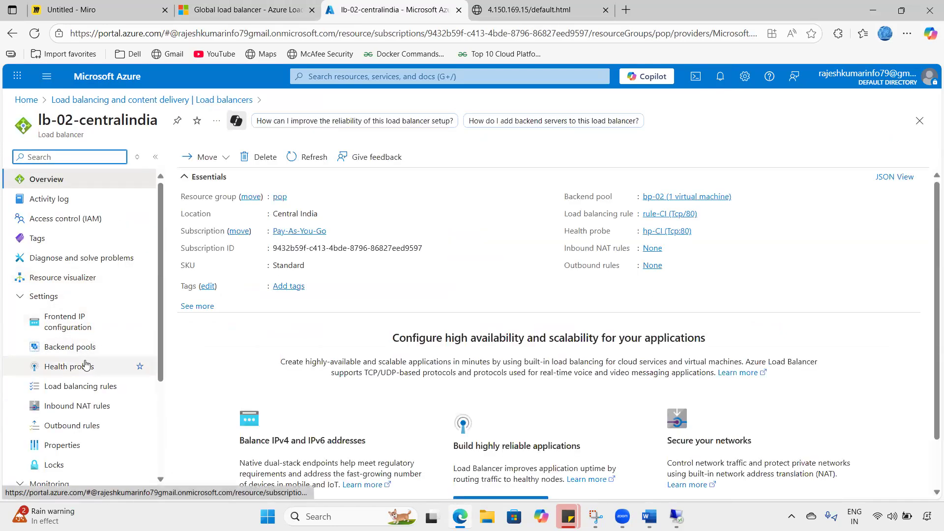
left_click(83, 352)
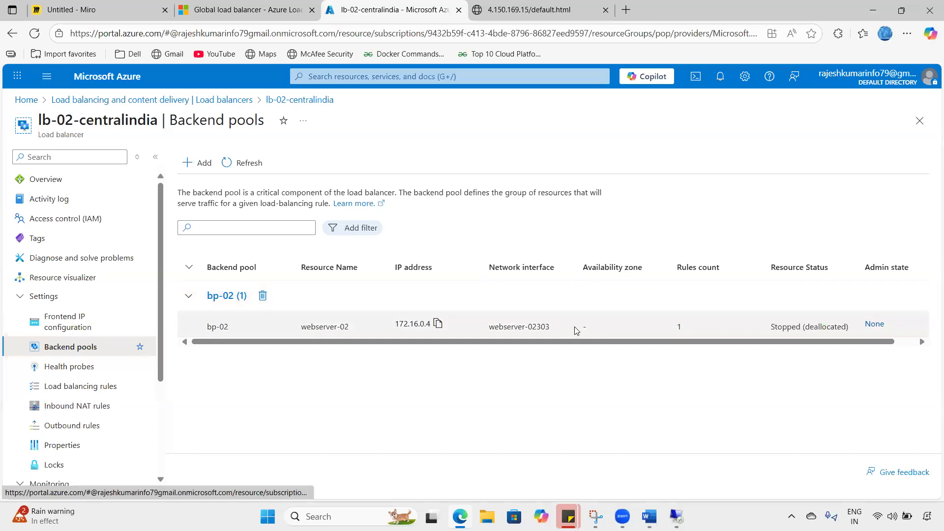
left_click_drag(770, 327, 852, 327)
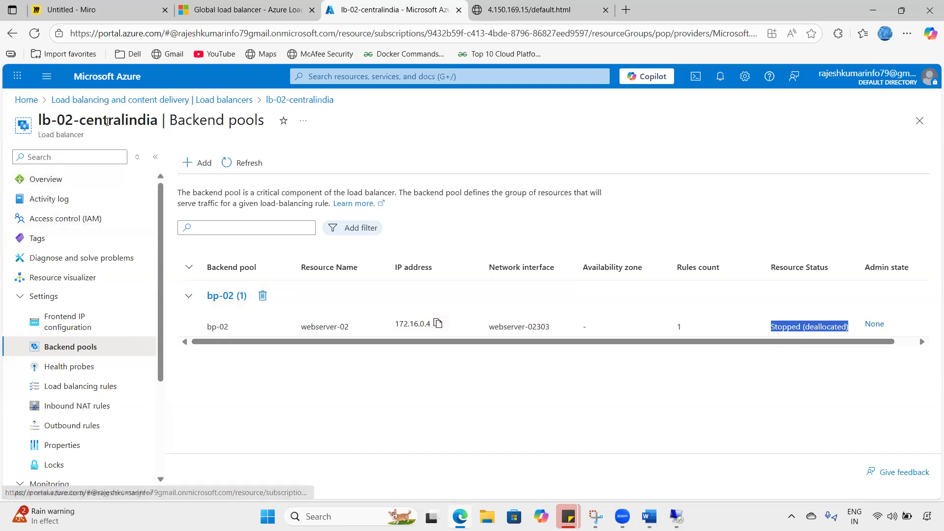
left_click_drag(51, 121, 170, 122)
key("ctrl+c")
key("ctrl+1")
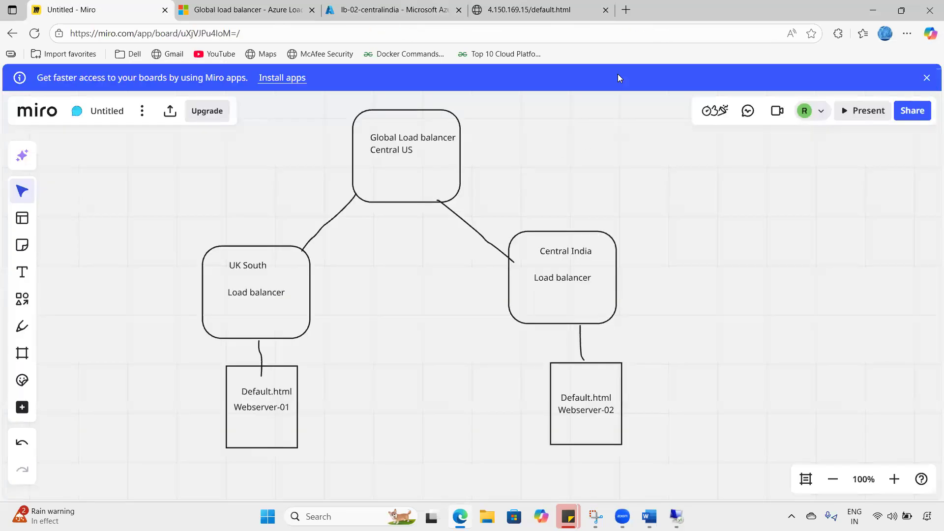
- Annotate near the global load balancer box, then open globalLB's backend pools
left_click_drag(465, 148, 444, 171)
left_click_drag(347, 172, 333, 186)
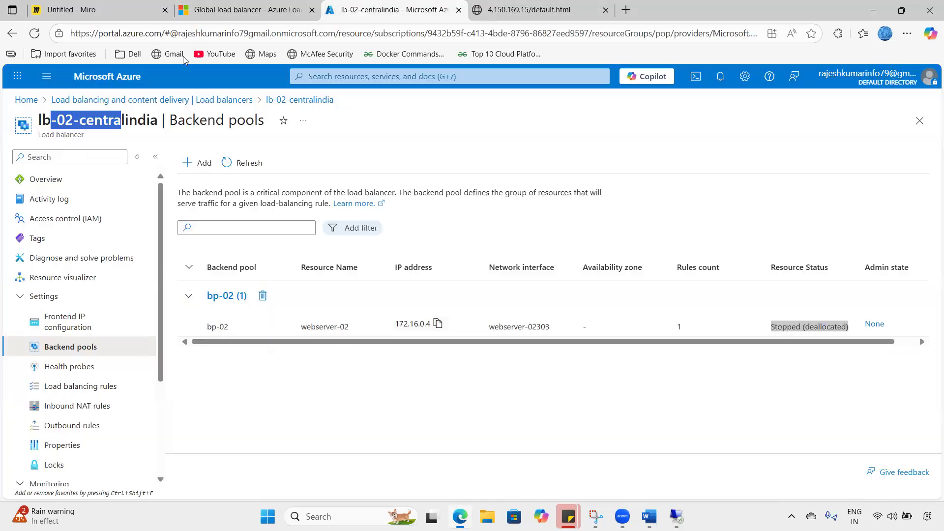
left_click(437, 7)
left_click(93, 101)
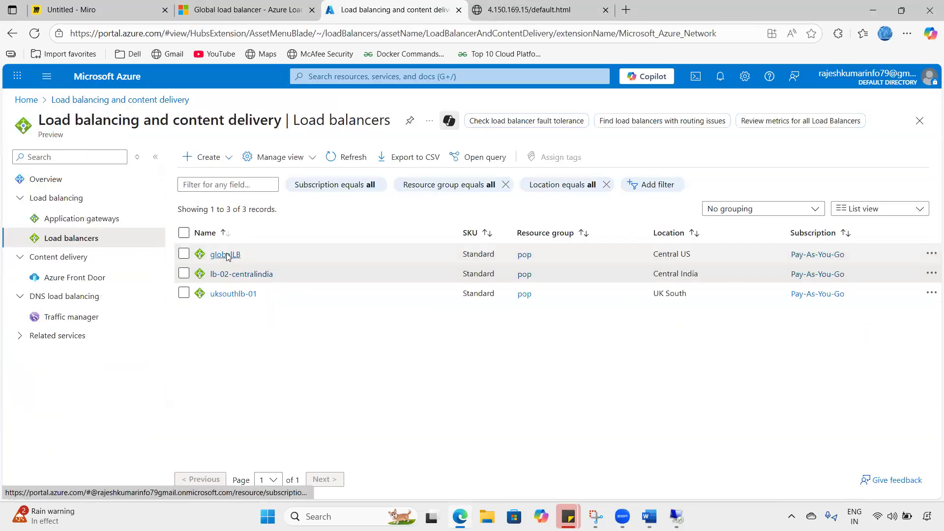
left_click(227, 251)
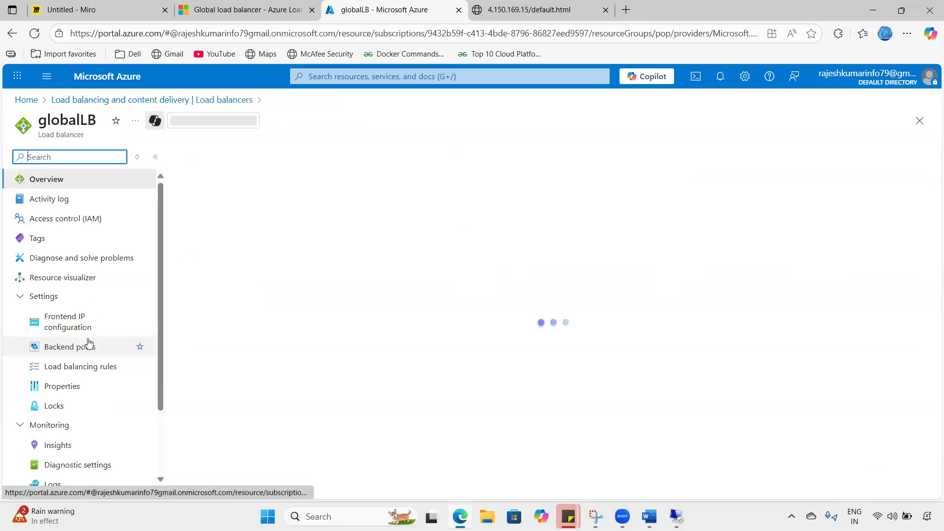
left_click(91, 346)
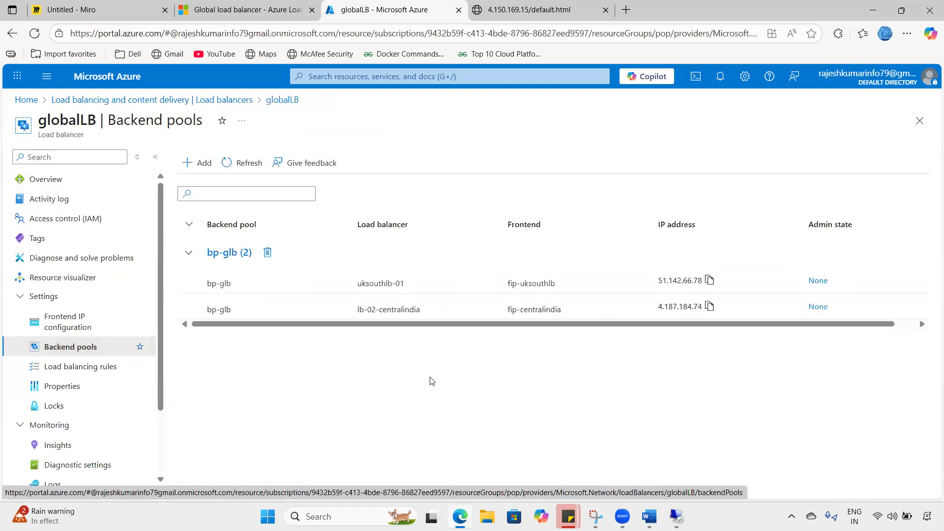
- Refresh bp-glb and confirm it still lists uksouthlb-01 and lb-02-centralindia
left_click_drag(444, 324, 383, 328)
left_click(244, 162)
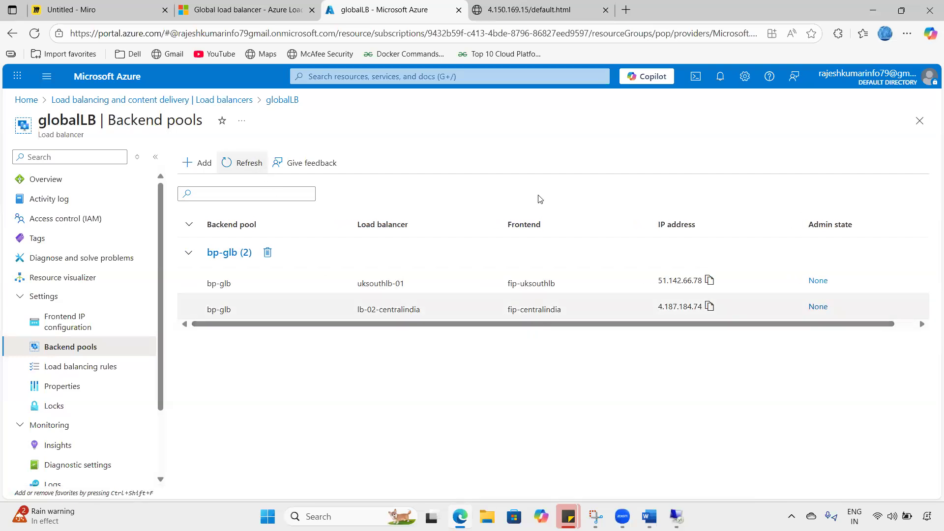
mouse_move(195, 285)
left_mouse_down()
mouse_move(216, 275)
mouse_move(197, 344)
mouse_move(214, 278)
left_mouse_up()
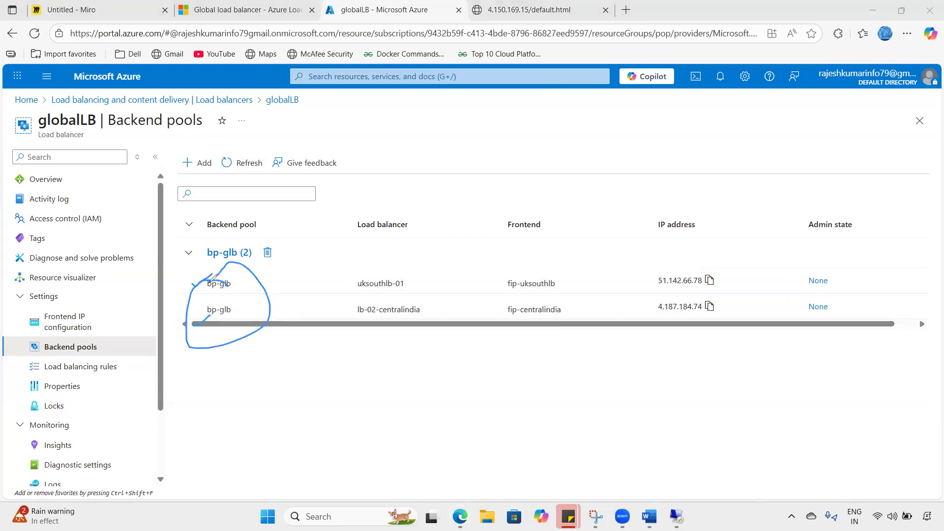
mouse_move(369, 317)
left_mouse_down()
mouse_move(441, 309)
mouse_move(368, 315)
left_mouse_up()
left_click_drag(399, 372, 401, 339)
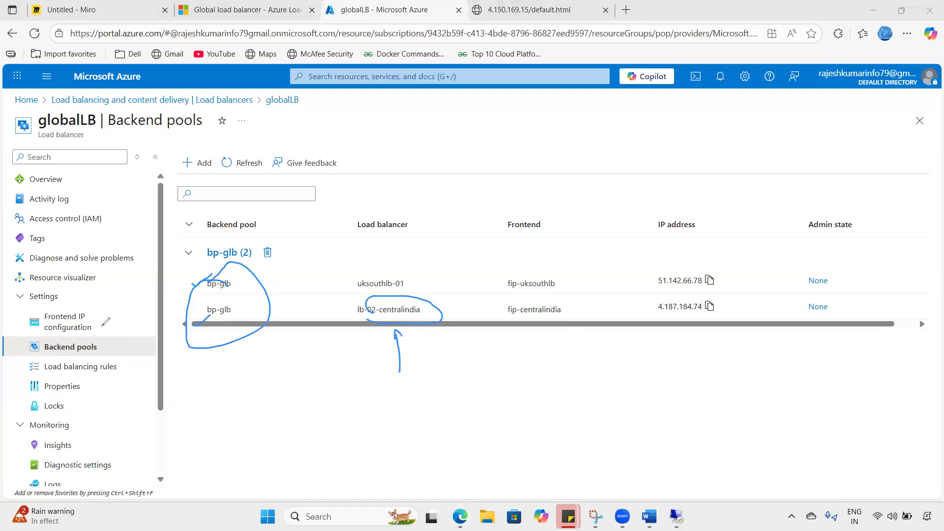
key("Escape")
key("ctrl+1")
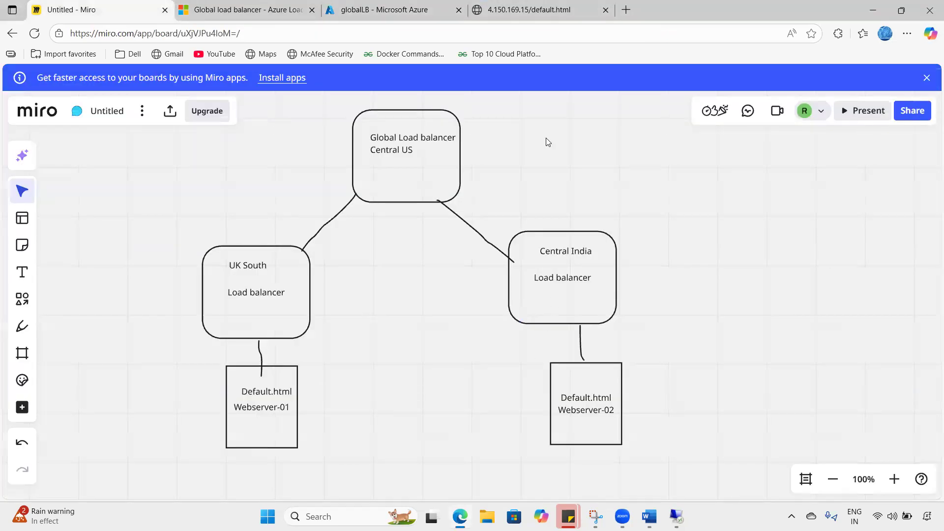
mouse_move(579, 250)
left_mouse_down()
mouse_move(449, 161)
mouse_move(456, 170)
left_mouse_up()
mouse_move(561, 358)
left_mouse_down()
mouse_move(592, 387)
mouse_move(565, 408)
left_mouse_up()
left_click_drag(590, 278, 553, 294)
left_click_drag(634, 277, 667, 278)
left_click_drag(674, 298, 689, 289)
left_click_drag(707, 244, 707, 292)
left_click_drag(695, 273, 708, 252)
left_click_drag(641, 322, 648, 328)
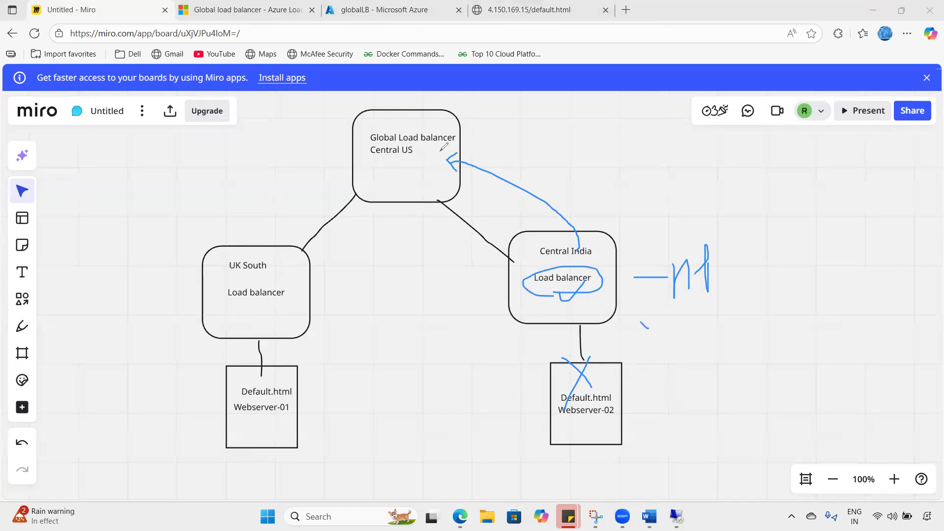
left_click_drag(414, 160, 395, 177)
mouse_move(544, 264)
left_mouse_down()
mouse_move(514, 248)
mouse_move(573, 281)
left_mouse_up()
mouse_move(624, 253)
left_mouse_down()
mouse_move(628, 231)
mouse_move(526, 149)
mouse_move(502, 149)
left_mouse_up()
mouse_move(517, 130)
left_mouse_down()
mouse_move(501, 140)
mouse_move(547, 197)
left_mouse_up()
left_click_drag(530, 363, 549, 366)
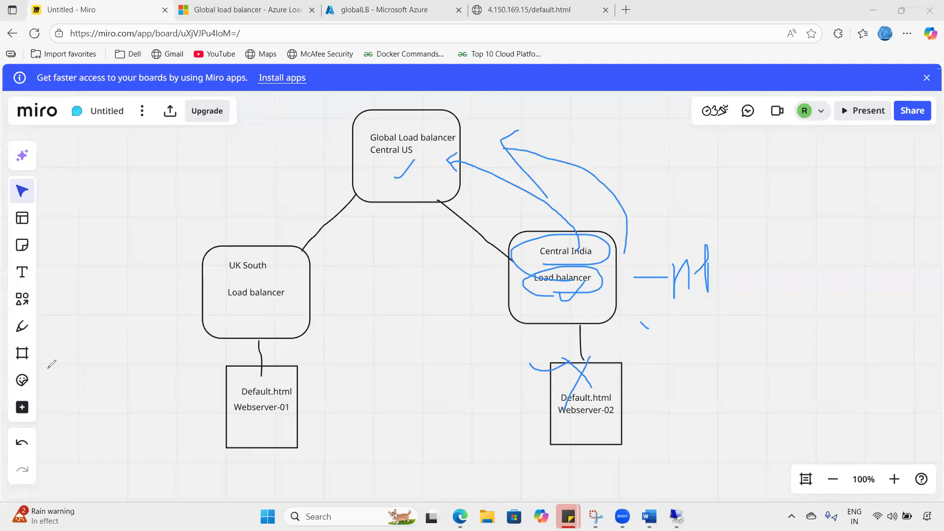
mouse_move(76, 264)
left_mouse_down()
mouse_move(99, 295)
mouse_move(123, 265)
mouse_move(123, 276)
left_mouse_up()
left_click_drag(238, 232, 297, 364)
left_click_drag(238, 376, 283, 274)
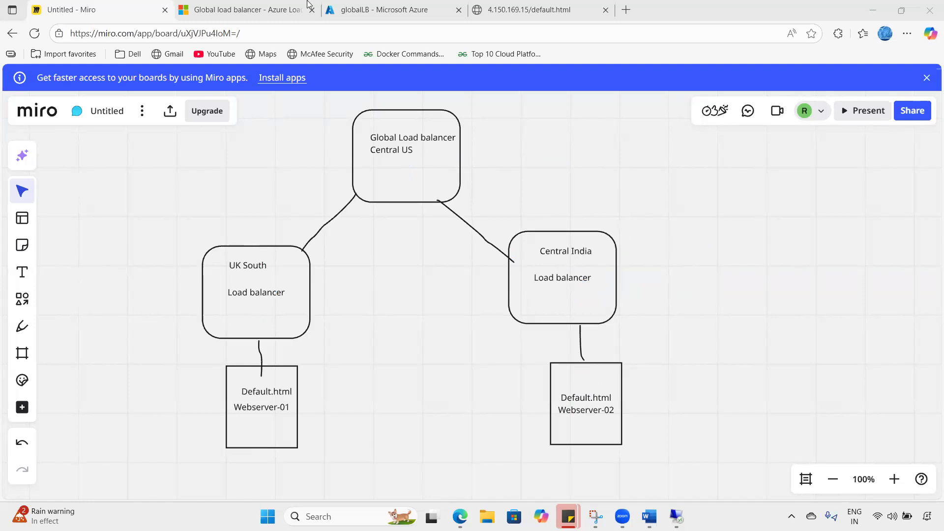
left_click(529, 9)
- Delete the pop resource group, typing 'pop' to confirm with force delete enabled
left_click(421, 3)
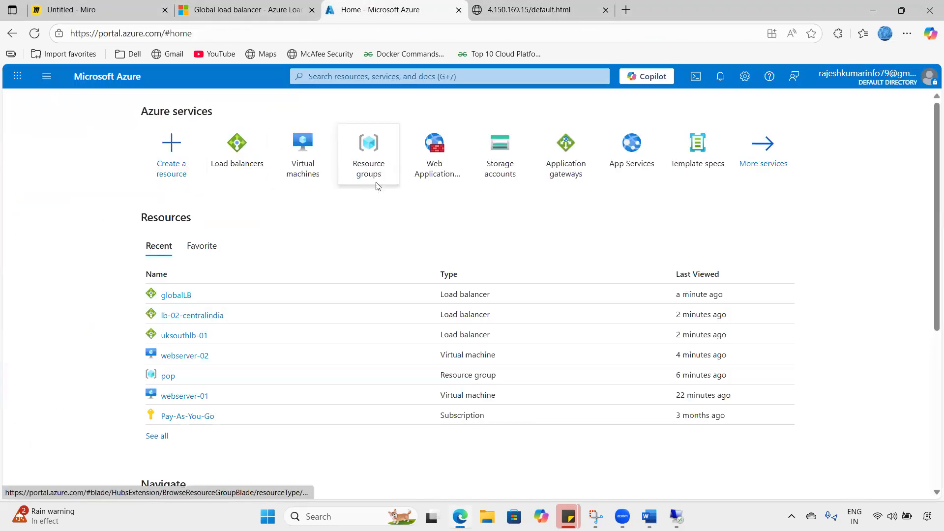
left_click(375, 185)
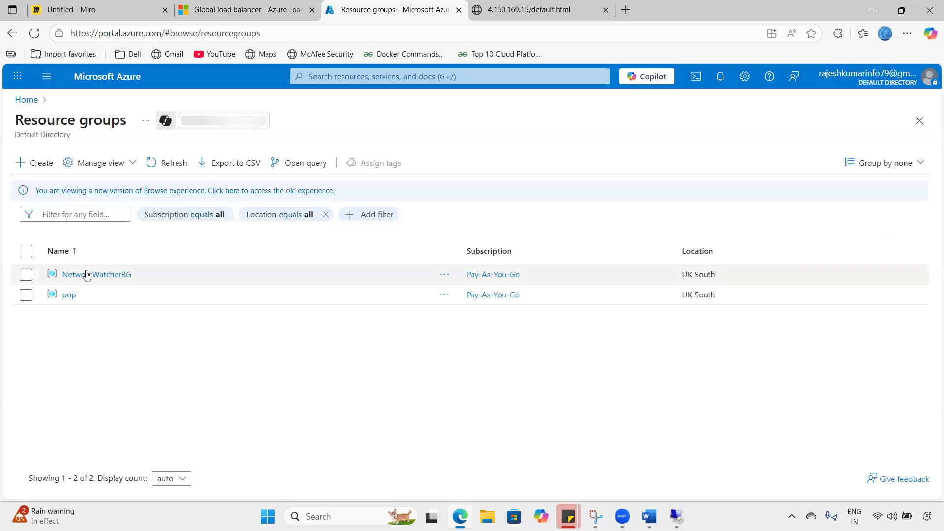
left_click(68, 295)
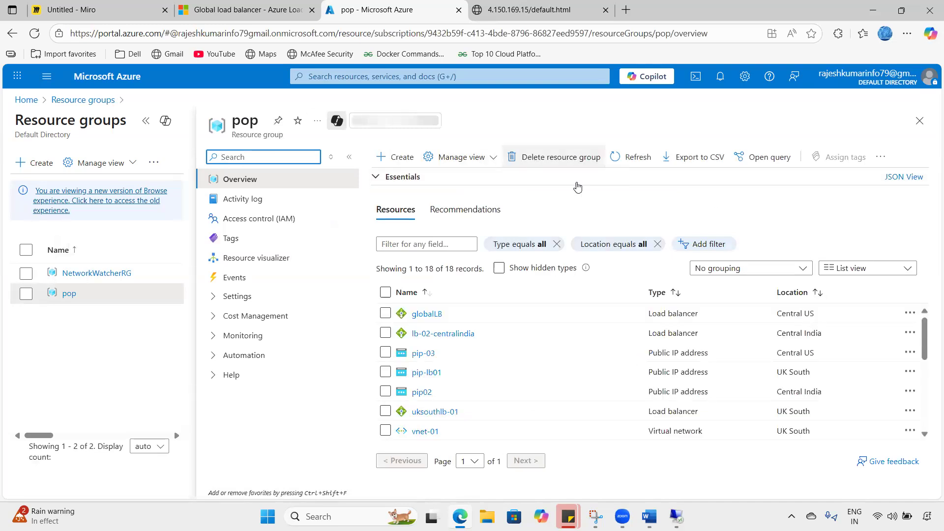
left_click(540, 158)
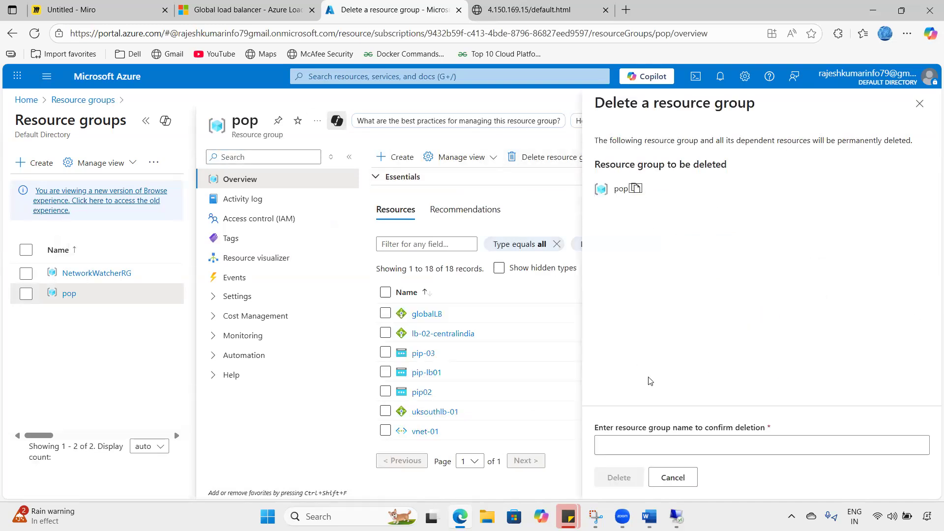
left_click(609, 448)
type("pop")
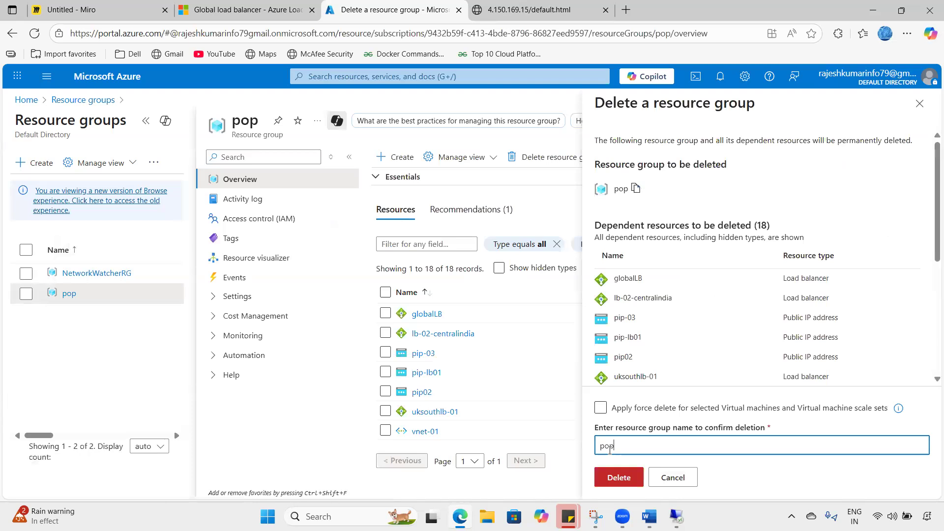
left_click(600, 407)
left_click(620, 478)
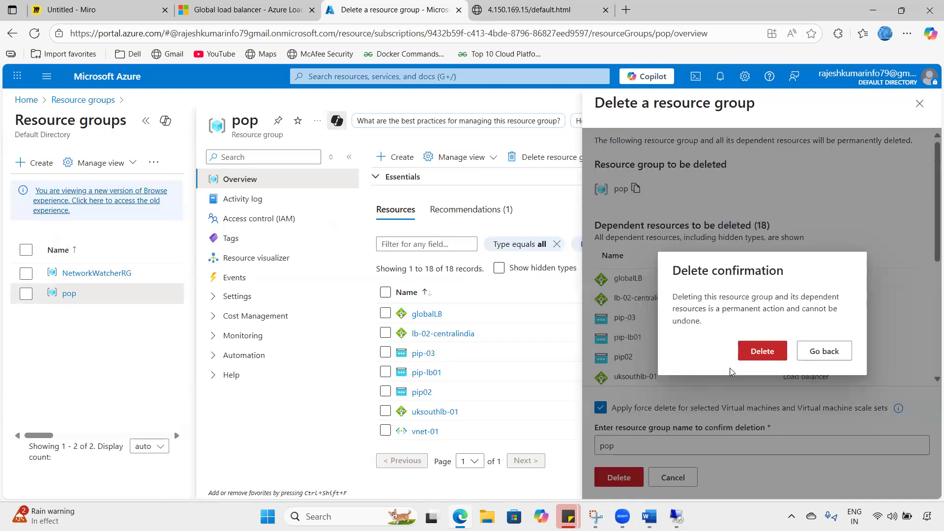
left_click(740, 361)
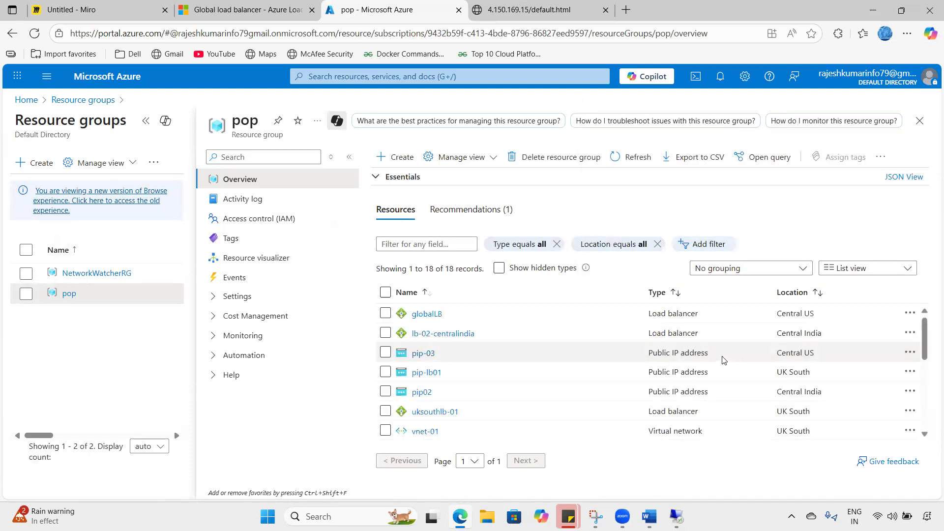